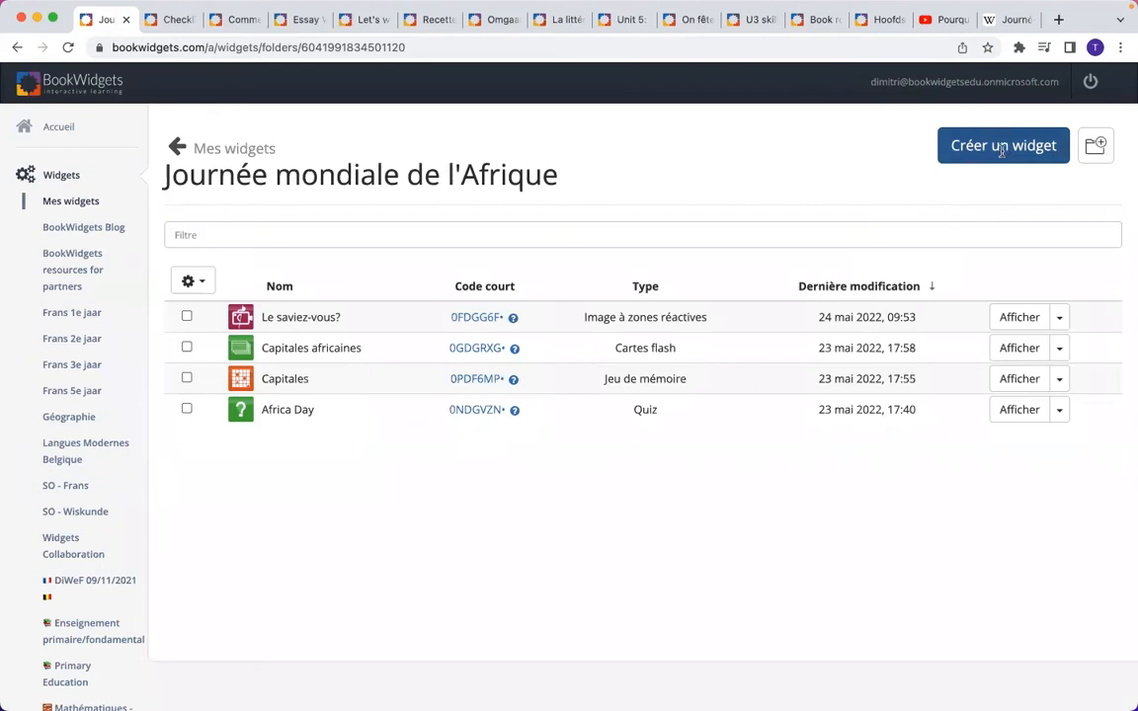
- Start creating a widget and browse the available types down to the Liste de contrôle entry under Divers
click(1002, 150)
scroll(903, 203, down, 15)
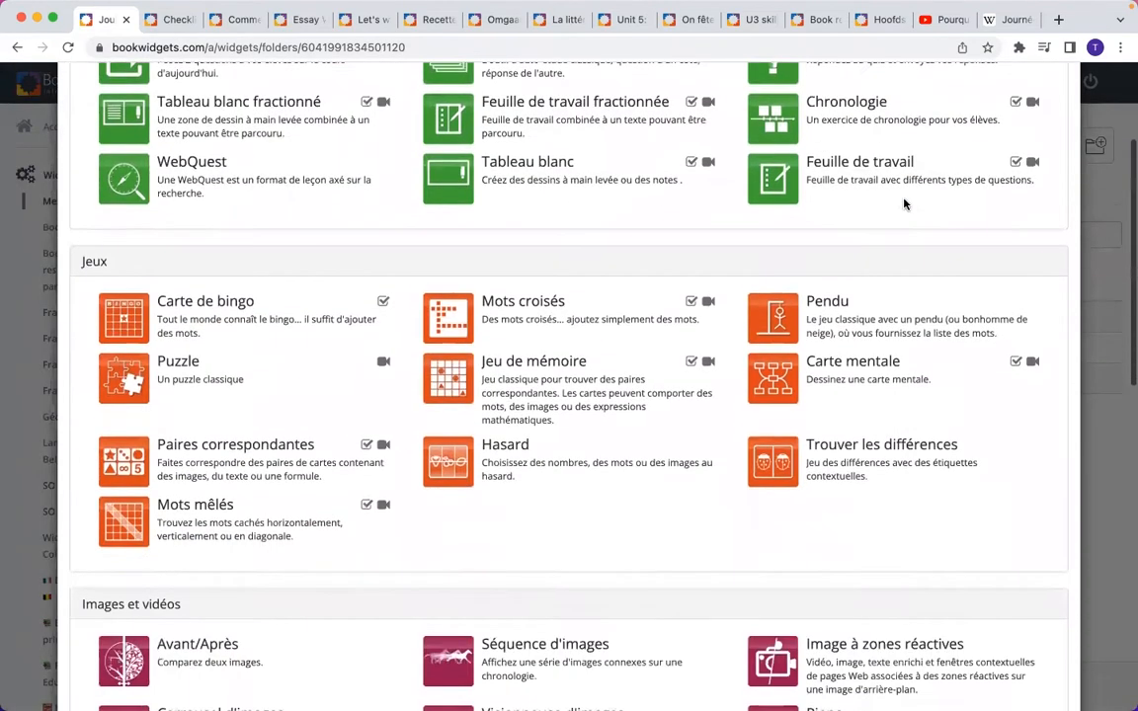
scroll(903, 203, down, 2)
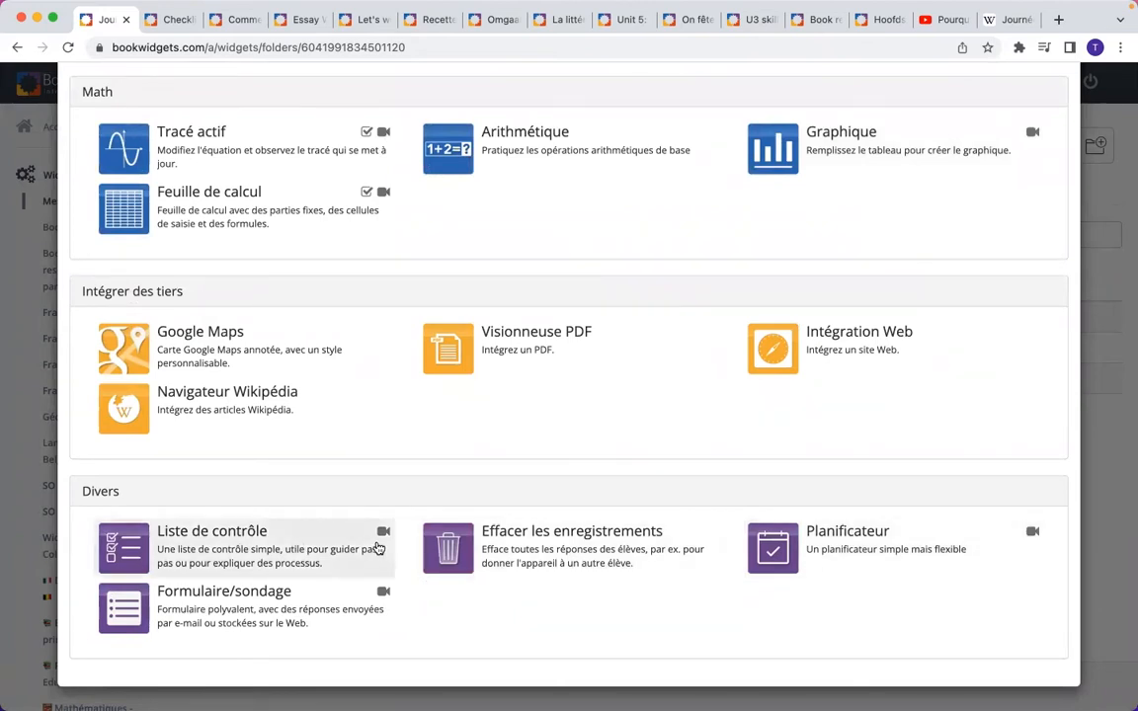
mouse_move(385, 541)
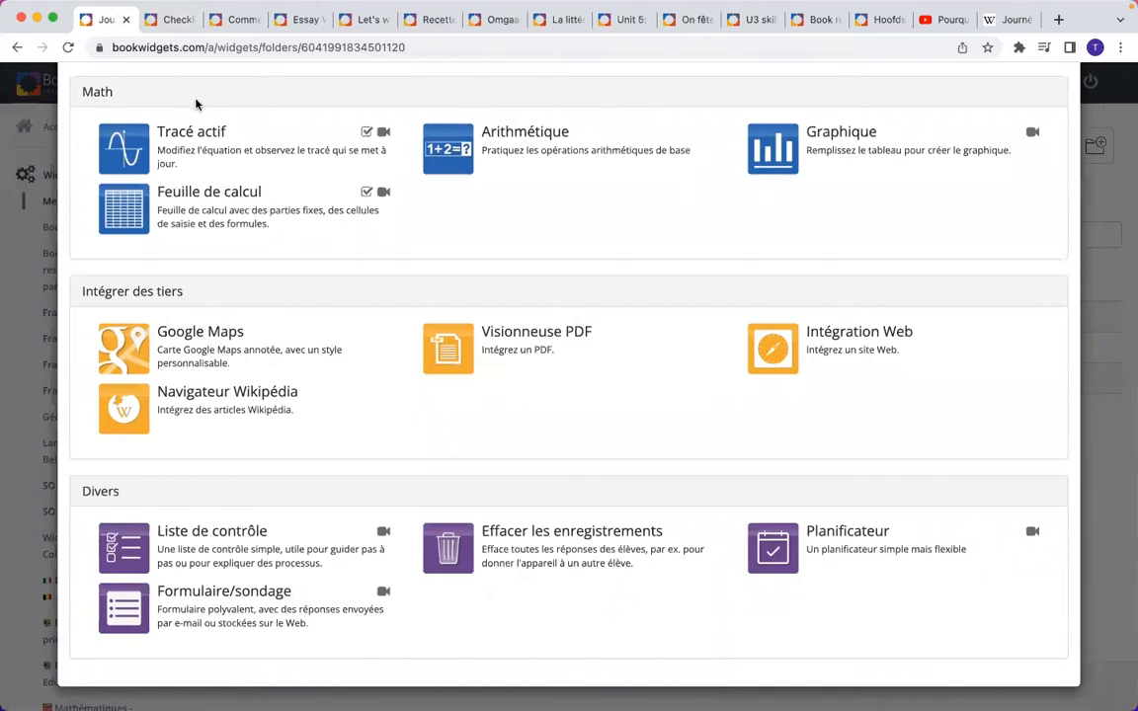
- In the Checklist for field trip, tick Packed lunch, Sunscreen, Bug spray, School ID, Your best smile, and Notebook and pen
click(170, 19)
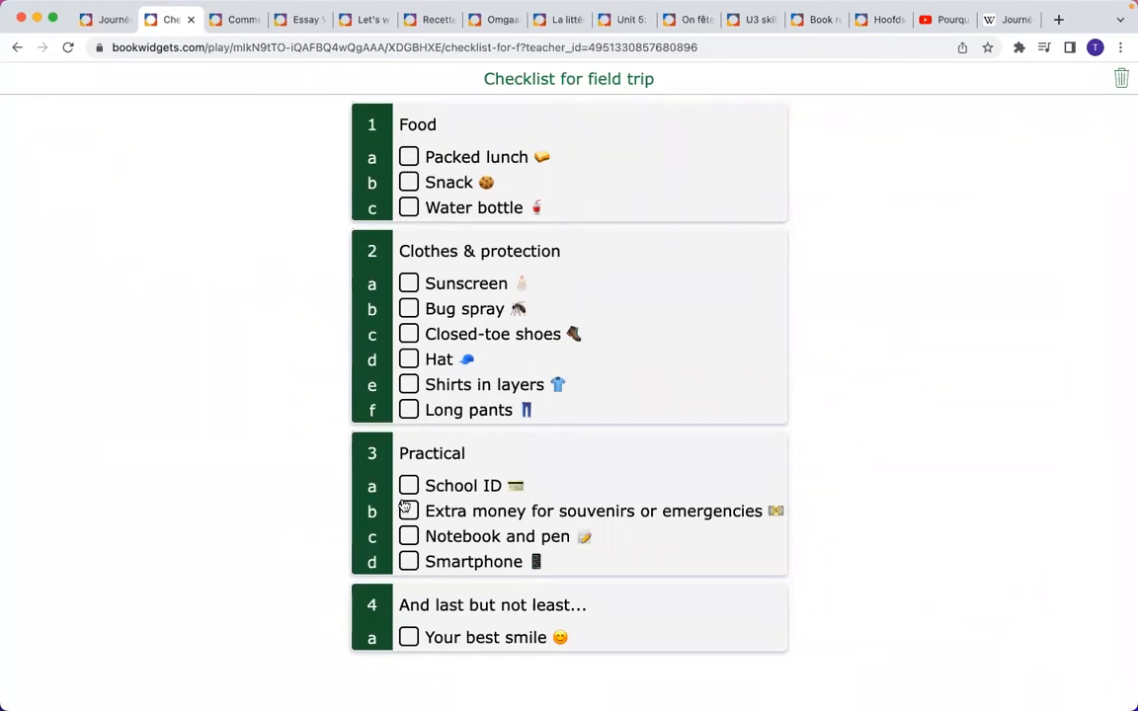
click(408, 157)
click(407, 285)
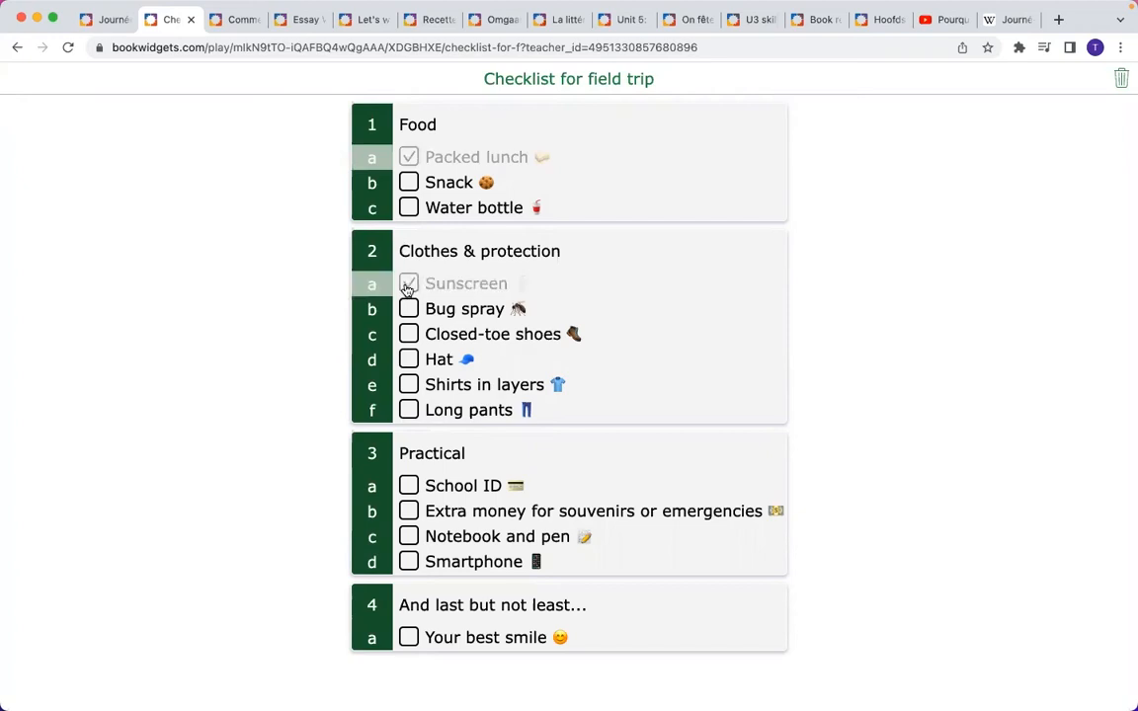
click(408, 309)
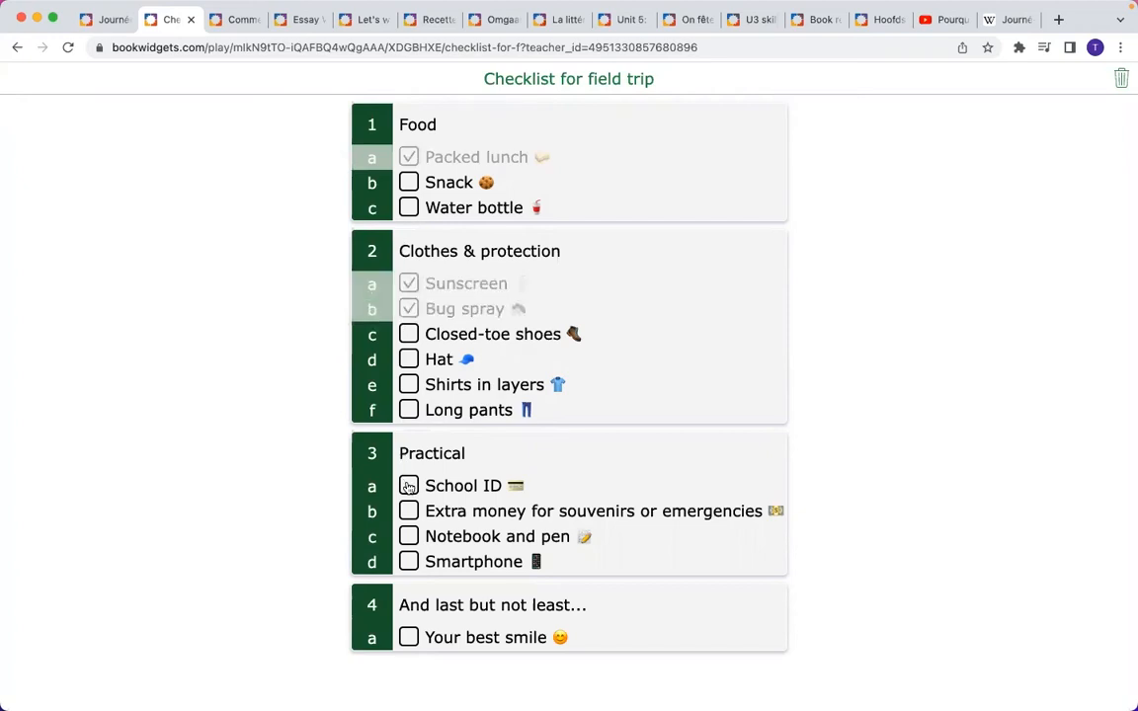
click(408, 485)
click(409, 637)
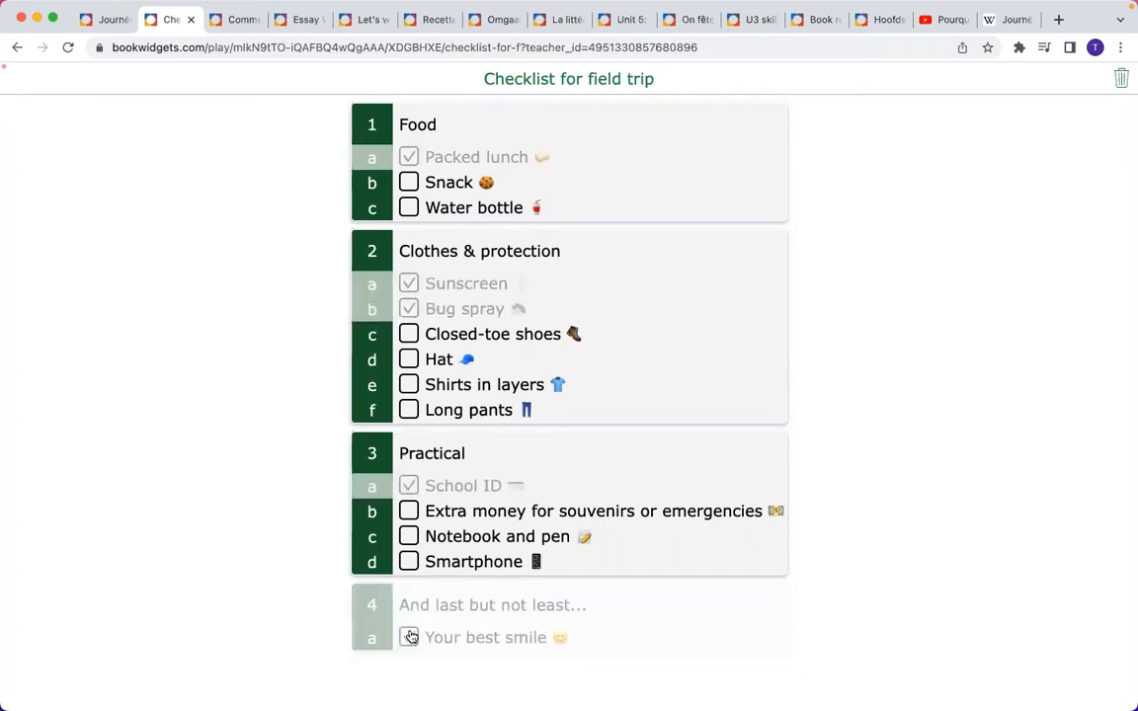
click(408, 536)
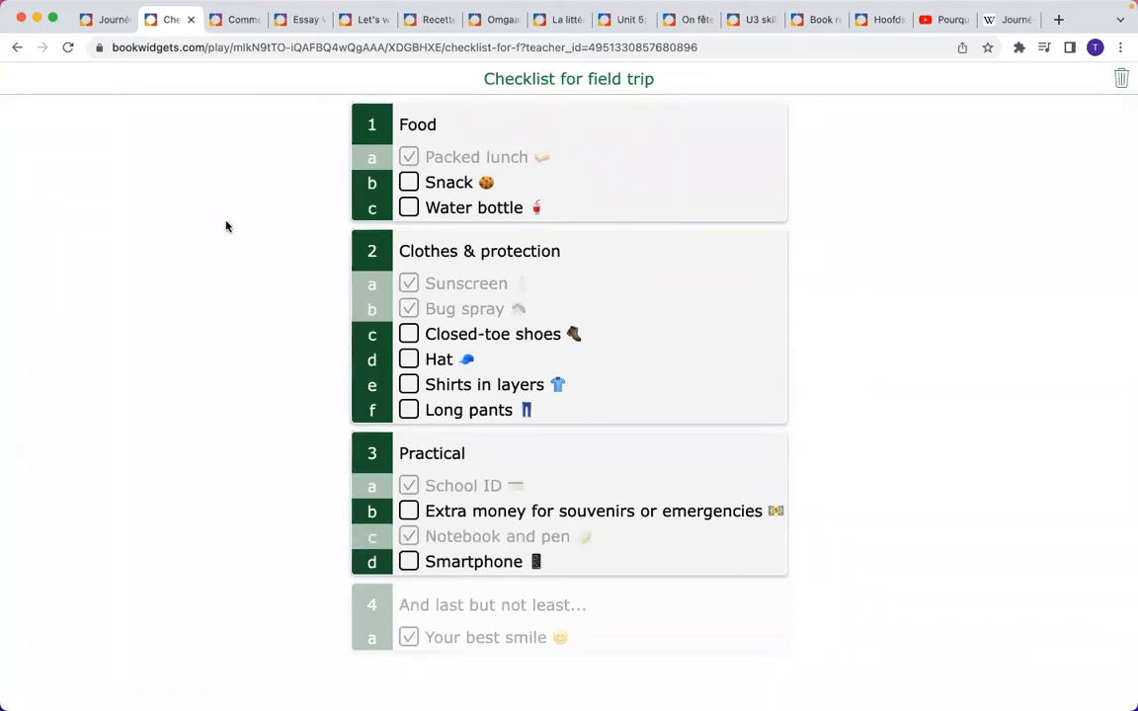
- Open the "Comment écrire un essai?" checklist and test its first two steps by ticking and unticking them
click(236, 19)
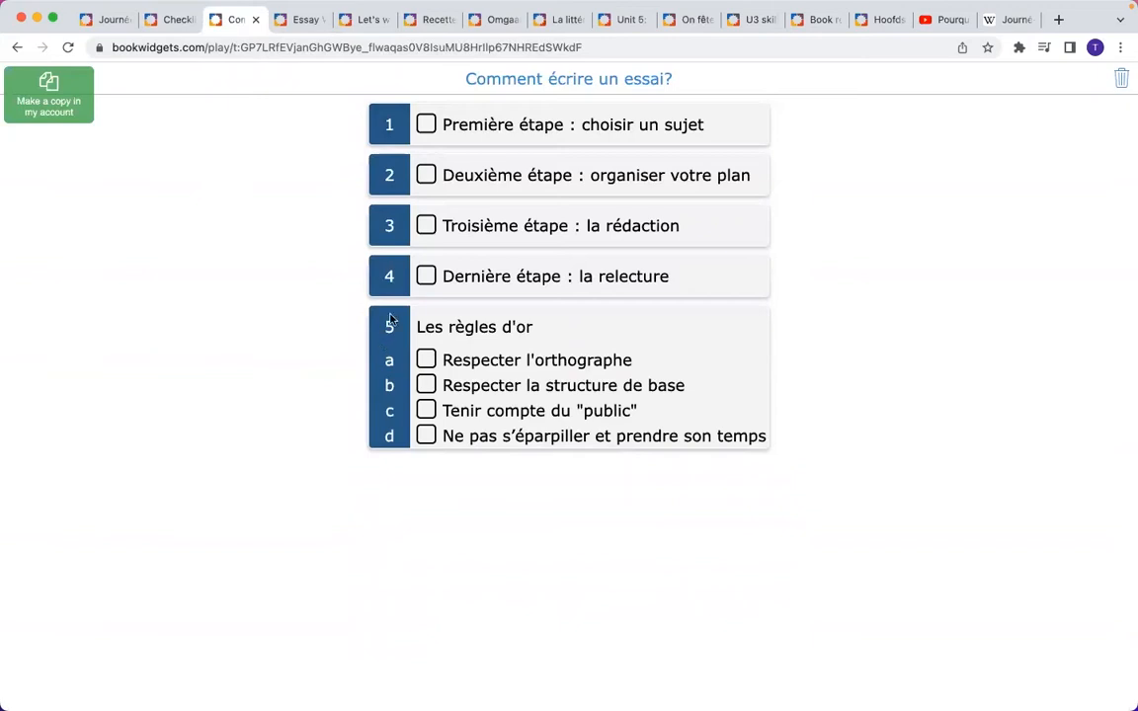
click(426, 125)
click(425, 175)
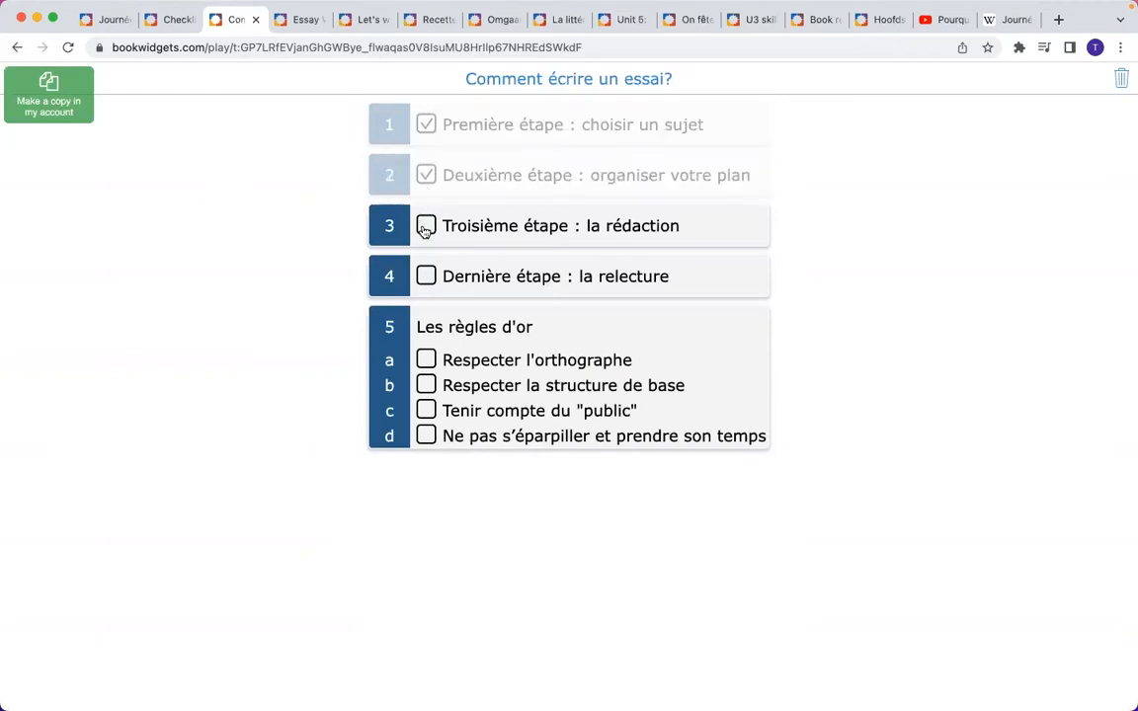
click(426, 176)
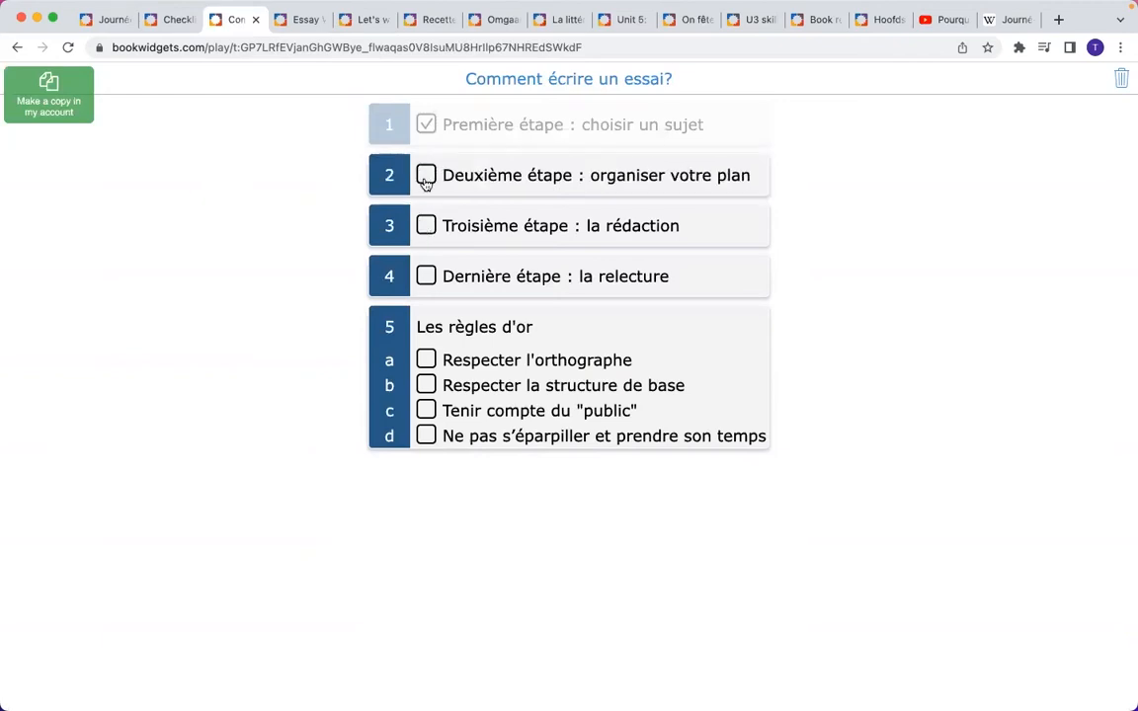
click(426, 125)
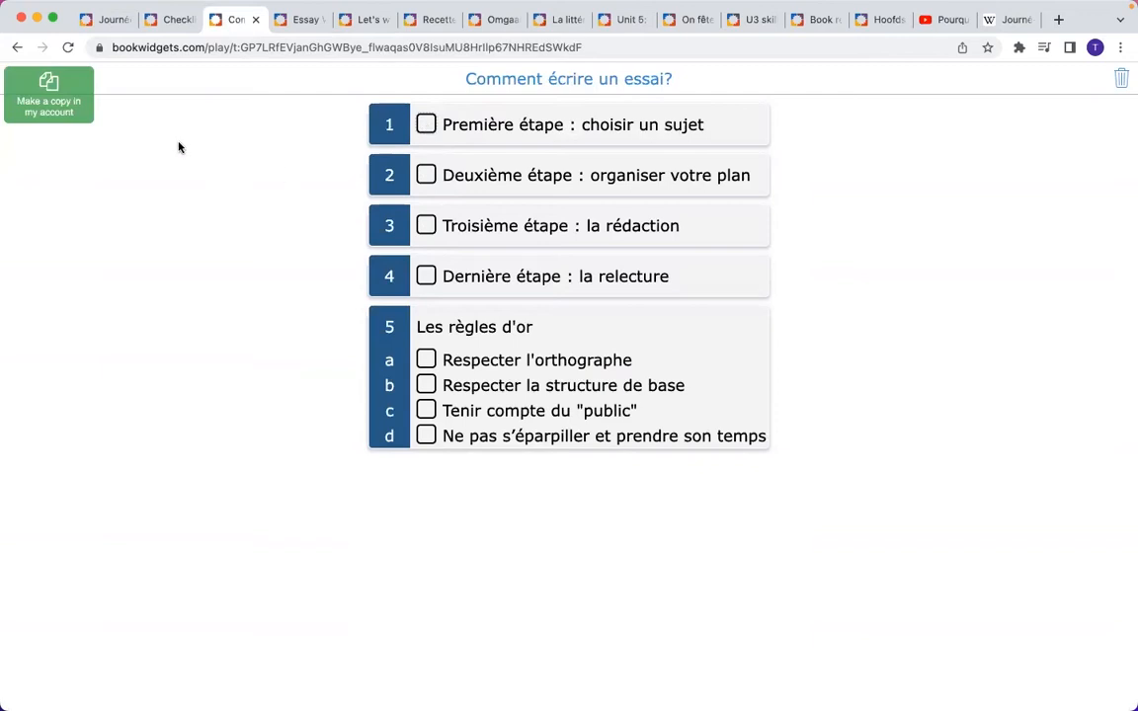
- Copy the "Comment écrire un essai?" checklist into the account and review its Tâches list with the dash-prefixed sub-tasks
click(40, 96)
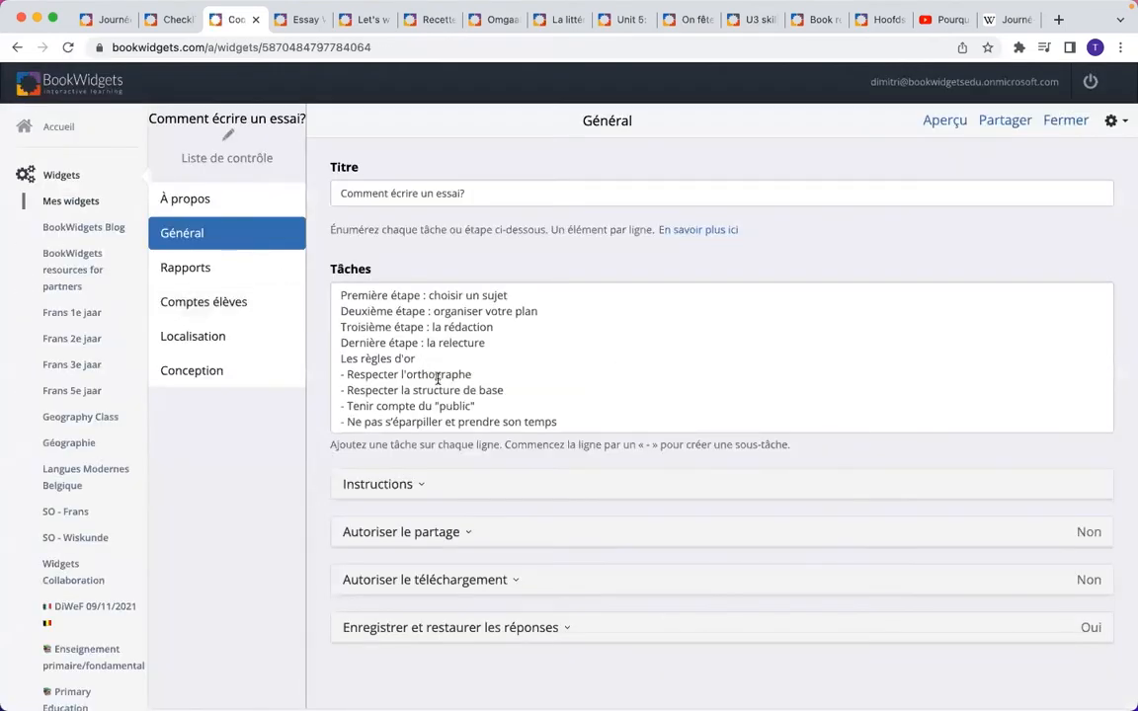
click(453, 355)
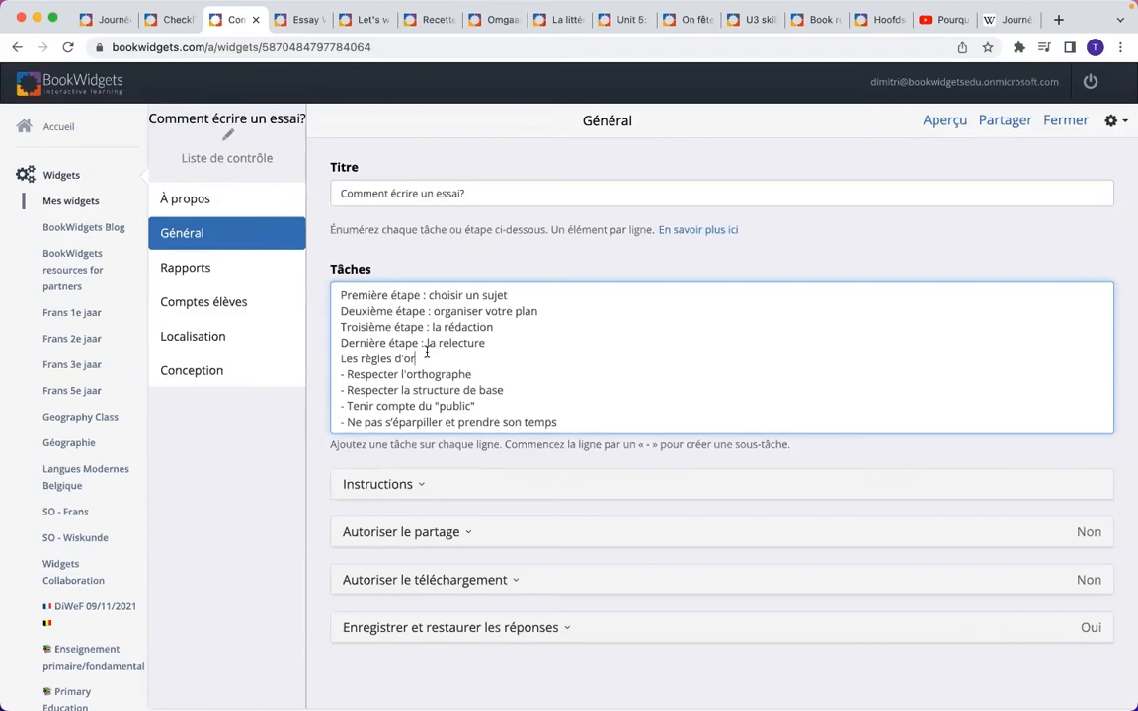
click(542, 391)
scroll(543, 391, up, 3)
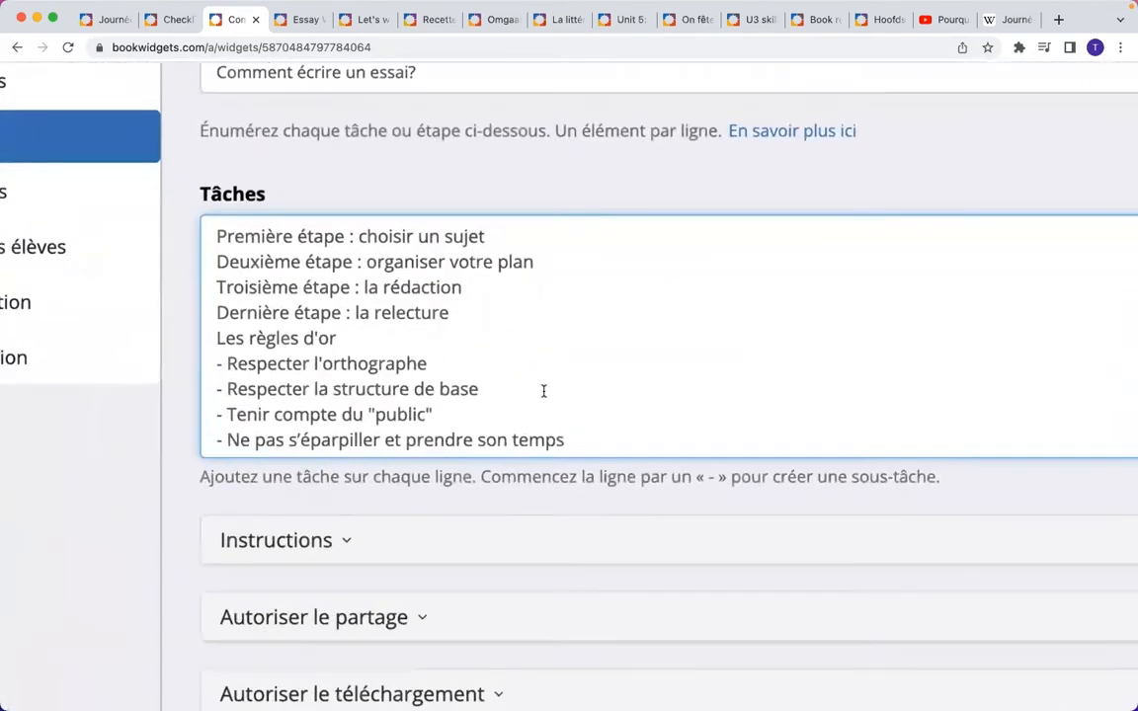
scroll(543, 391, up, 2)
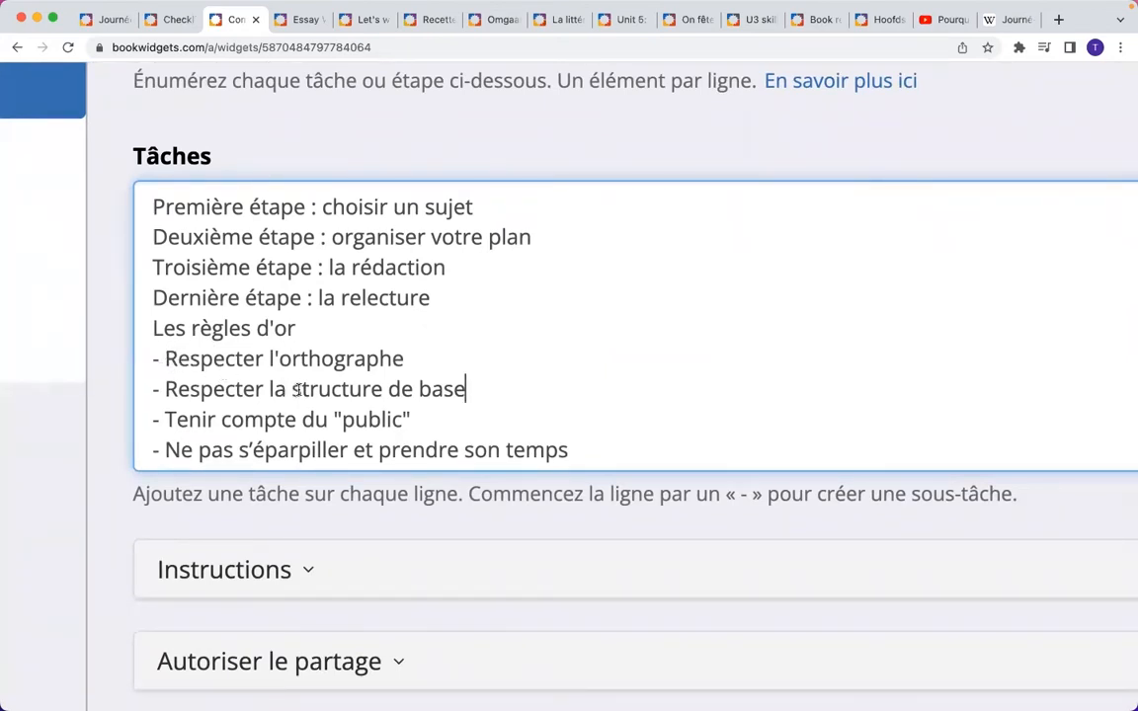
scroll(419, 402, down, 5)
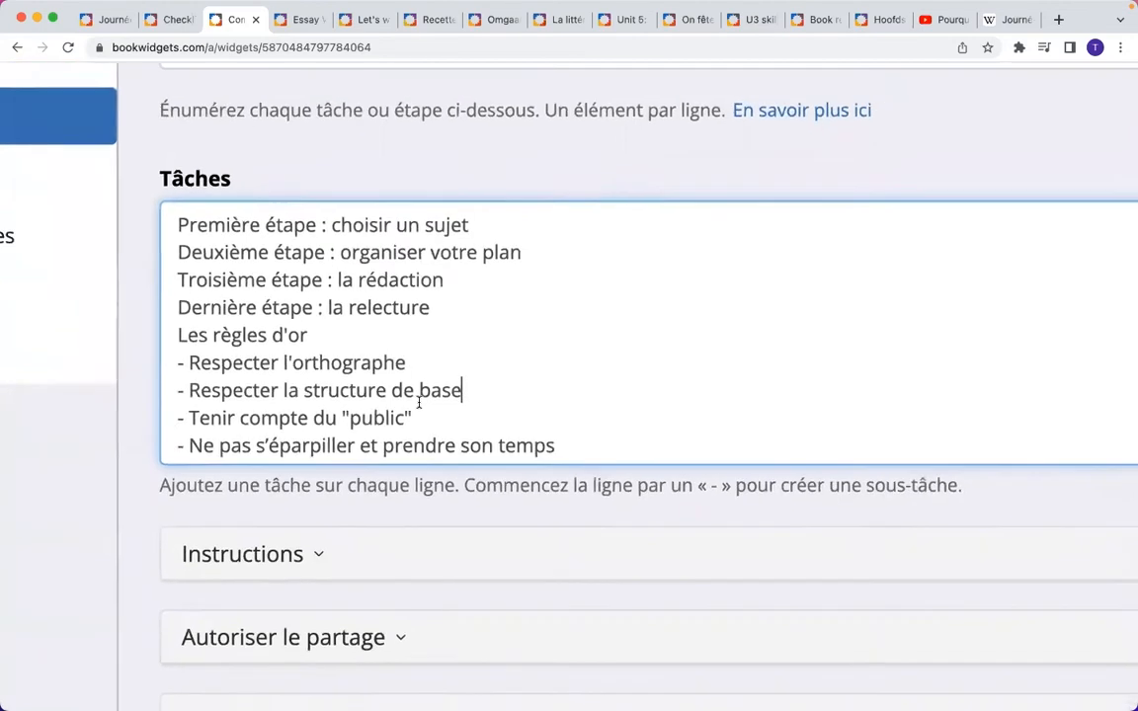
scroll(419, 402, down, 2)
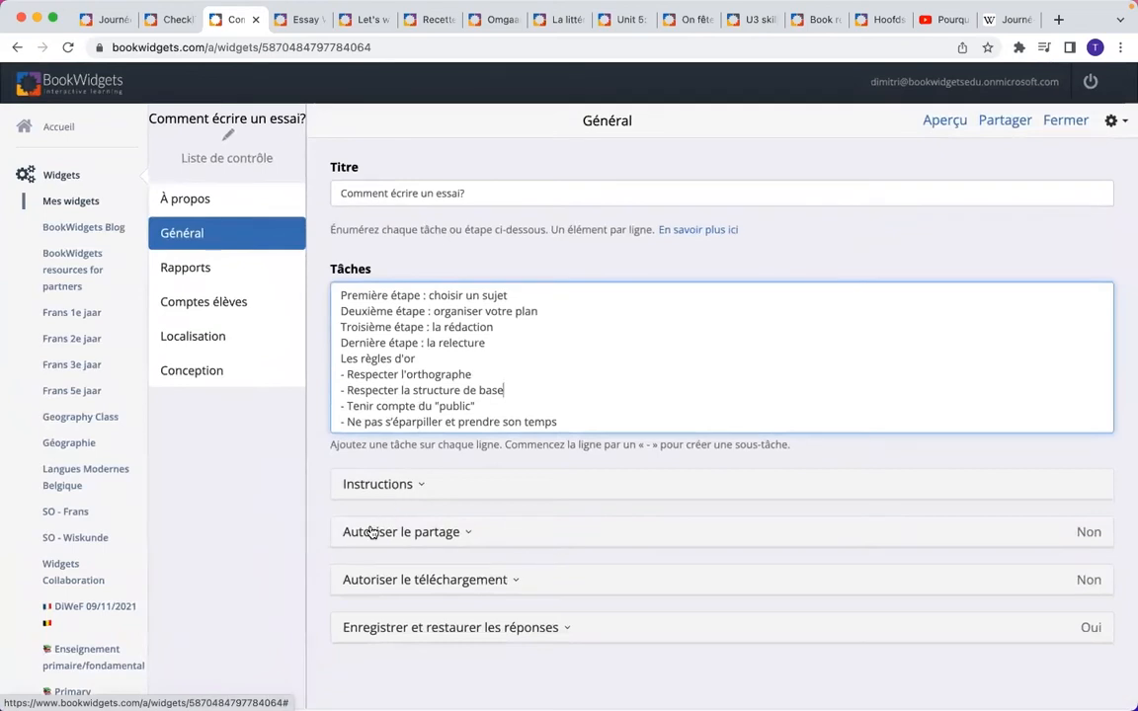
- Inspect the Enregistrer et restaurer les réponses setting and preview the essay checklist as a student
click(451, 634)
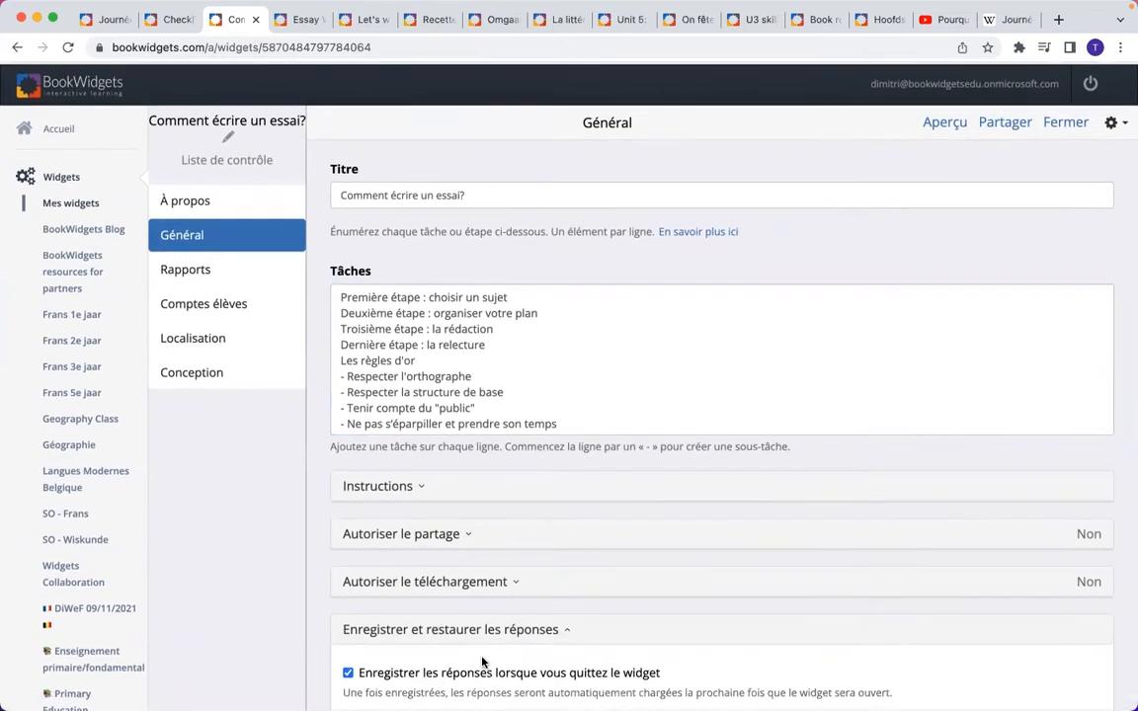
scroll(483, 661, down, 2)
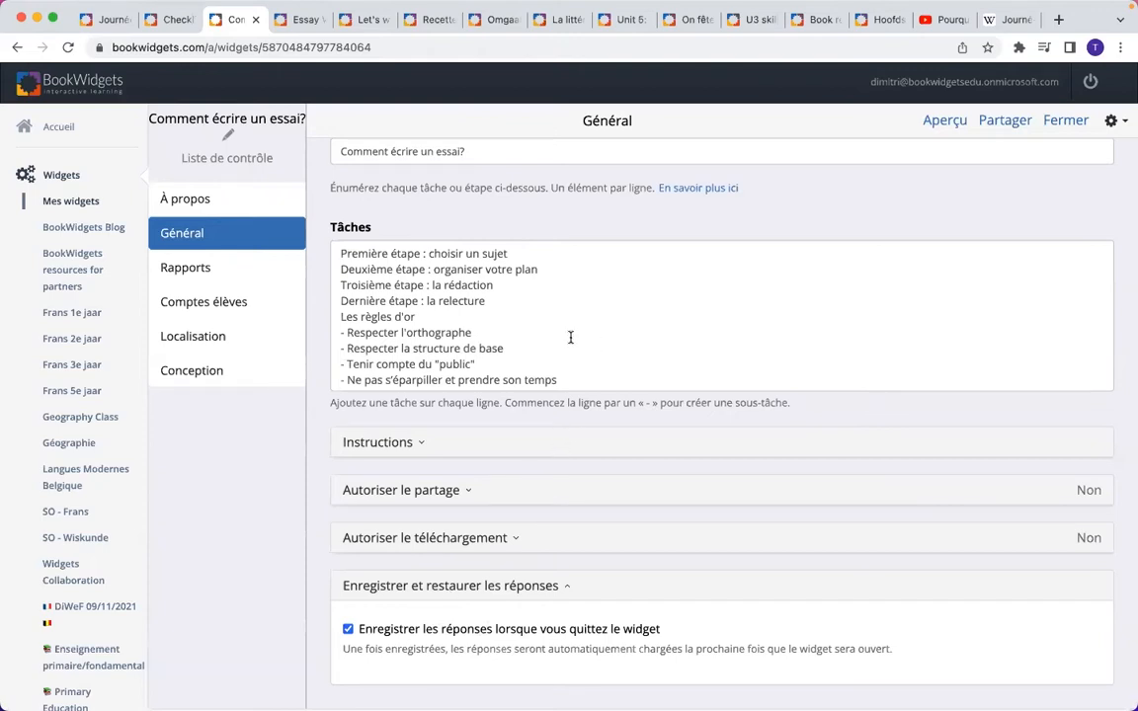
scroll(551, 354, up, 2)
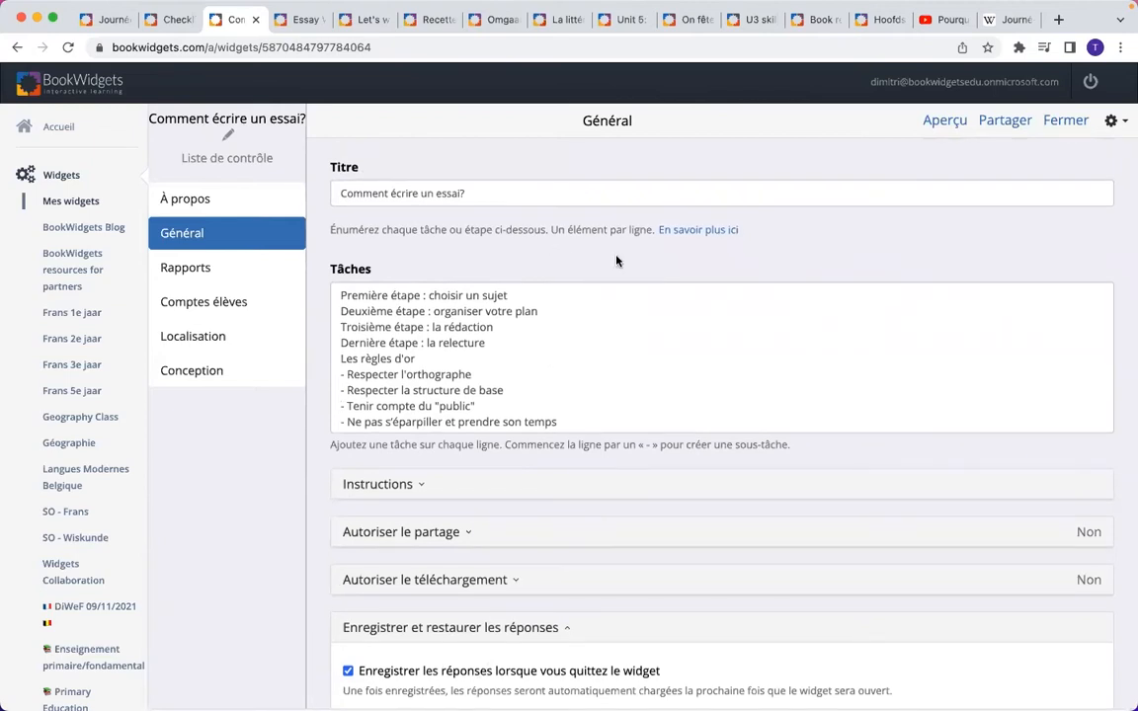
click(941, 125)
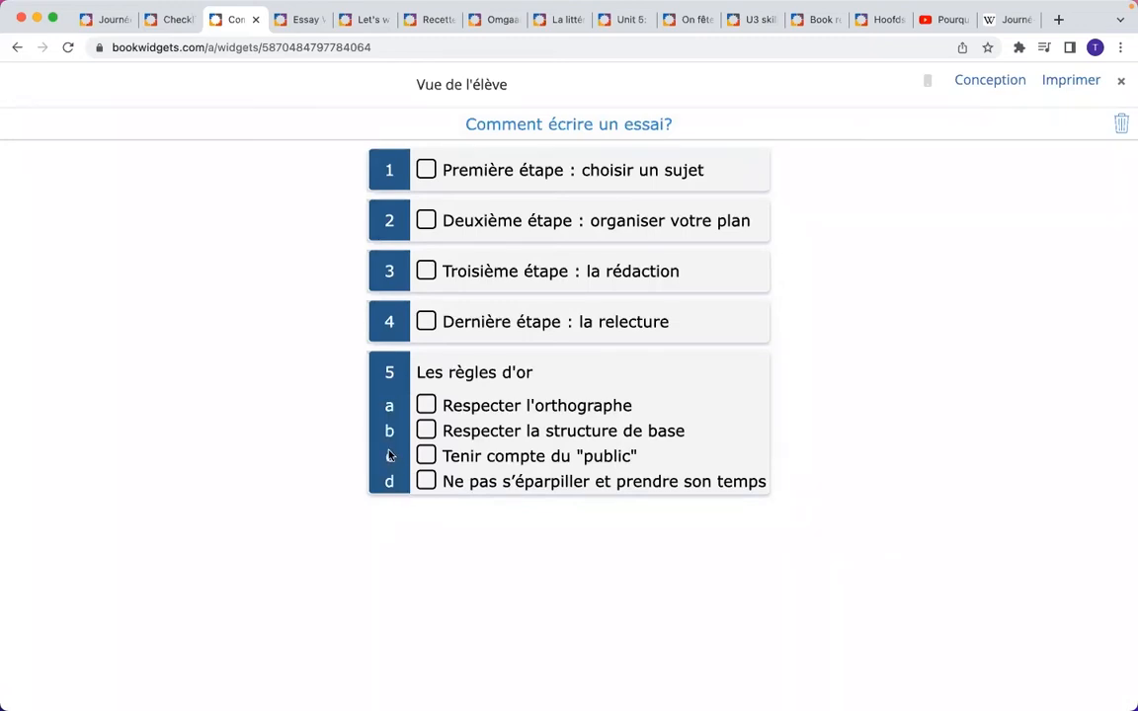
- Open the Essay Writing Process checklist and examine its illustrated, colour-coded steps from brainstorming to handing in the essay
click(300, 27)
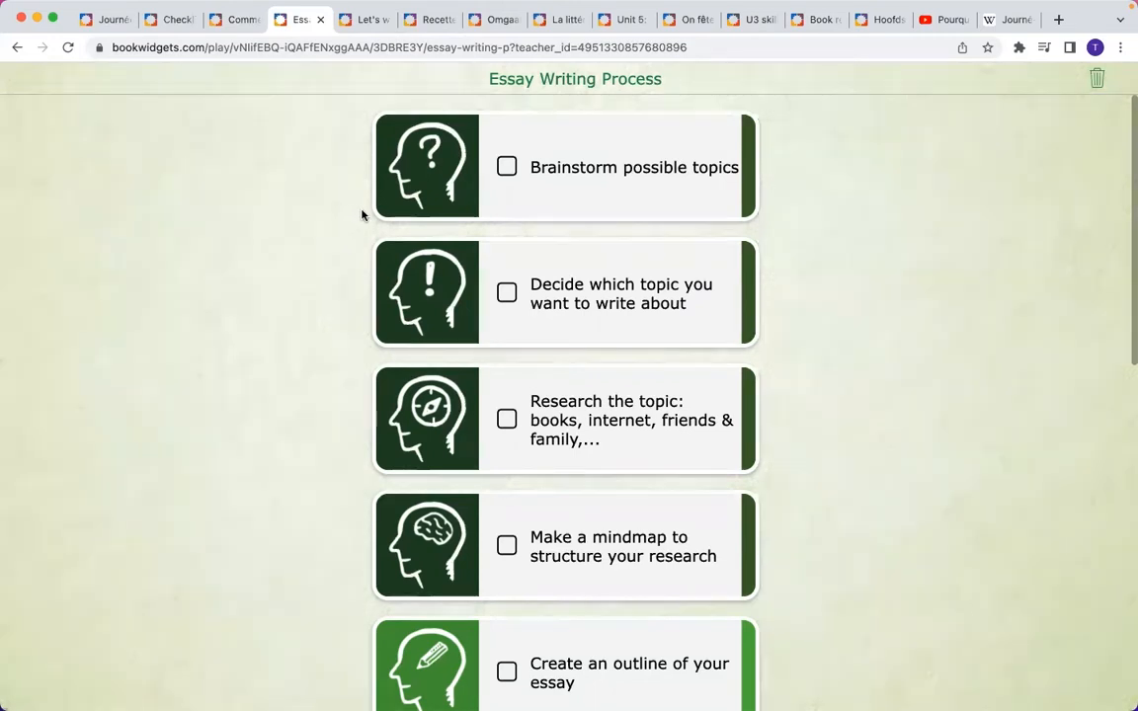
scroll(346, 211, down, 4)
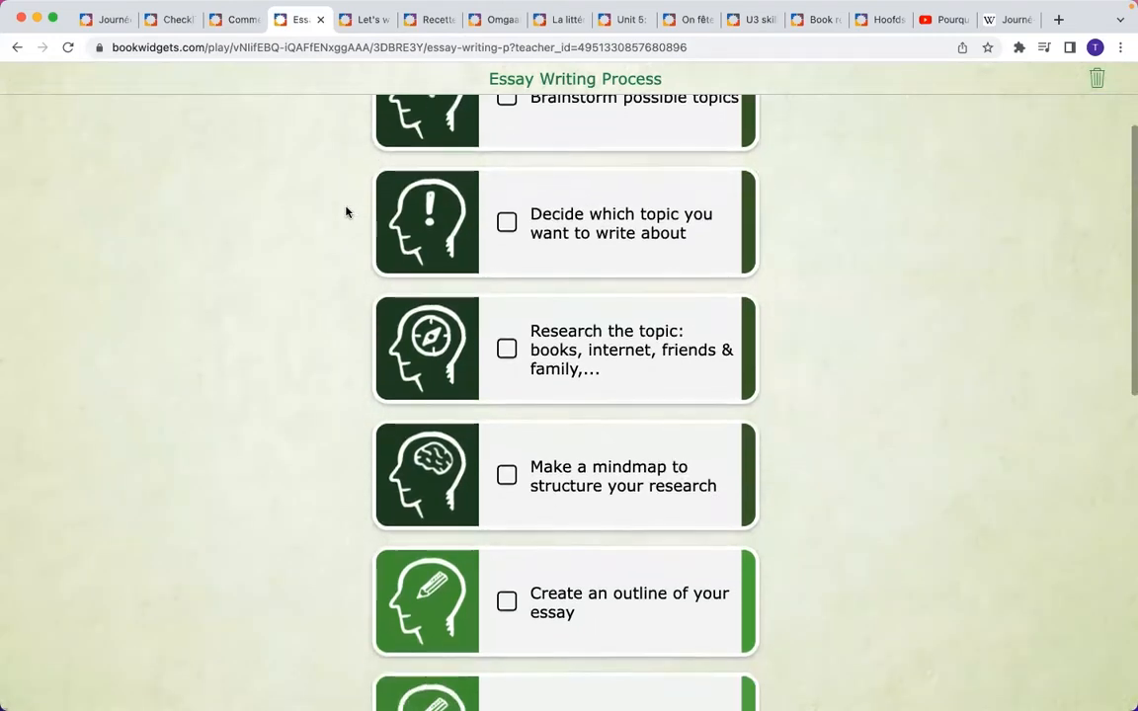
scroll(346, 211, down, 5)
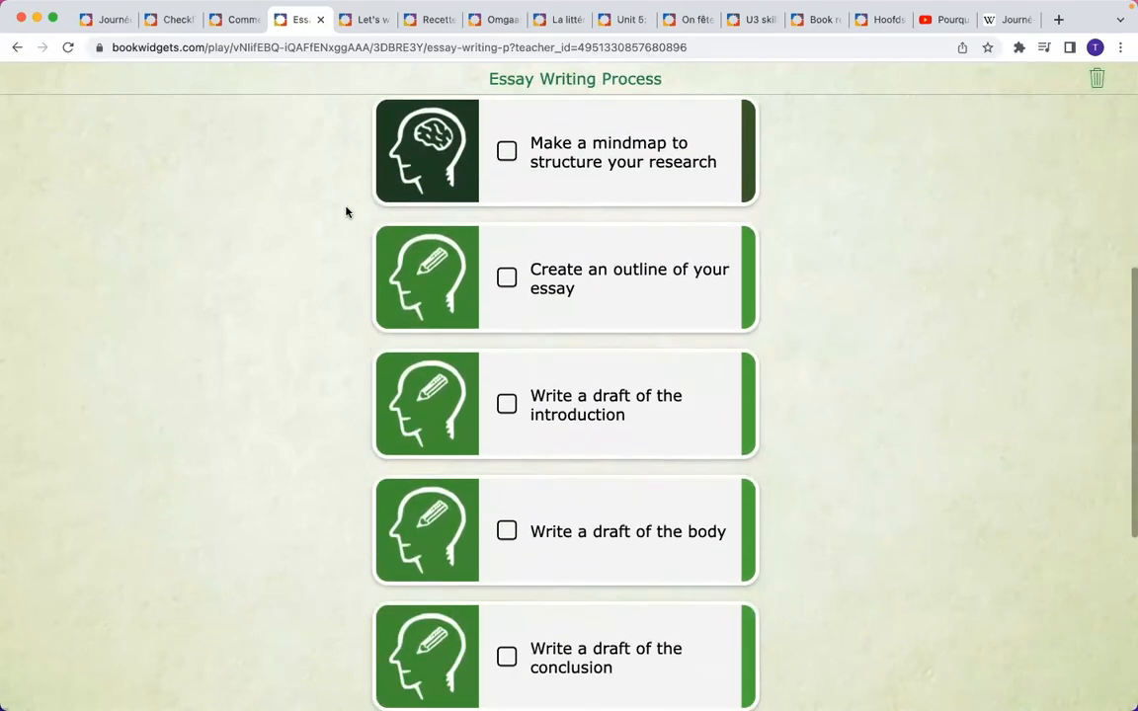
scroll(346, 211, down, 10)
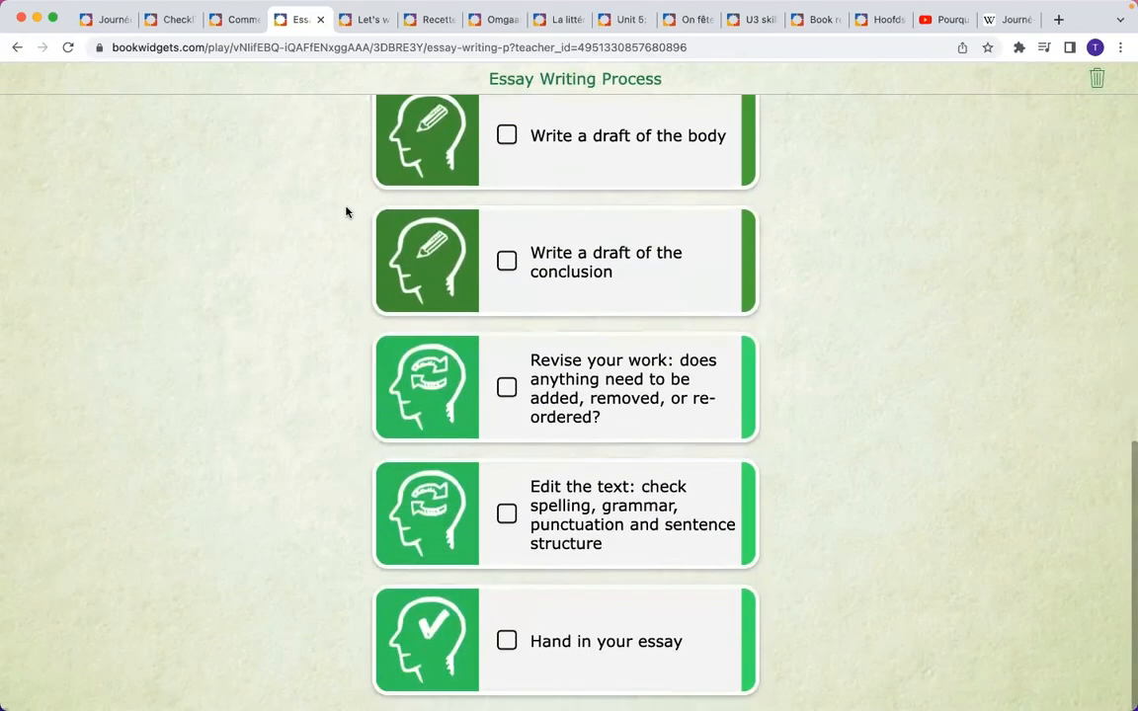
scroll(346, 211, up, 20)
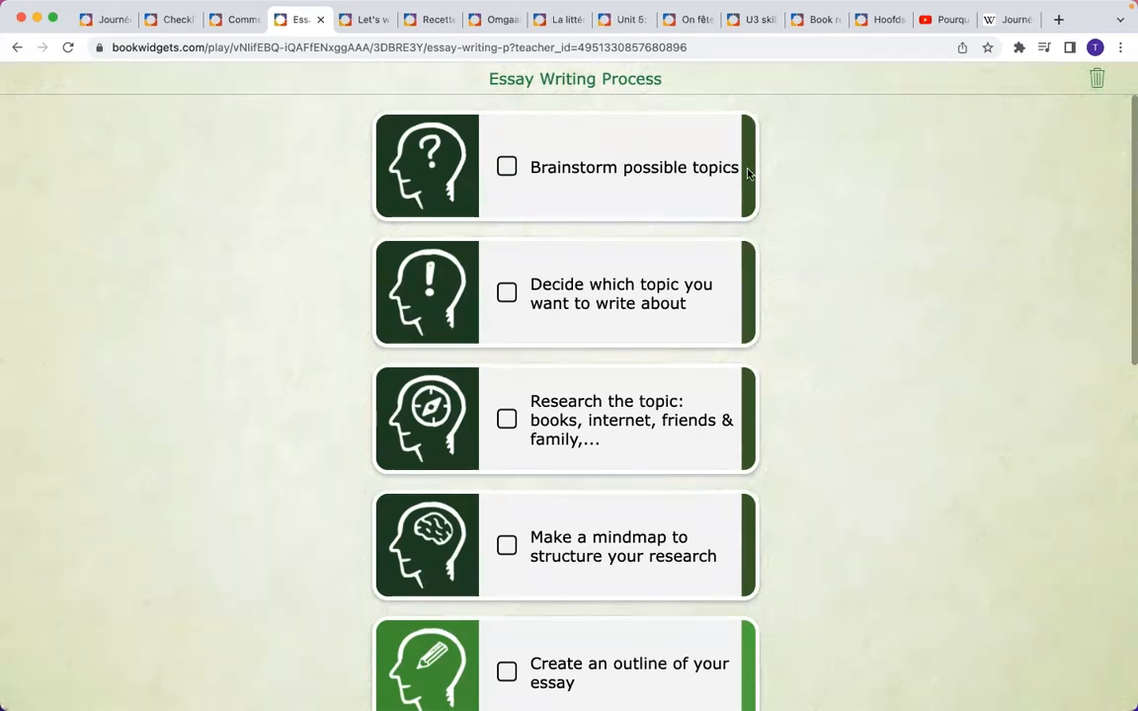
scroll(752, 197, down, 3)
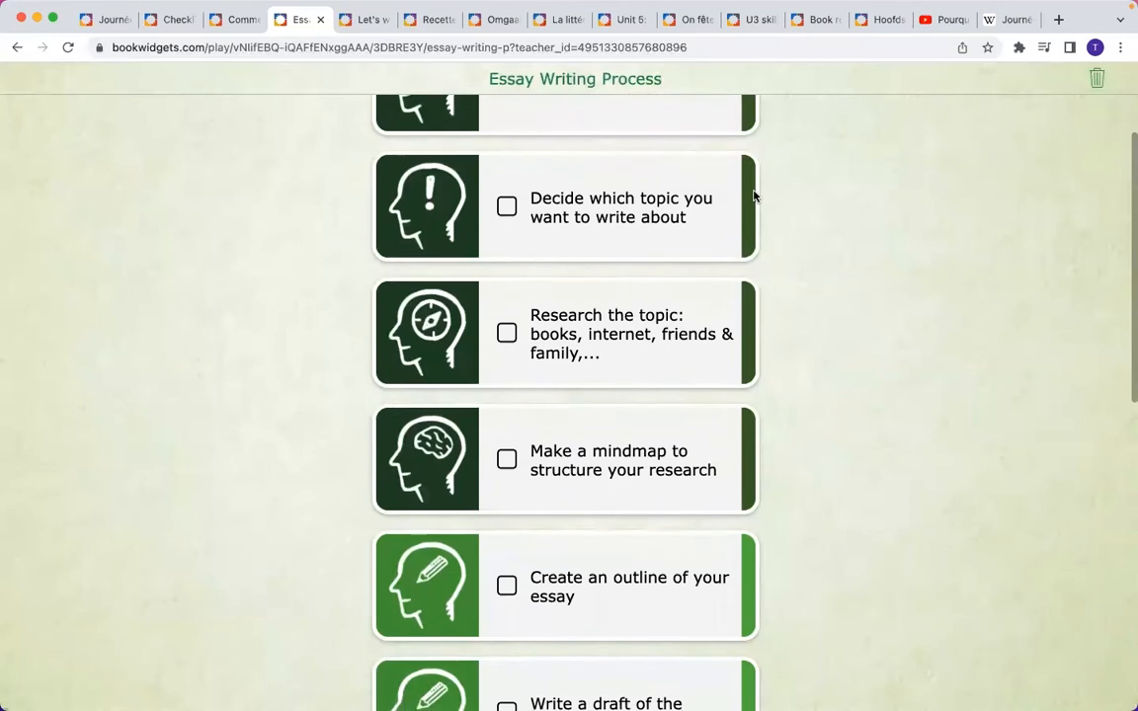
scroll(752, 196, down, 1)
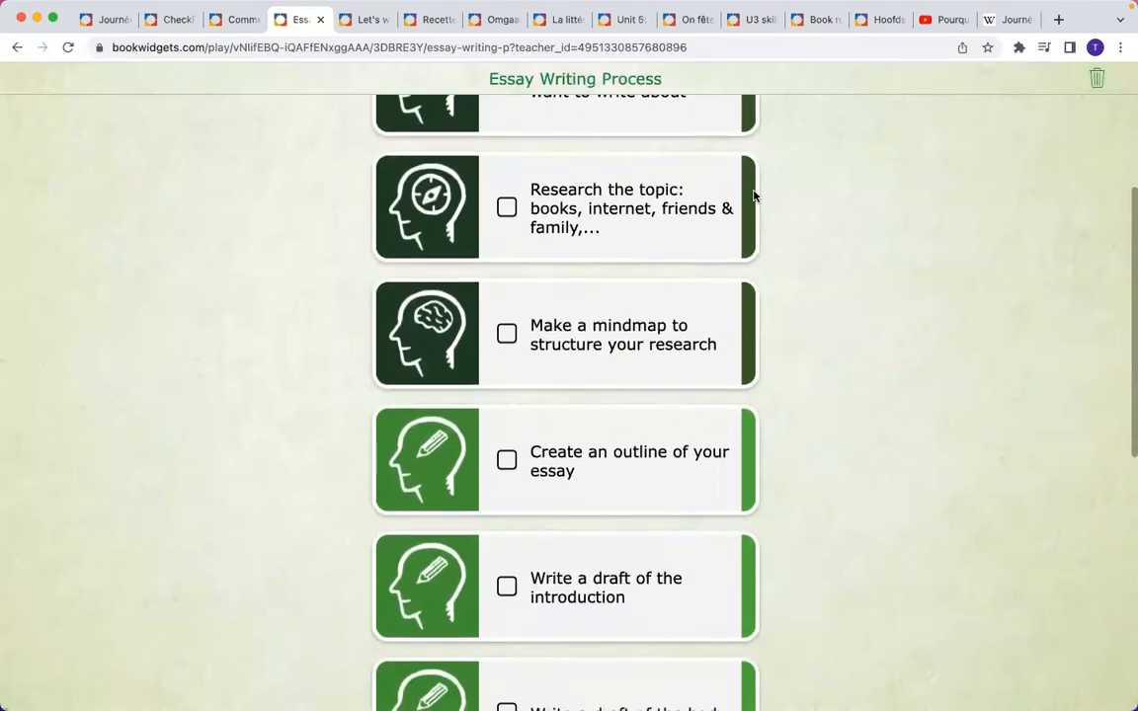
scroll(753, 196, down, 1)
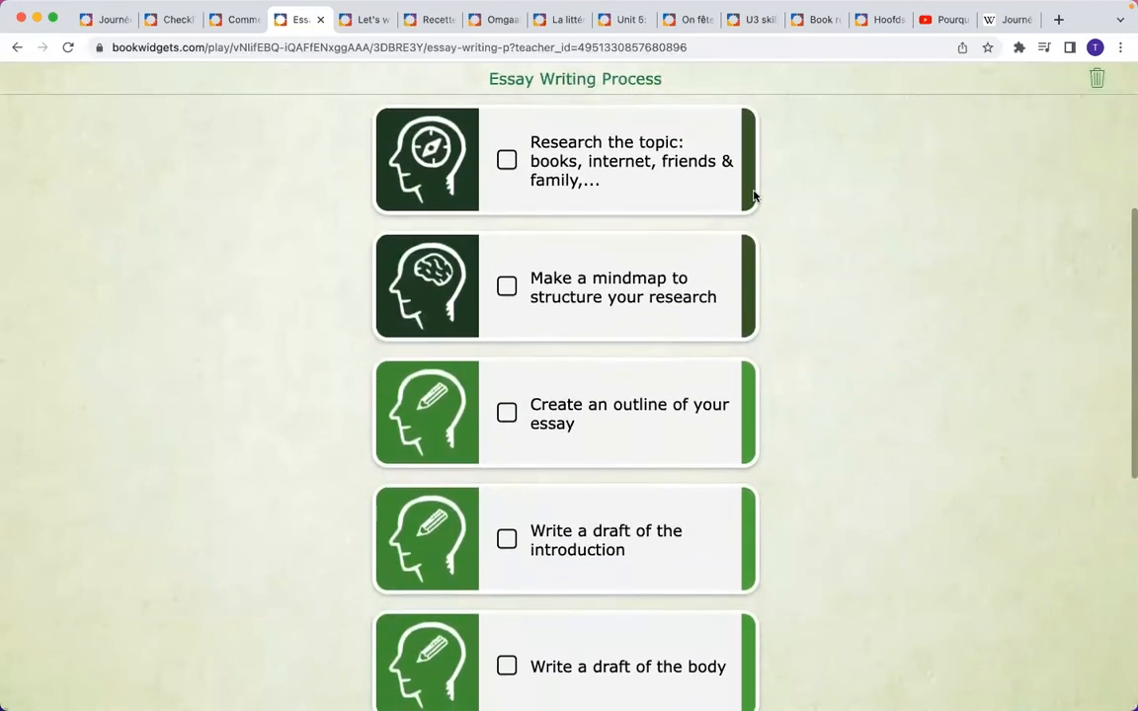
scroll(753, 196, down, 1)
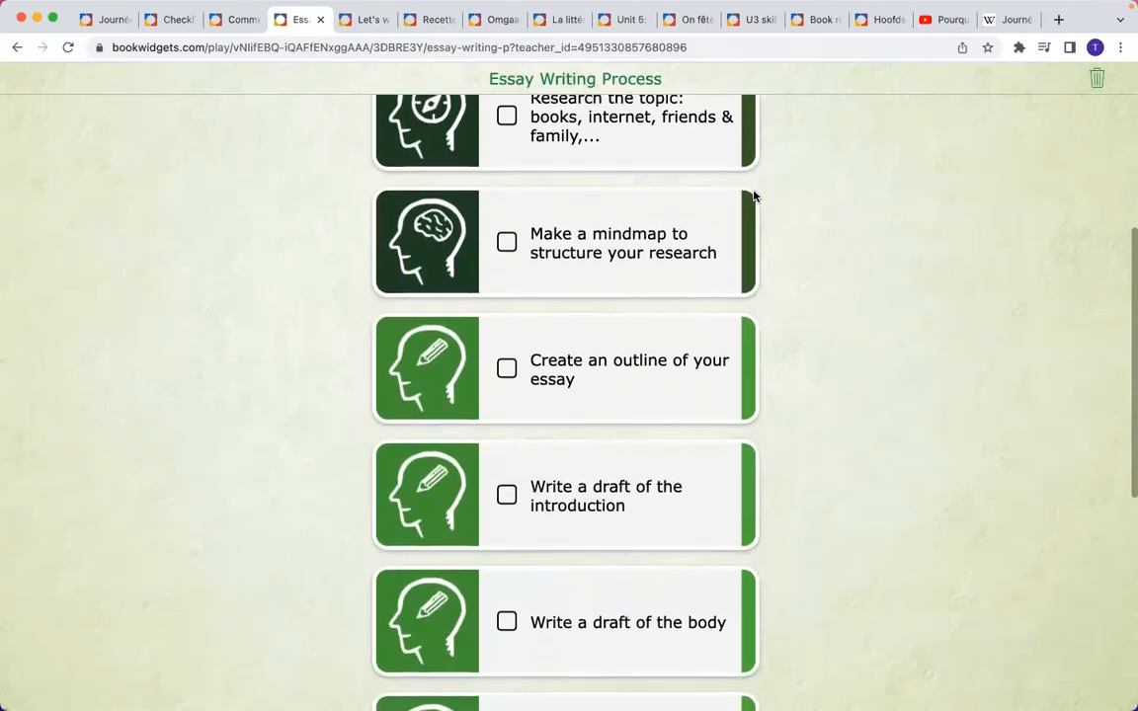
scroll(752, 196, down, 1)
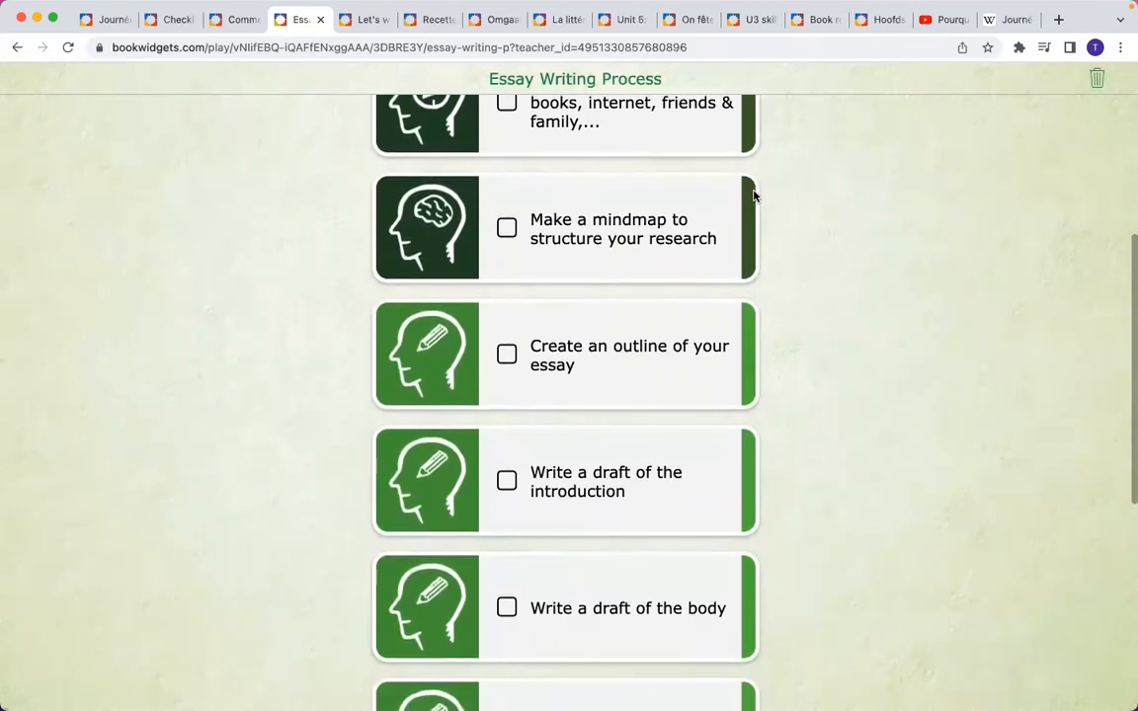
scroll(753, 196, down, 1)
scroll(752, 196, down, 3)
scroll(753, 196, down, 3)
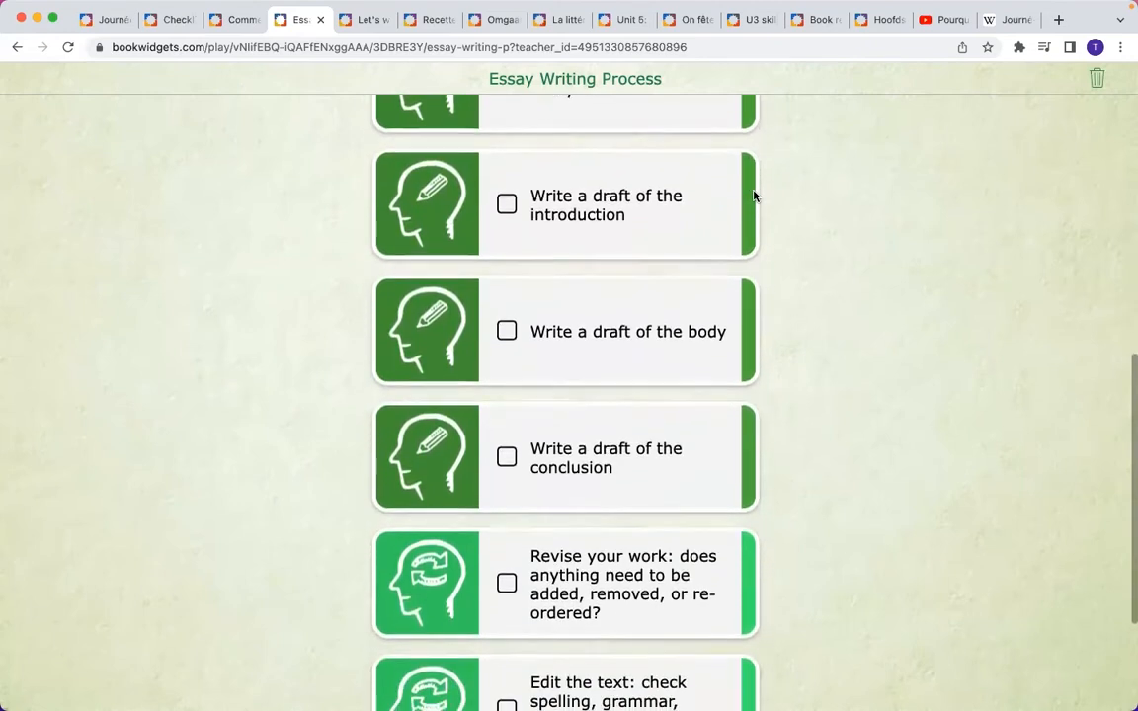
scroll(753, 196, down, 3)
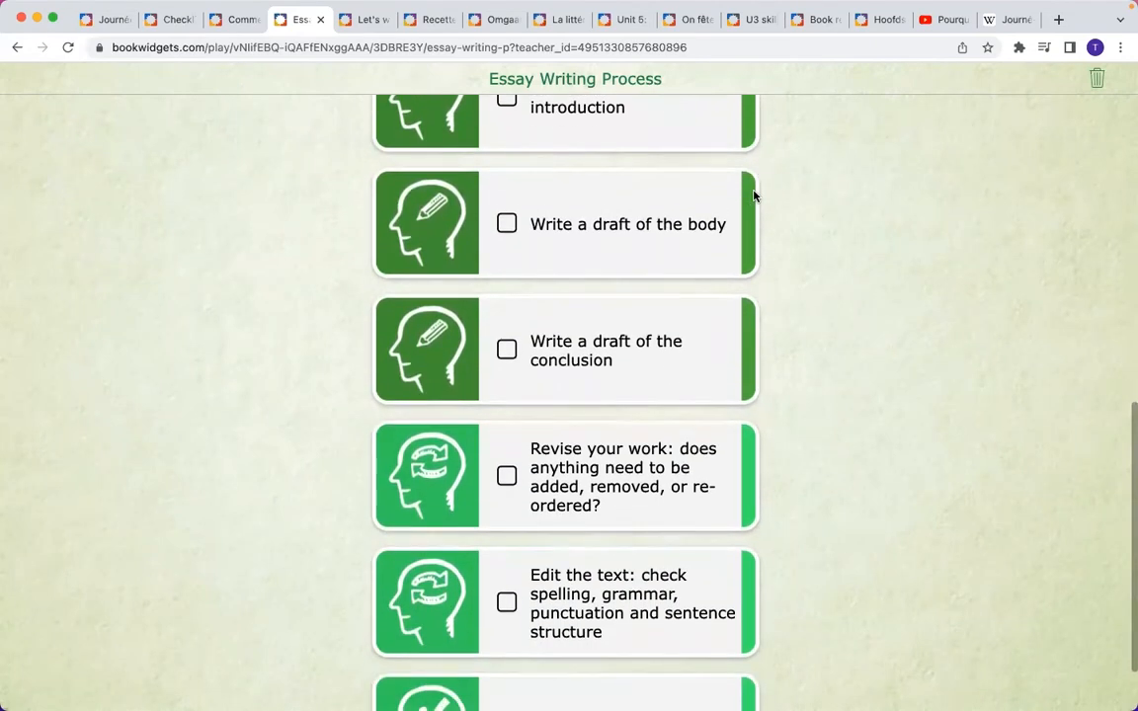
scroll(753, 195, down, 1)
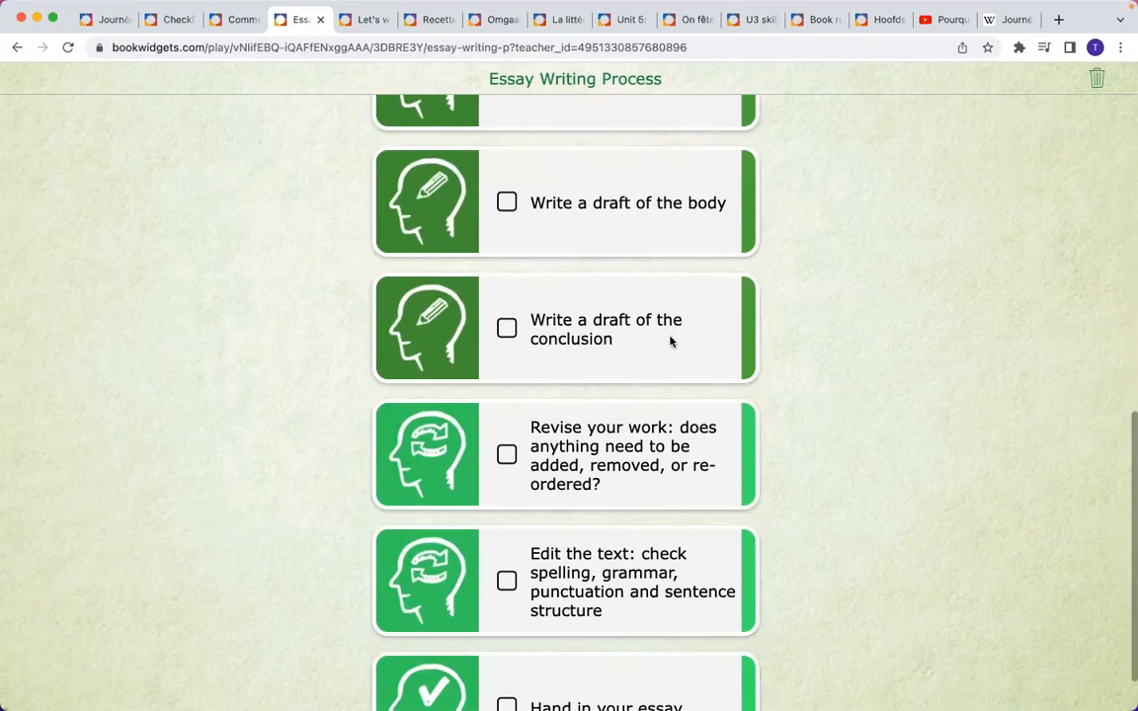
- Open the linked version of the Essay Writing Process checklist, read its instructions twice and look over its steps with activity links
scroll(662, 334, down, 2)
scroll(662, 334, up, 10)
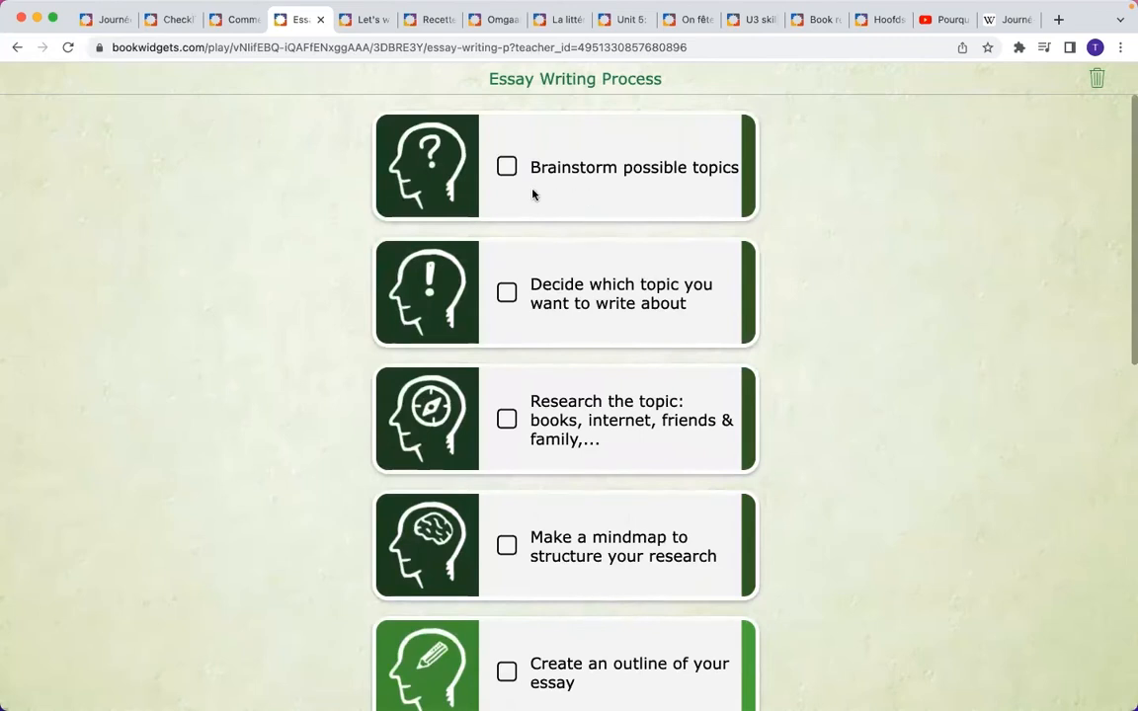
click(362, 21)
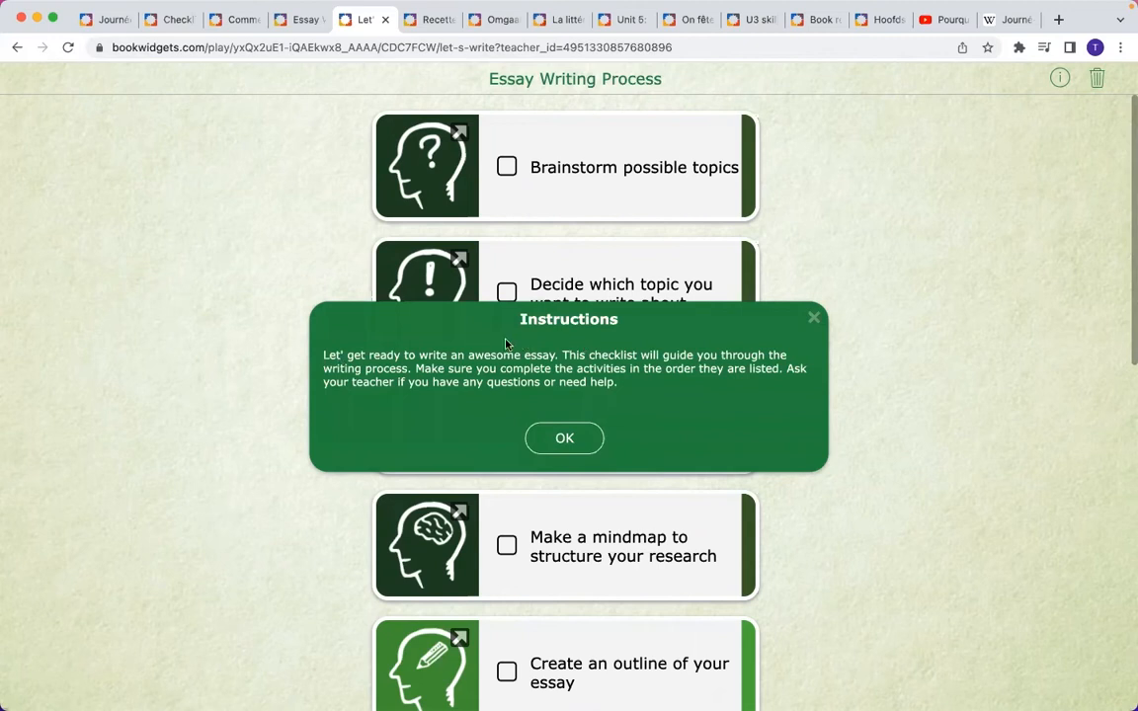
click(564, 440)
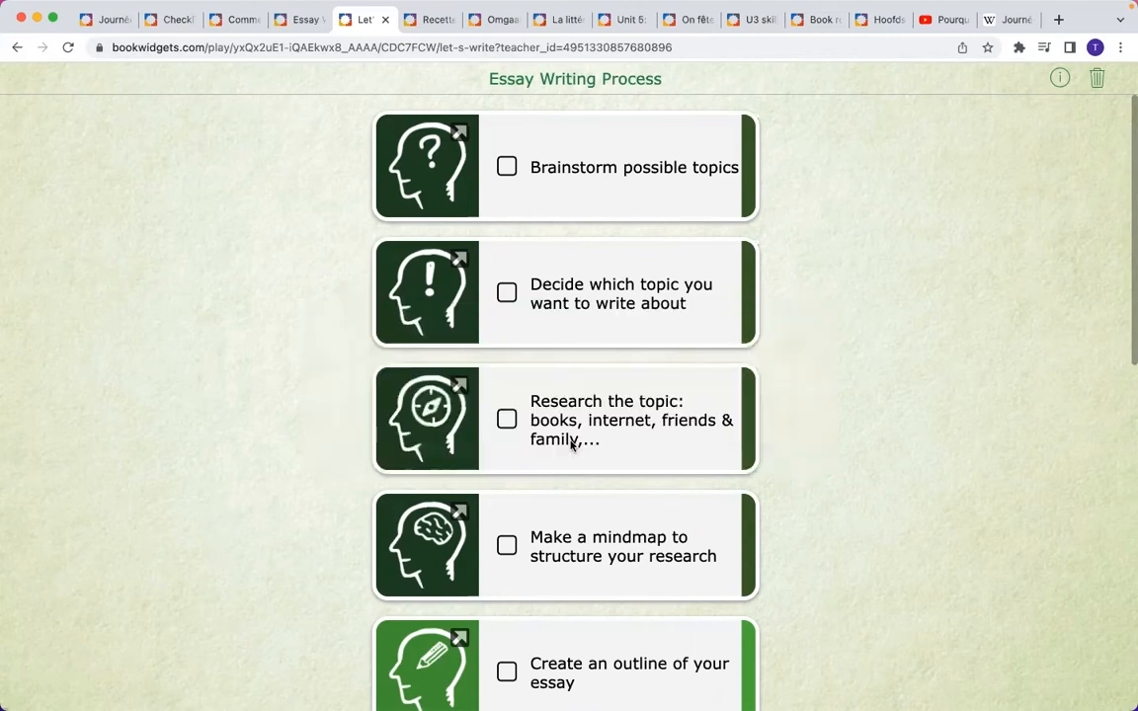
click(1059, 80)
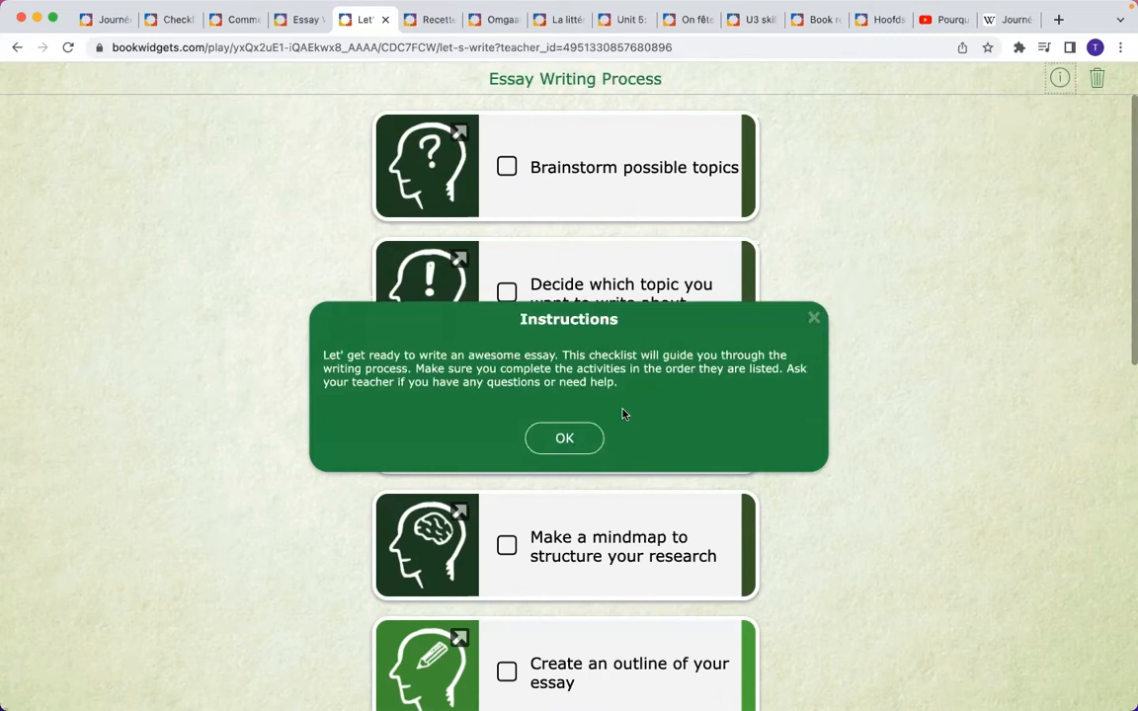
click(564, 438)
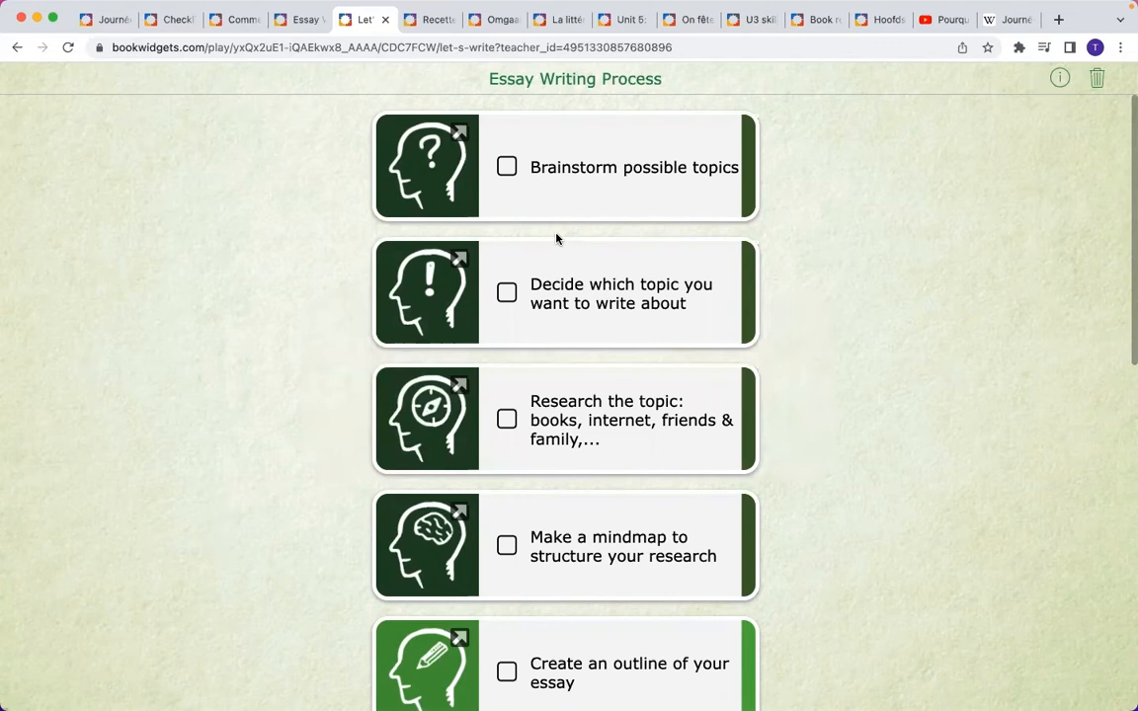
scroll(392, 220, down, 5)
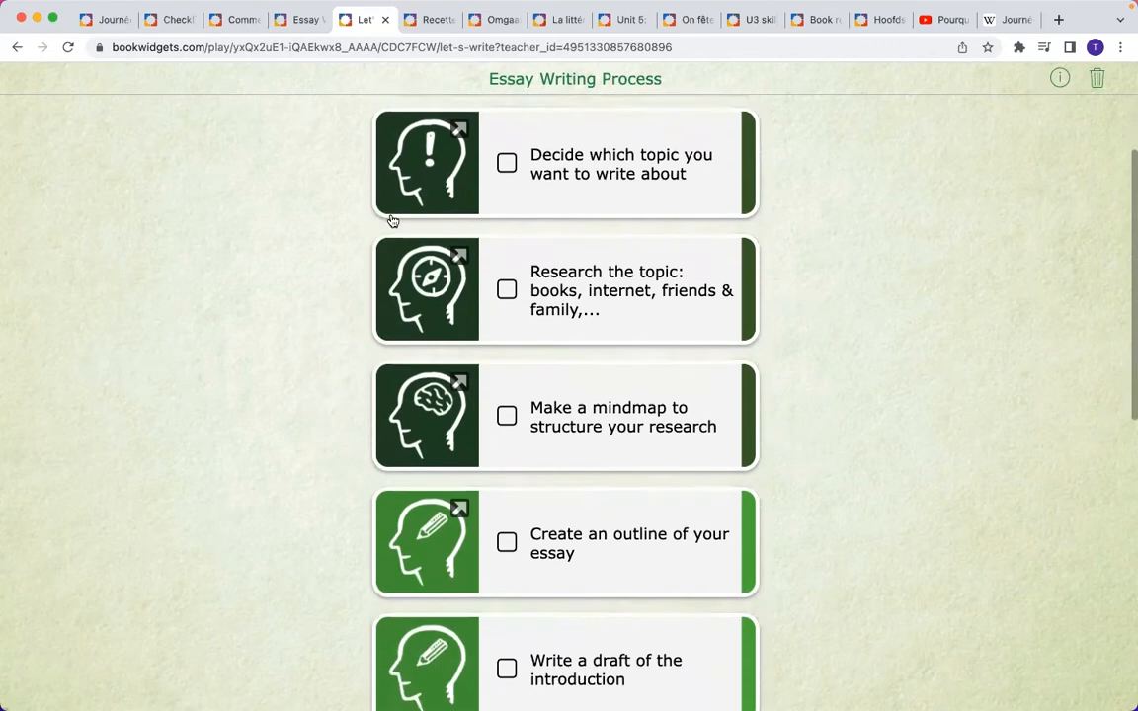
scroll(395, 215, up, 5)
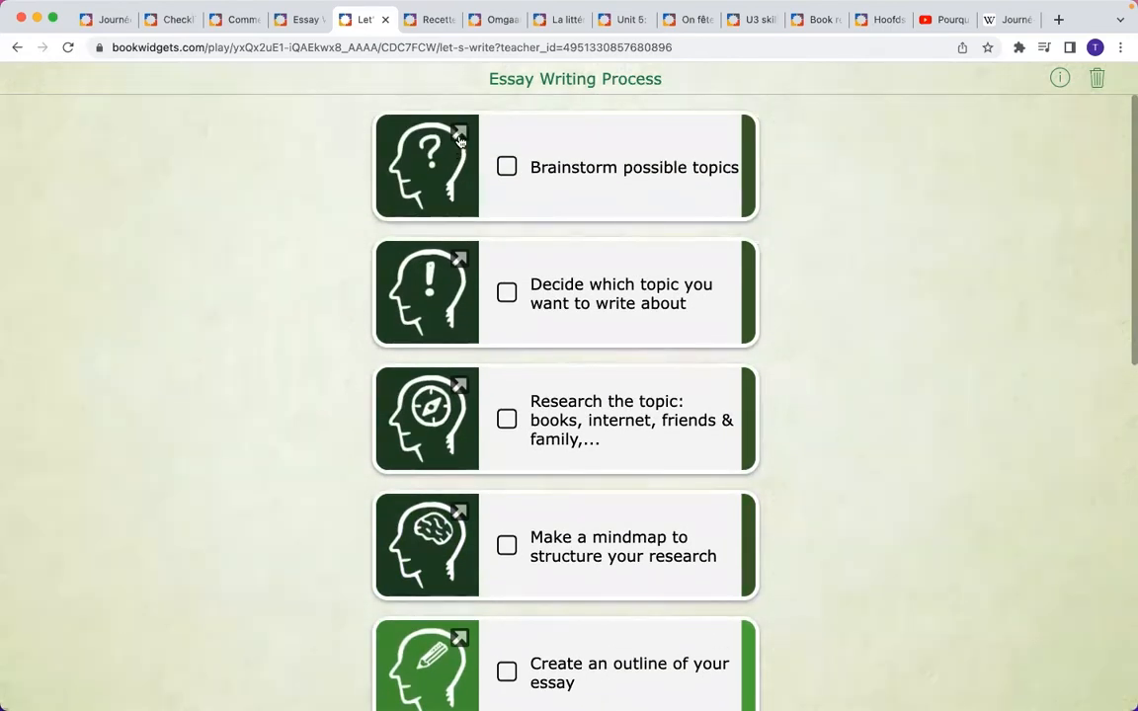
- Open the activity linked to "Brainstorm possible topics", examine its question and countdown timer, and return to the planner, dismissing the instructions
click(453, 141)
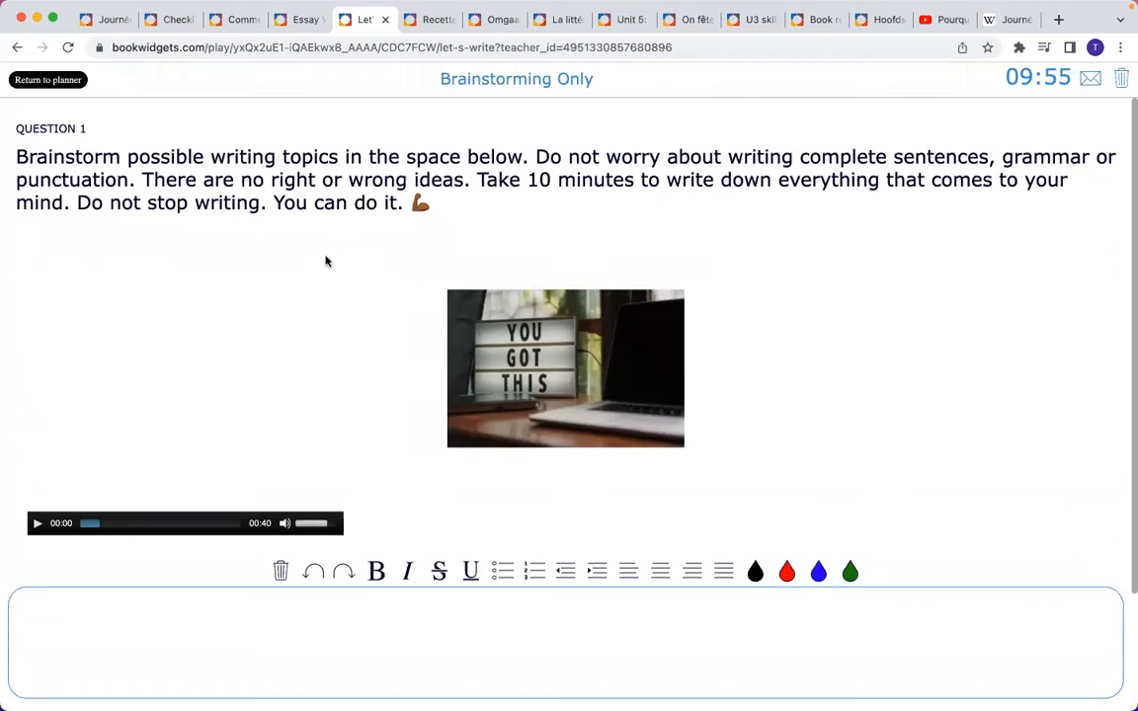
scroll(317, 280, down, 2)
scroll(317, 280, down, 3)
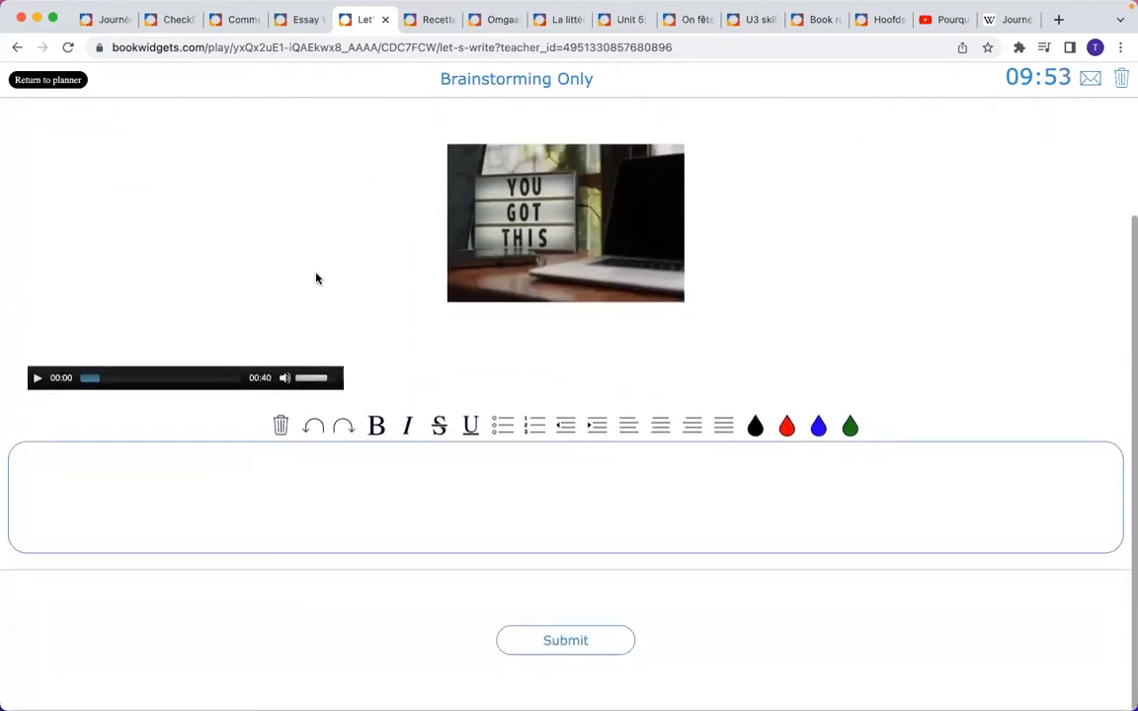
scroll(316, 278, up, 5)
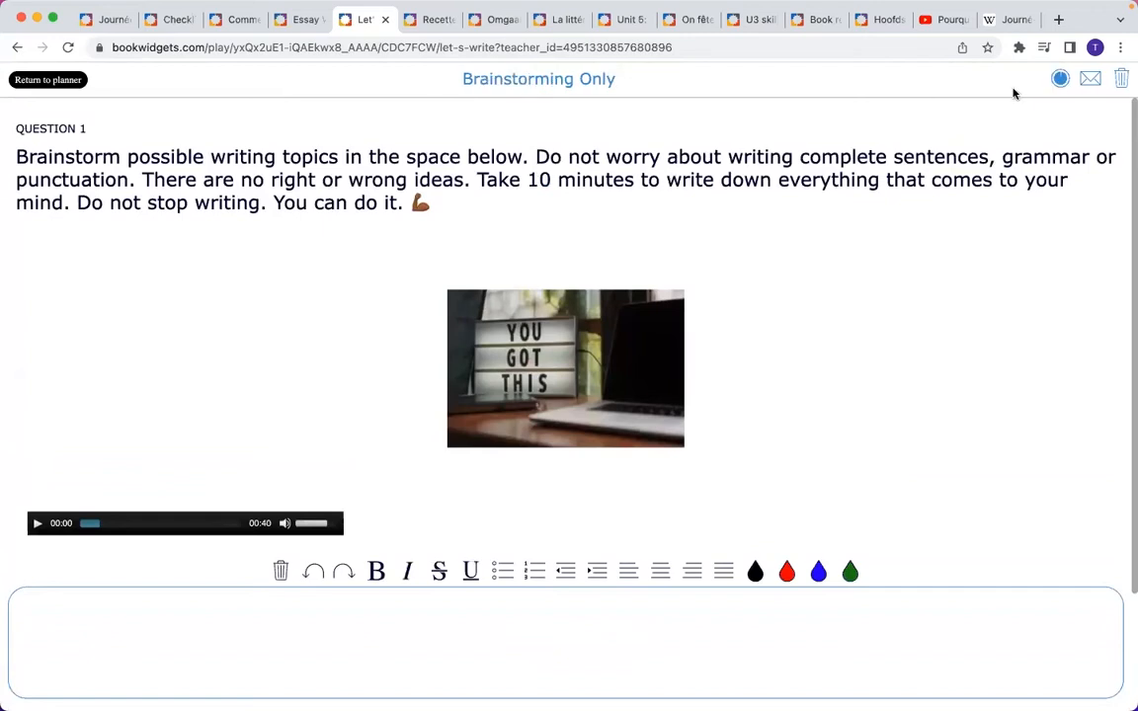
click(1060, 81)
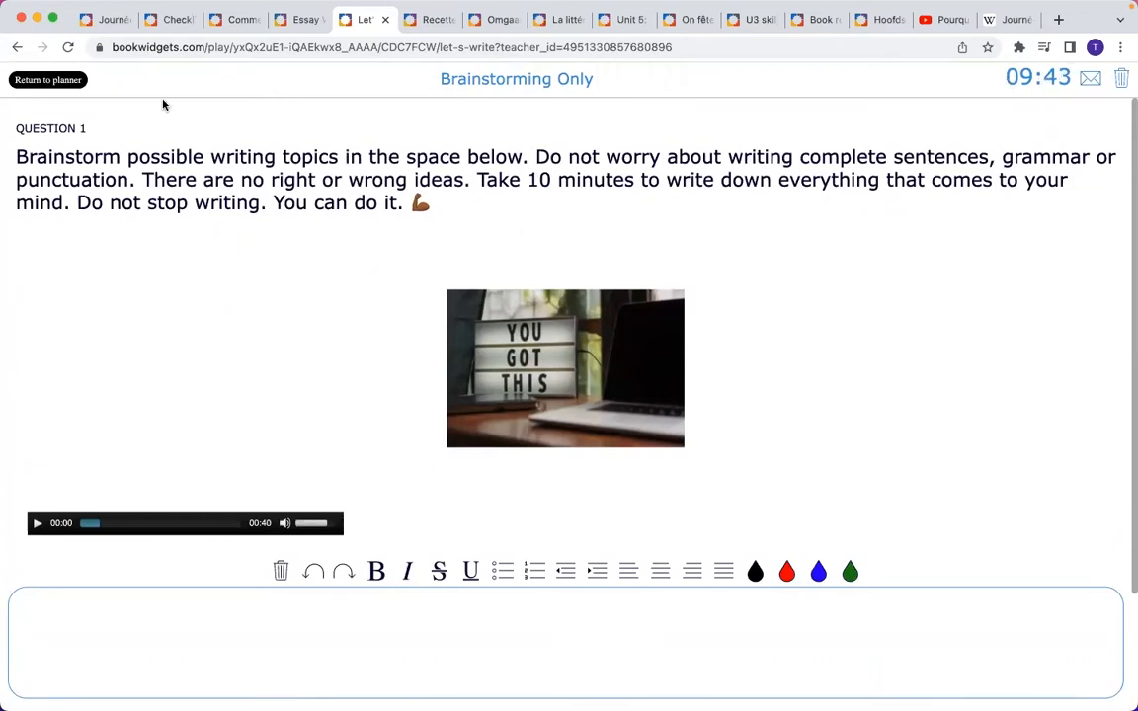
click(63, 83)
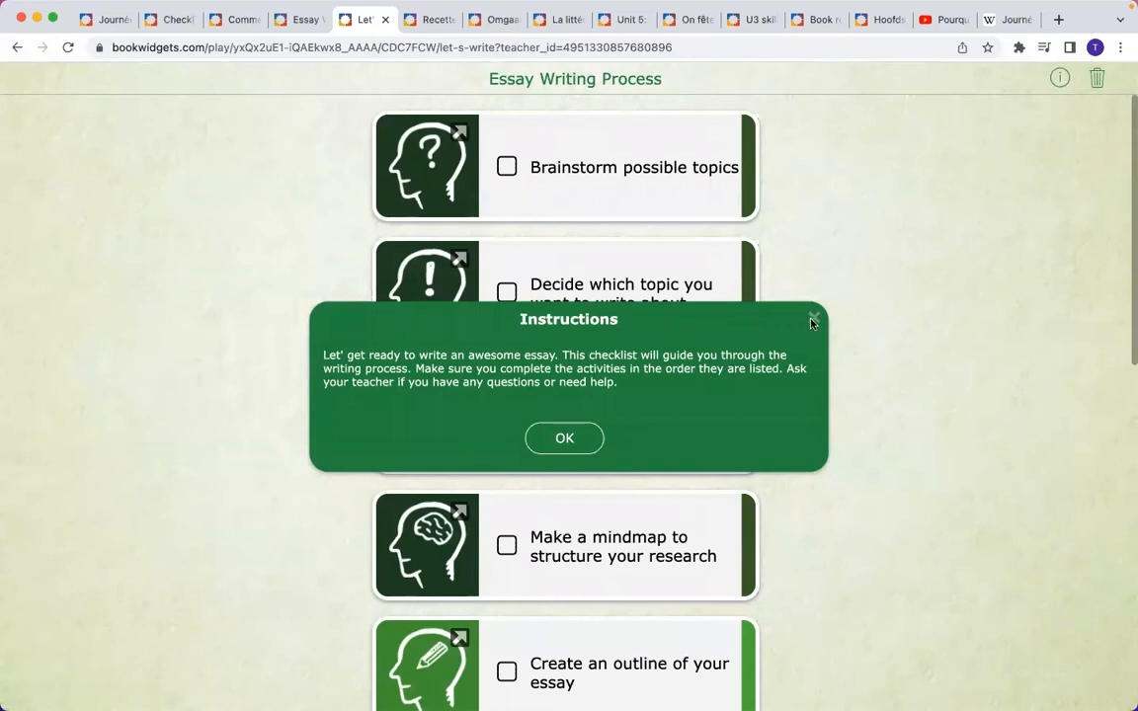
click(565, 439)
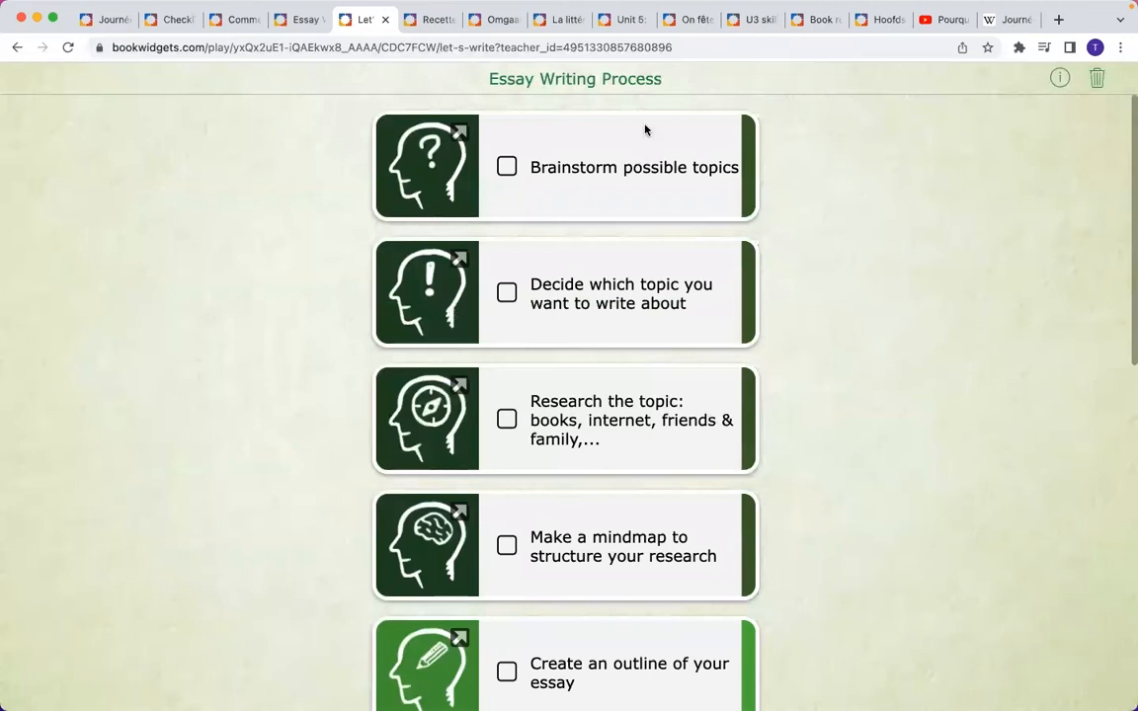
- Test the "Brainstorm possible topics" checkbox, leave it ticked, reopen its linked activity and return to the planner
click(506, 167)
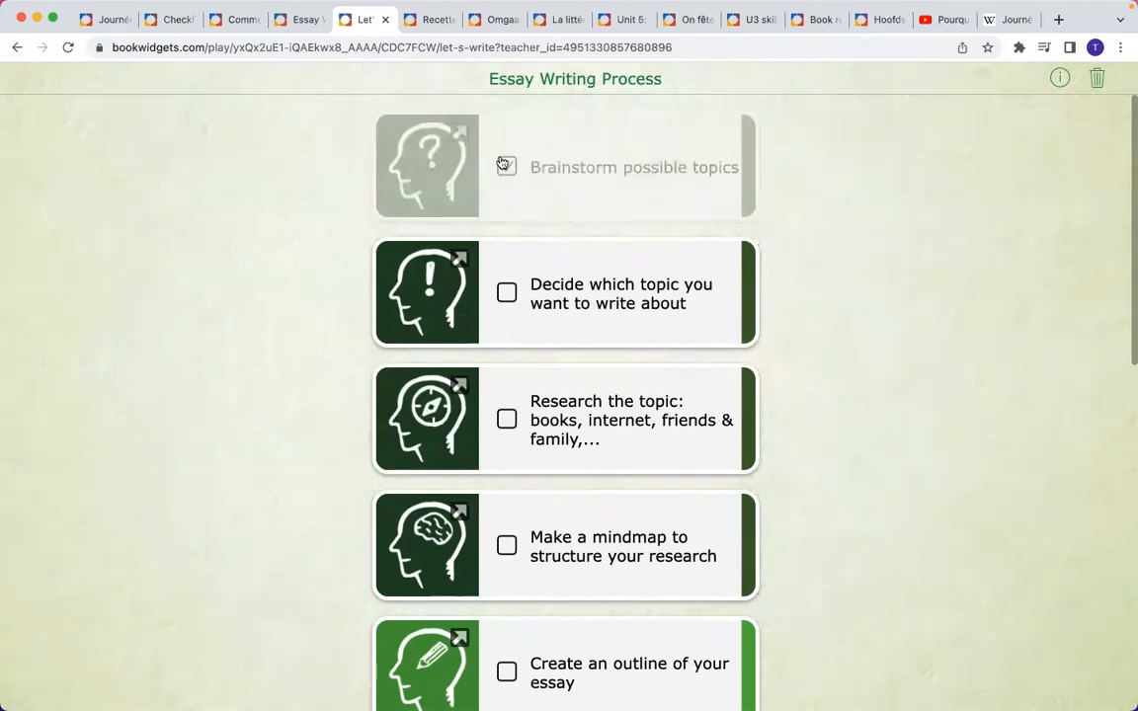
click(507, 166)
click(507, 168)
click(444, 171)
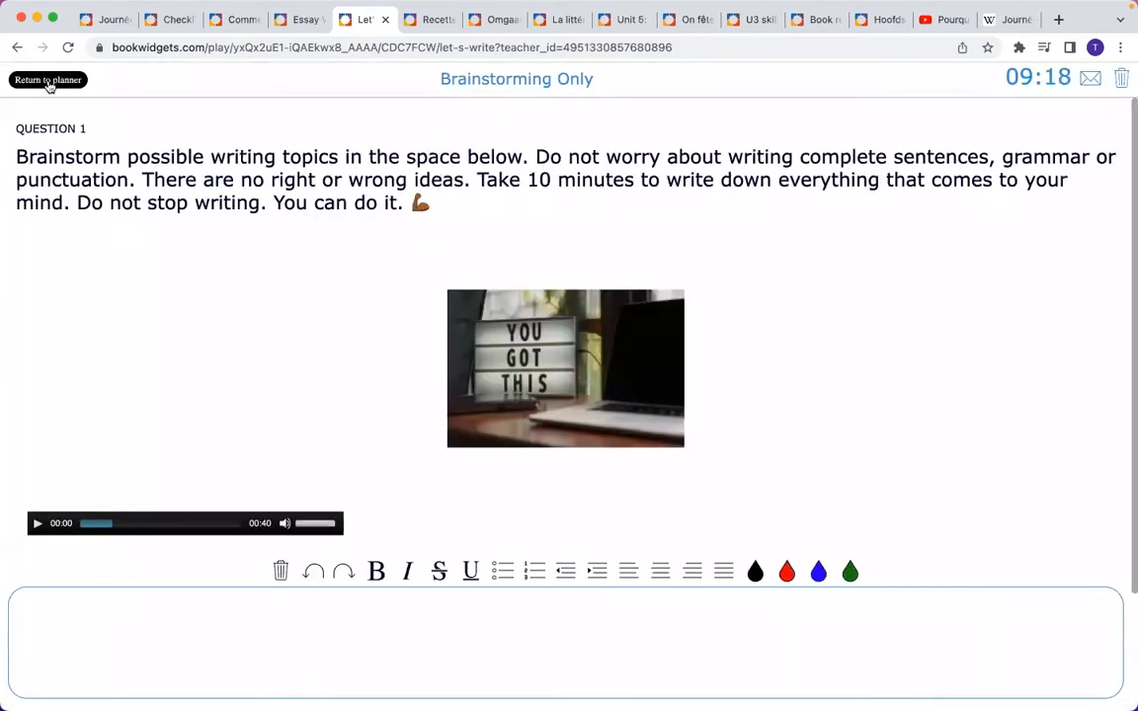
click(48, 82)
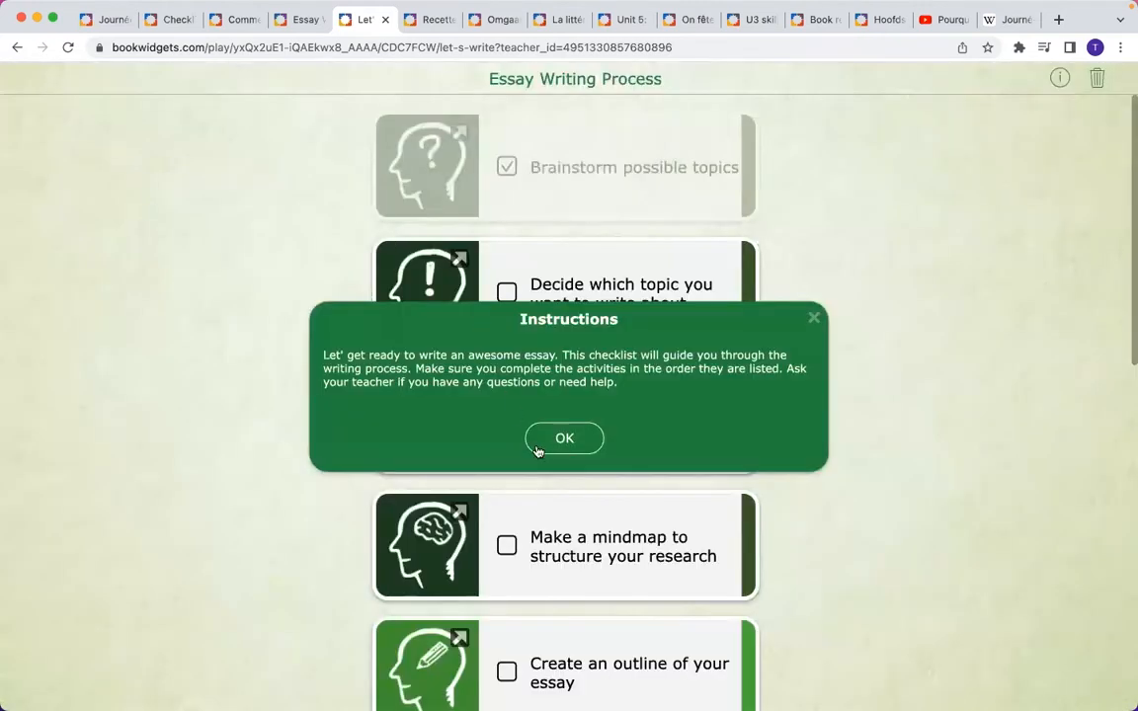
click(549, 446)
click(815, 320)
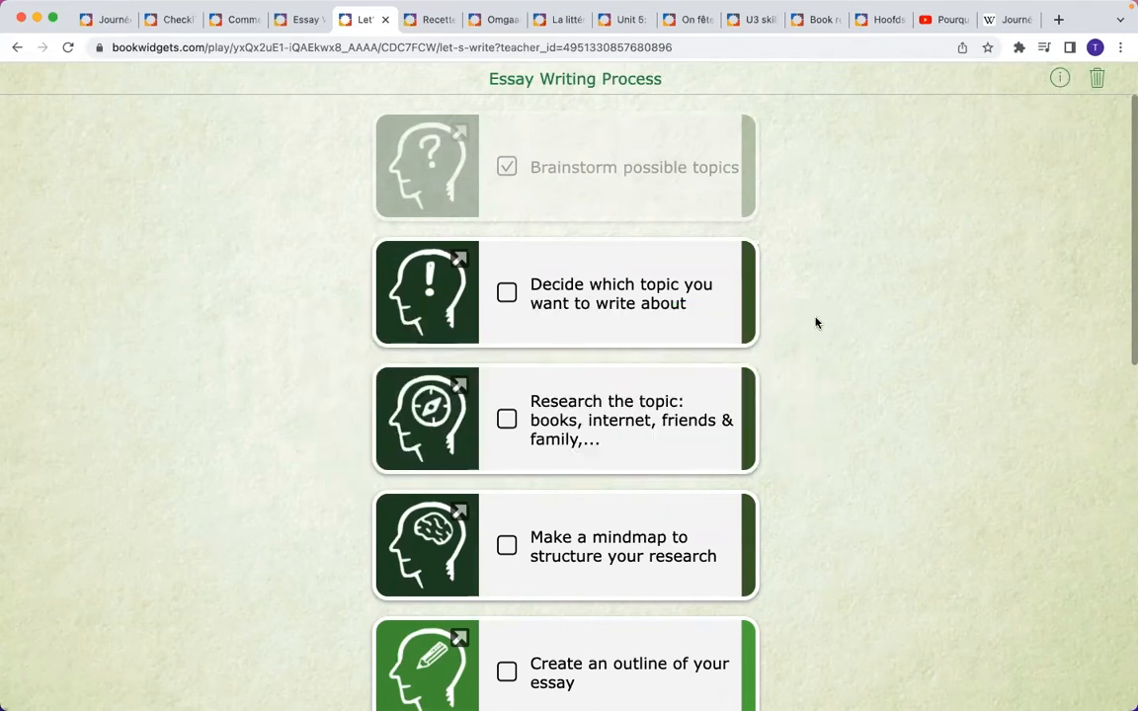
- View the activity linked to "Decide which topic you want to write about", return to the planner and look over the remaining steps
click(442, 310)
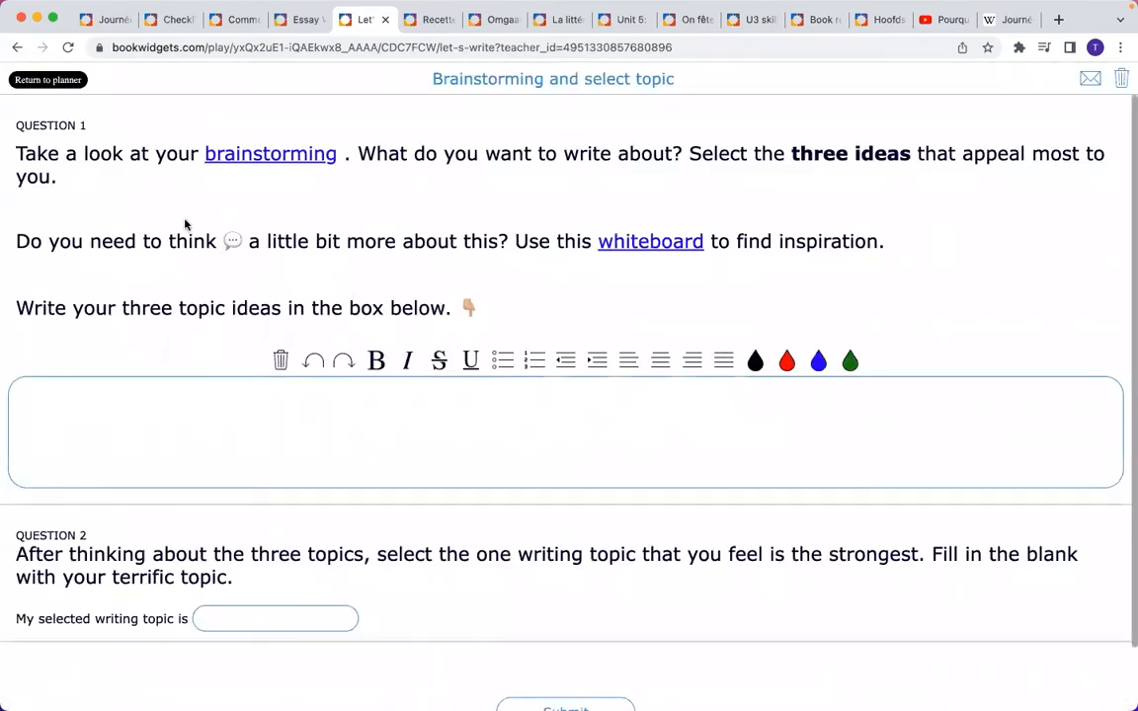
scroll(185, 225, down, 1)
scroll(185, 225, up, 1)
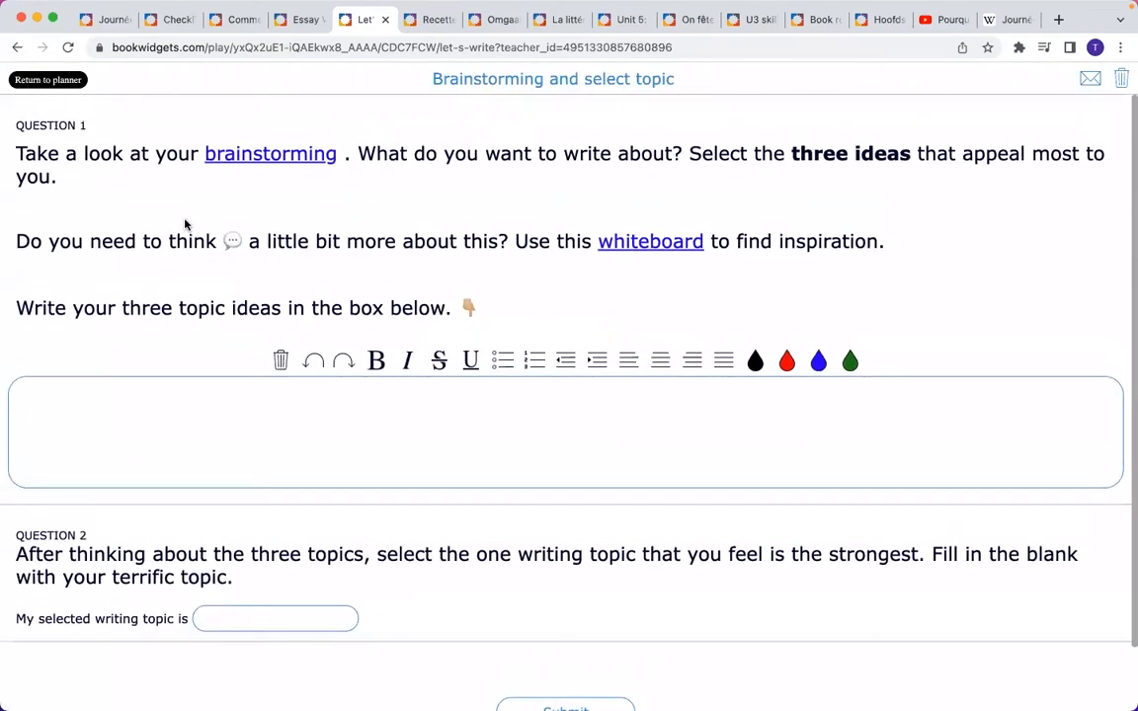
click(55, 82)
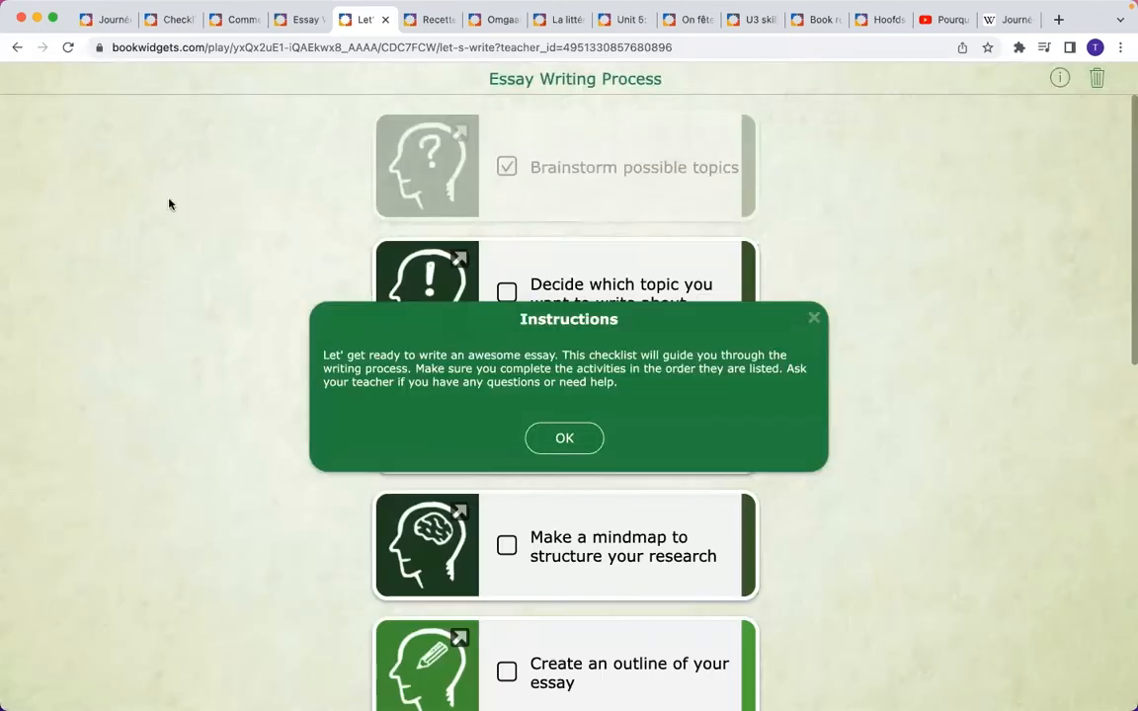
click(541, 434)
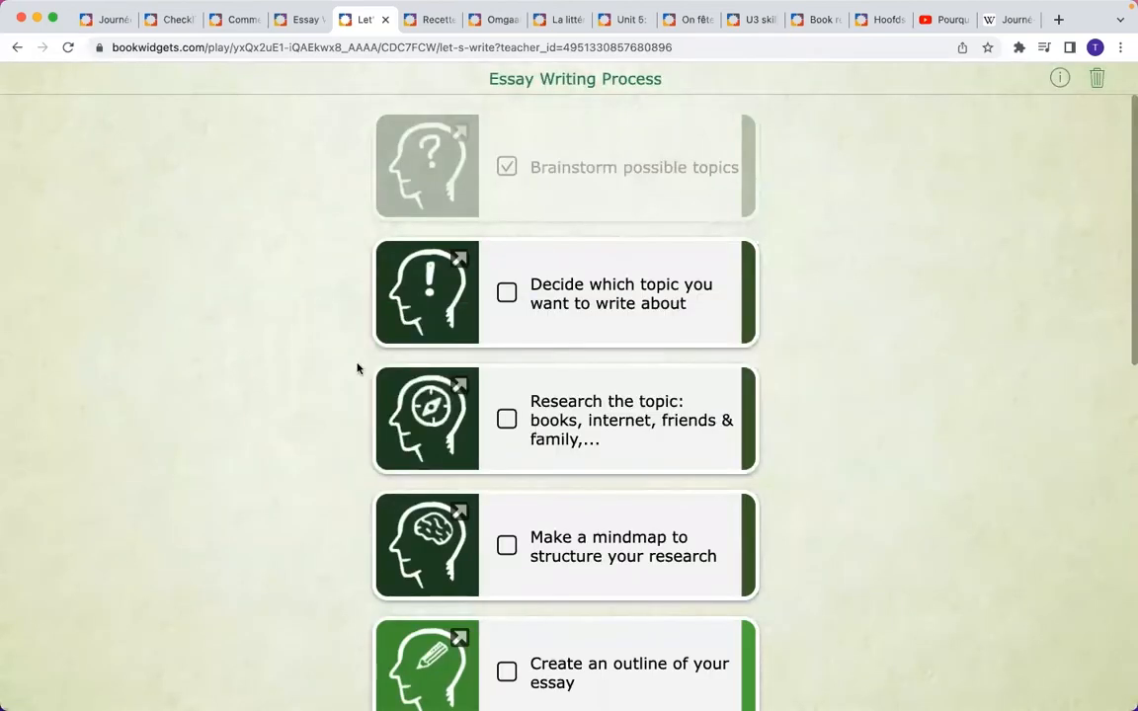
scroll(358, 369, down, 3)
scroll(358, 368, down, 2)
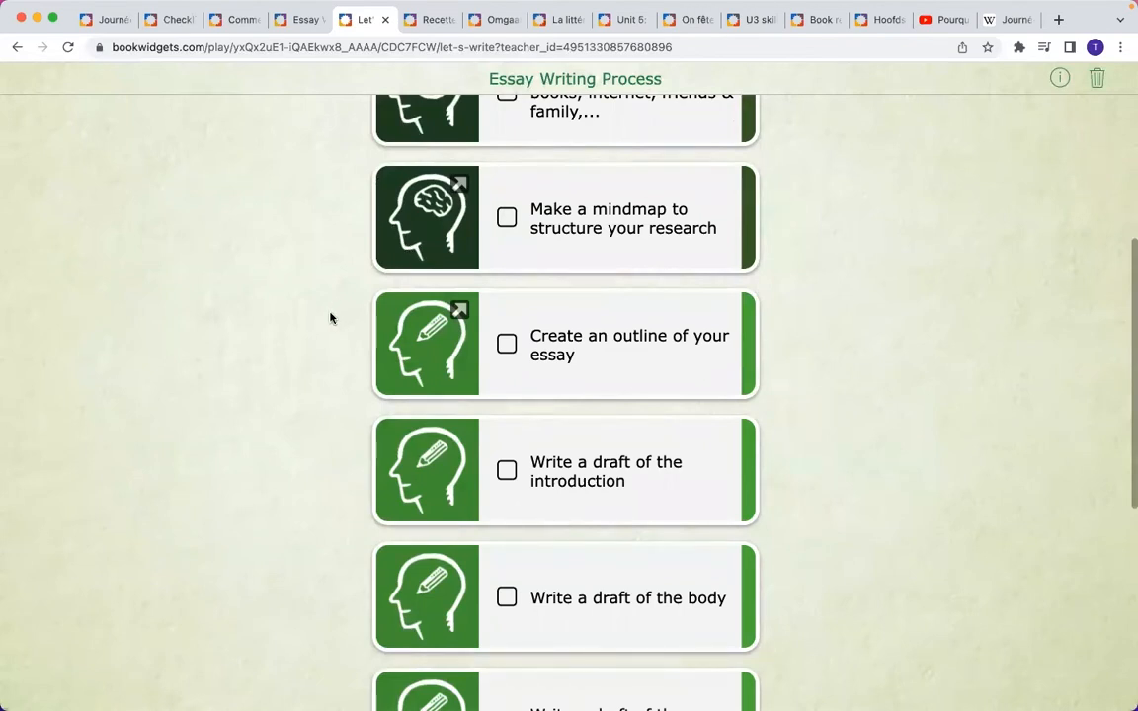
- Switch to the Recette crêpes checklist, open its linked Ingrédients exercise and examine the 15 and 20 crêpes table up close
key(ctrl+Tab)
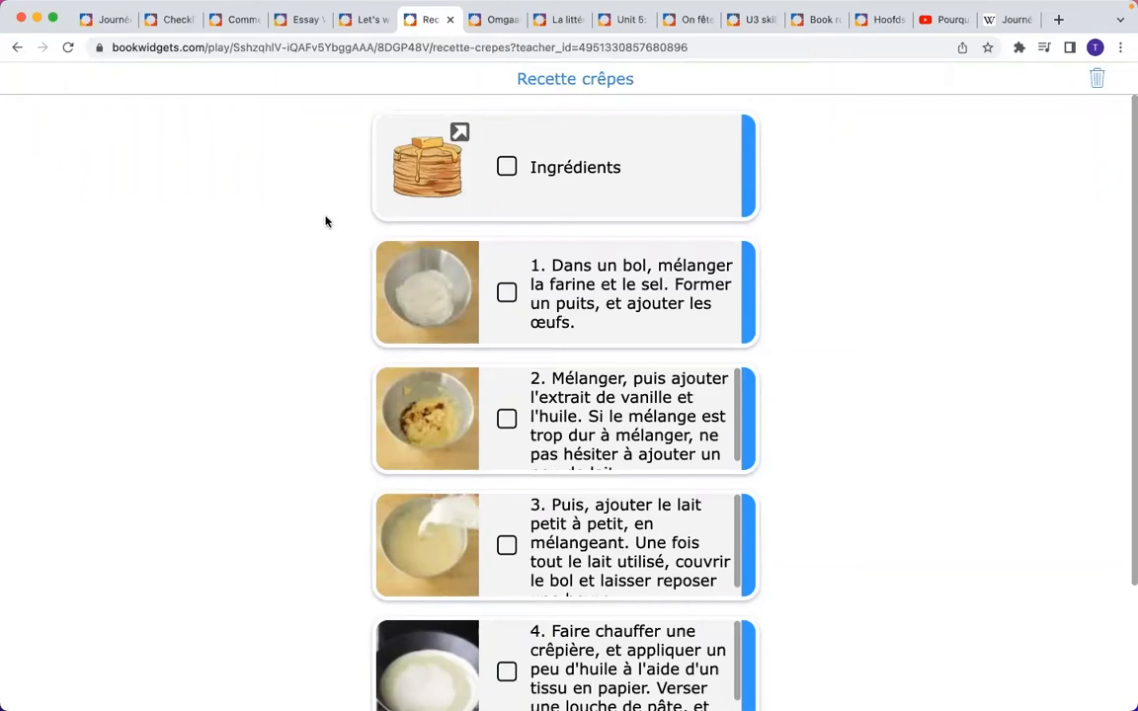
click(431, 176)
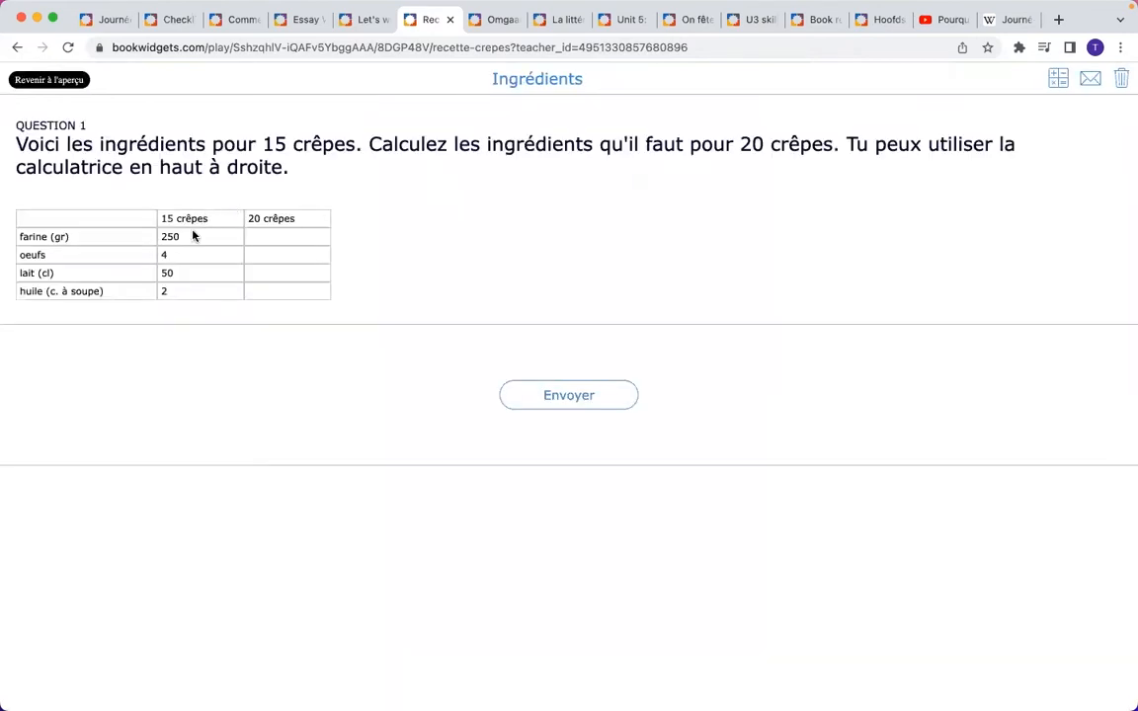
scroll(171, 252, up, 5)
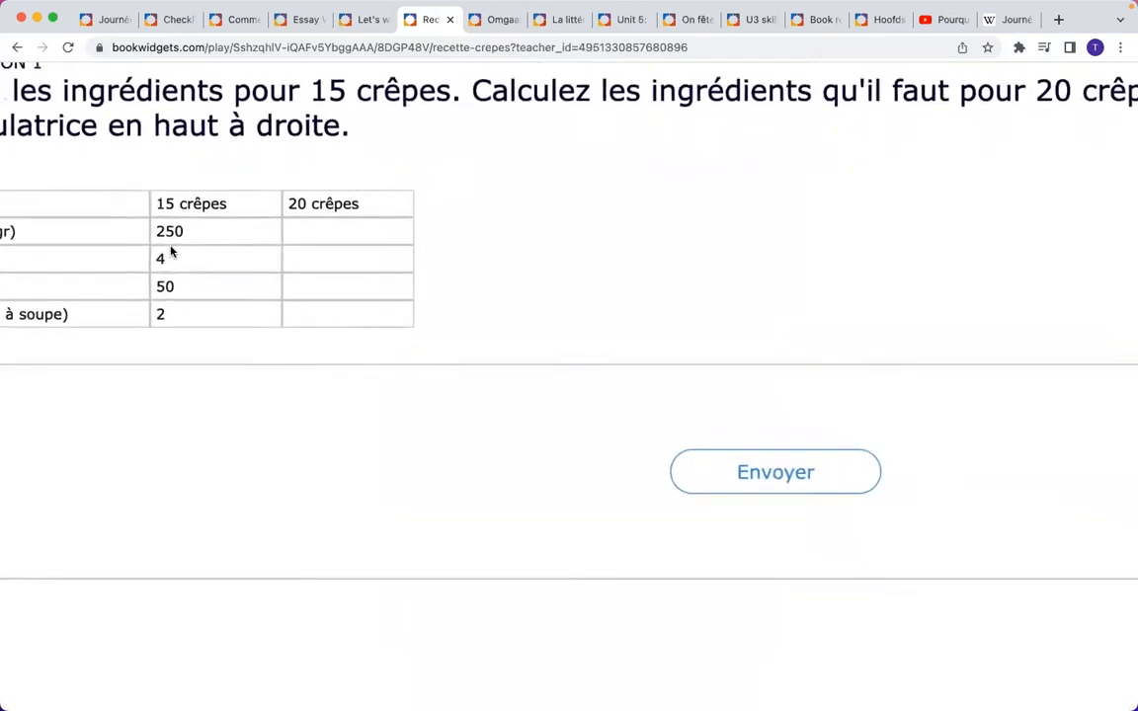
scroll(171, 252, left, 2)
scroll(170, 252, left, 1)
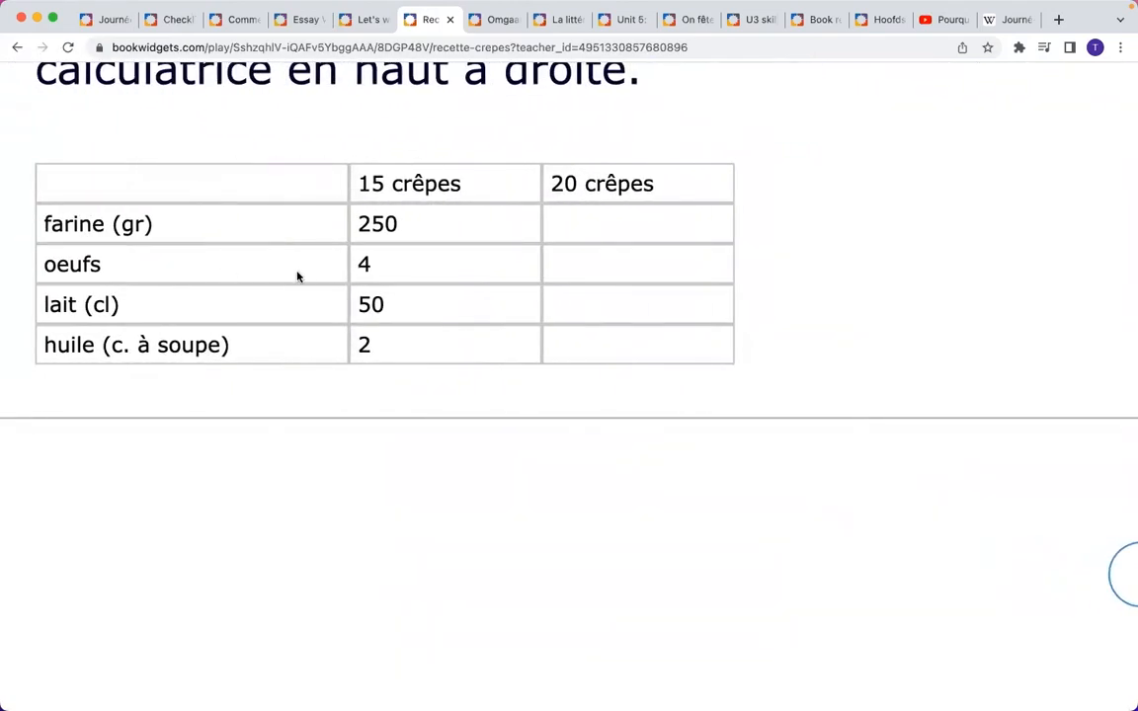
scroll(297, 276, down, 5)
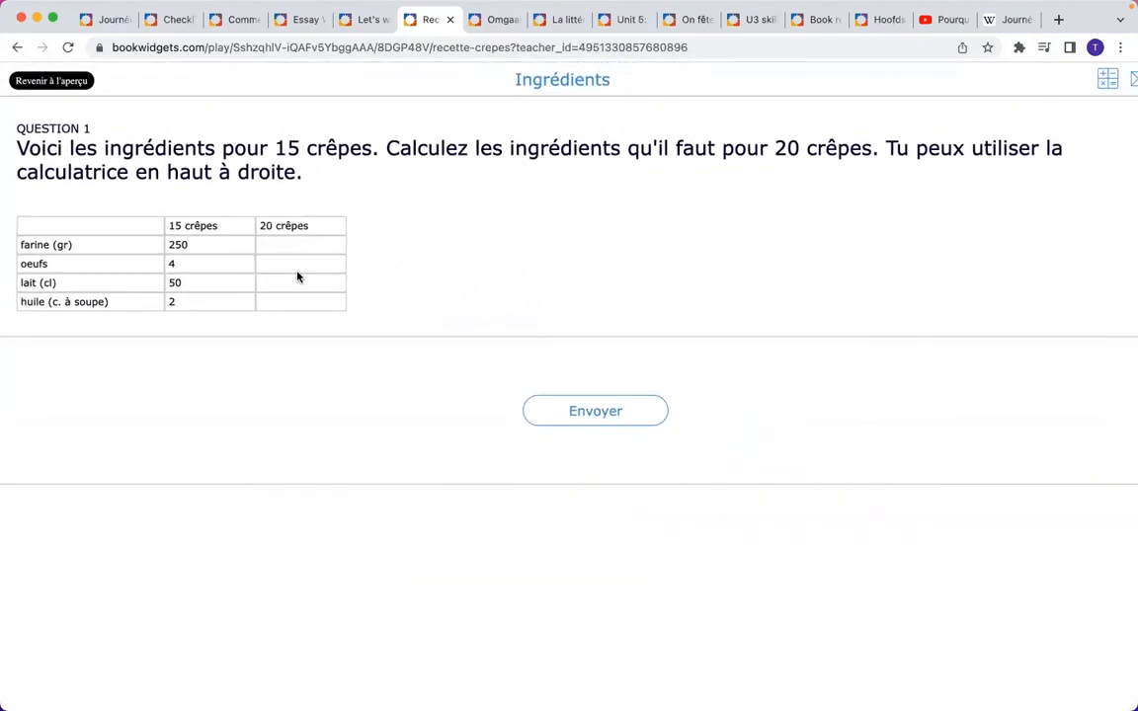
scroll(297, 277, down, 2)
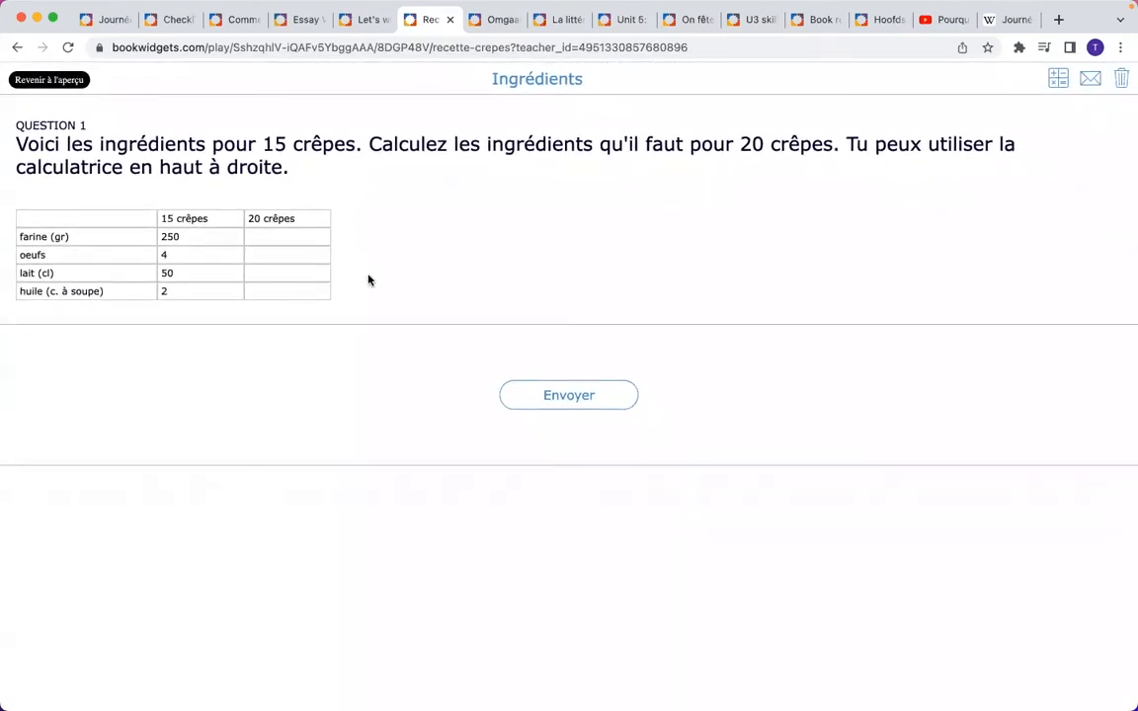
- Show and hide the exercise's calculator, try the 20 crêpes answer cells without filling them, and return to the recipe overview
click(1058, 77)
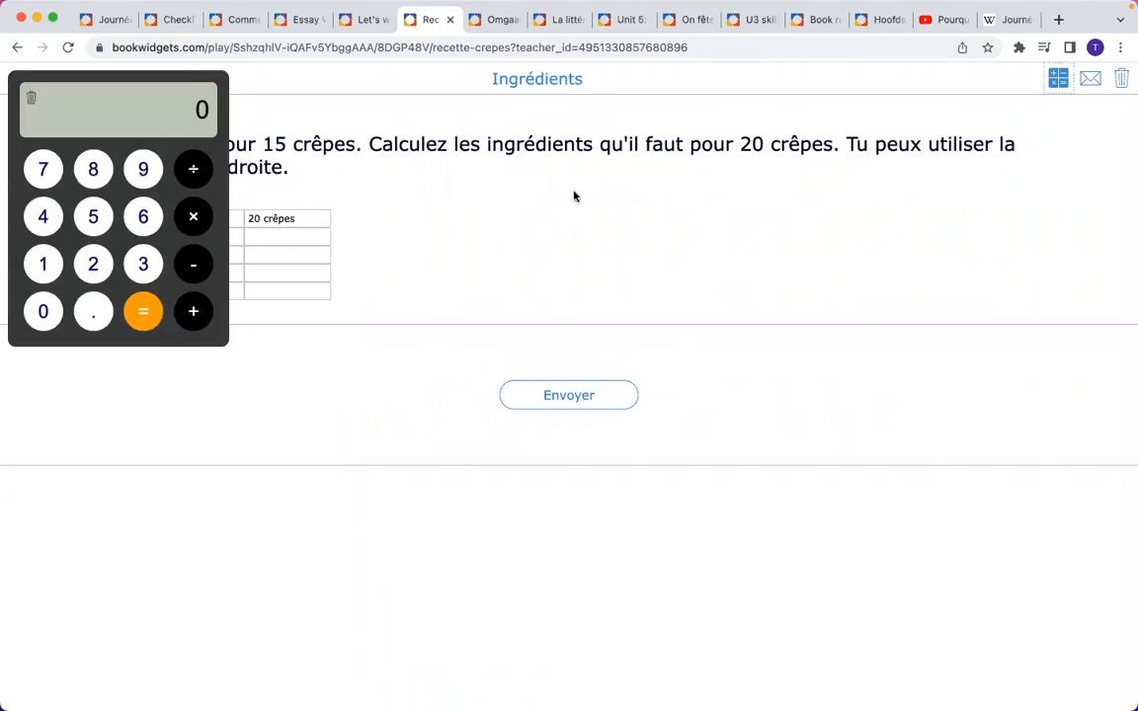
click(1059, 79)
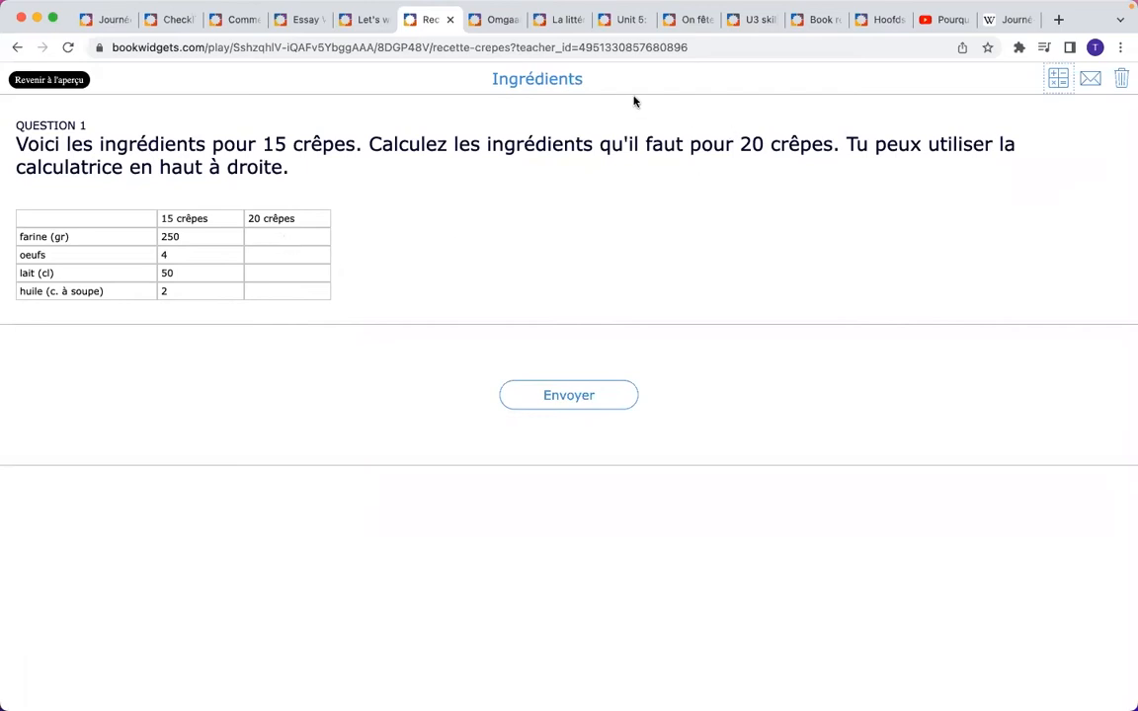
click(273, 236)
key(Tab)
click(73, 86)
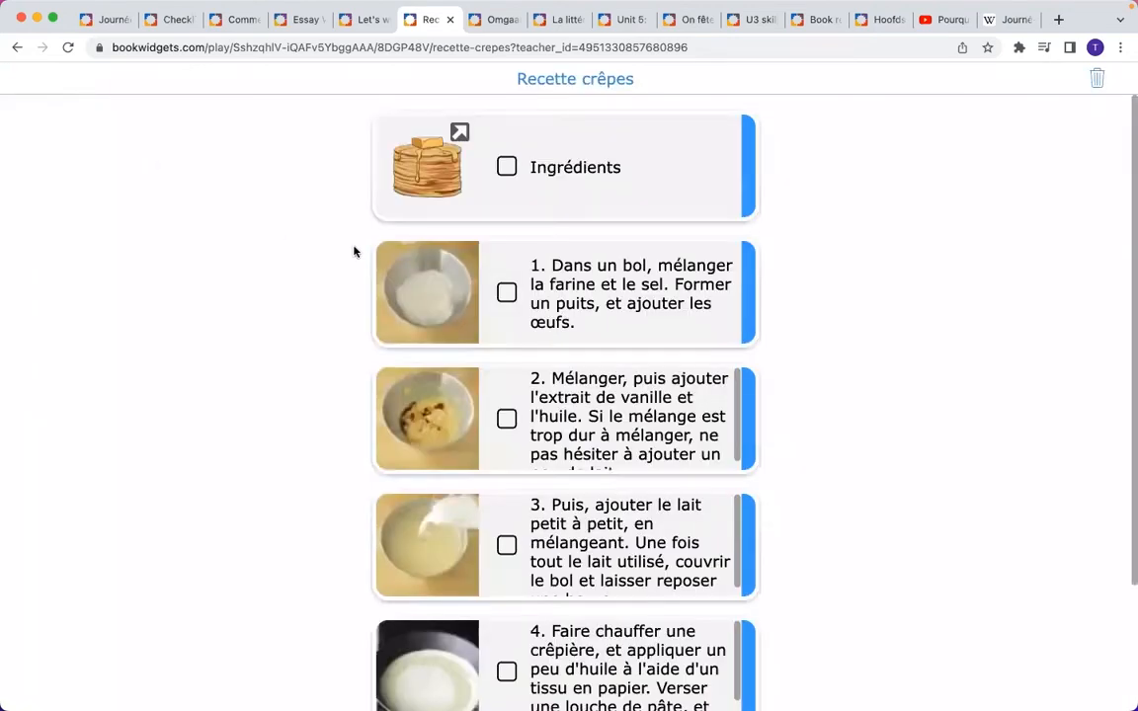
- Tick Ingrédients in the crêpes checklist, and test recipe steps 1 and 2 by ticking and unticking them
click(503, 168)
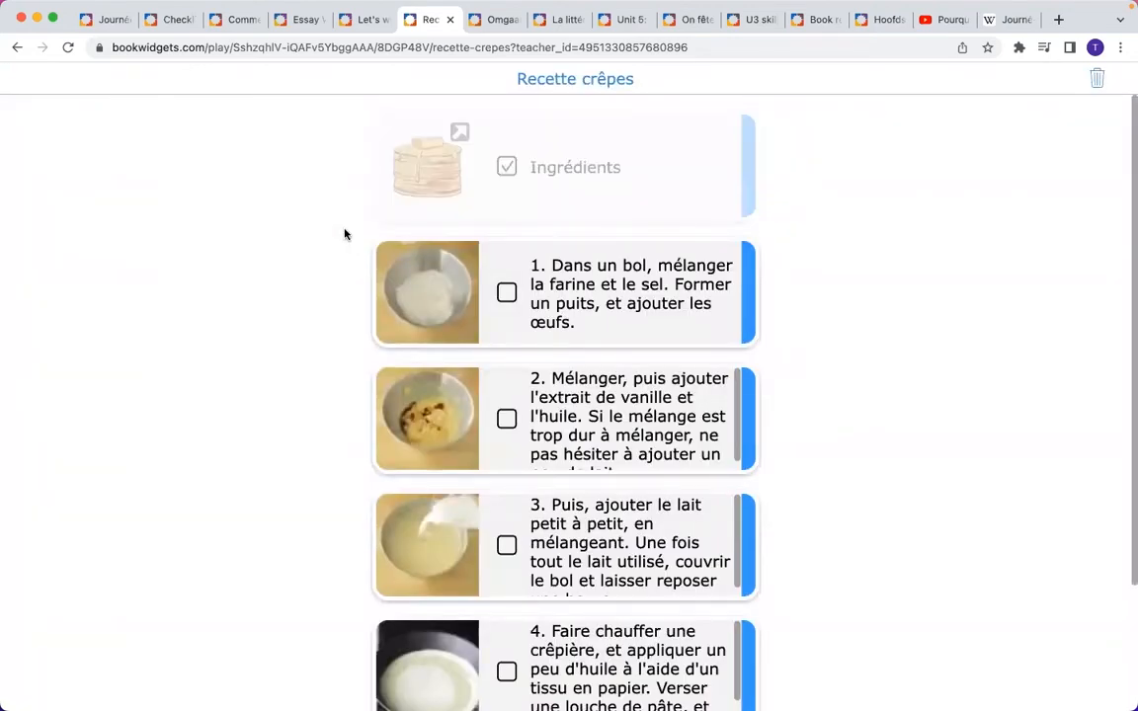
scroll(345, 234, down, 1)
click(507, 230)
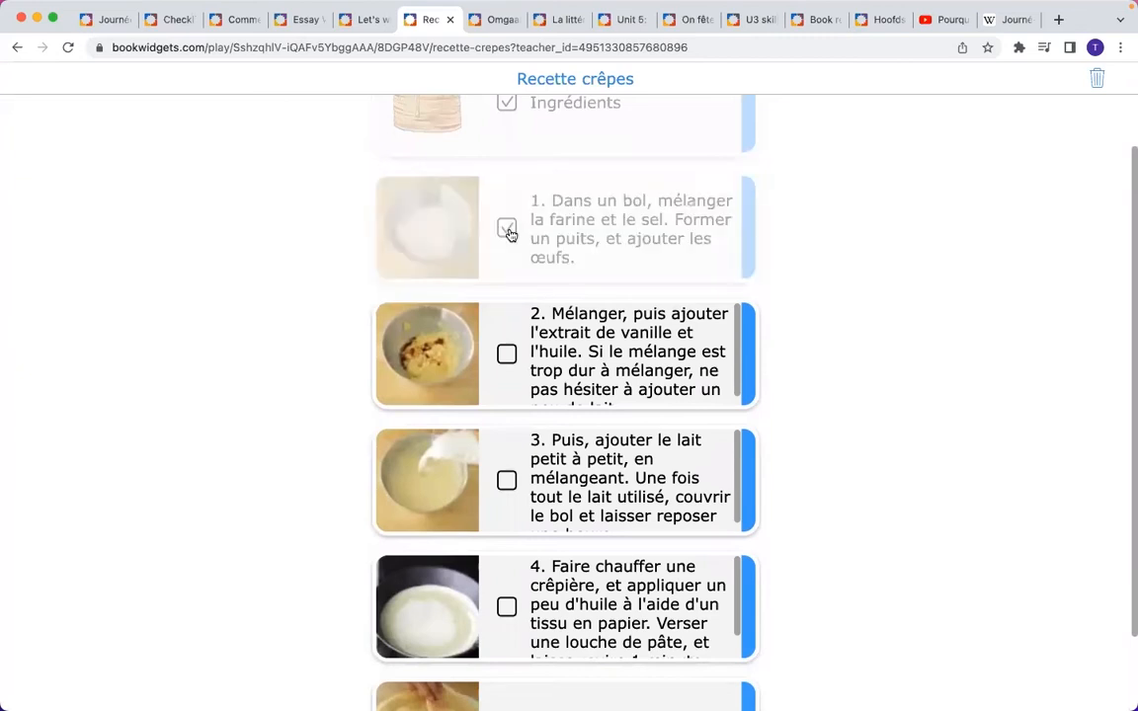
click(506, 356)
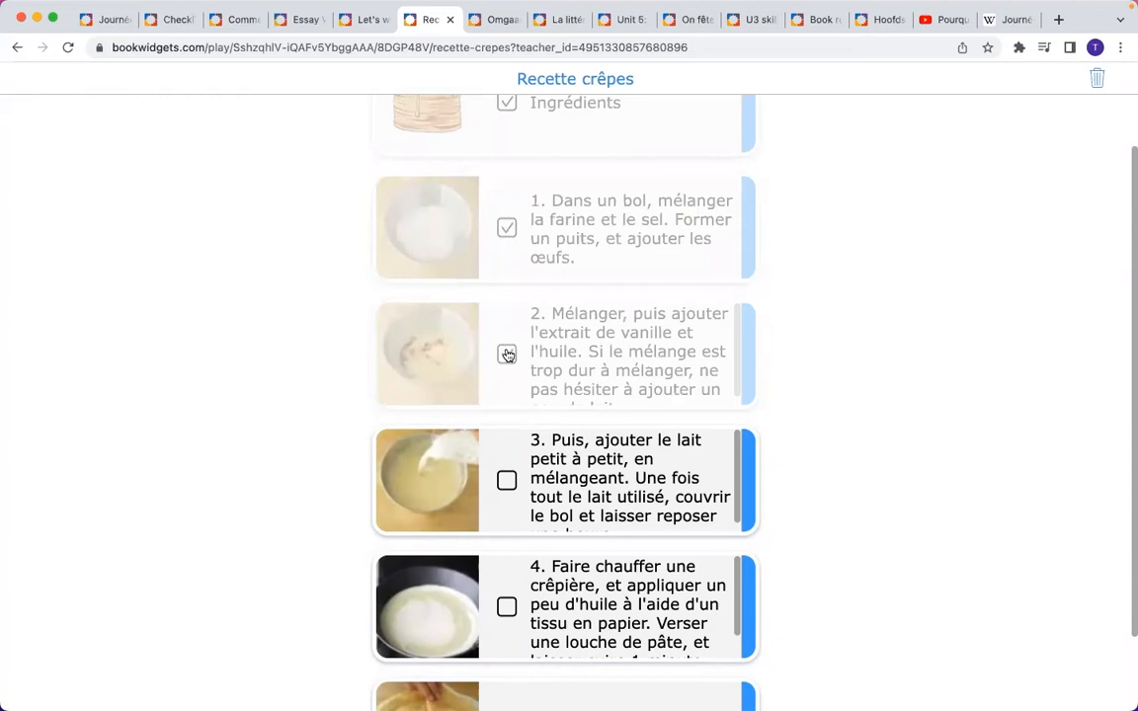
click(507, 352)
click(507, 232)
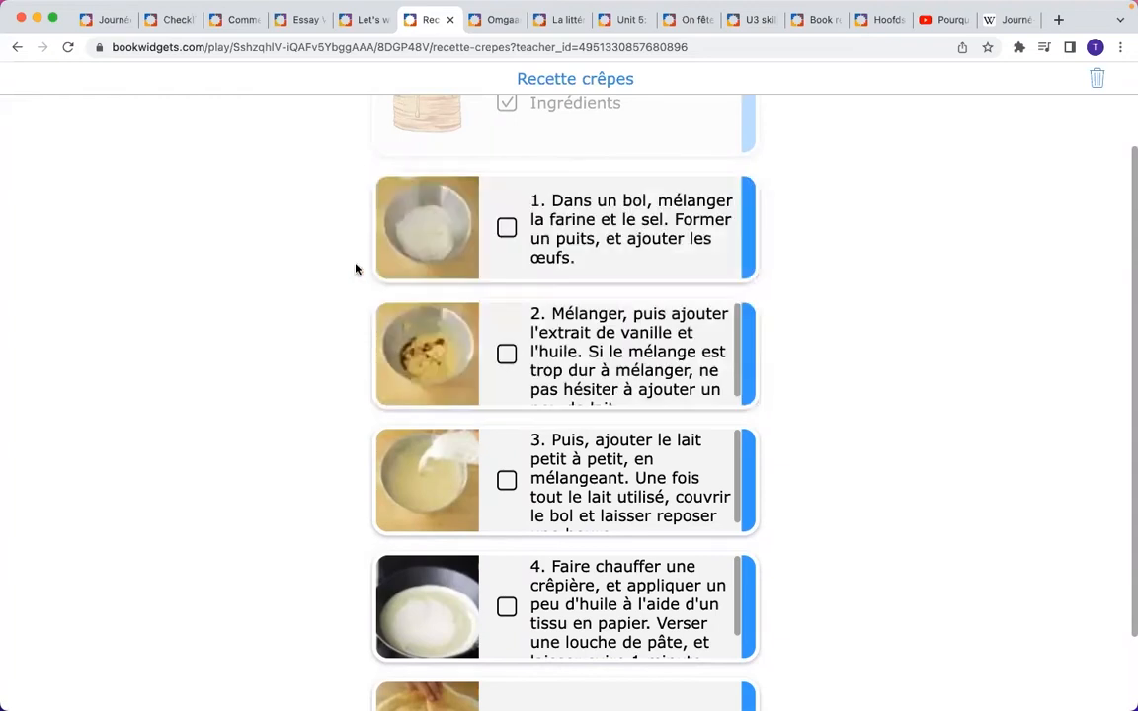
- Switch to the Omgaan met data checklist, open Deel 1 and view the digital dice page linked in its instructions
scroll(322, 259, up, 1)
scroll(322, 258, up, 1)
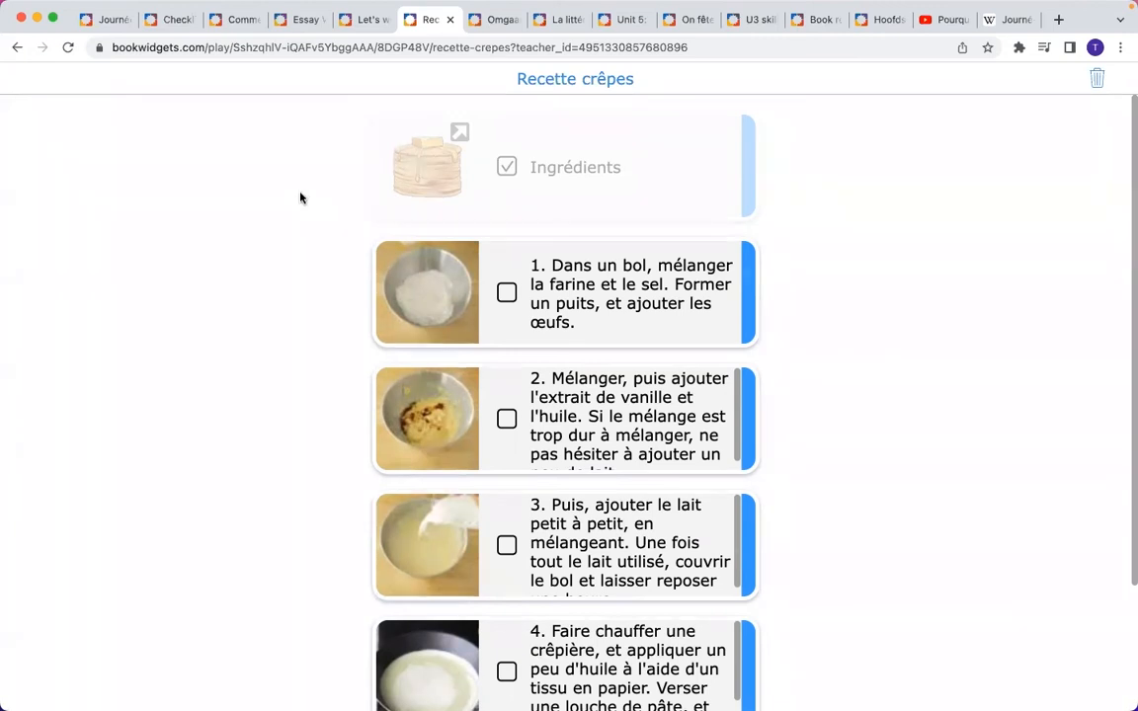
key(ctrl+Tab)
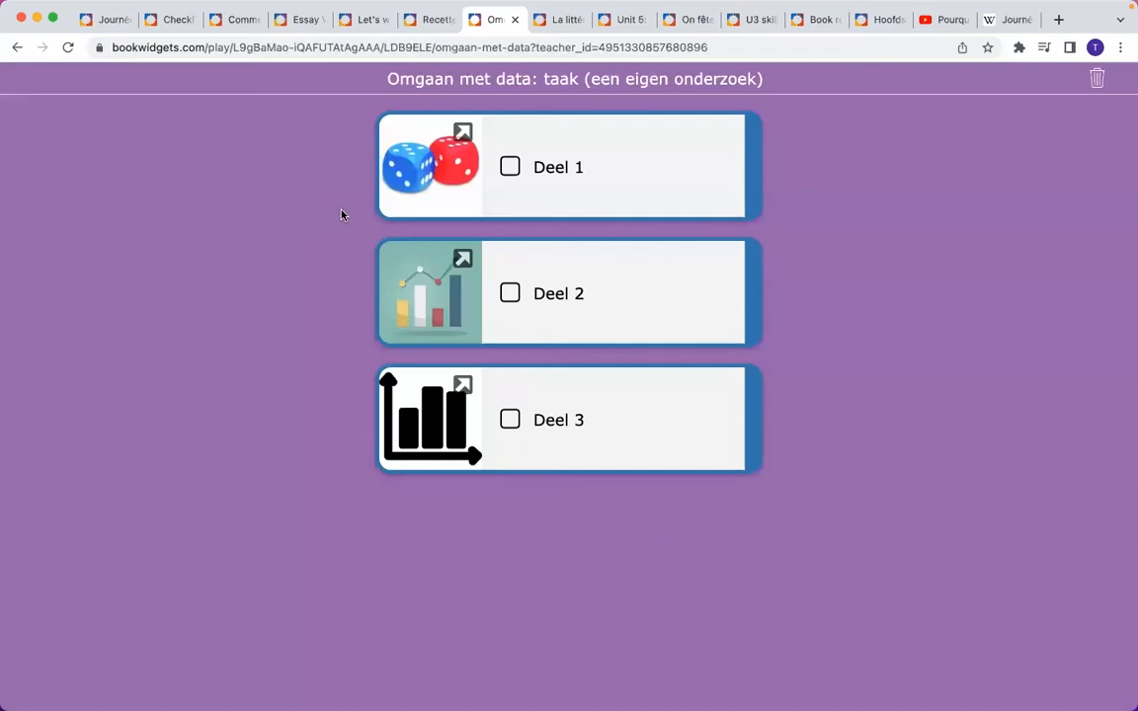
click(432, 175)
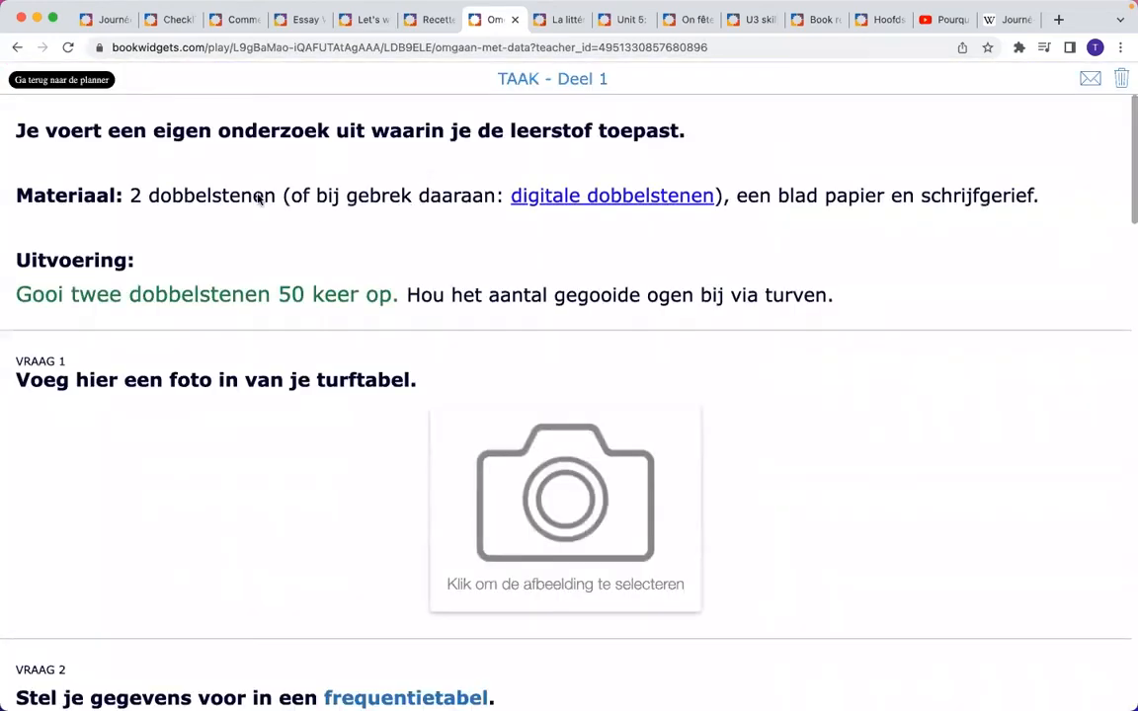
click(584, 197)
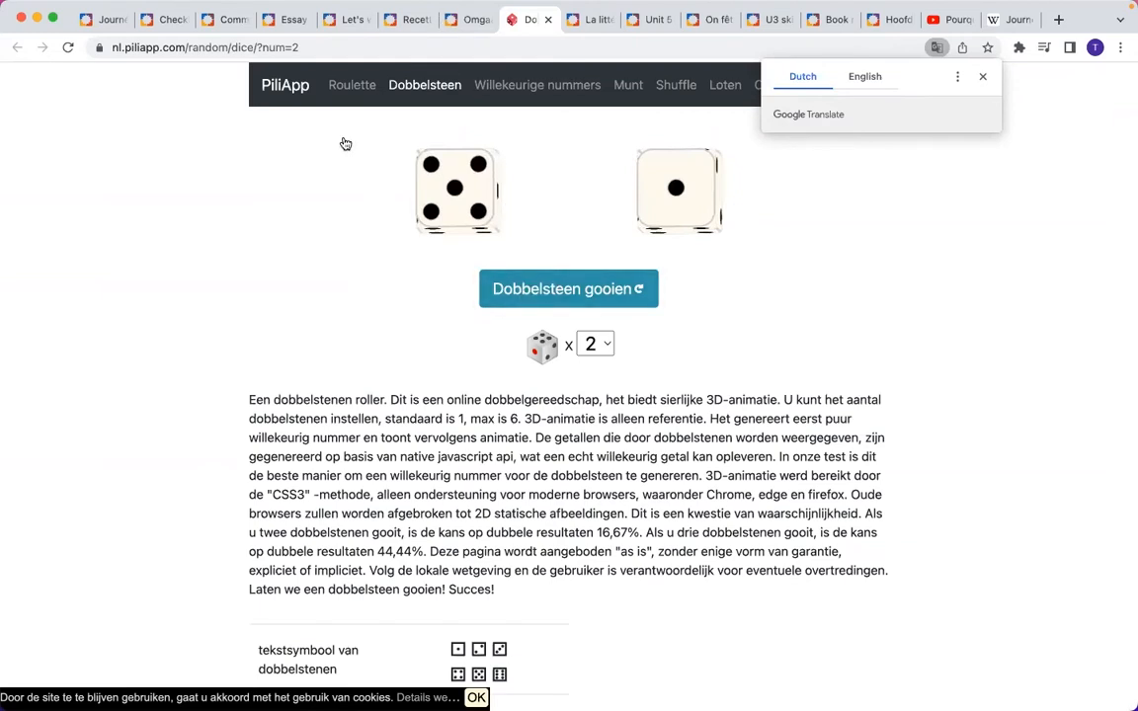
key(ctrl+shift+Tab)
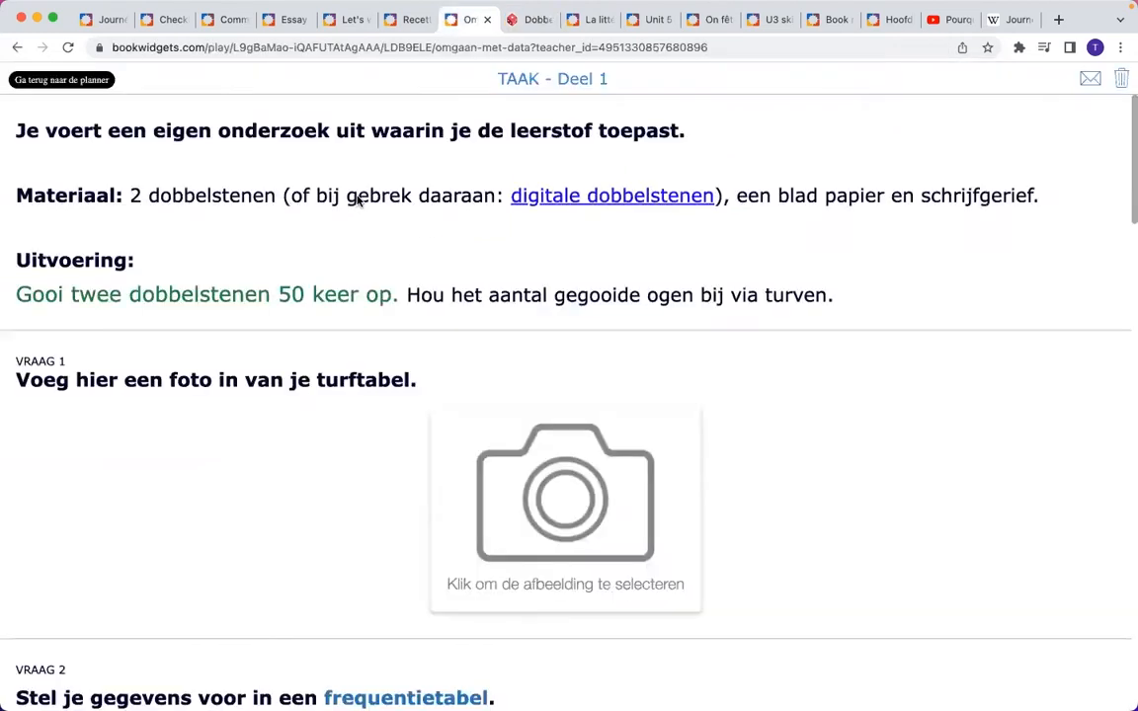
- Look through the Deel 1 questions, try the frequency table's answer cell for 5 without filling it, and return to the planner
scroll(272, 330, down, 5)
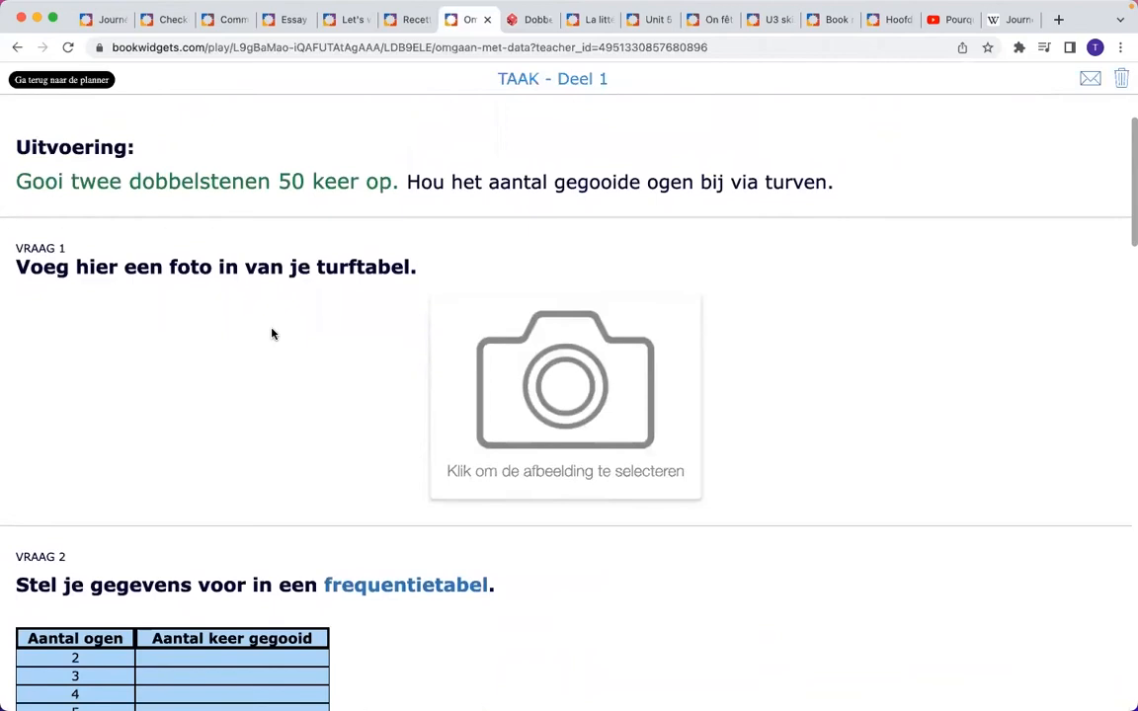
scroll(271, 334, down, 2)
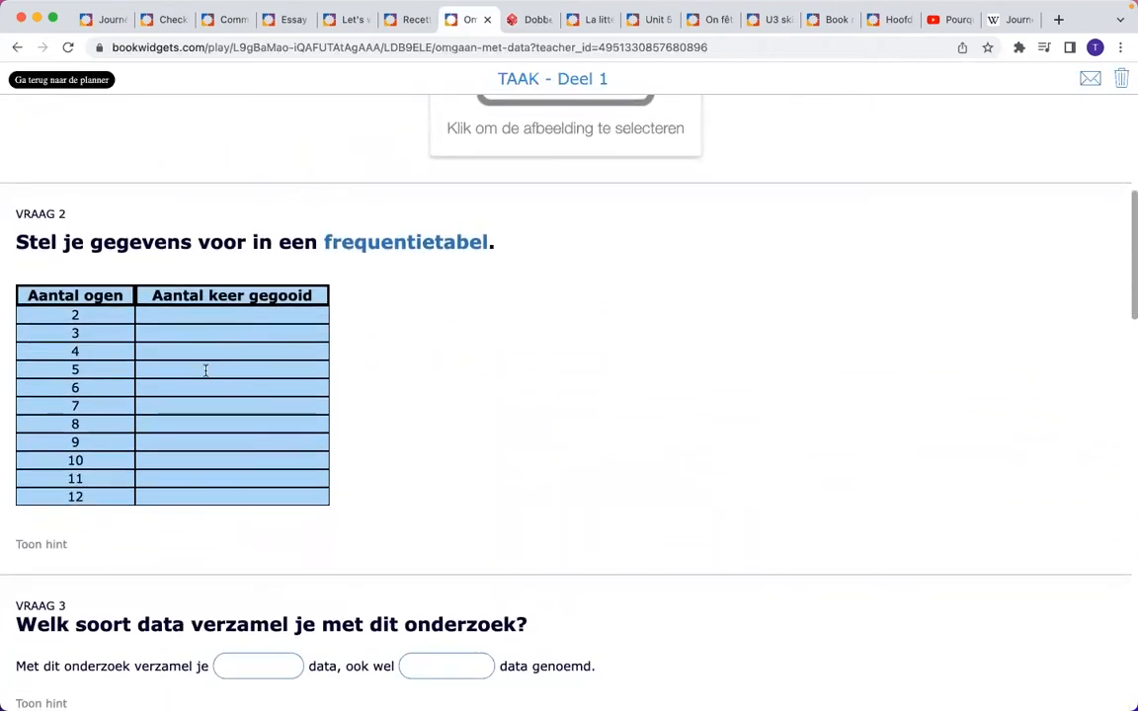
click(197, 368)
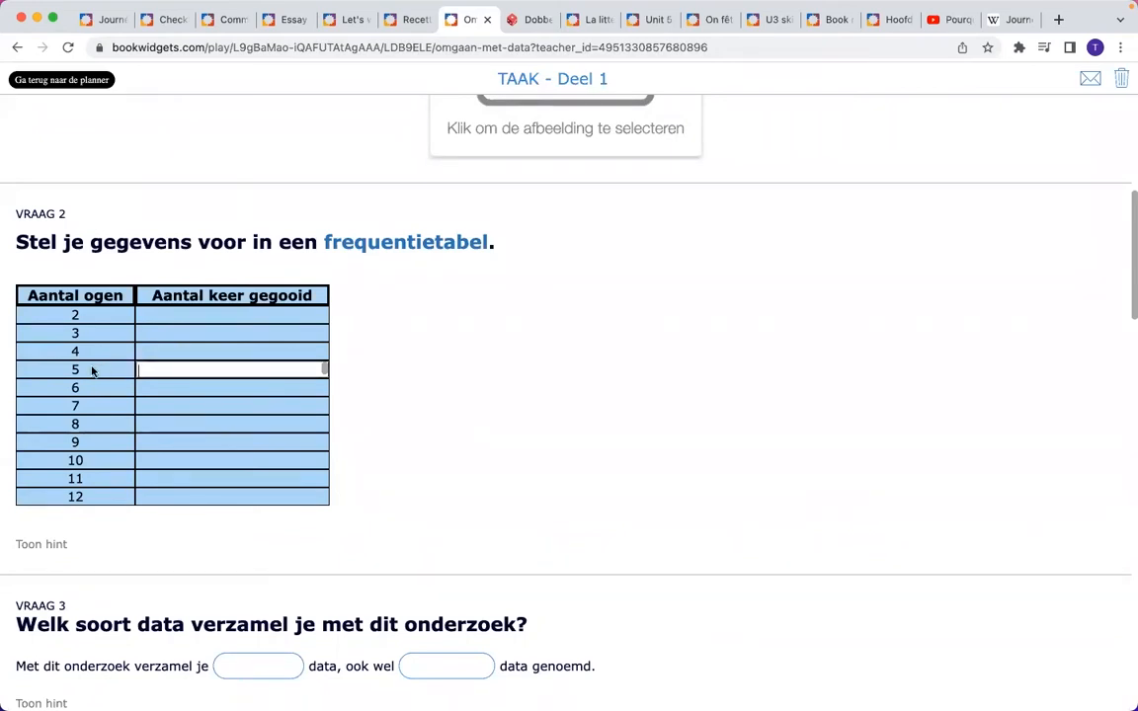
scroll(435, 388, down, 2)
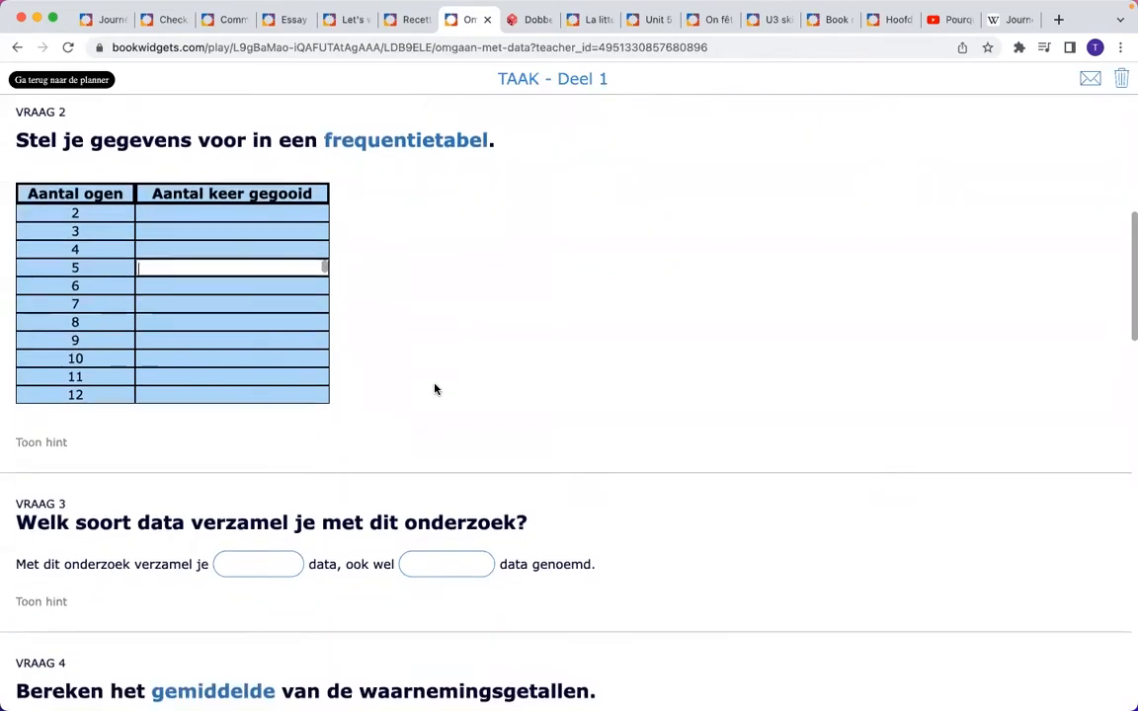
click(83, 90)
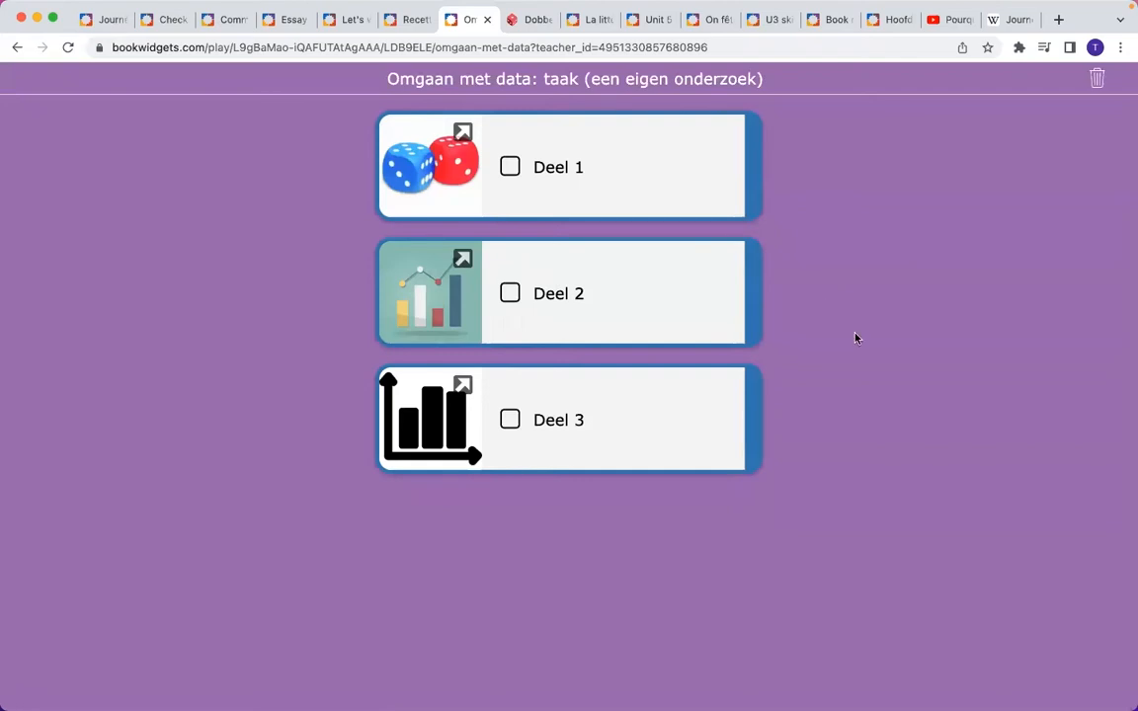
- Switch to the La littérature française checklist and look over its period-by-period steps
key(ctrl+Tab)
key(ctrl+Tab)
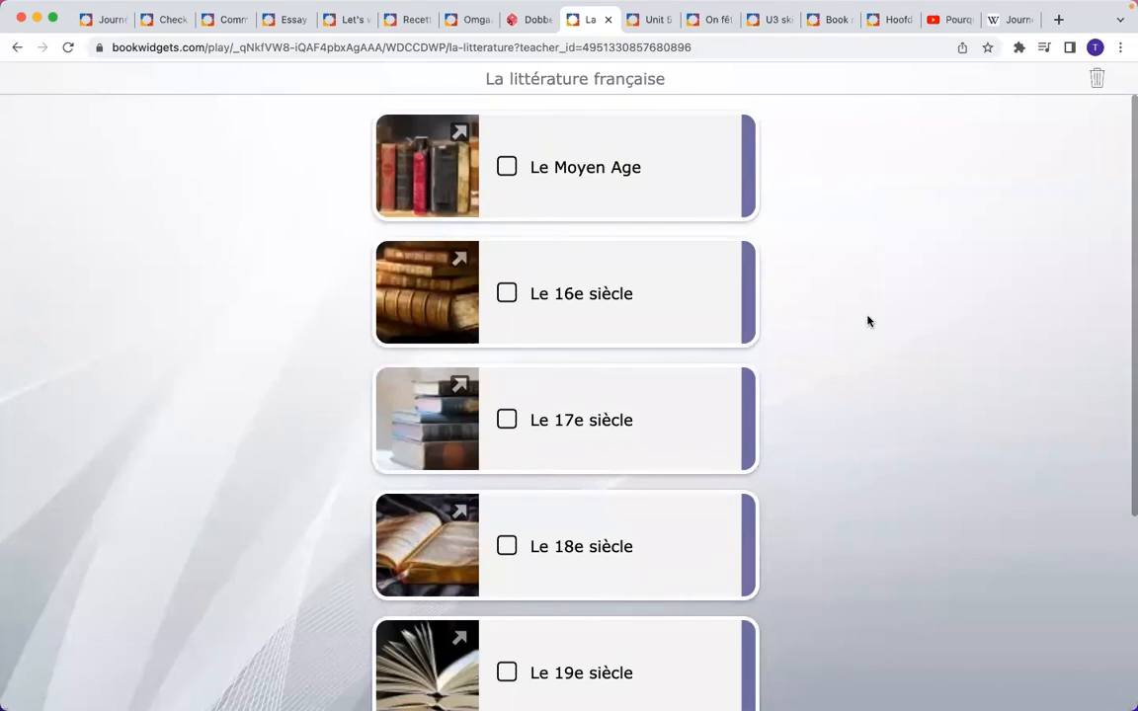
scroll(848, 255, down, 1)
scroll(848, 255, up, 1)
scroll(848, 255, down, 1)
scroll(828, 246, down, 1)
scroll(829, 246, up, 1)
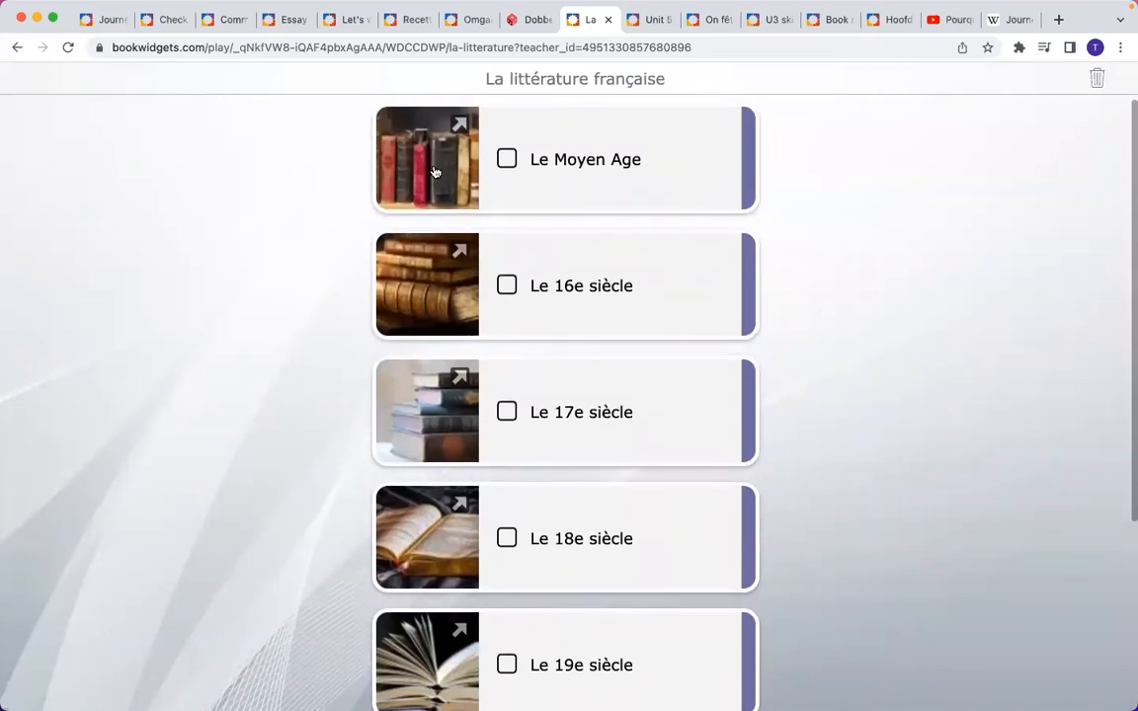
- Open the linked Le Moyen Age activity, look through its videos and matching exercise, and try reordering the Tristan et Iseult story steps
click(433, 172)
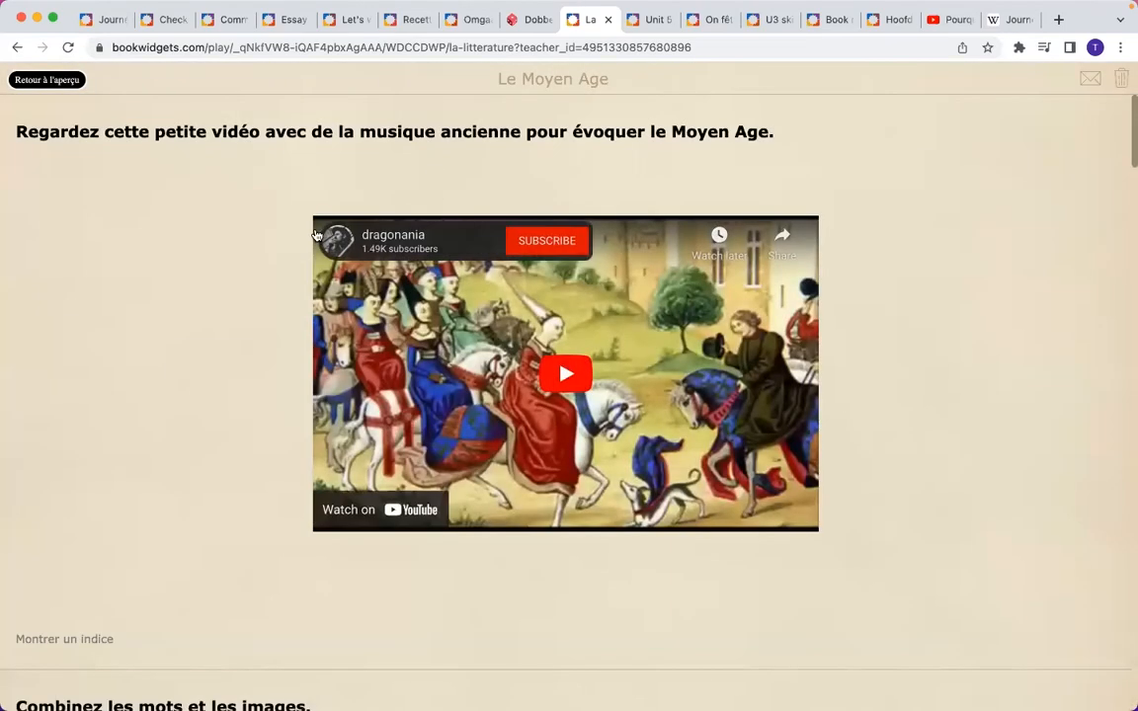
scroll(240, 235, down, 4)
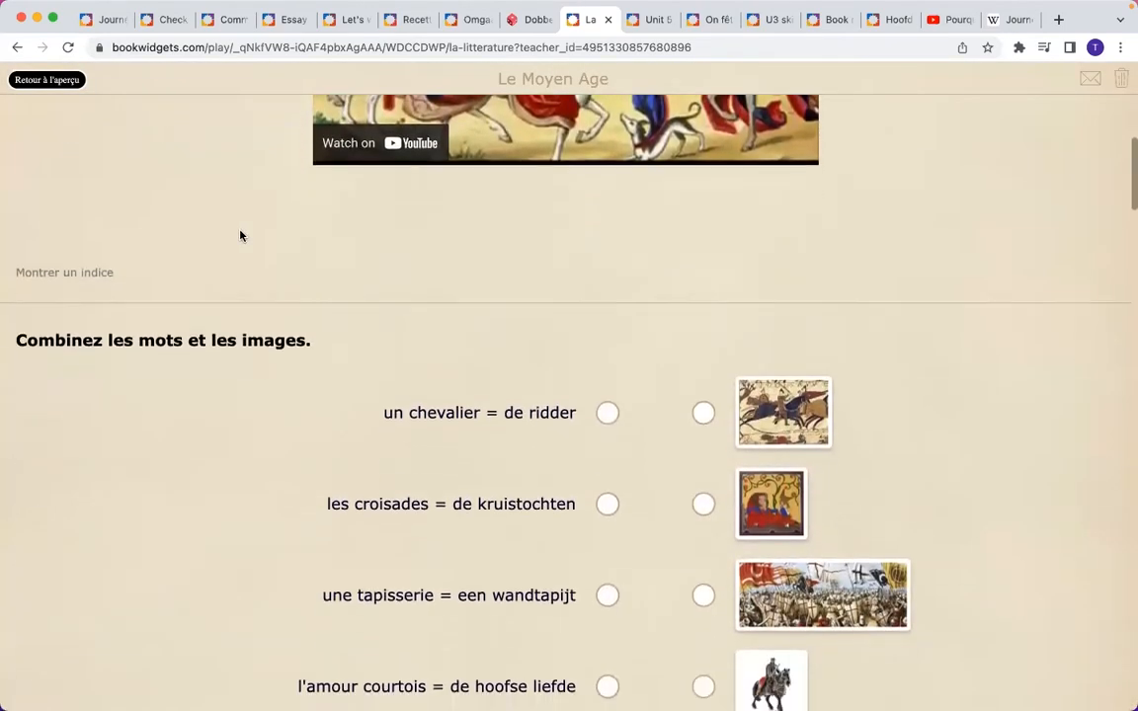
scroll(240, 235, down, 7)
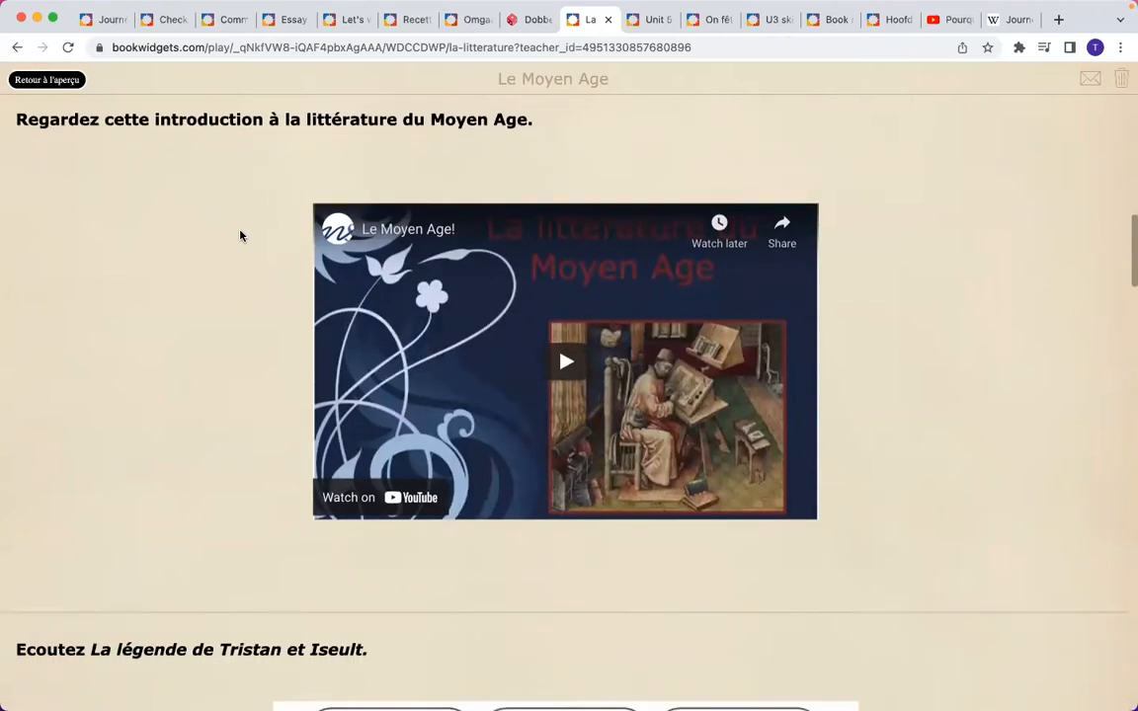
scroll(240, 235, down, 2)
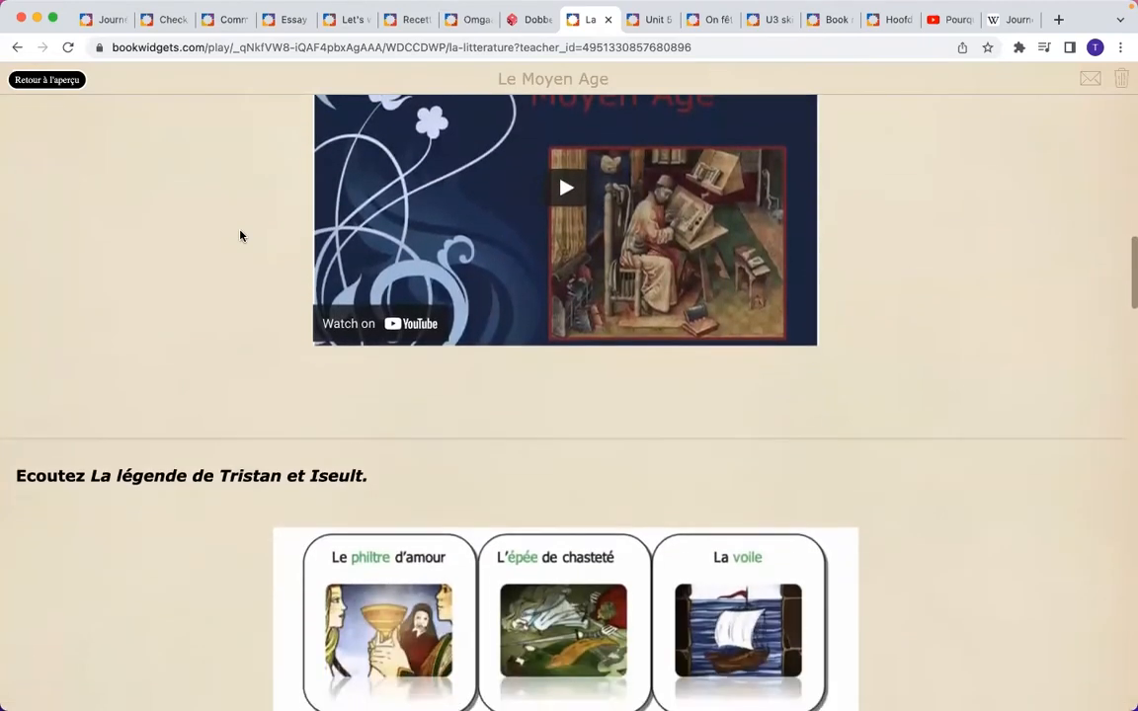
scroll(240, 235, down, 3)
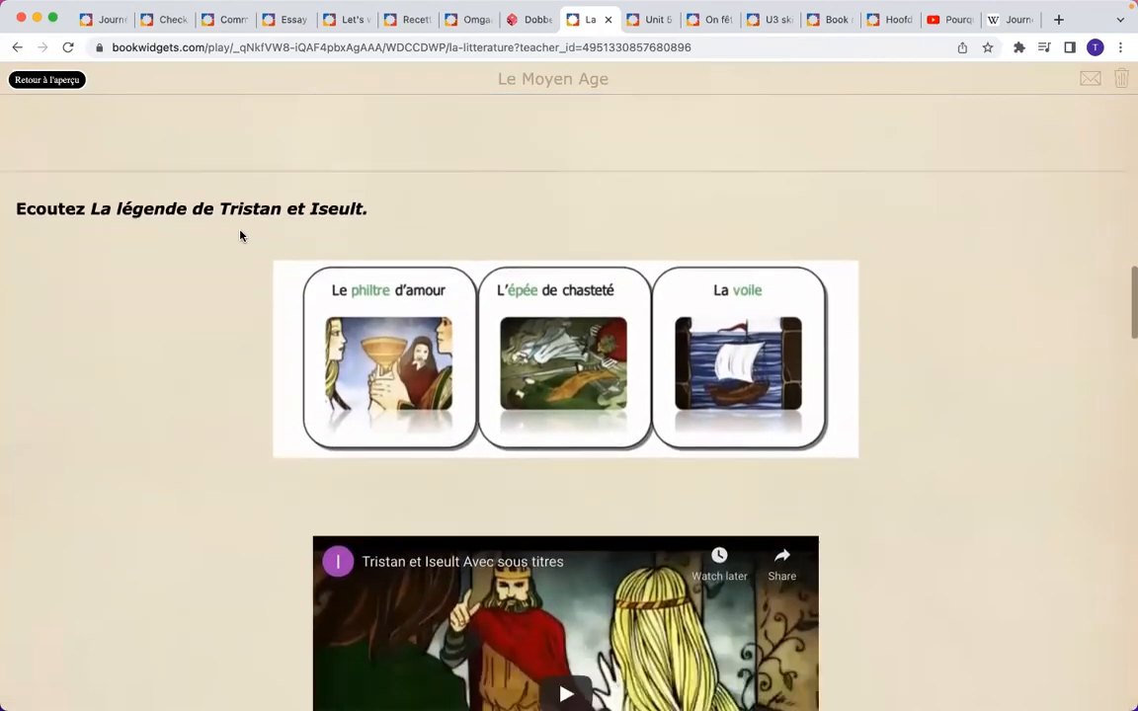
scroll(240, 235, down, 7)
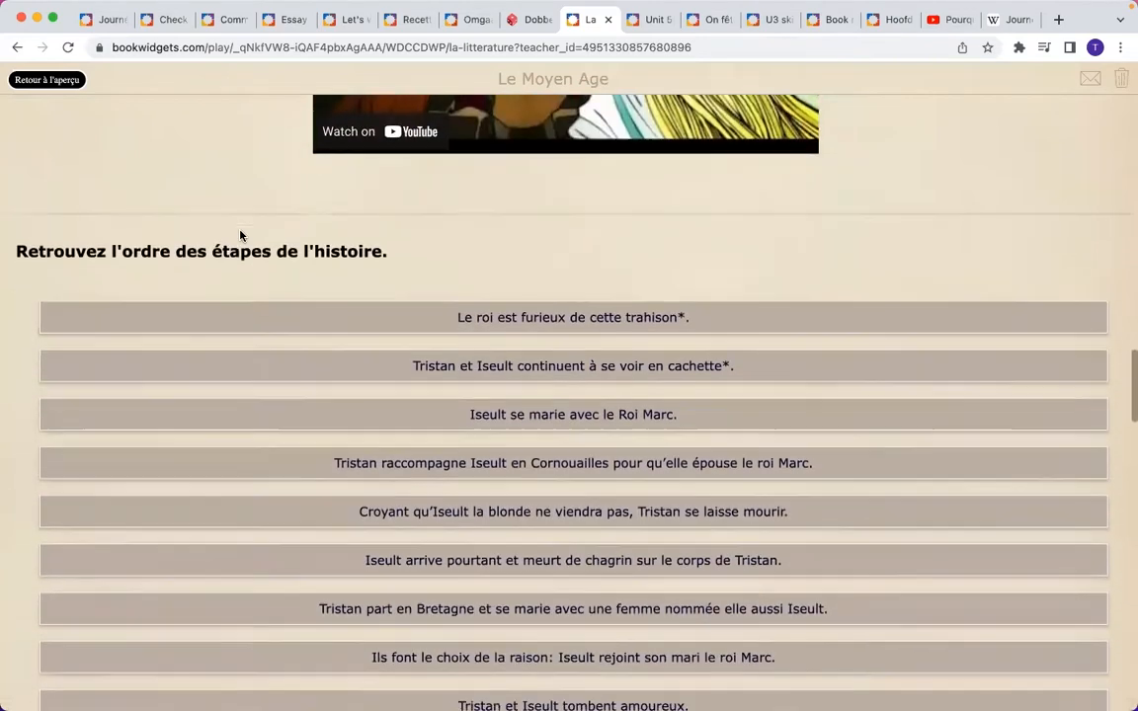
scroll(240, 235, down, 3)
drag(267, 293, 262, 191)
scroll(320, 332, down, 3)
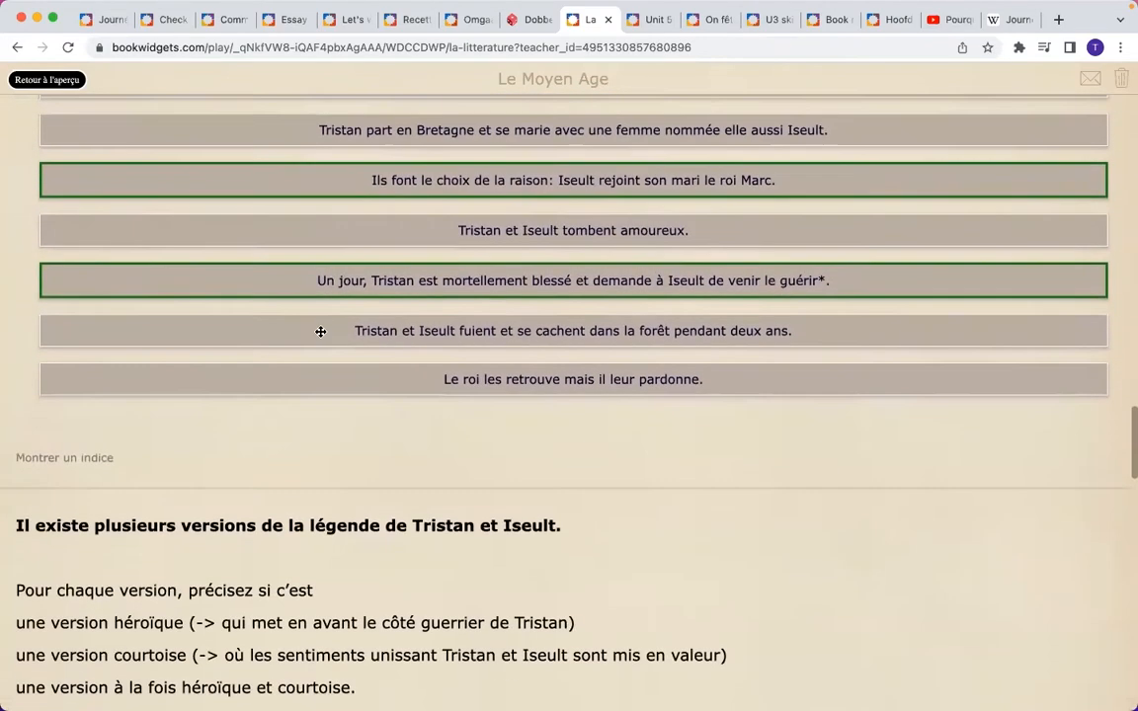
- View the texts on the different versions of the legend, return to the overview and tick Le Moyen Age
scroll(320, 332, down, 8)
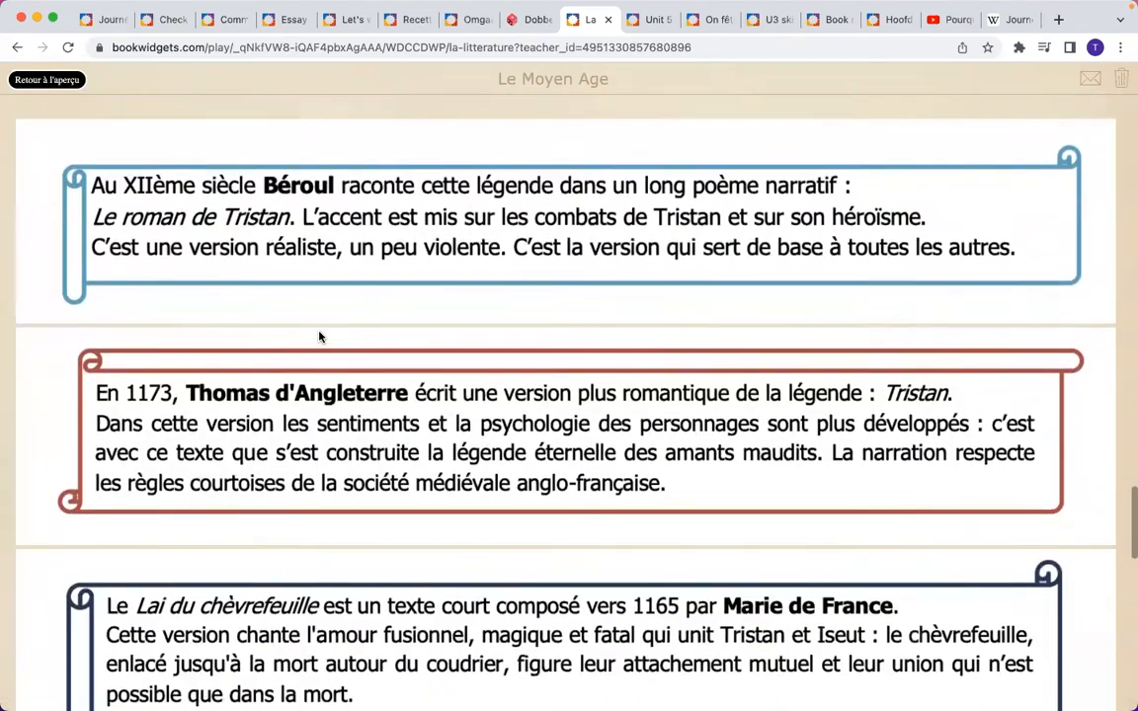
scroll(319, 337, down, 6)
scroll(51, 86, down, 1)
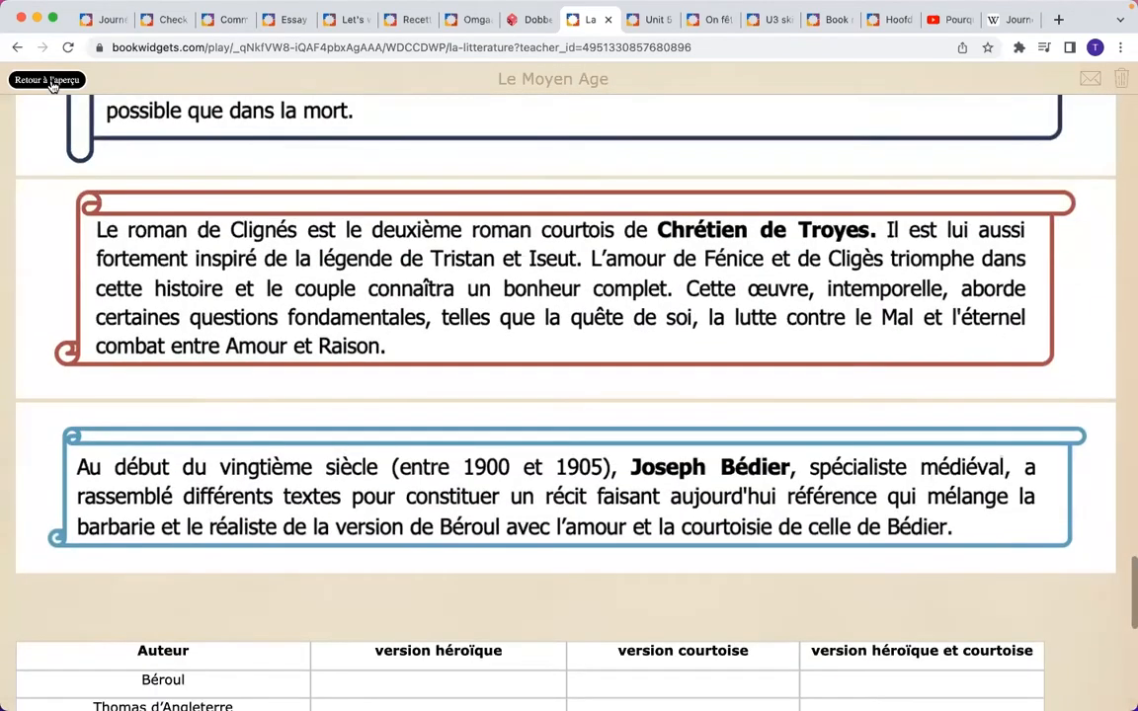
click(50, 81)
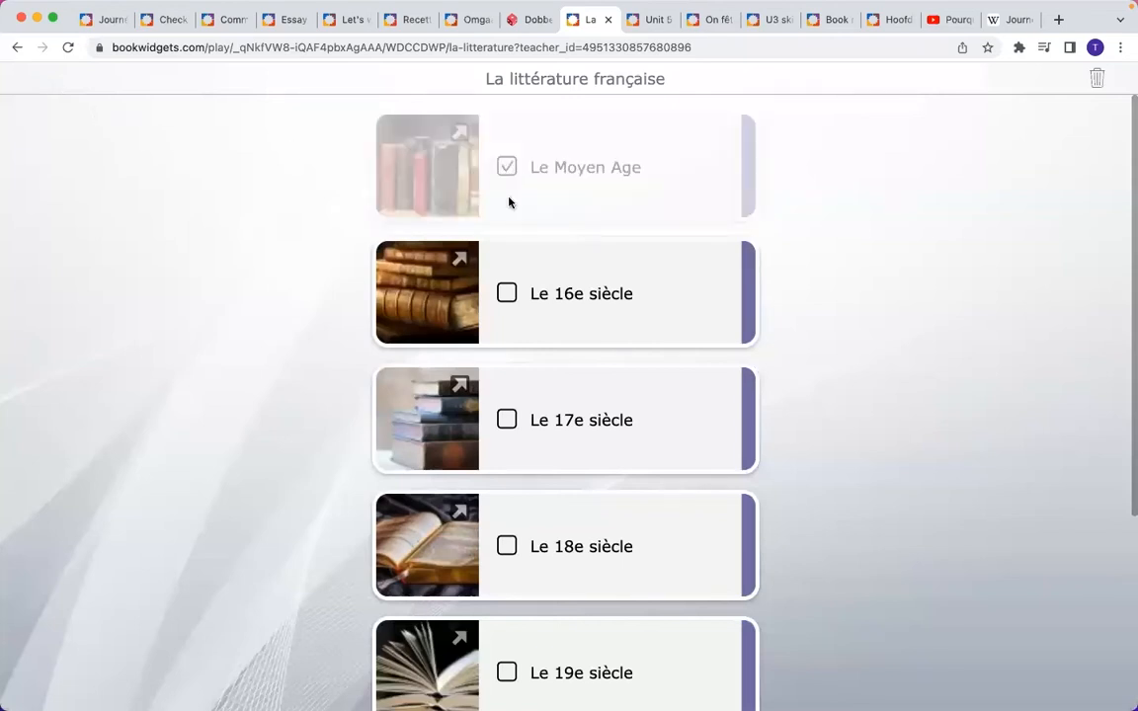
- Open the activity linked to Le 16e siècle, look through its Renaissance slides and Ronsard poem, and return to the overview
click(433, 306)
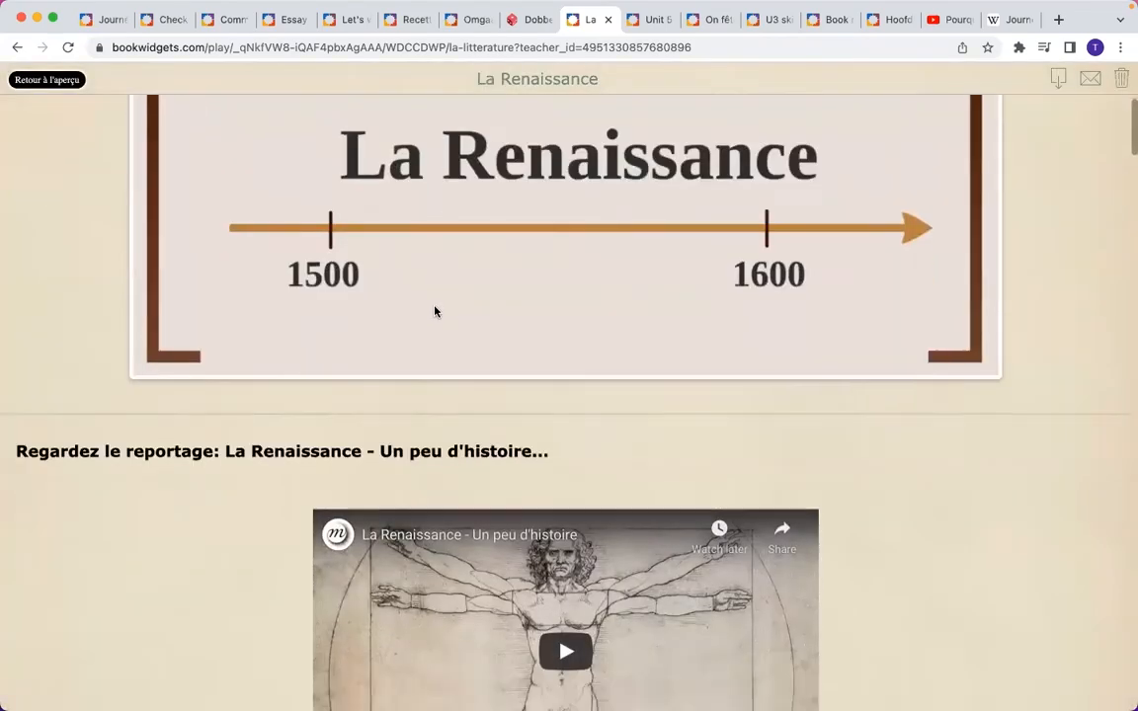
scroll(434, 311, down, 10)
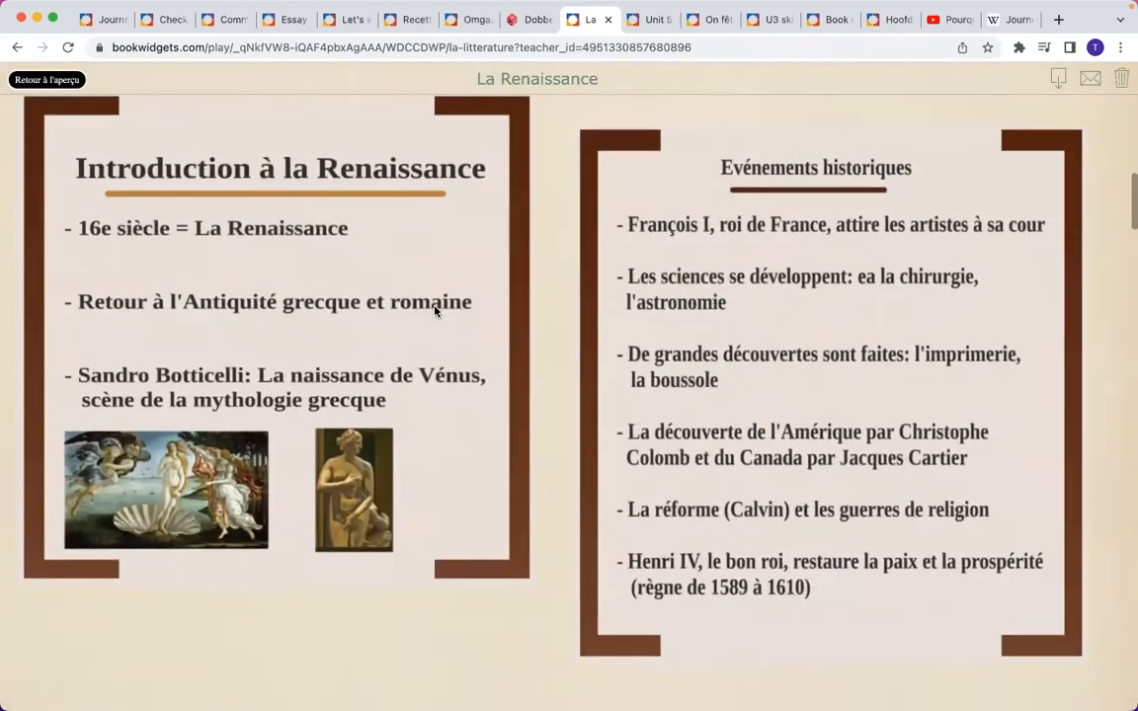
scroll(435, 311, down, 10)
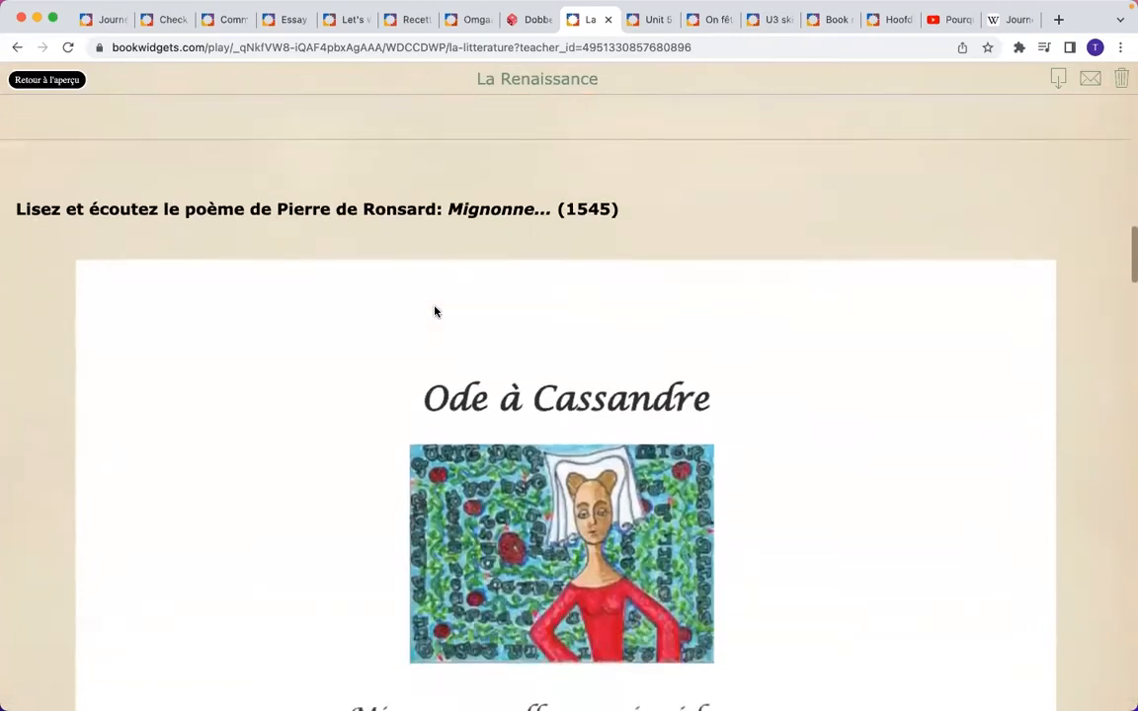
scroll(434, 311, down, 10)
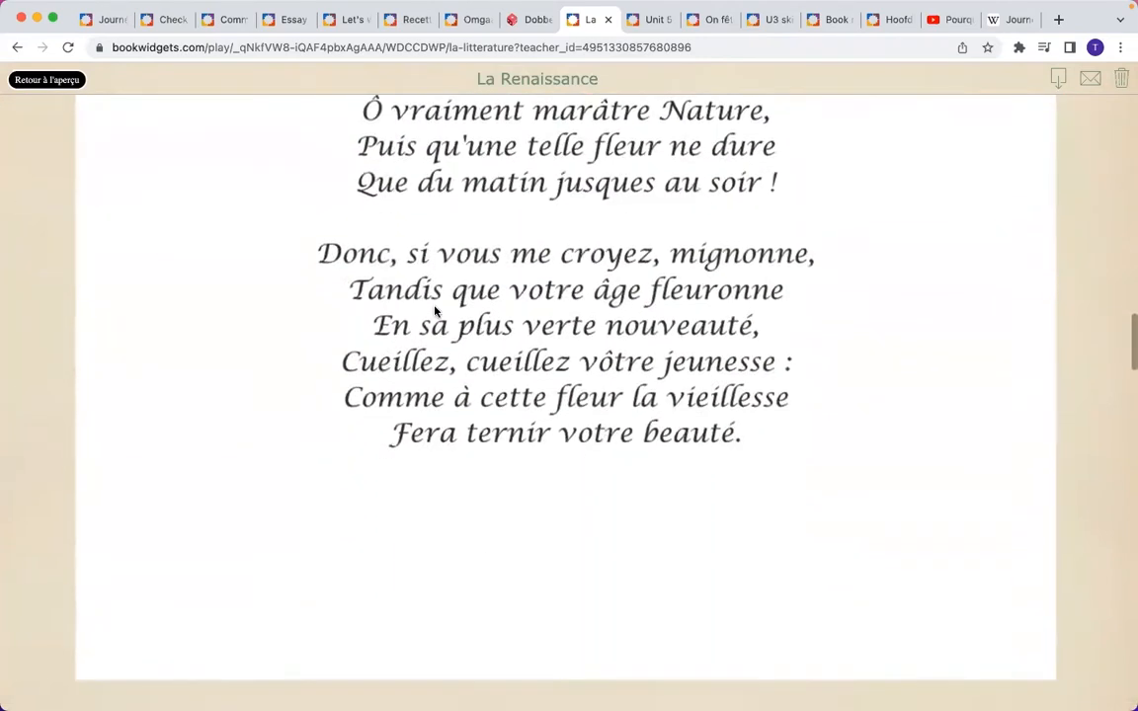
scroll(435, 311, down, 5)
click(60, 81)
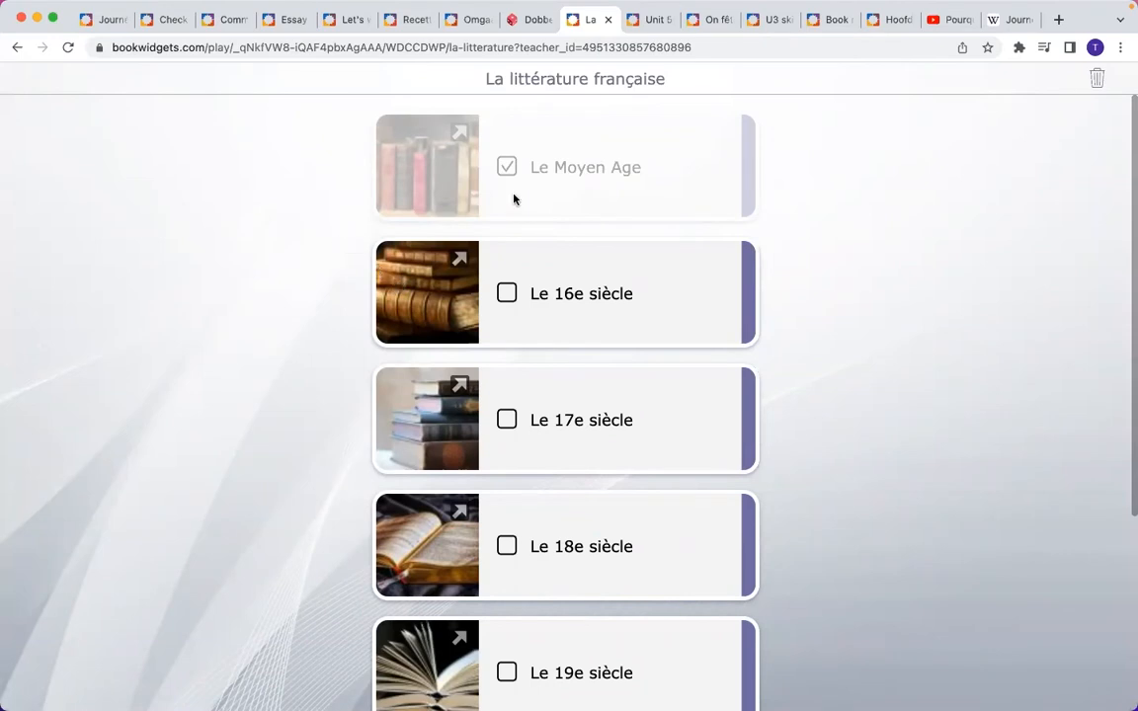
- Untick Le Moyen Age in the La littérature française checklist and review the list of periods
click(506, 167)
scroll(403, 202, down, 2)
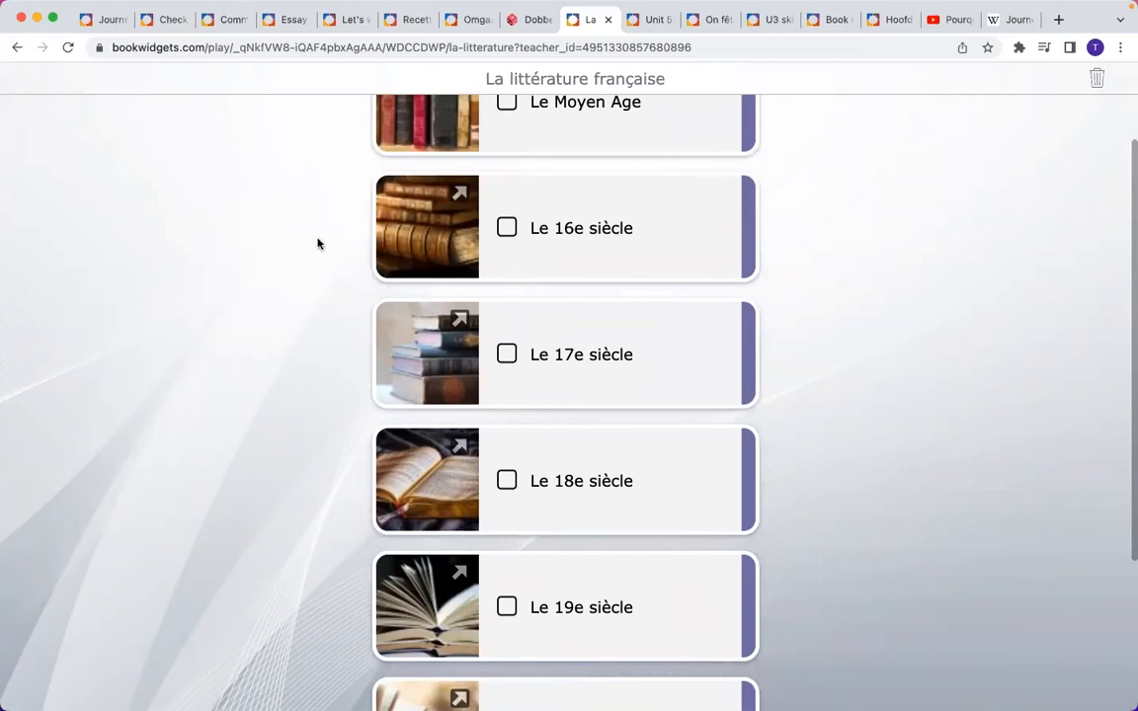
scroll(331, 287, up, 2)
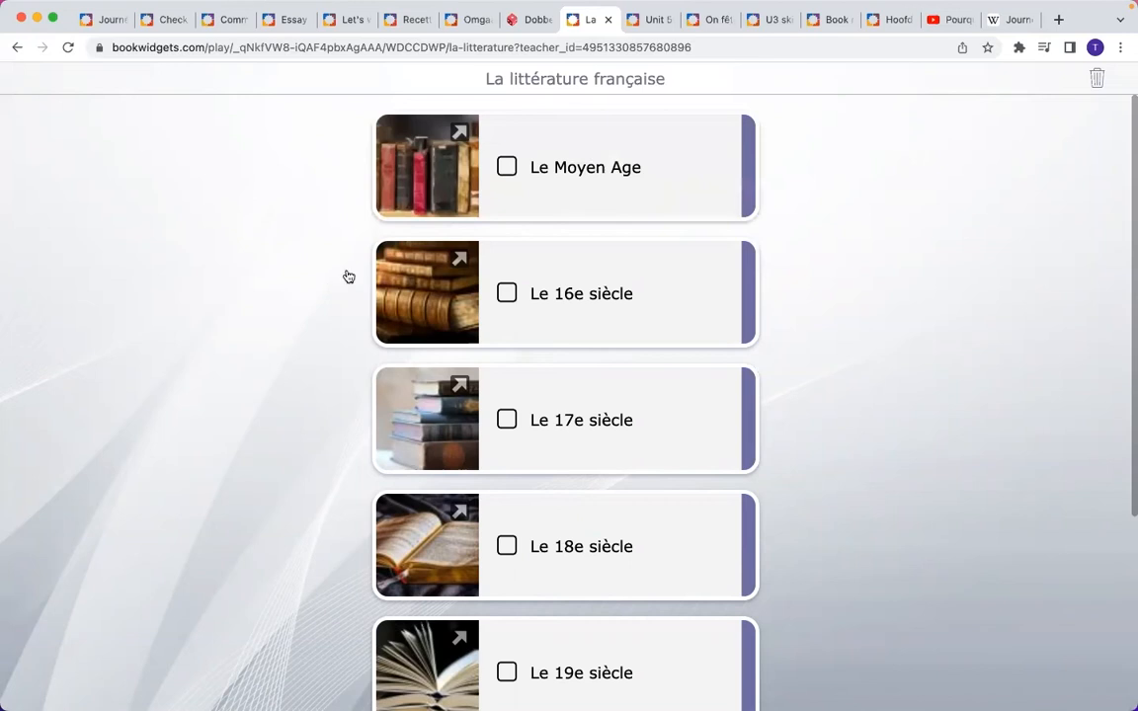
- Open the La ligne du temps activity at the end of the checklist, view its timeline cards and return to the overview
scroll(495, 402, down, 2)
scroll(496, 402, down, 5)
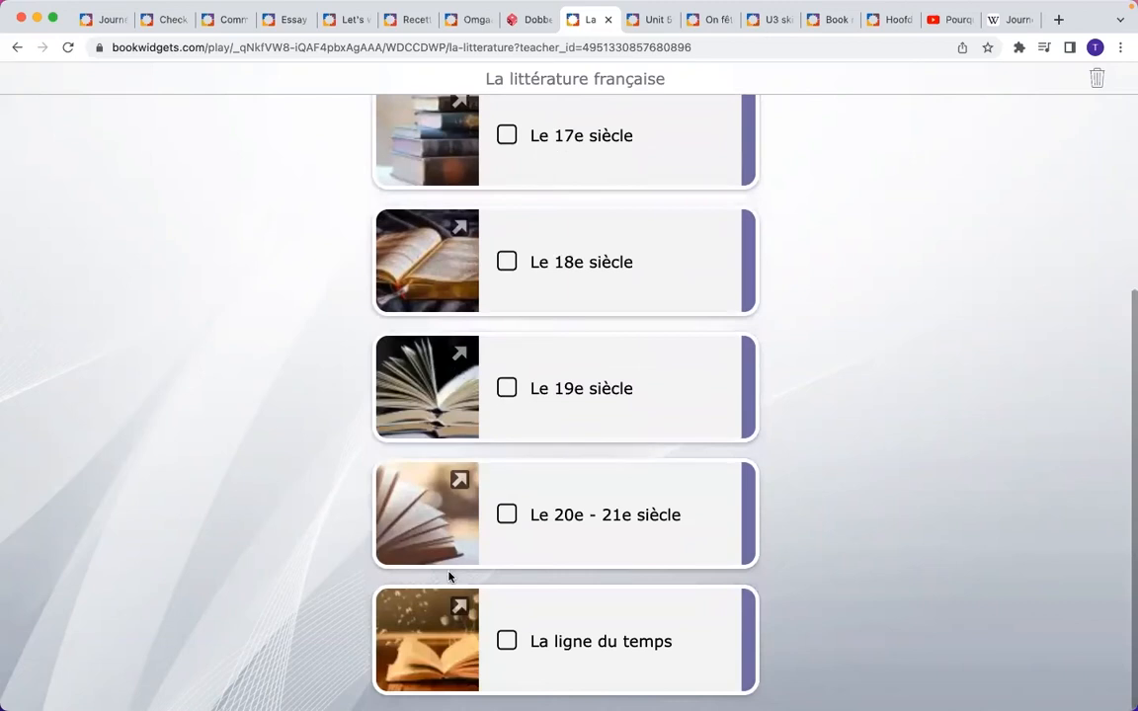
click(443, 643)
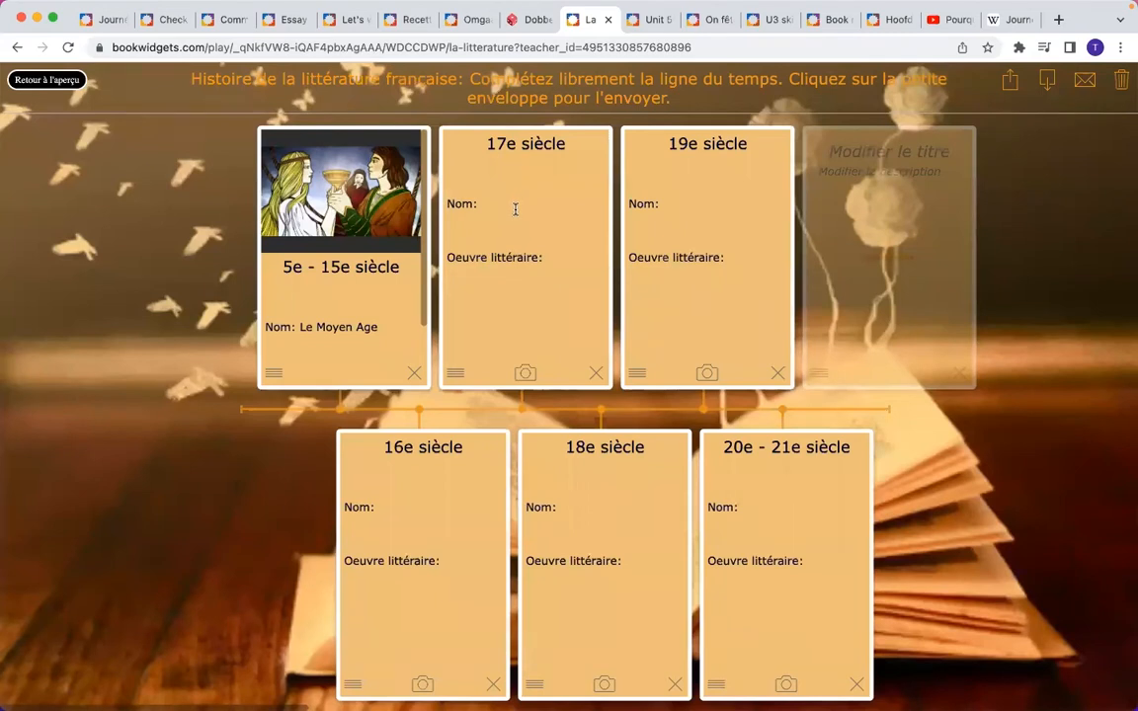
click(75, 80)
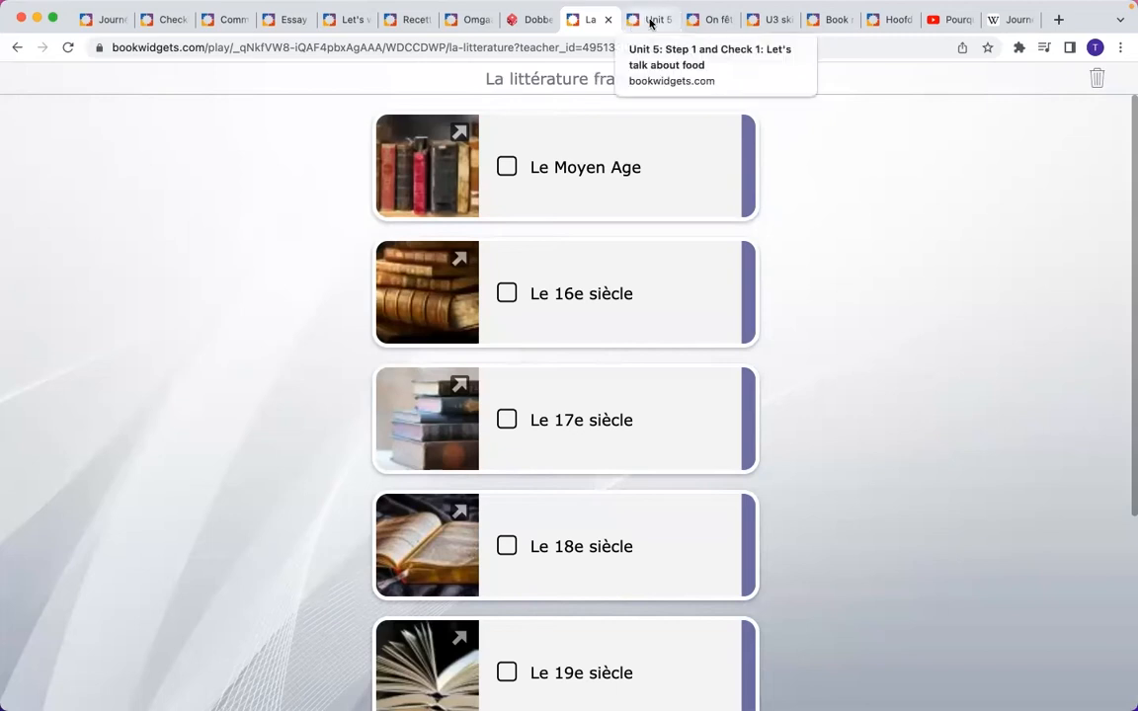
- Switch to the Unit 5 food checklist and open the video activity linked to "Side 2: p. 199: Side 2: Ex. 1 + 2"
click(650, 19)
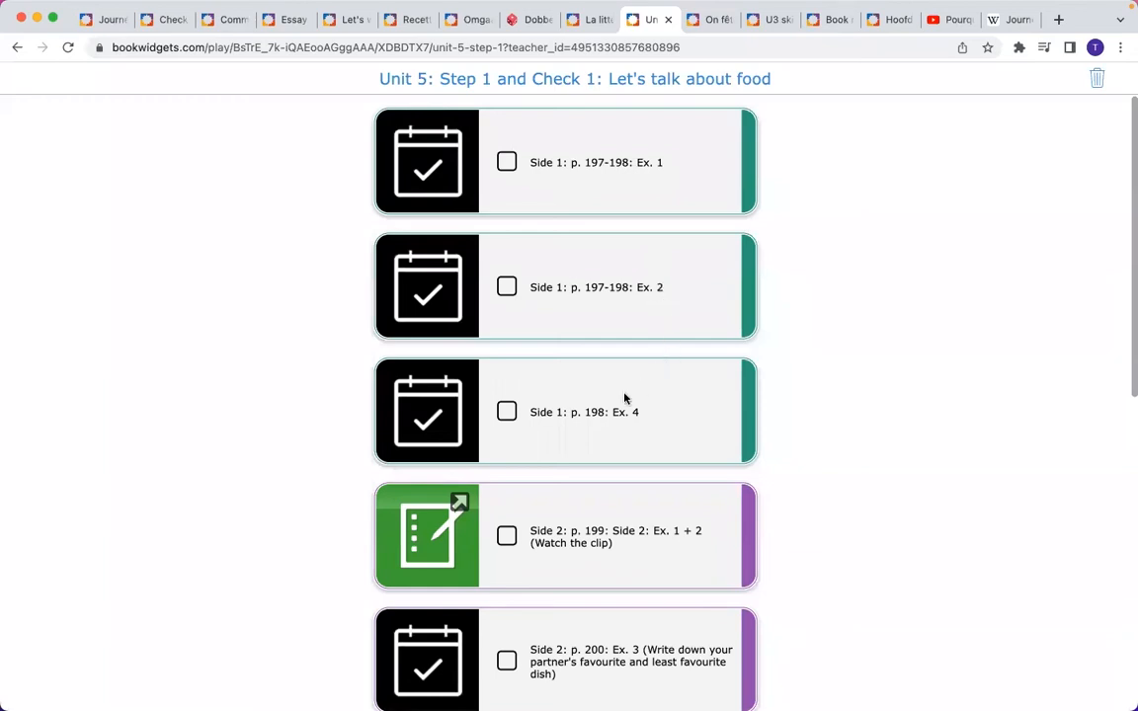
scroll(642, 423, down, 3)
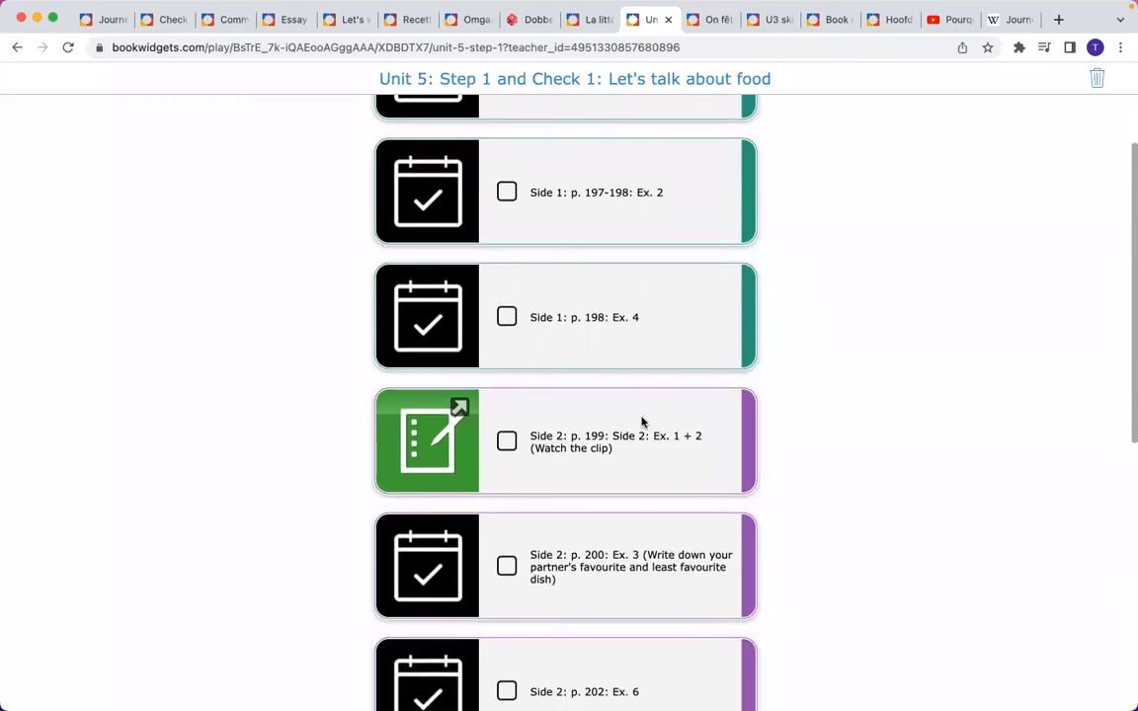
click(428, 454)
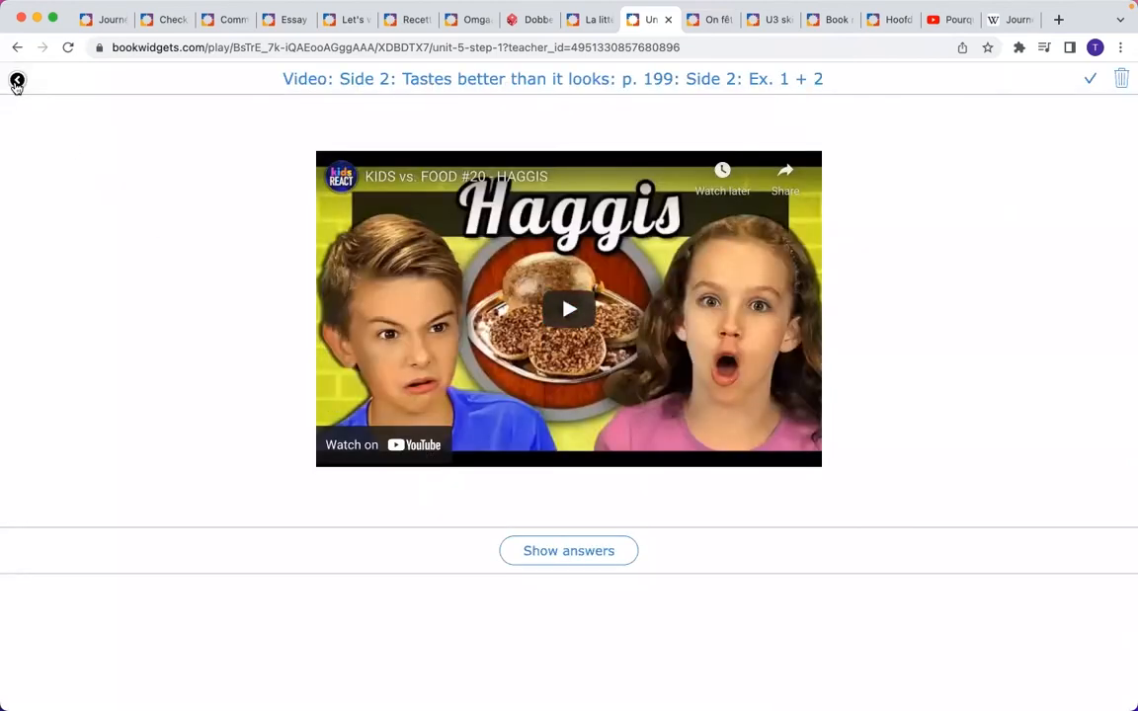
- Return from the video to the Unit 5 food checklist and review its Side 1, Side 2 and Check 1 tasks
click(16, 81)
scroll(358, 386, down, 5)
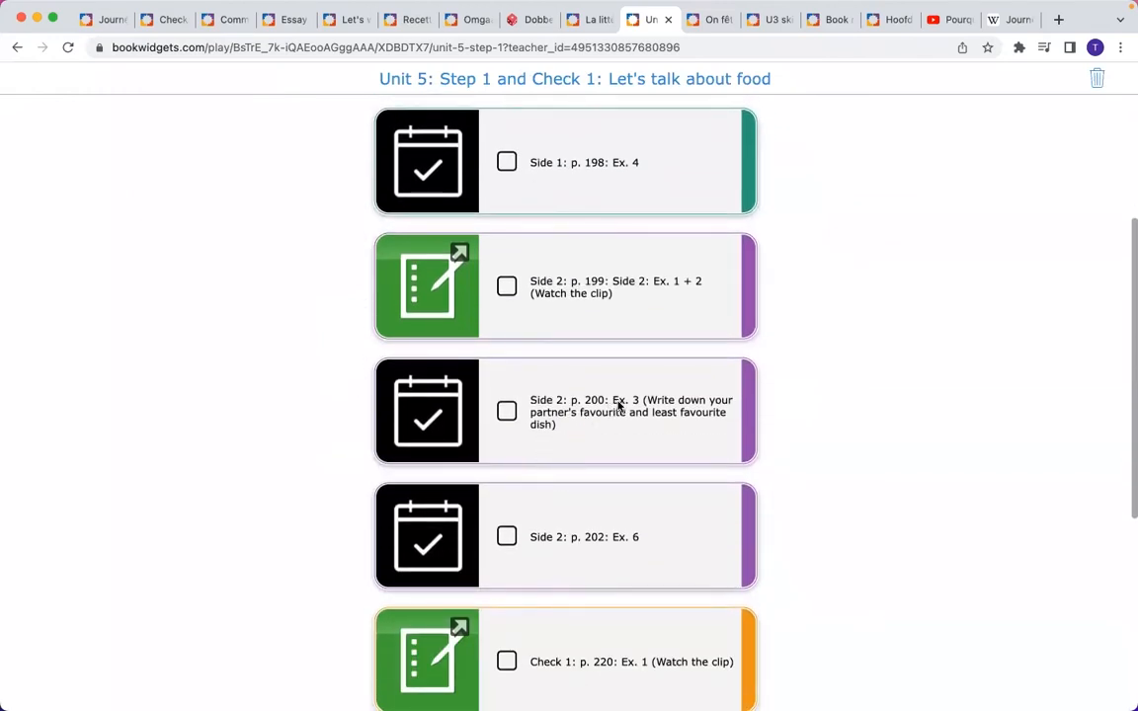
scroll(620, 437, up, 2)
scroll(620, 438, down, 1)
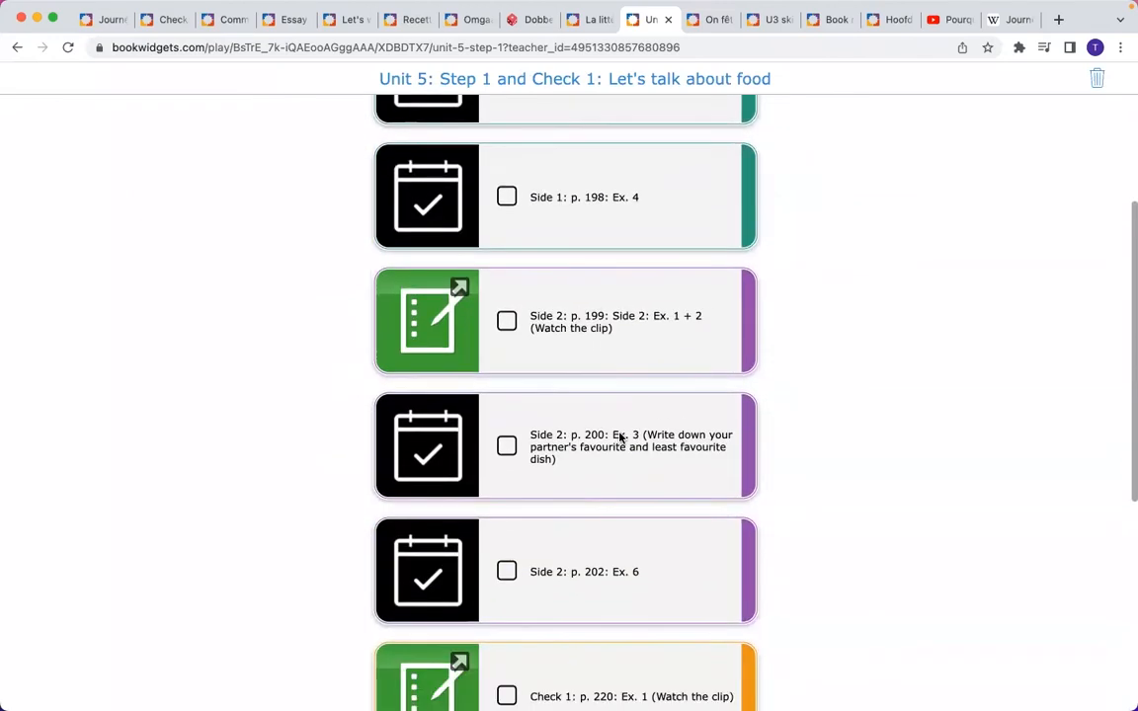
scroll(620, 437, down, 5)
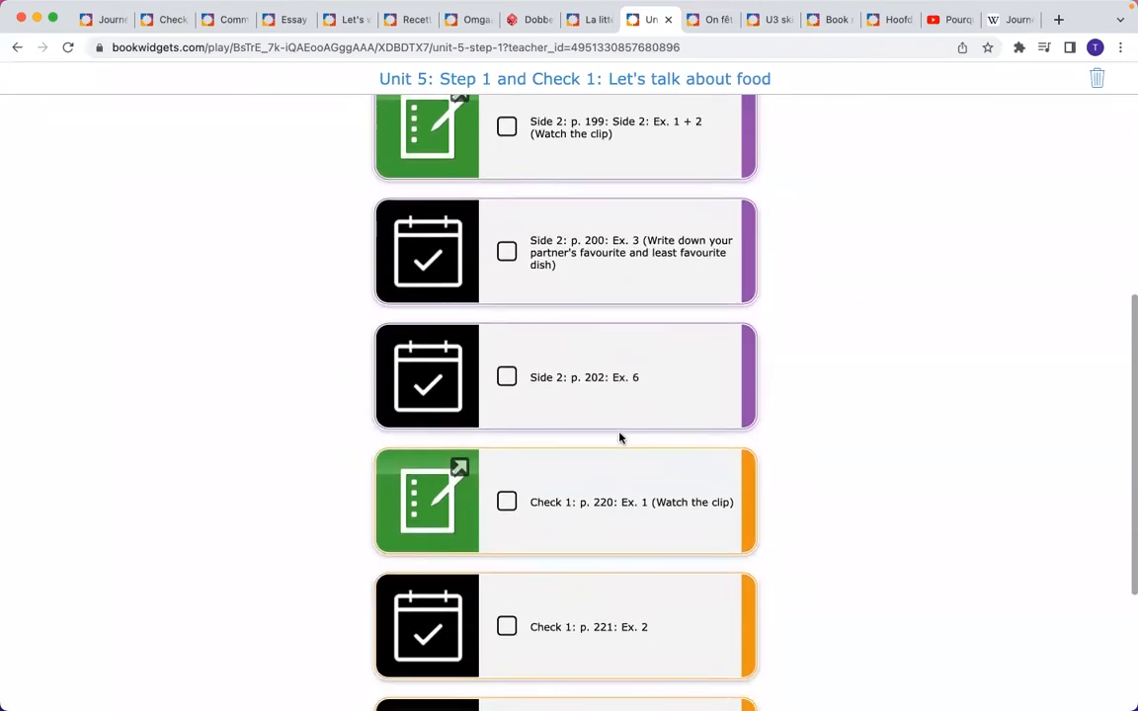
scroll(620, 437, down, 3)
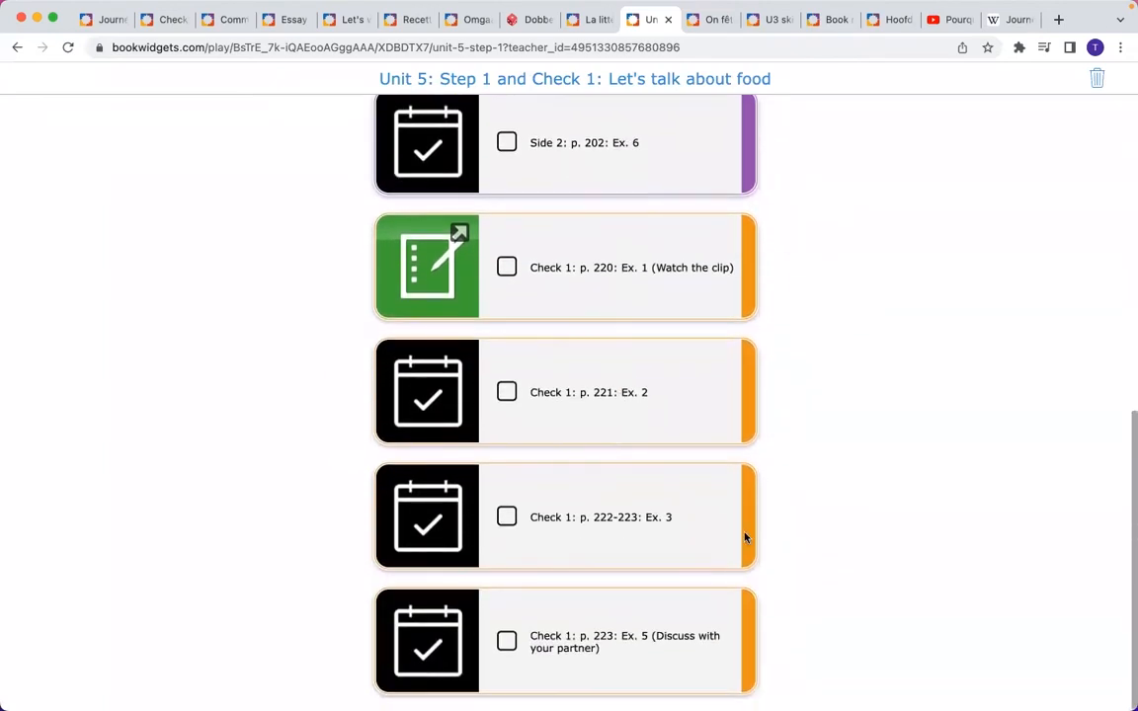
scroll(747, 646, up, 10)
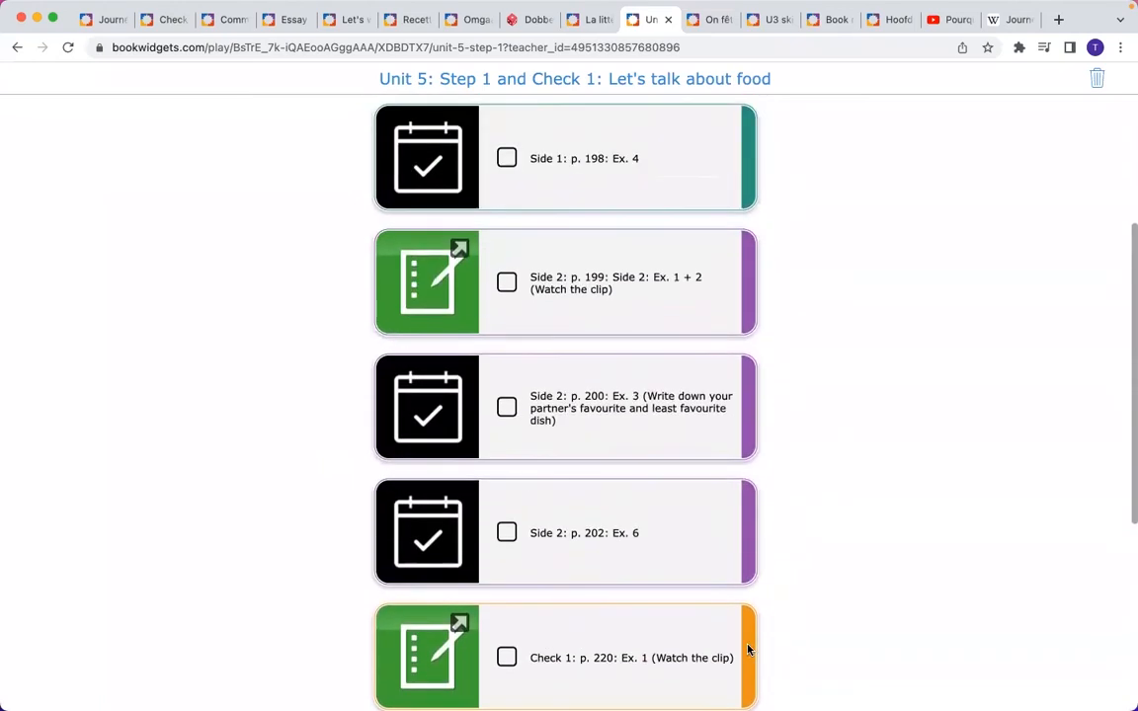
scroll(748, 650, up, 2)
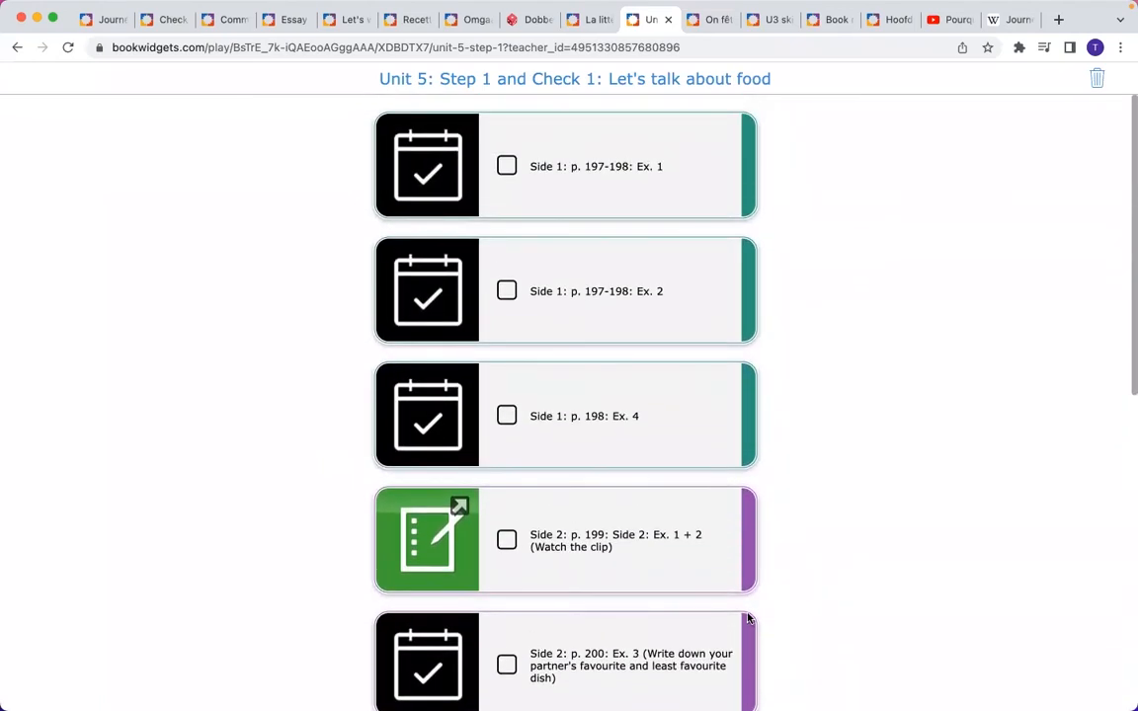
scroll(760, 467, down, 5)
scroll(759, 471, down, 3)
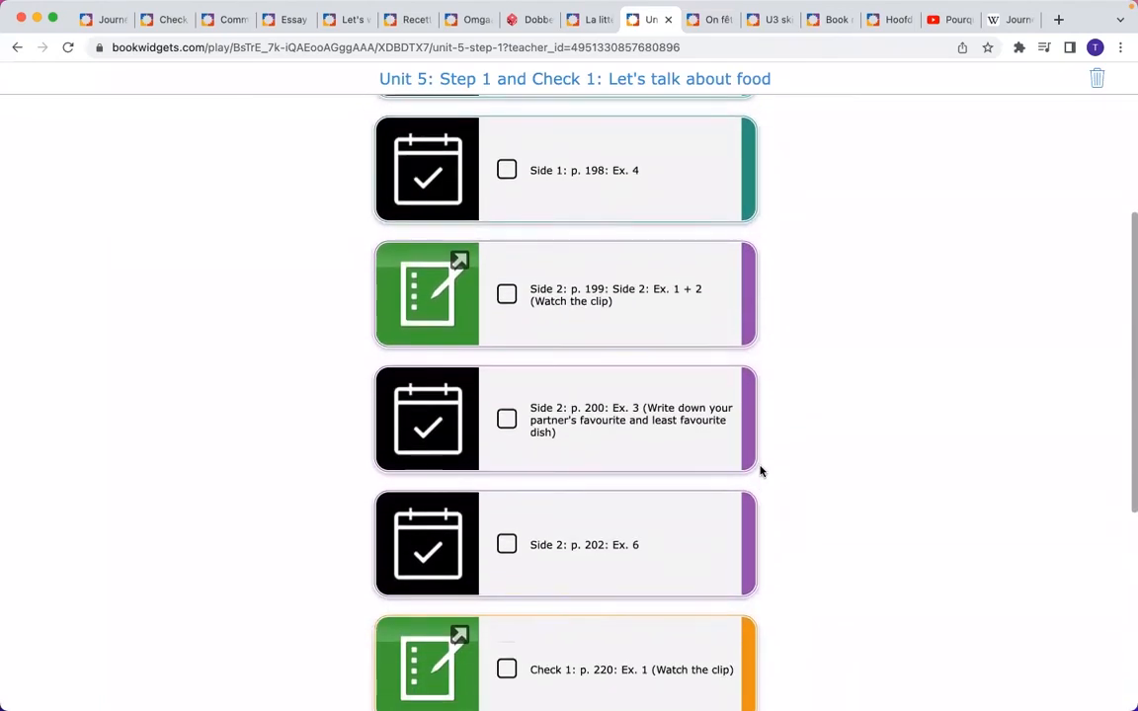
scroll(760, 471, up, 5)
scroll(759, 471, up, 3)
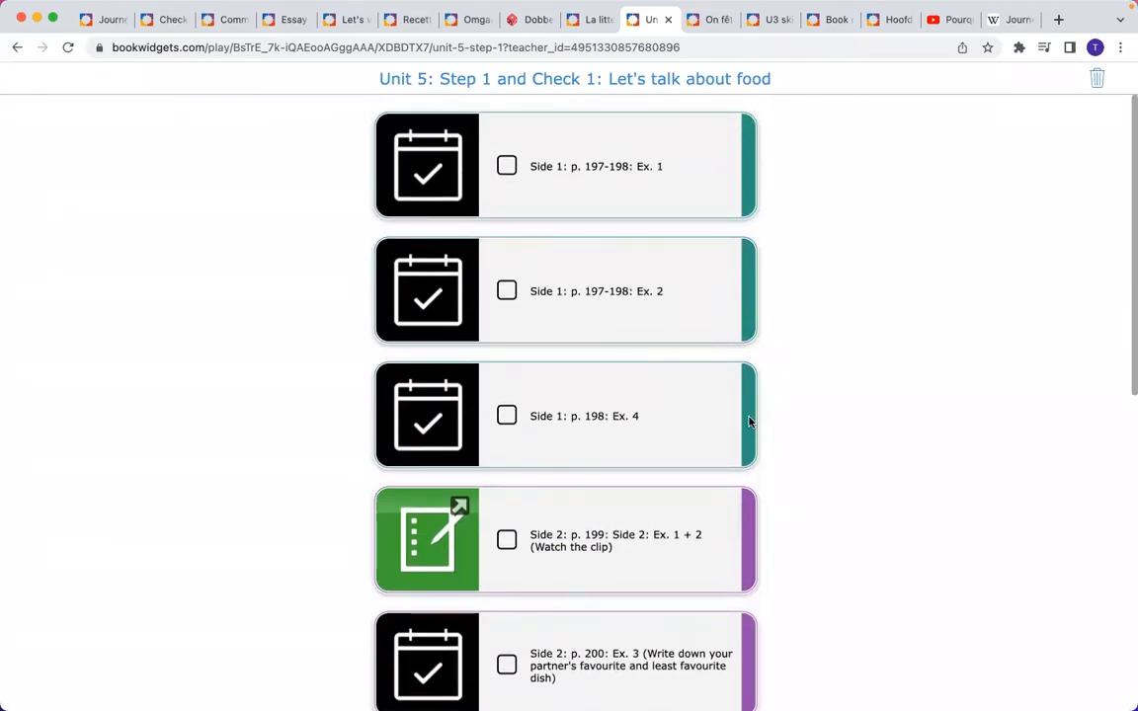
scroll(790, 415, down, 5)
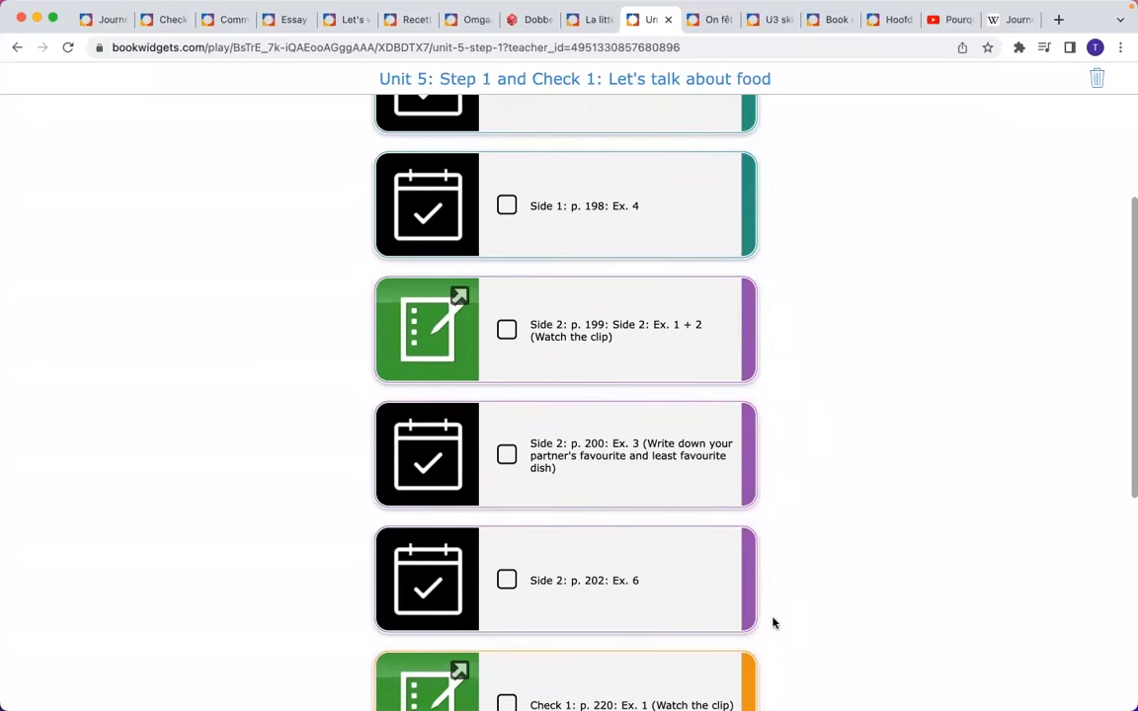
scroll(795, 424, down, 8)
scroll(777, 368, down, 3)
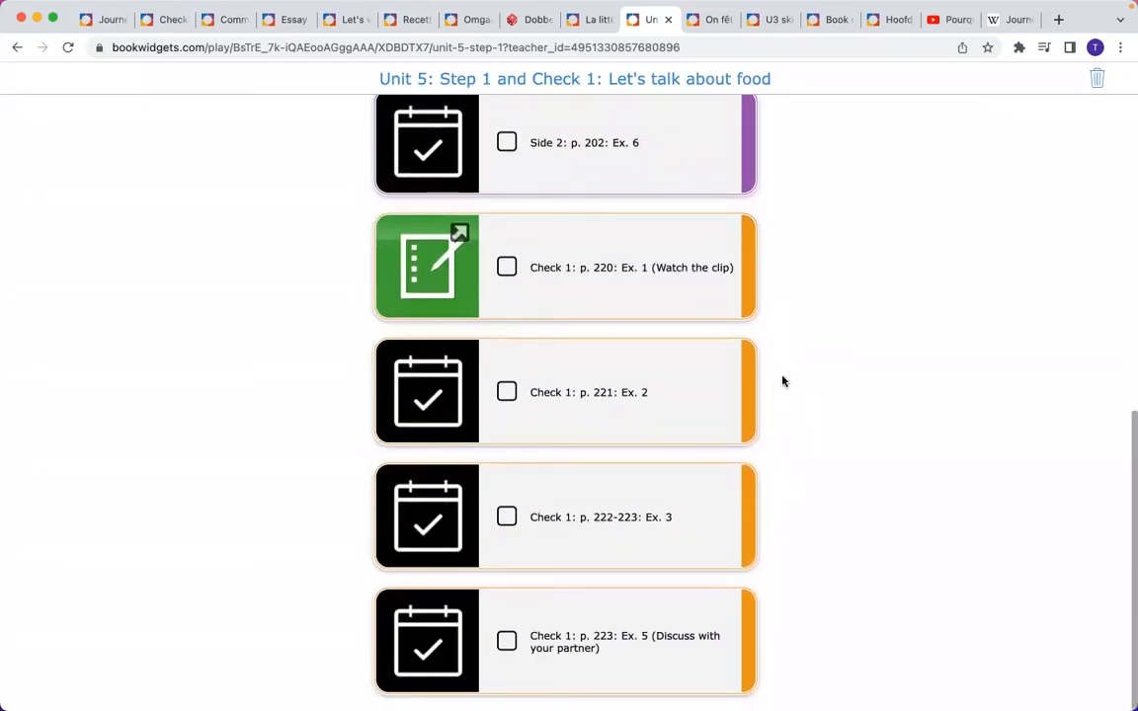
- Switch to the On fête Halloween! checklist, play the audio for Explication and review the list of tasks
click(707, 21)
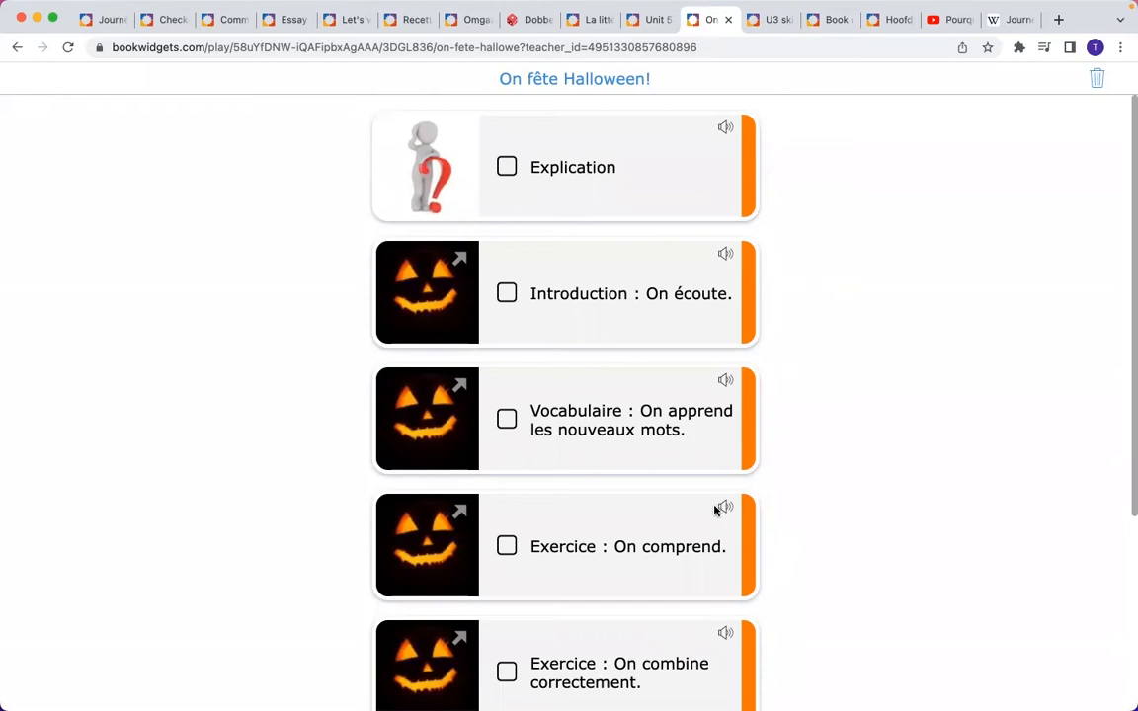
scroll(640, 484, down, 1)
scroll(640, 484, down, 2)
scroll(640, 484, up, 3)
key(XF86AudioRaiseVolume)
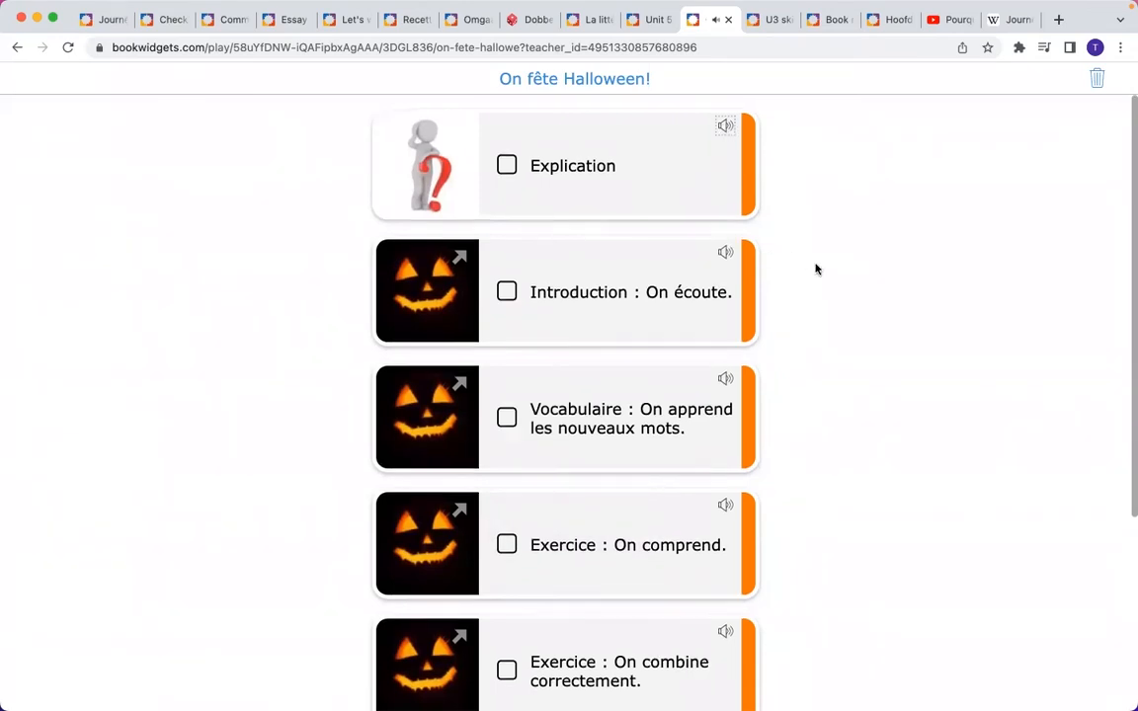
scroll(815, 266, down, 3)
scroll(815, 268, down, 2)
scroll(797, 330, up, 5)
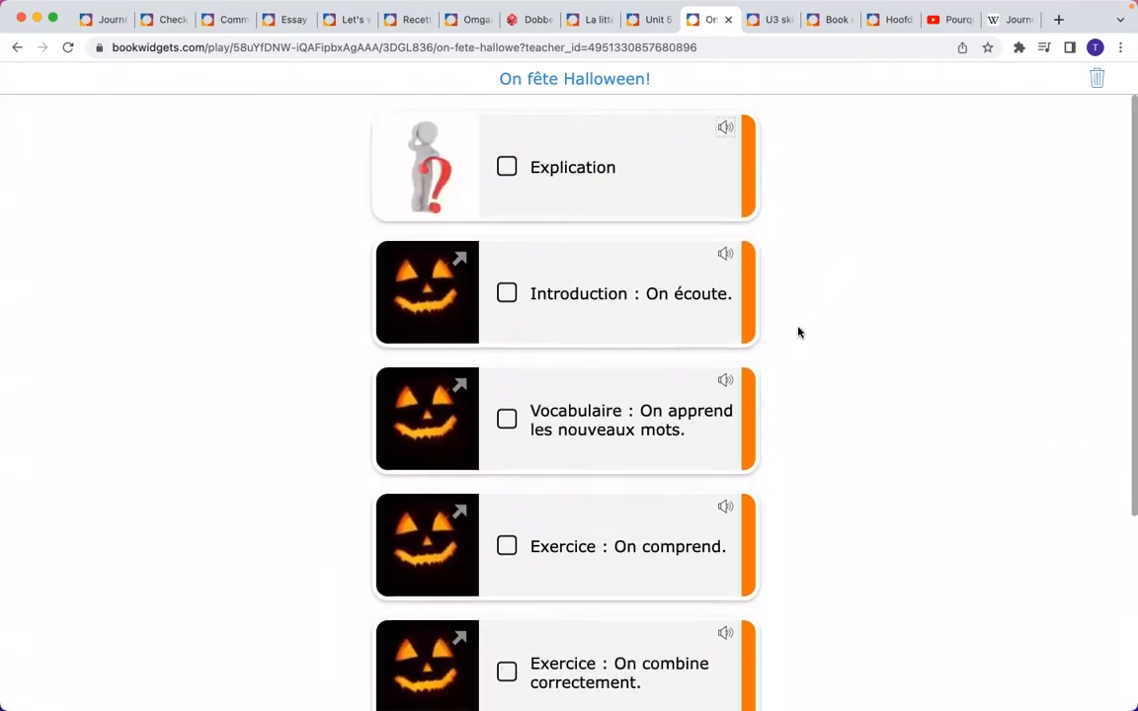
- View the video linked to "Introduction : On écoute.", close it and open the linked Vocabulaire flashcards
click(461, 304)
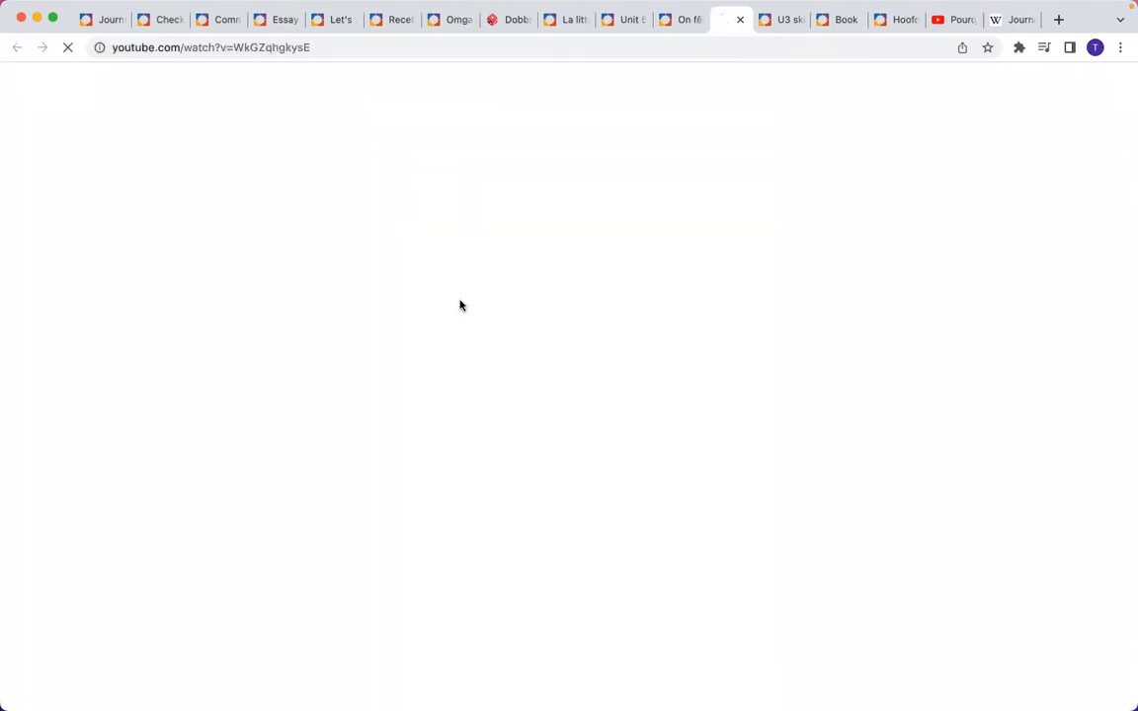
click(743, 22)
scroll(559, 320, down, 1)
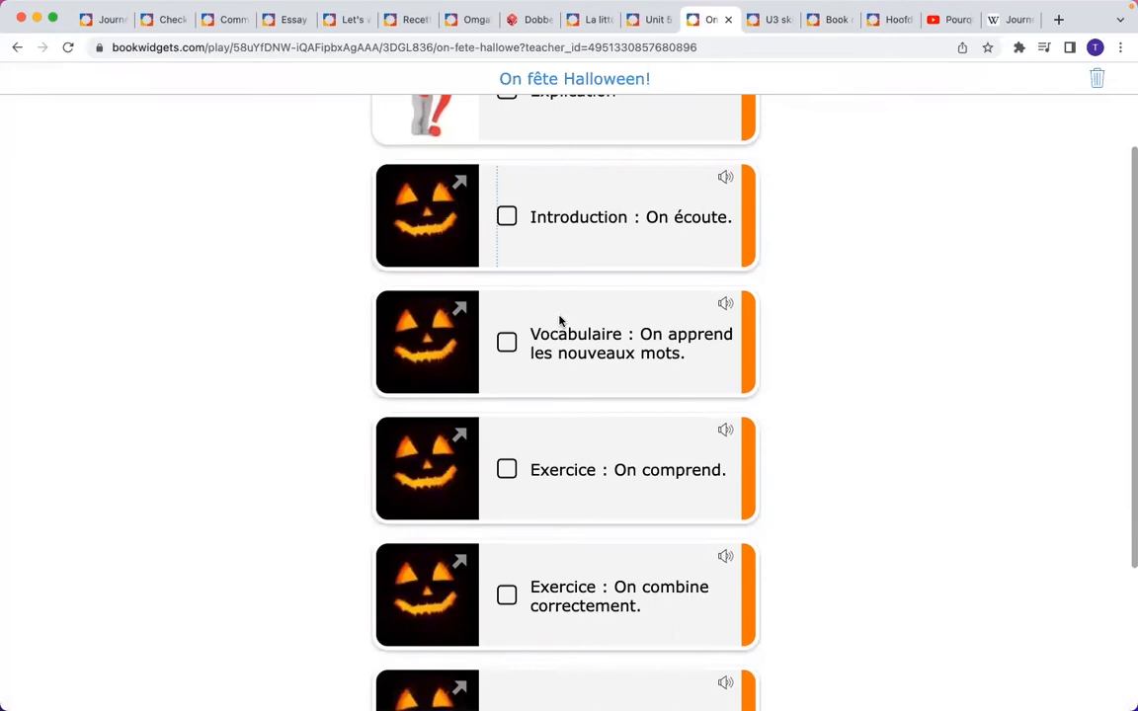
click(435, 349)
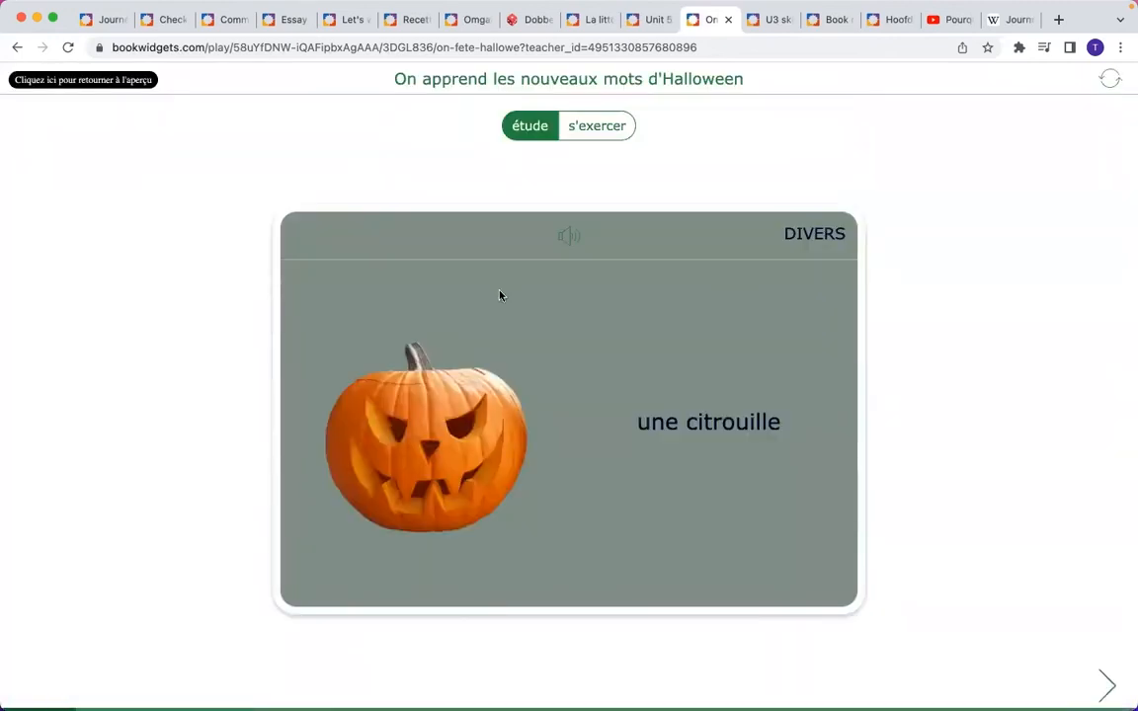
- Close the Halloween checklist and try reordering the Speaking and Reading 1 tasks in the U3 skills planner
click(728, 20)
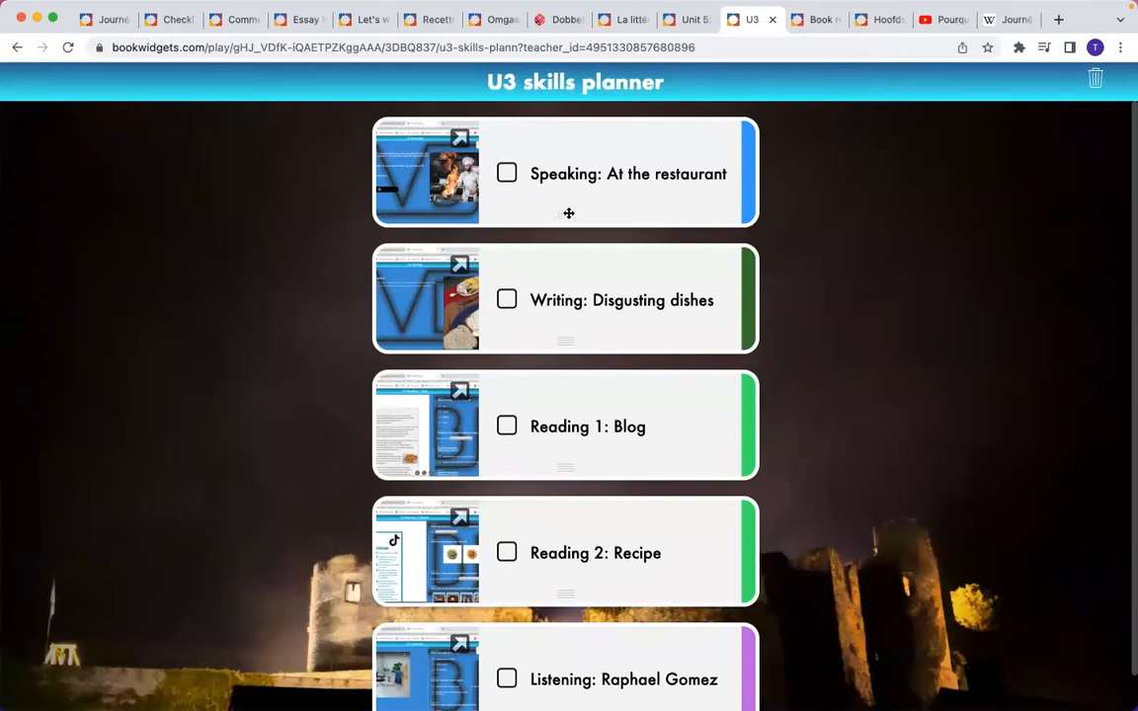
drag(573, 214, 574, 249)
mouse_move(562, 469)
mouse_down()
mouse_move(538, 364)
mouse_move(546, 320)
mouse_move(559, 485)
mouse_move(561, 452)
mouse_up()
- Review the U3 skills planner, look through the questions of its Reading 1: Blog activity and return to the planner
scroll(611, 455, down, 1)
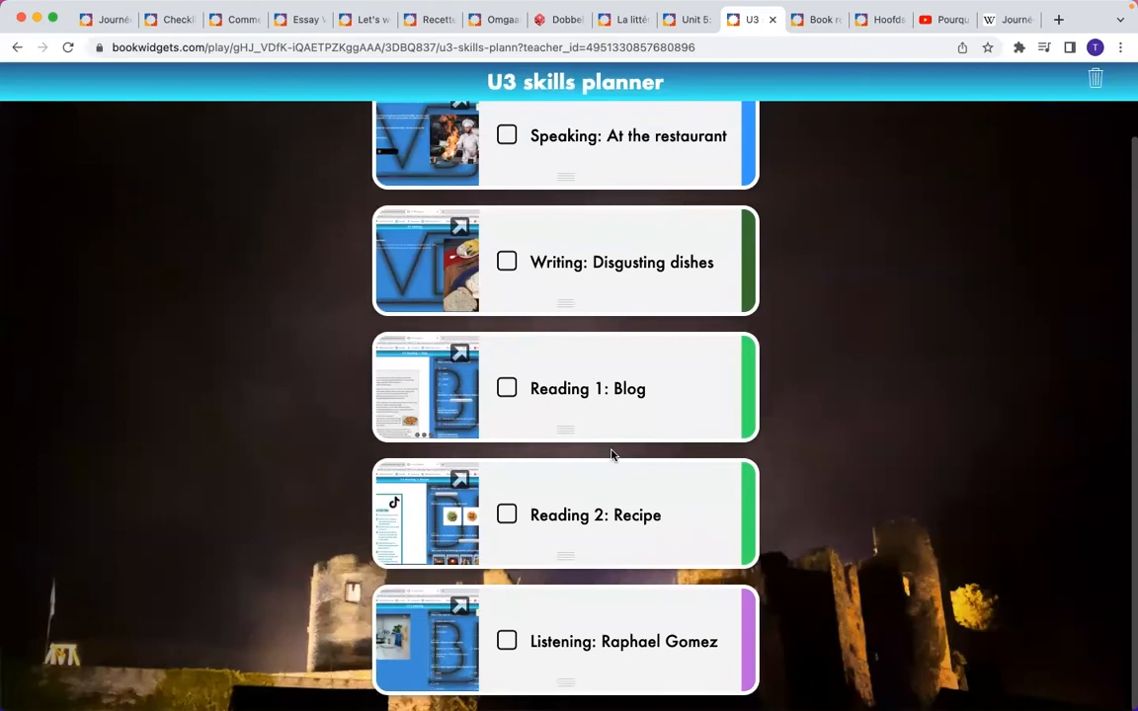
scroll(613, 449, up, 1)
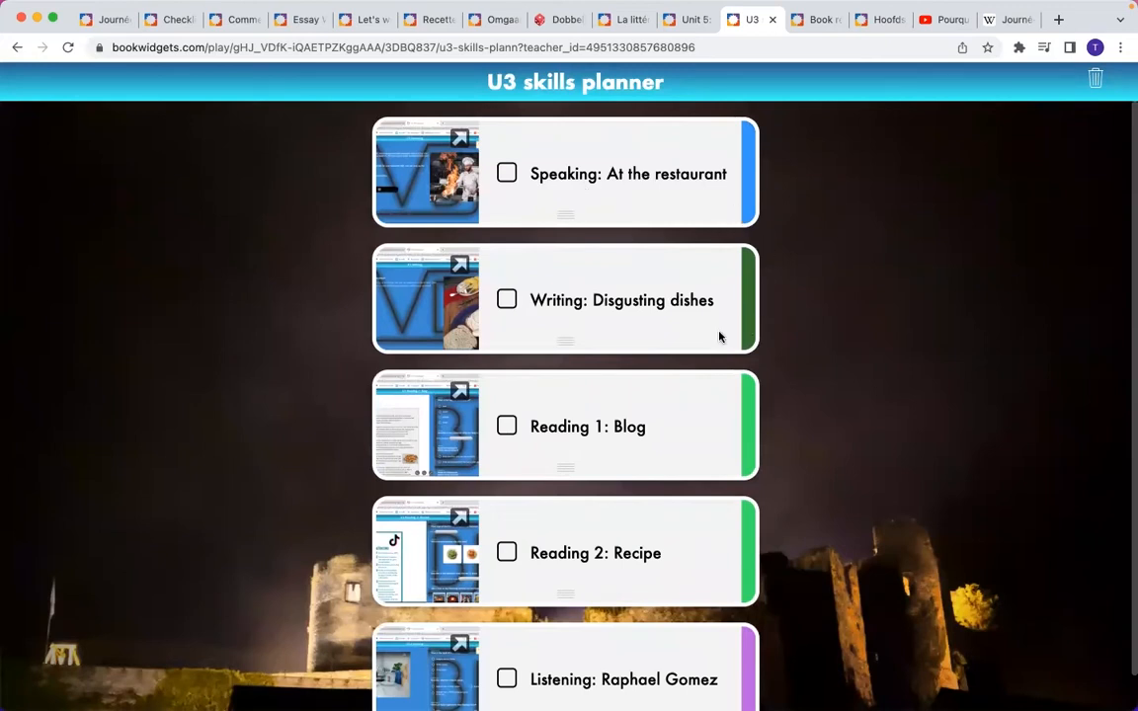
scroll(719, 336, down, 1)
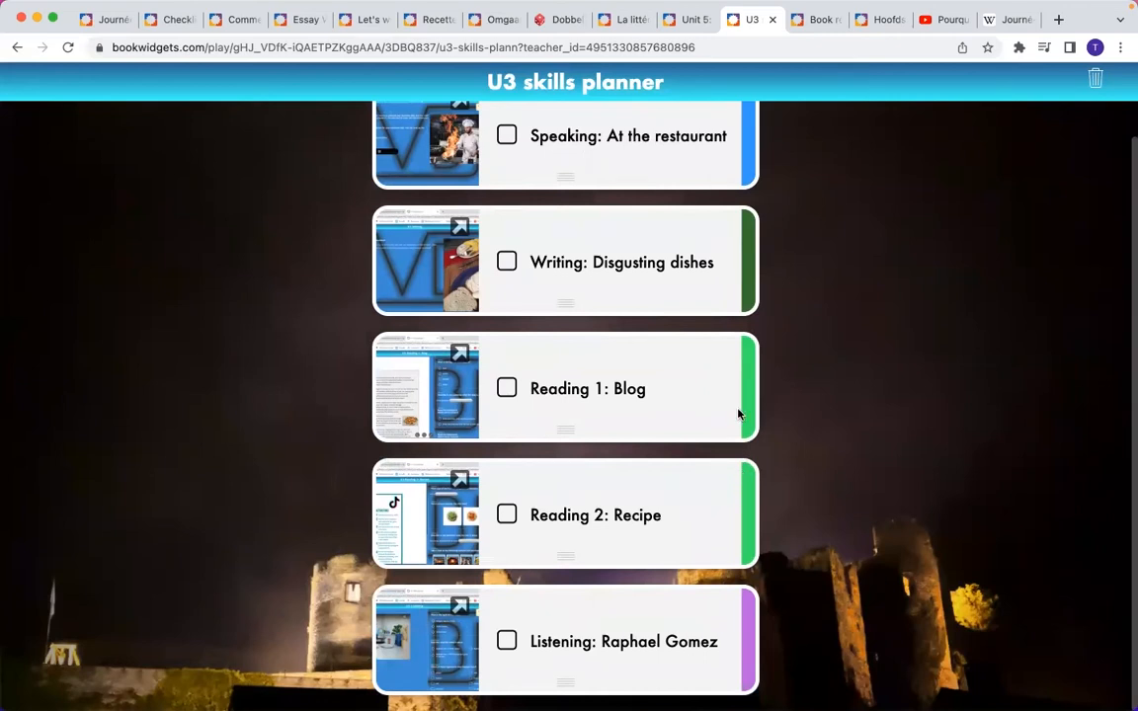
scroll(739, 405, up, 1)
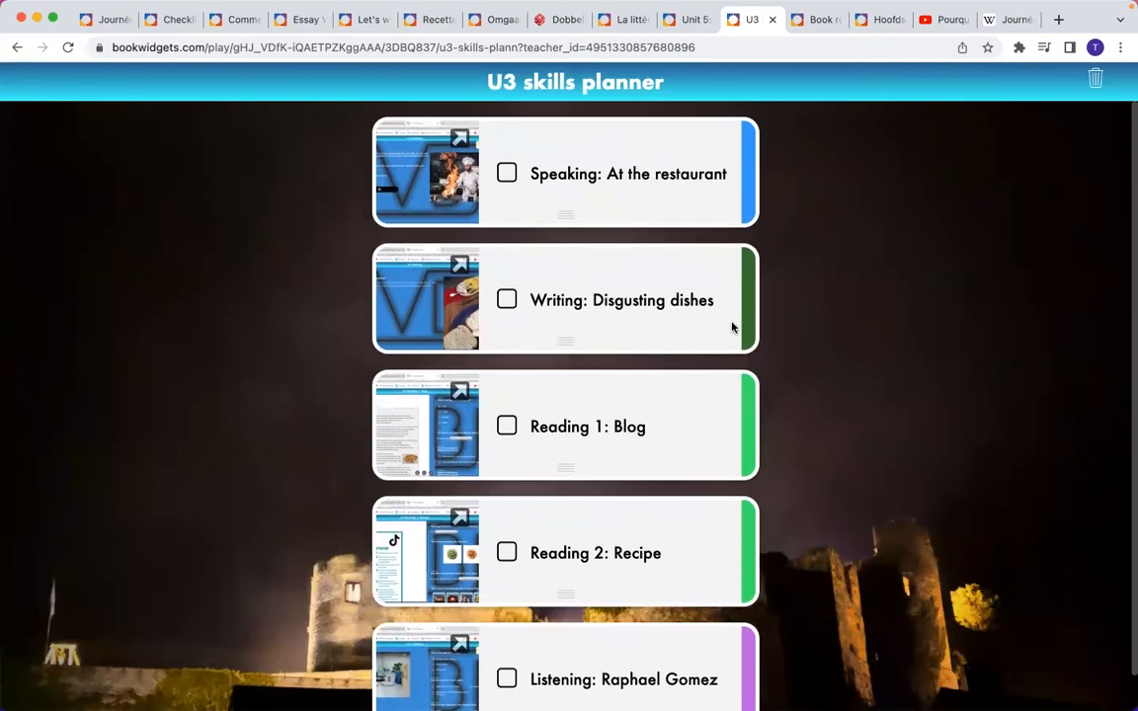
scroll(718, 334, down, 1)
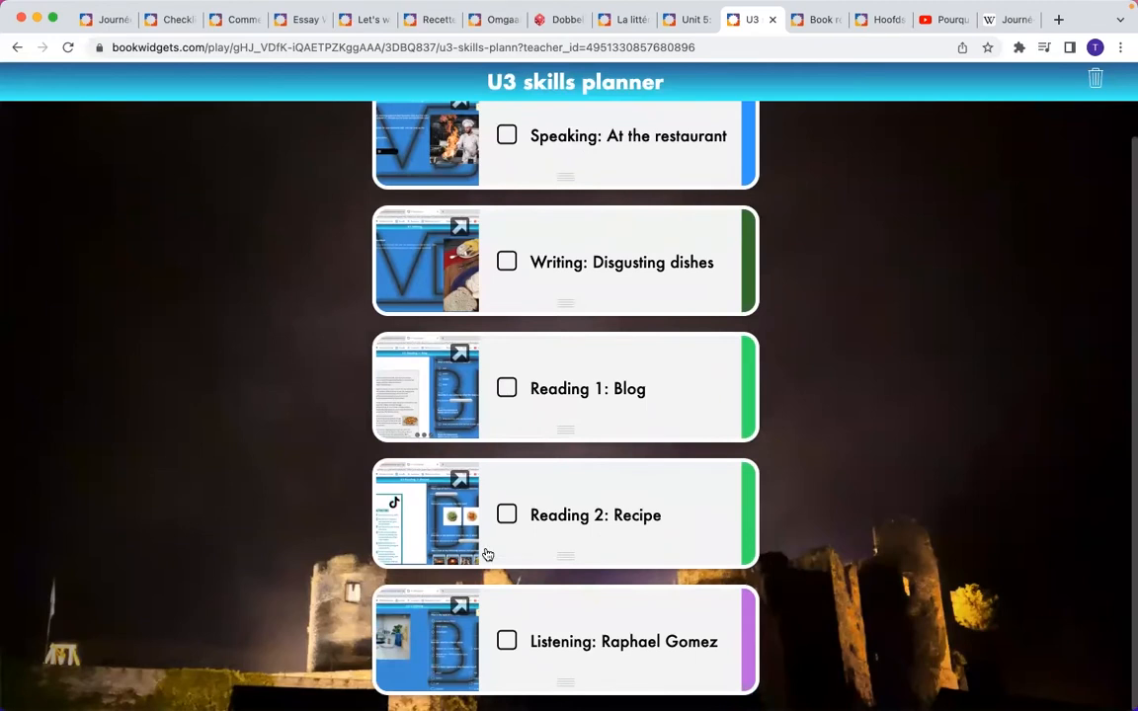
scroll(479, 548, up, 1)
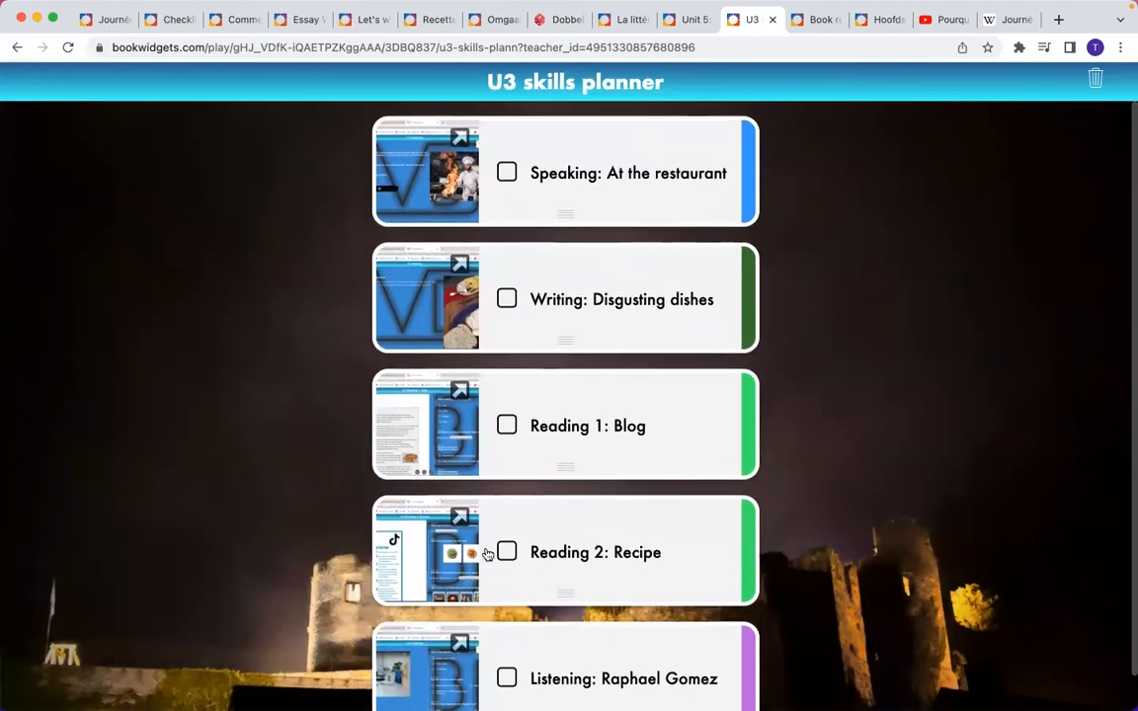
click(431, 443)
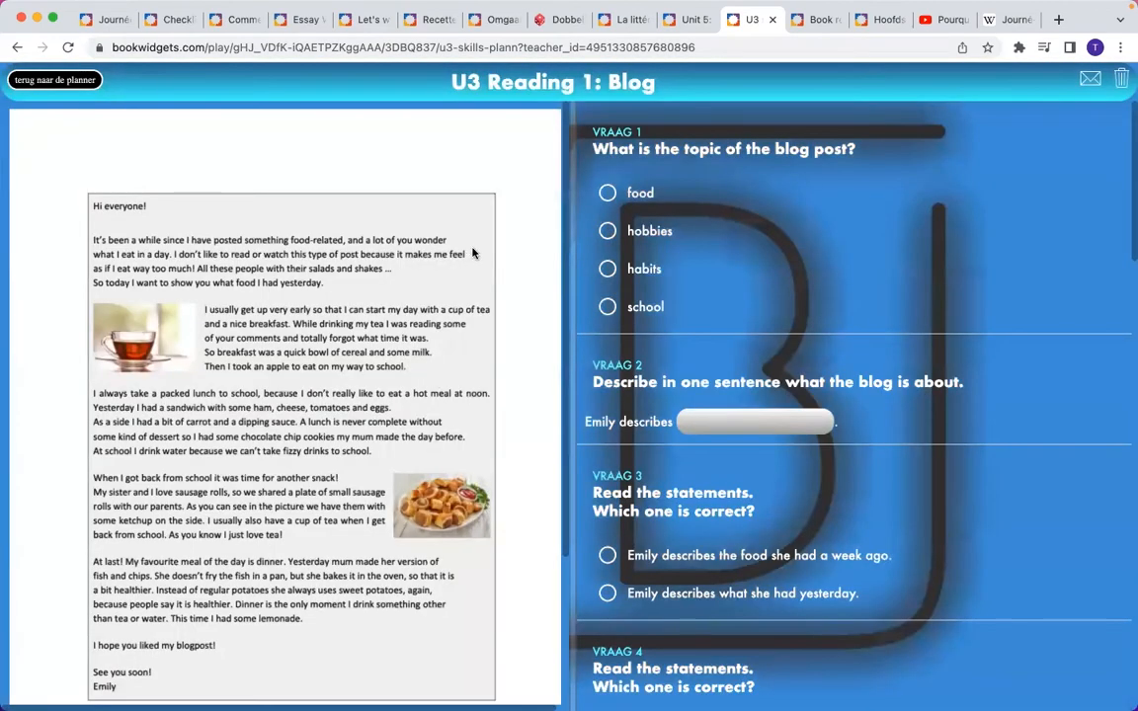
scroll(675, 298, down, 20)
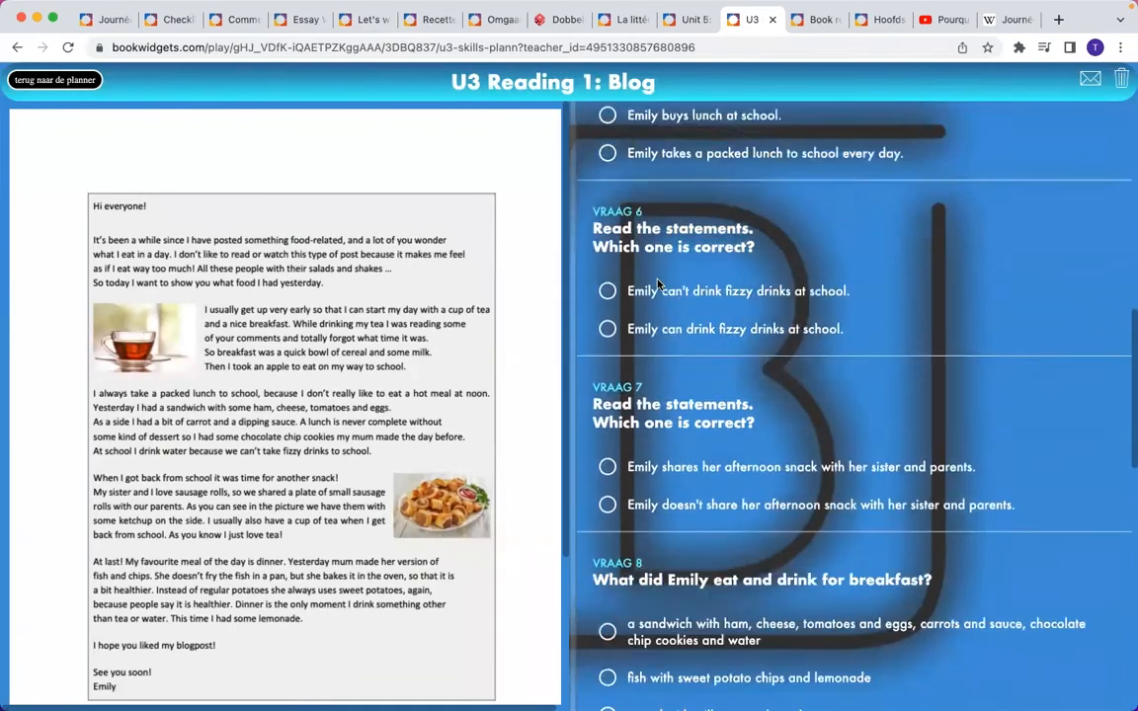
scroll(674, 298, down, 3)
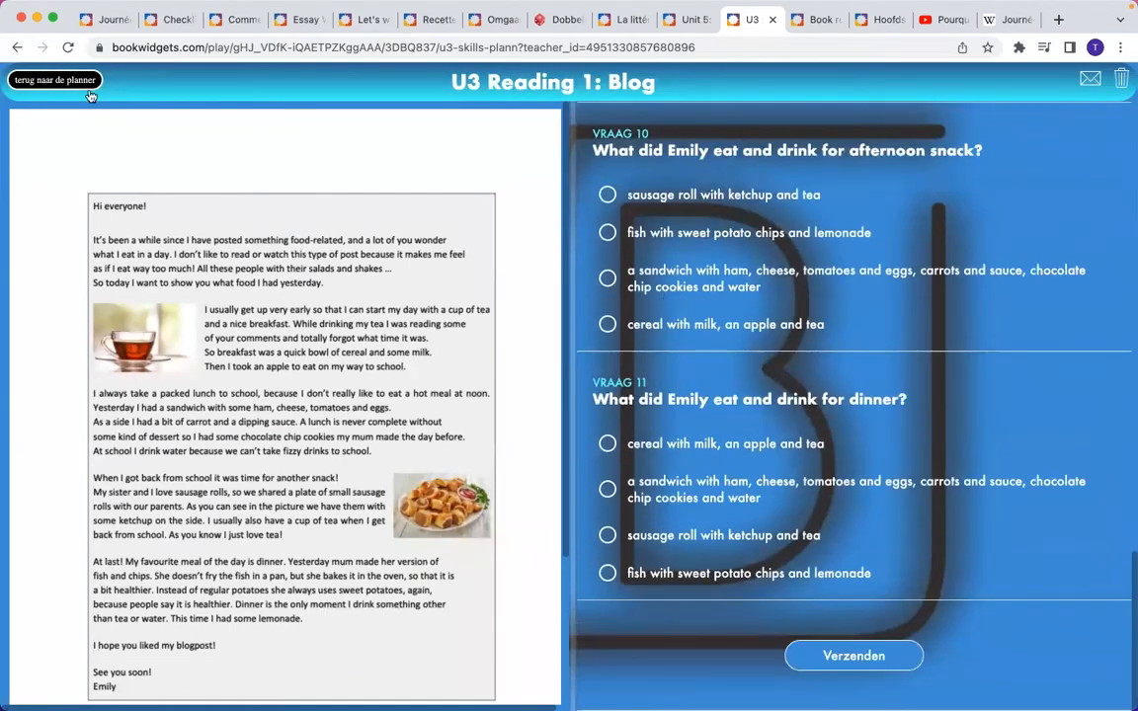
click(55, 79)
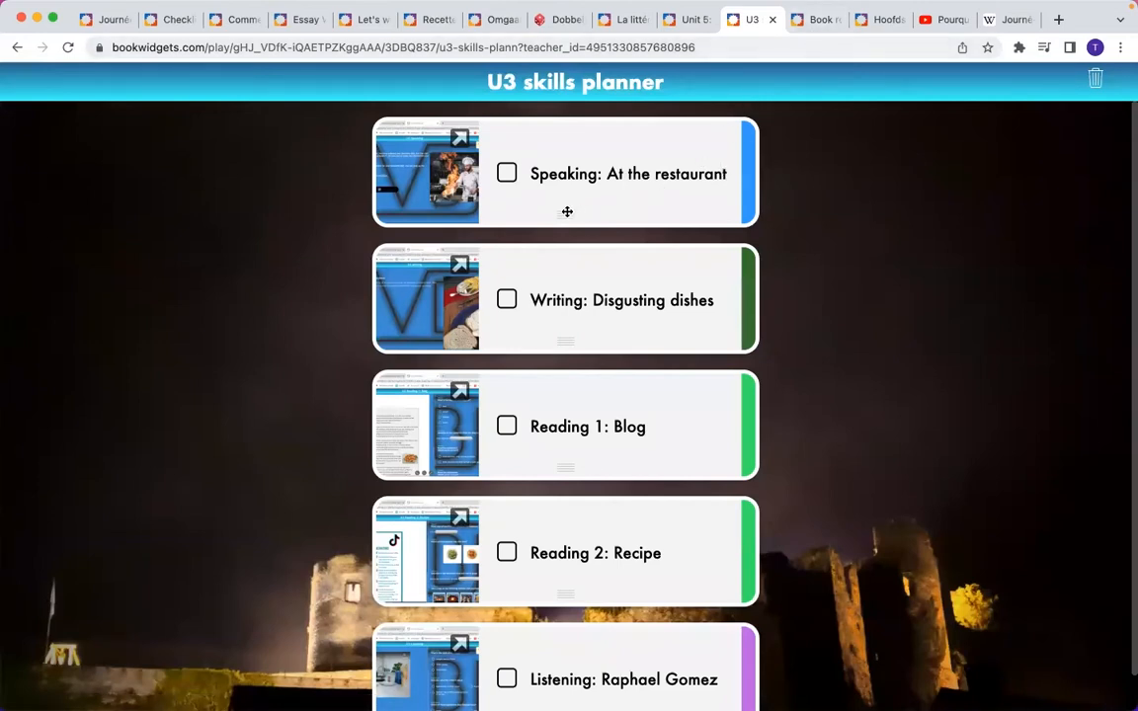
mouse_move(567, 211)
mouse_down()
mouse_move(551, 330)
mouse_move(574, 221)
mouse_move(559, 167)
mouse_move(564, 198)
mouse_up()
- Switch to the Digital book report planner, read its instructions and dismiss them
click(818, 21)
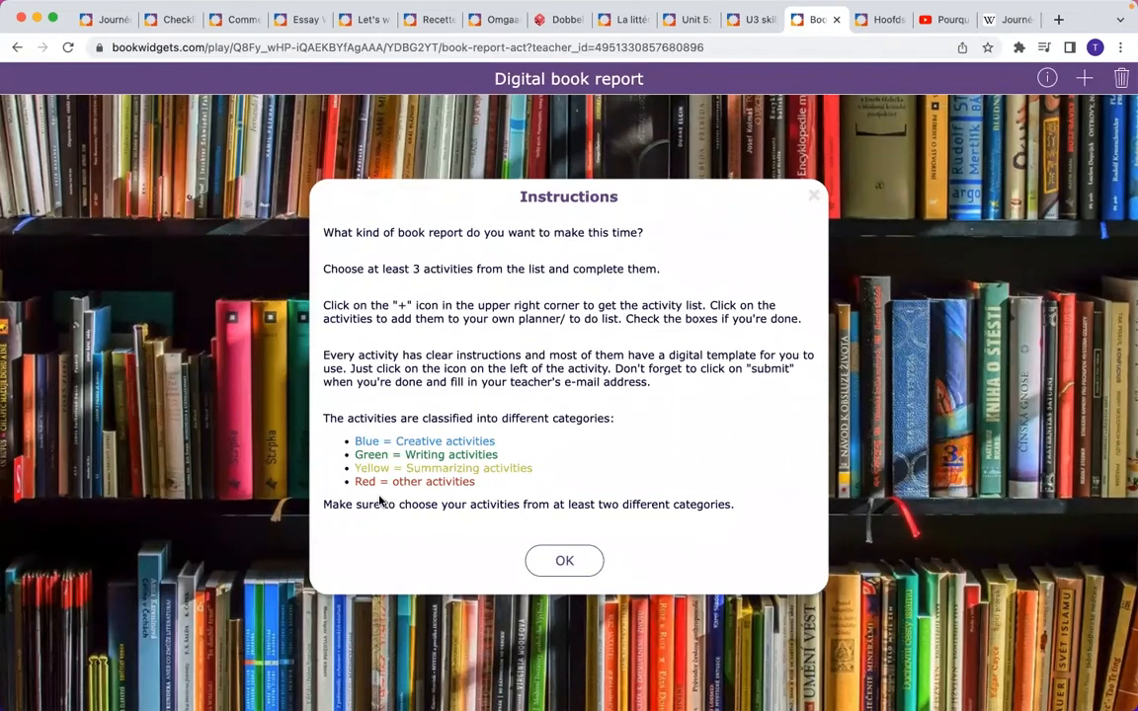
click(563, 561)
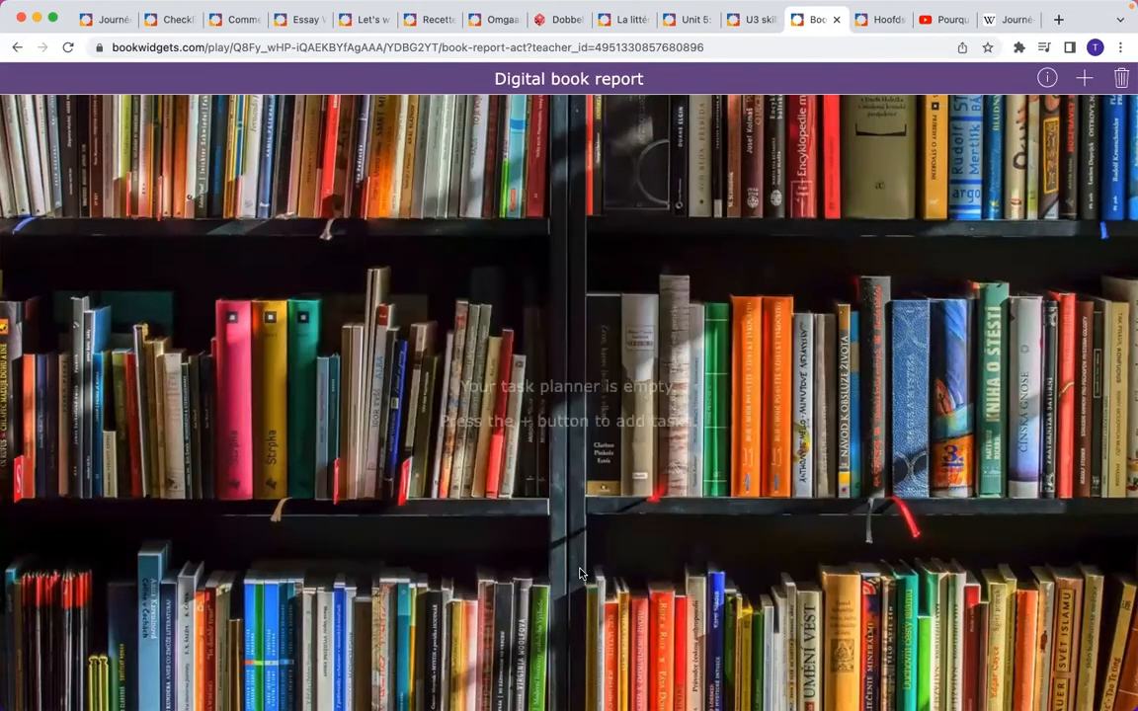
- Browse the activities that can be added to the Digital book report planner and reread its instructions
click(1084, 79)
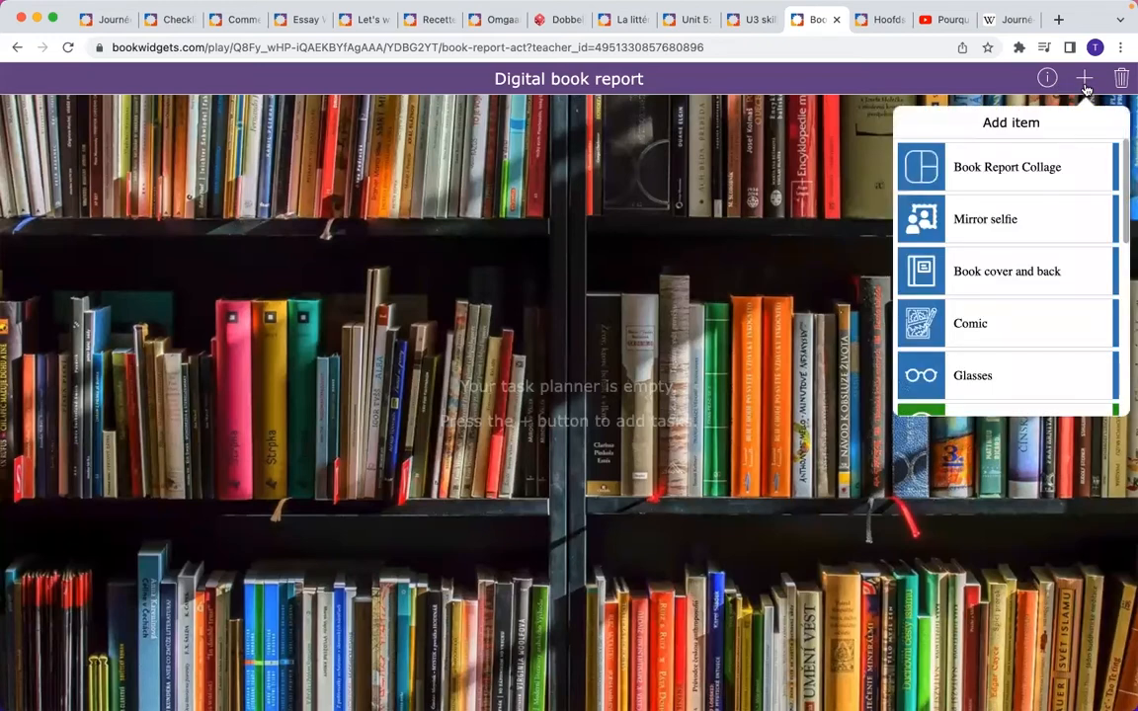
scroll(1027, 211, down, 5)
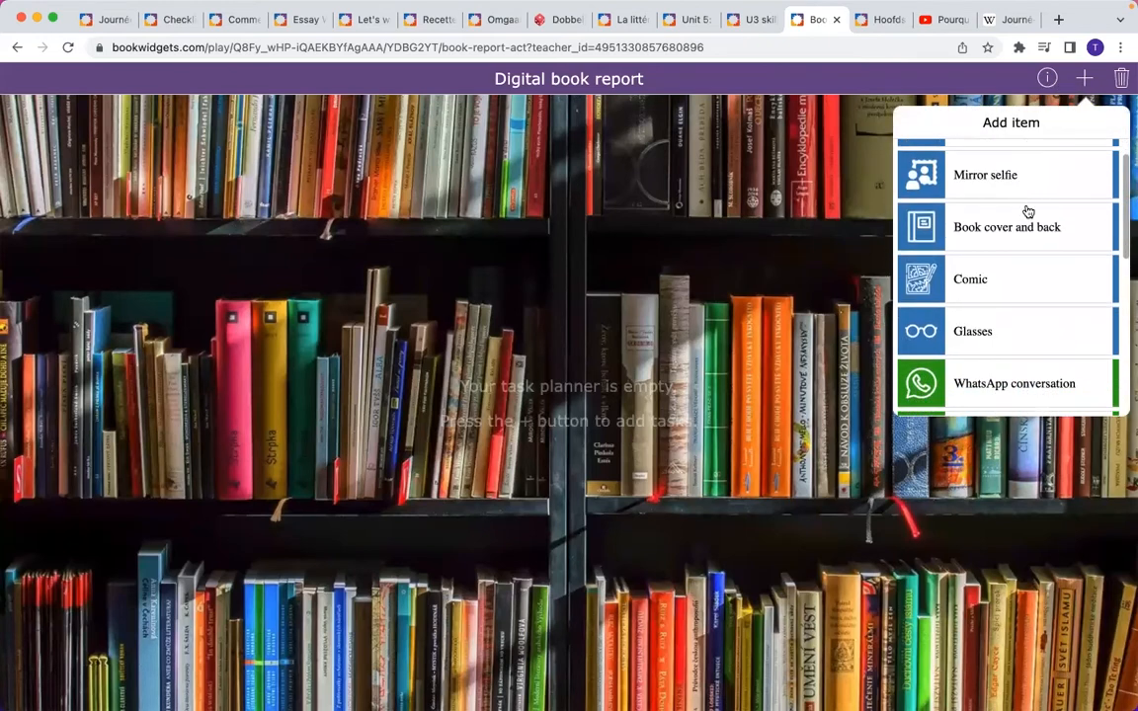
scroll(1027, 211, down, 5)
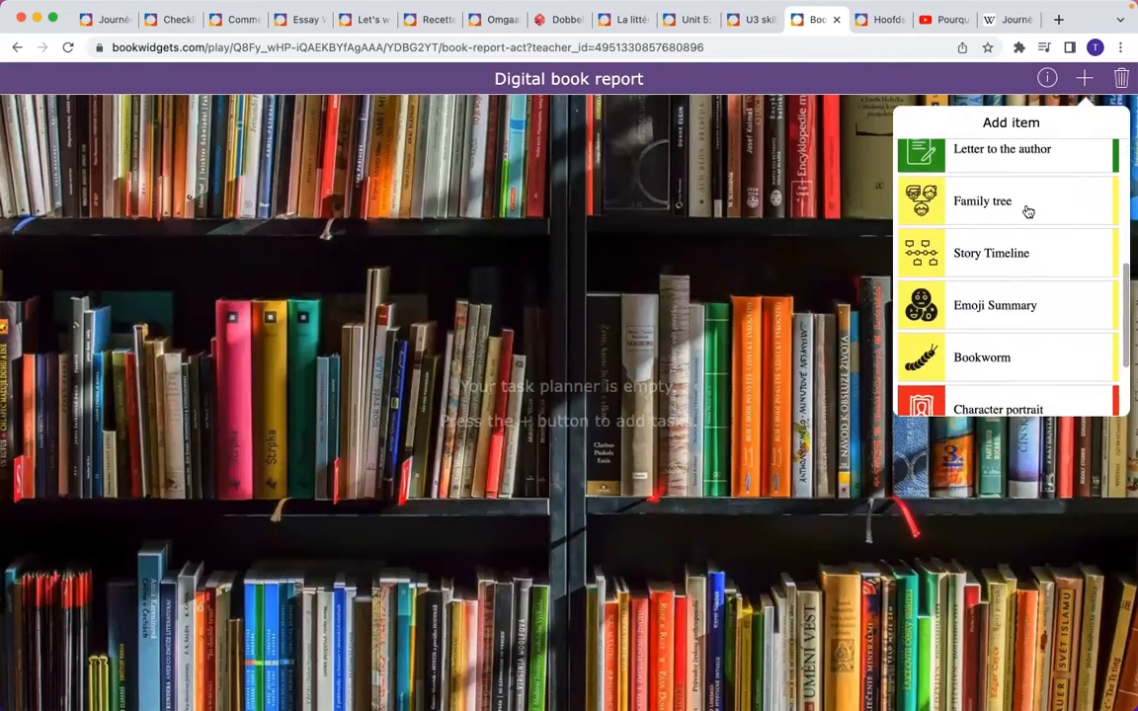
scroll(1027, 212, up, 3)
scroll(1027, 211, up, 6)
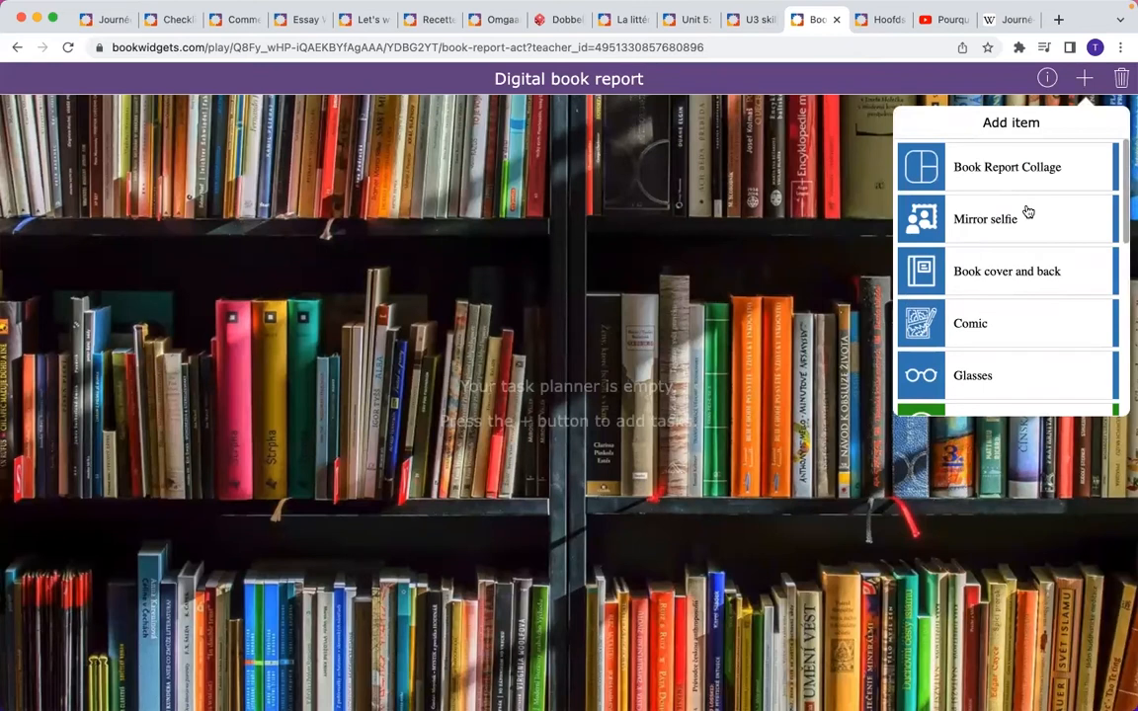
scroll(1038, 192, down, 3)
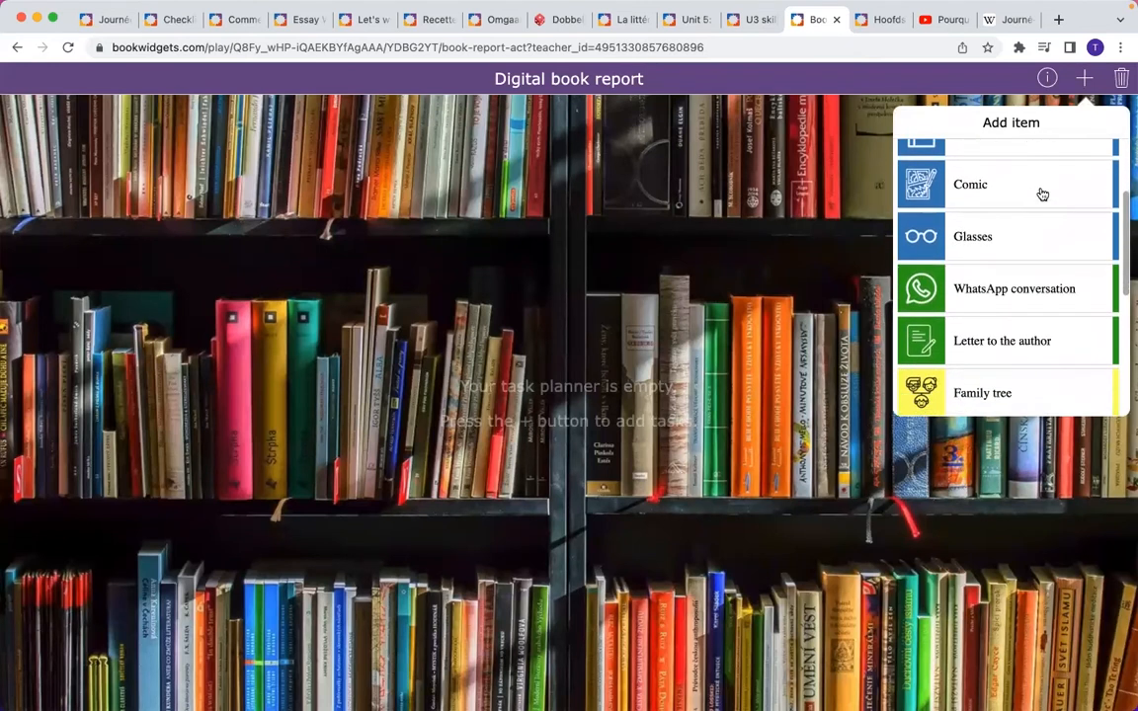
scroll(1042, 194, down, 3)
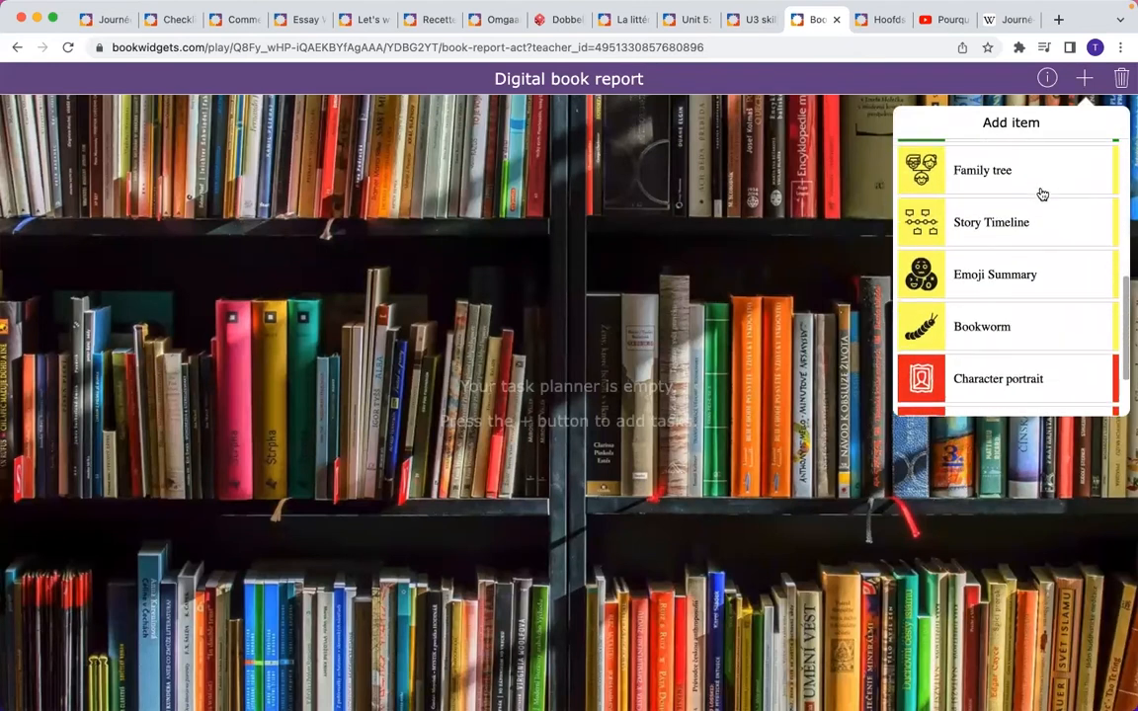
scroll(1042, 194, up, 4)
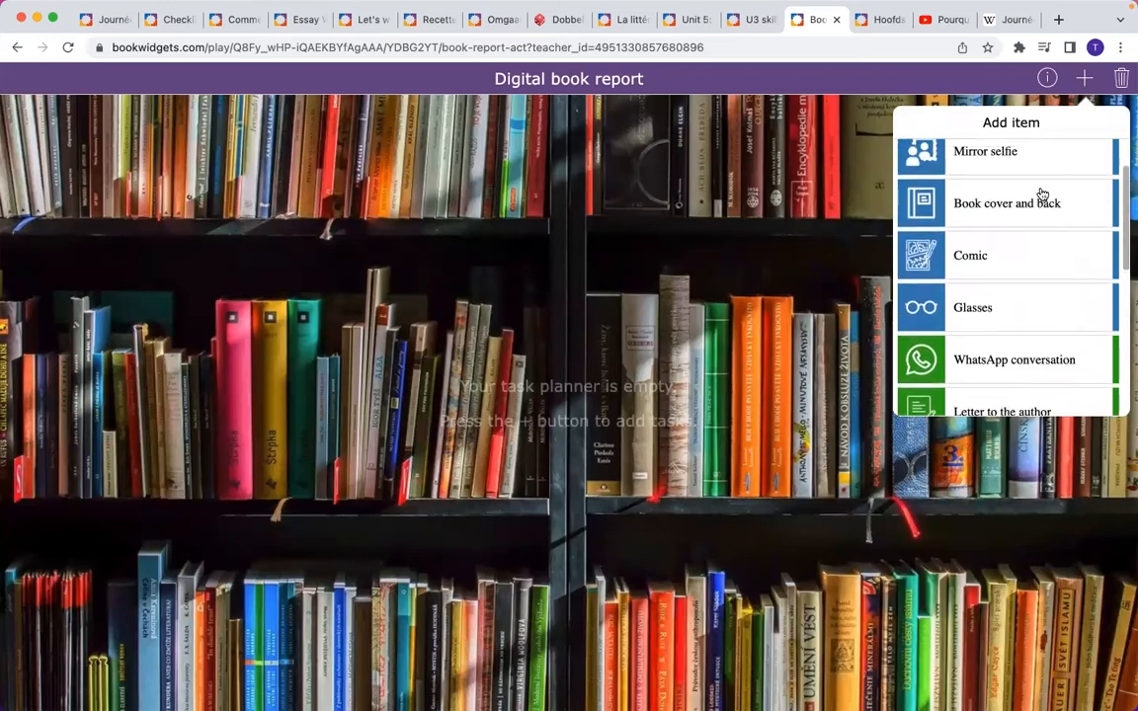
scroll(1039, 192, up, 1)
click(1084, 79)
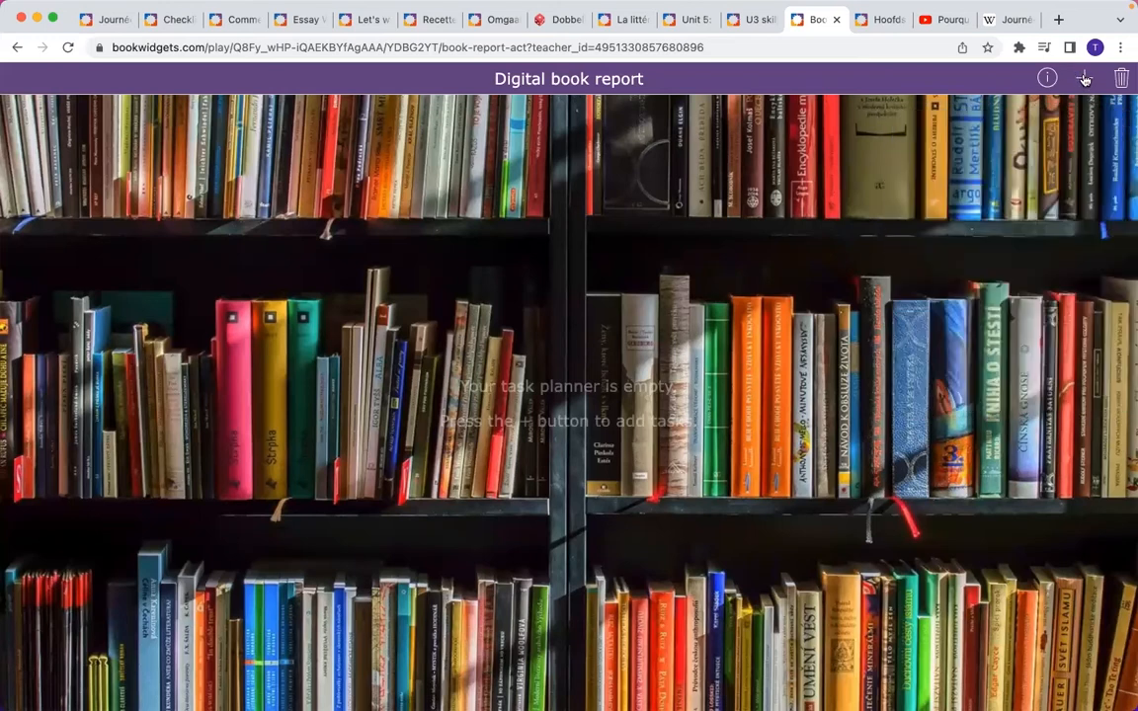
click(1047, 78)
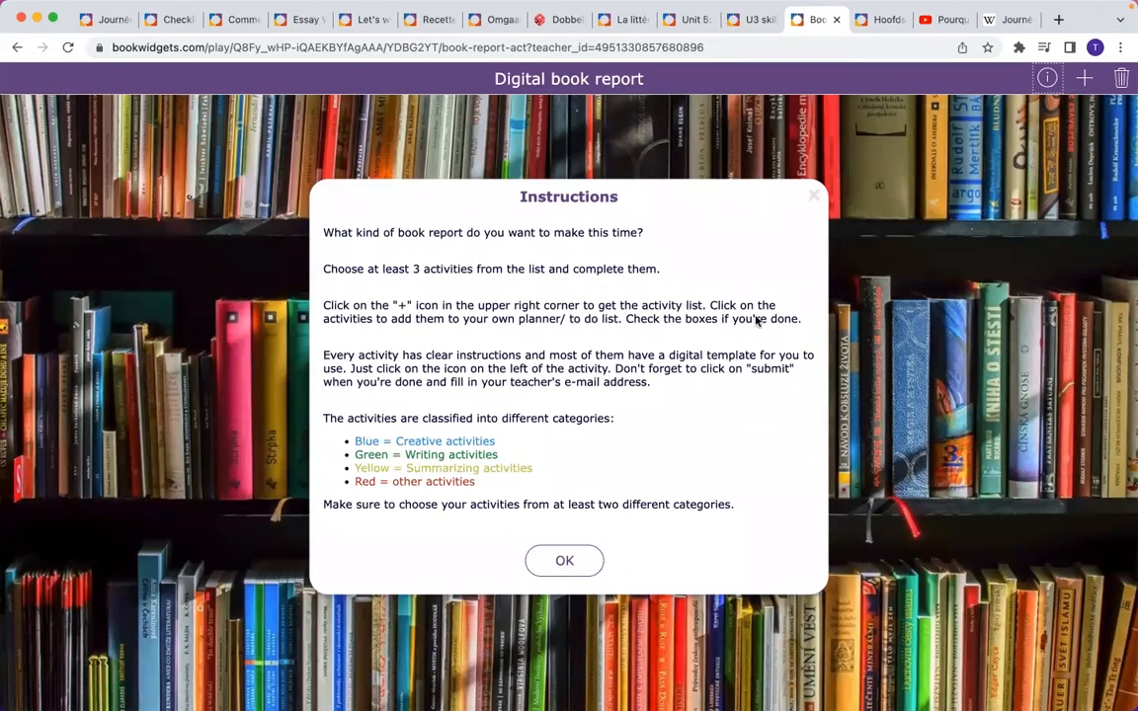
click(813, 196)
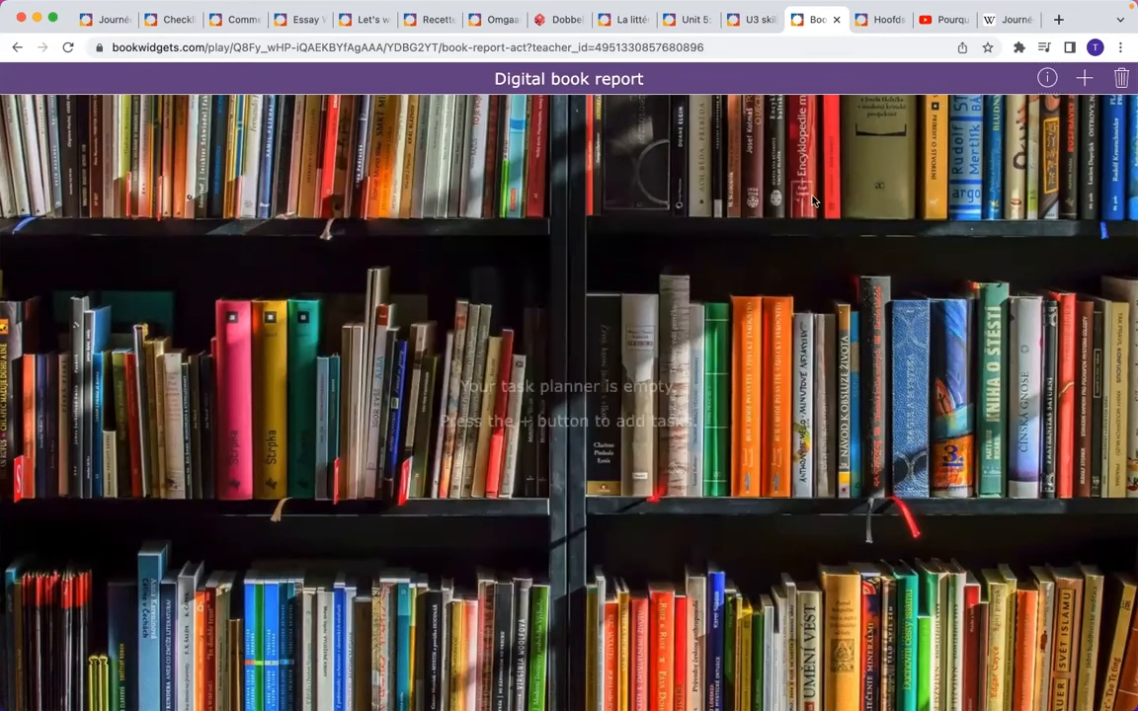
- Switch to the Hoofdsteden van Europa planner and look through its preset tasks
click(886, 32)
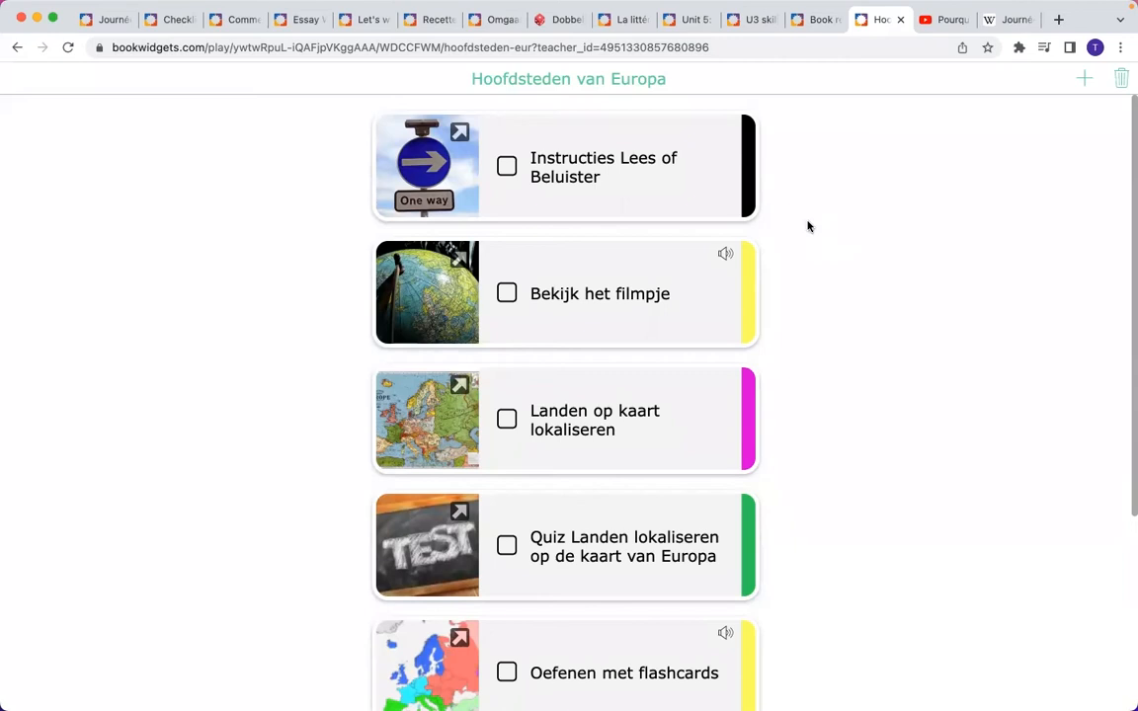
scroll(807, 226, down, 5)
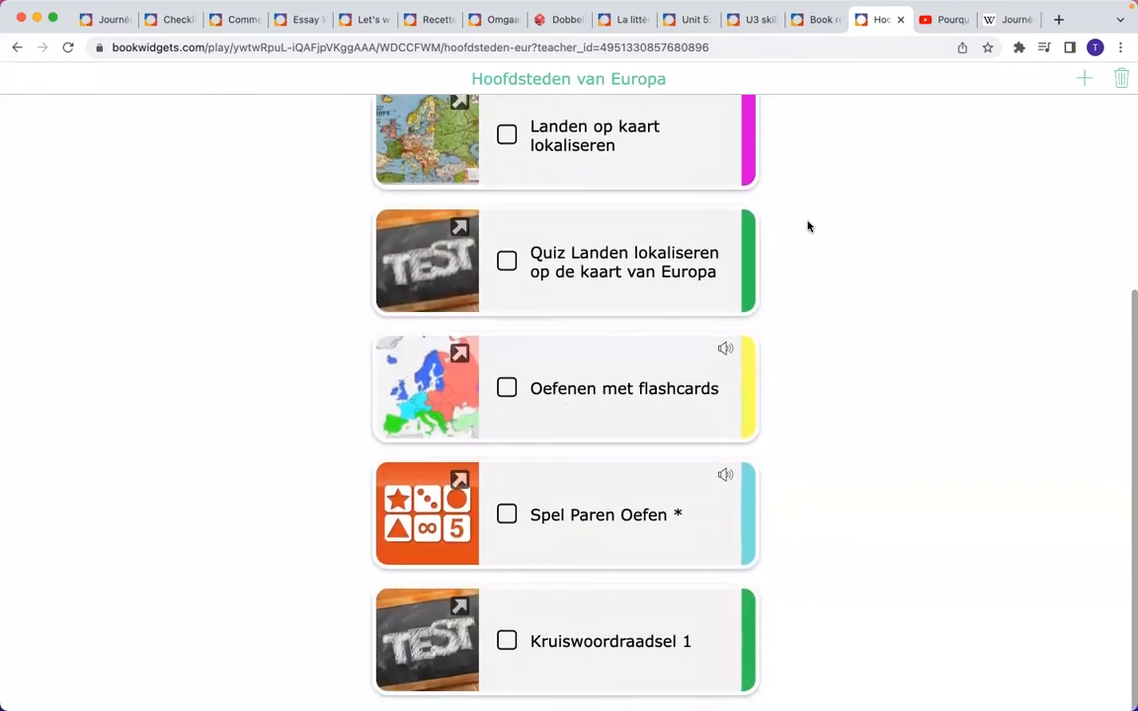
scroll(808, 226, up, 3)
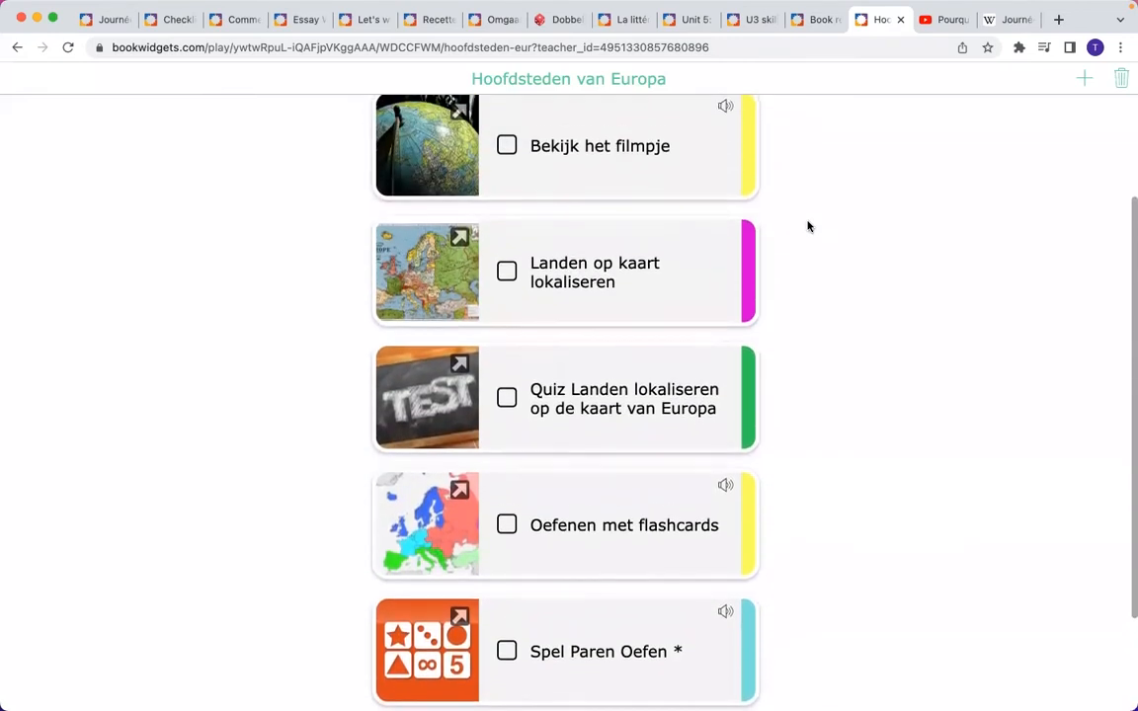
scroll(808, 226, up, 3)
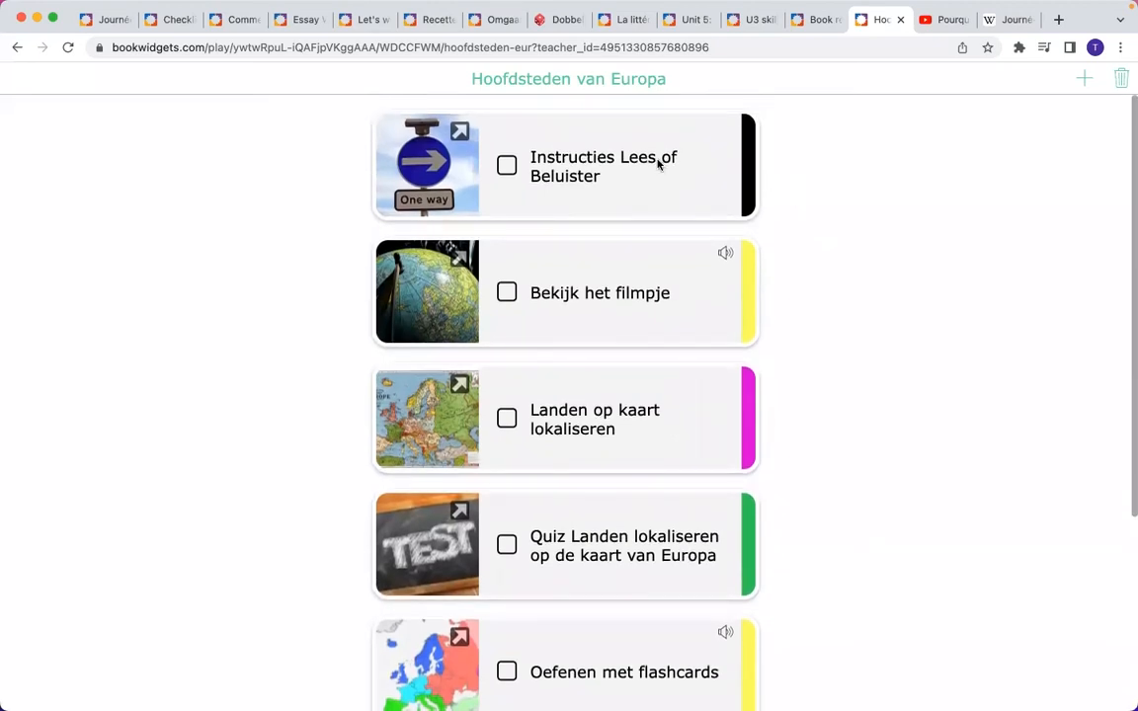
scroll(919, 258, down, 5)
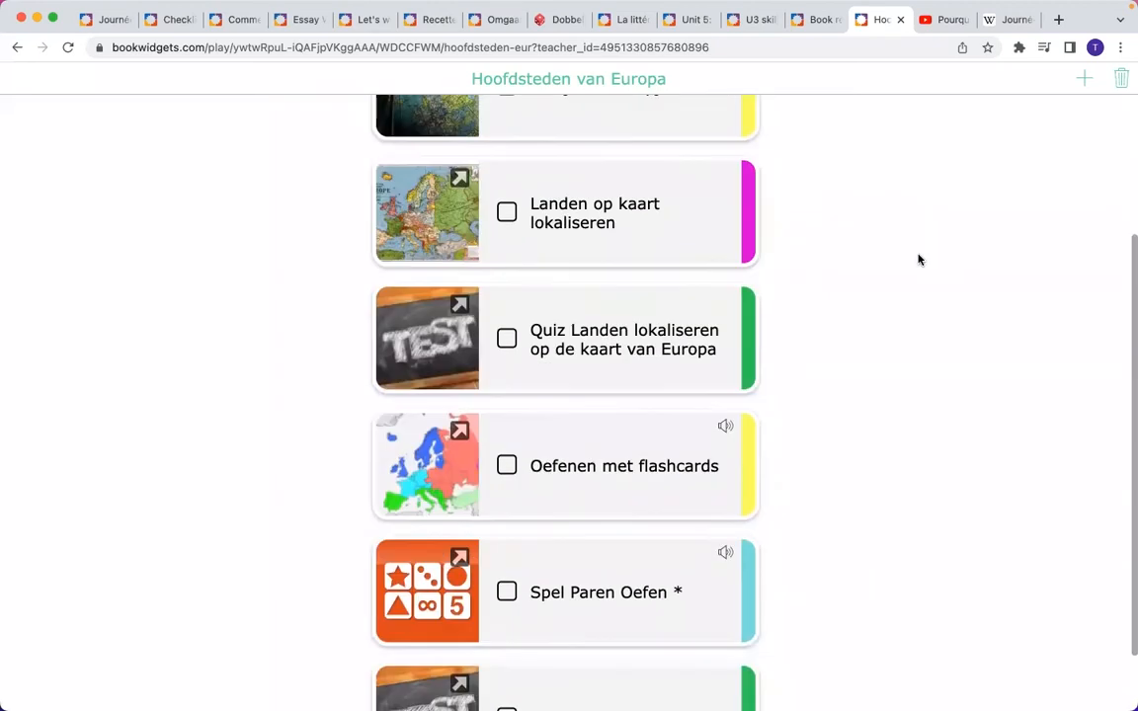
- Browse the extra activities that can be added to the Hoofdsteden van Europa planner and close the list
click(1084, 79)
scroll(1043, 231, down, 5)
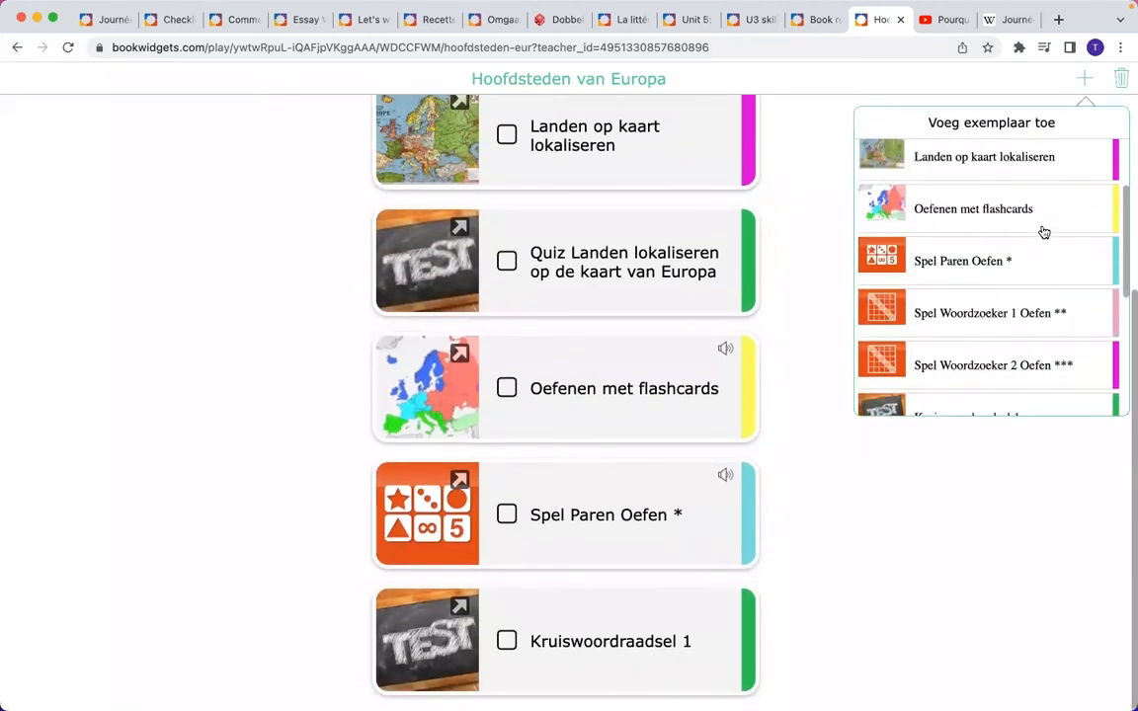
scroll(1043, 231, down, 5)
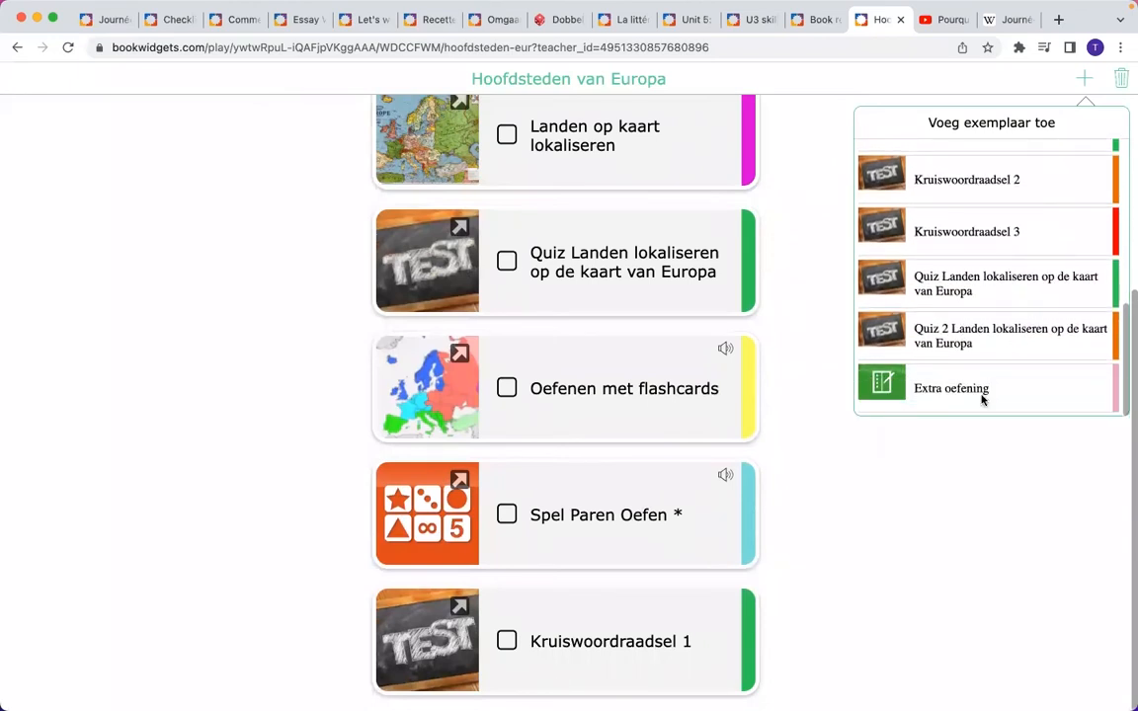
scroll(993, 364, up, 3)
scroll(991, 362, up, 6)
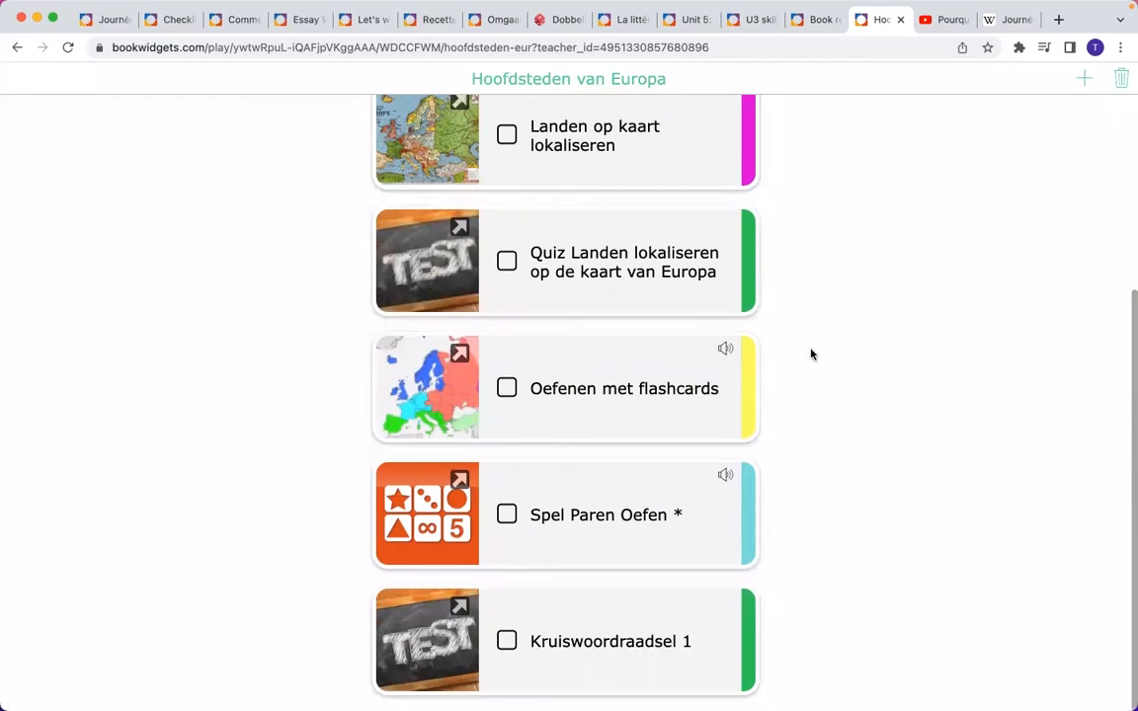
- Open the activity linked to "Instructies Lees of Beluister" and read through its text, including the colour explanation
scroll(780, 436, up, 5)
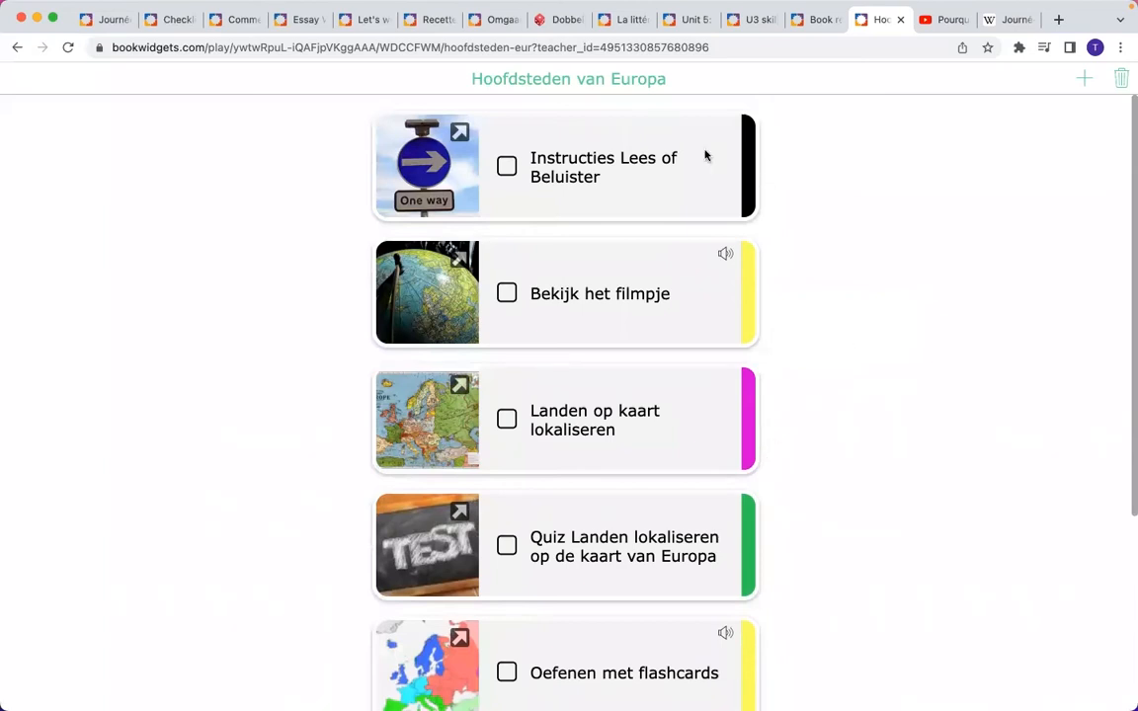
click(428, 176)
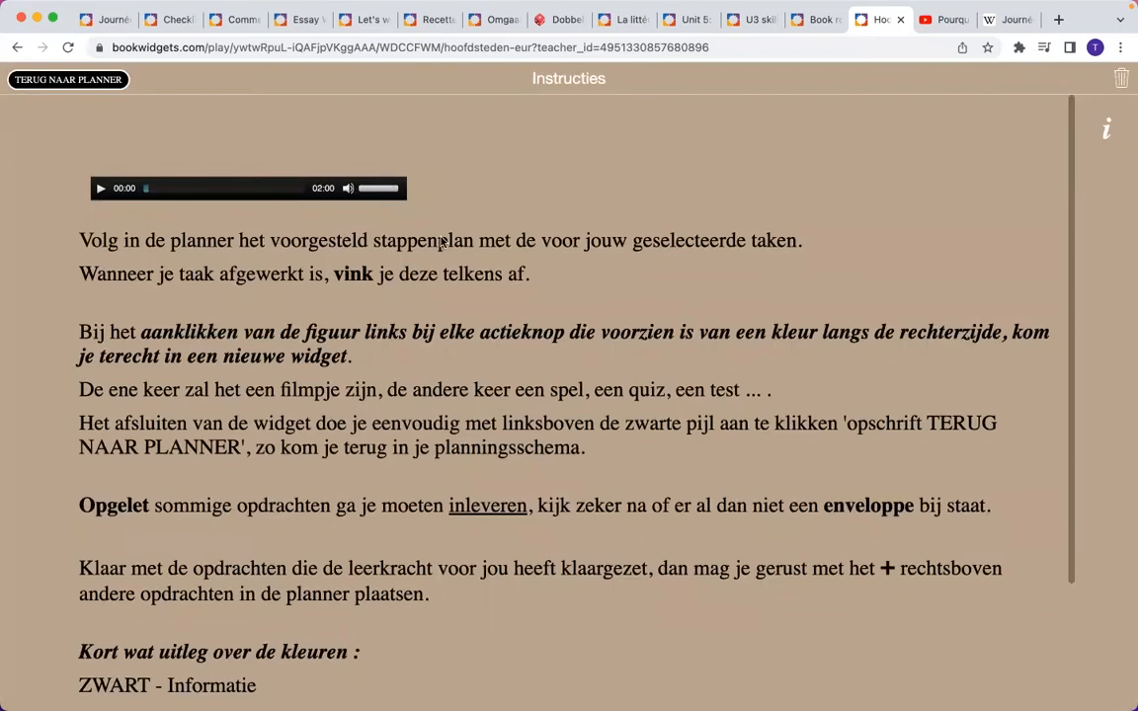
scroll(420, 298, down, 3)
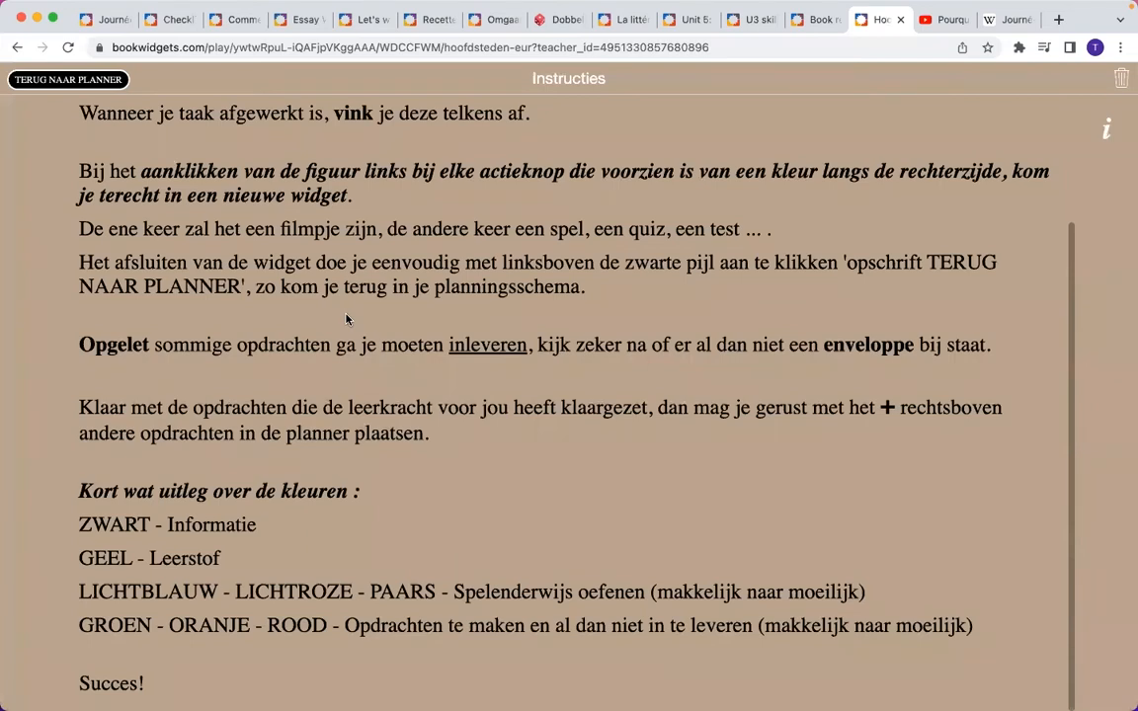
- Return to the Digital book report planner, show its instructions for comparison and dismiss them
click(632, 20)
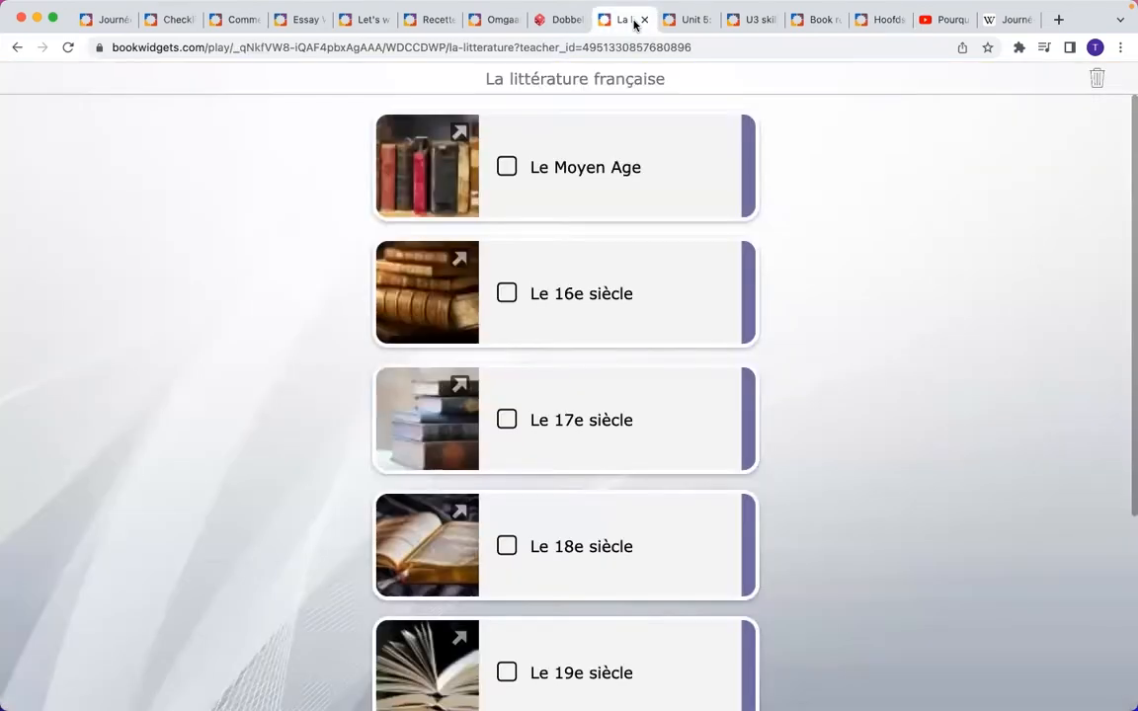
click(810, 20)
click(1047, 78)
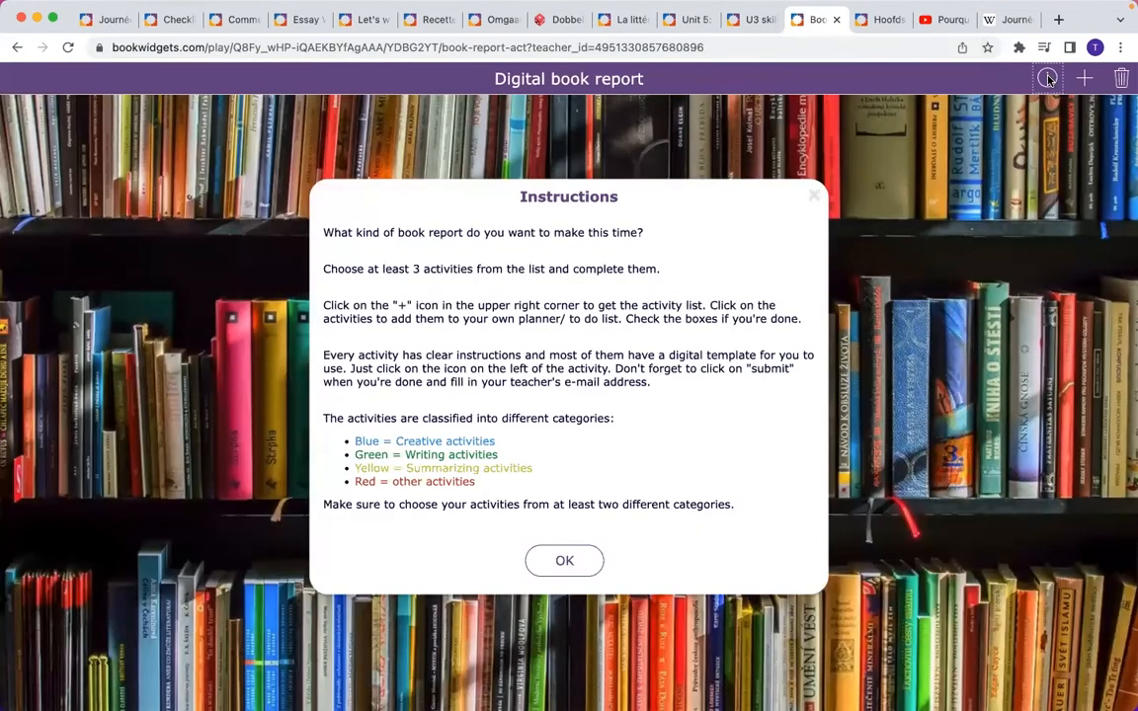
click(574, 561)
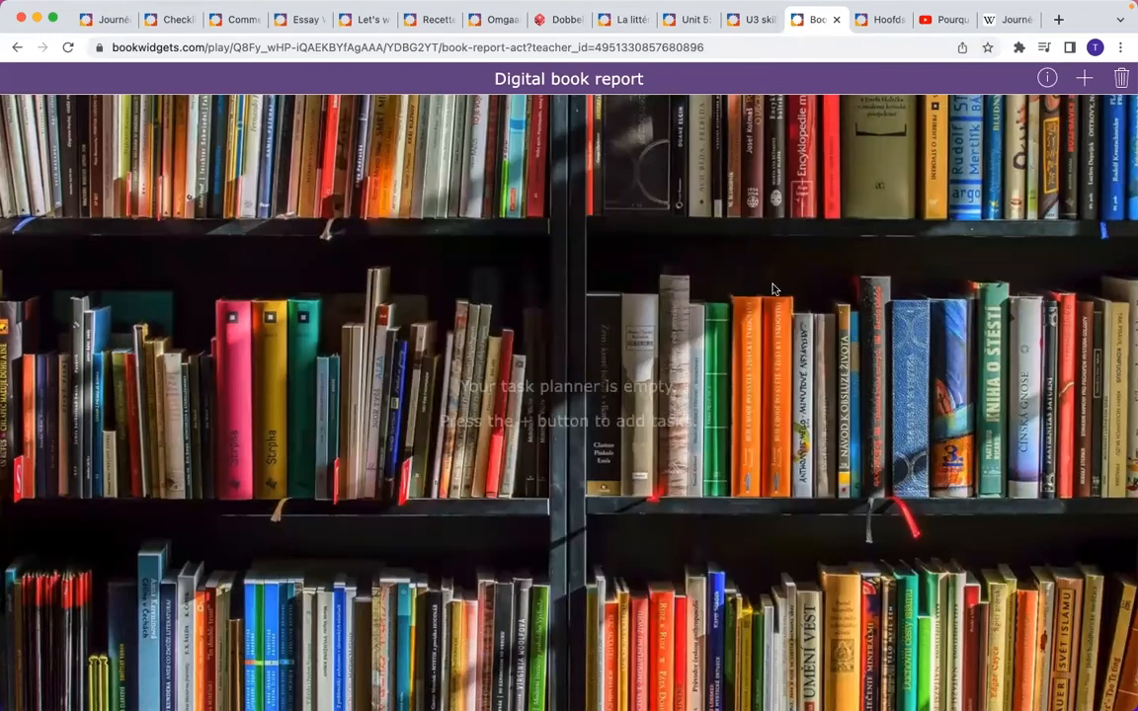
- Go back to the Instructies page of Hoofdsteden van Europa, review its text and return to the planner
click(889, 19)
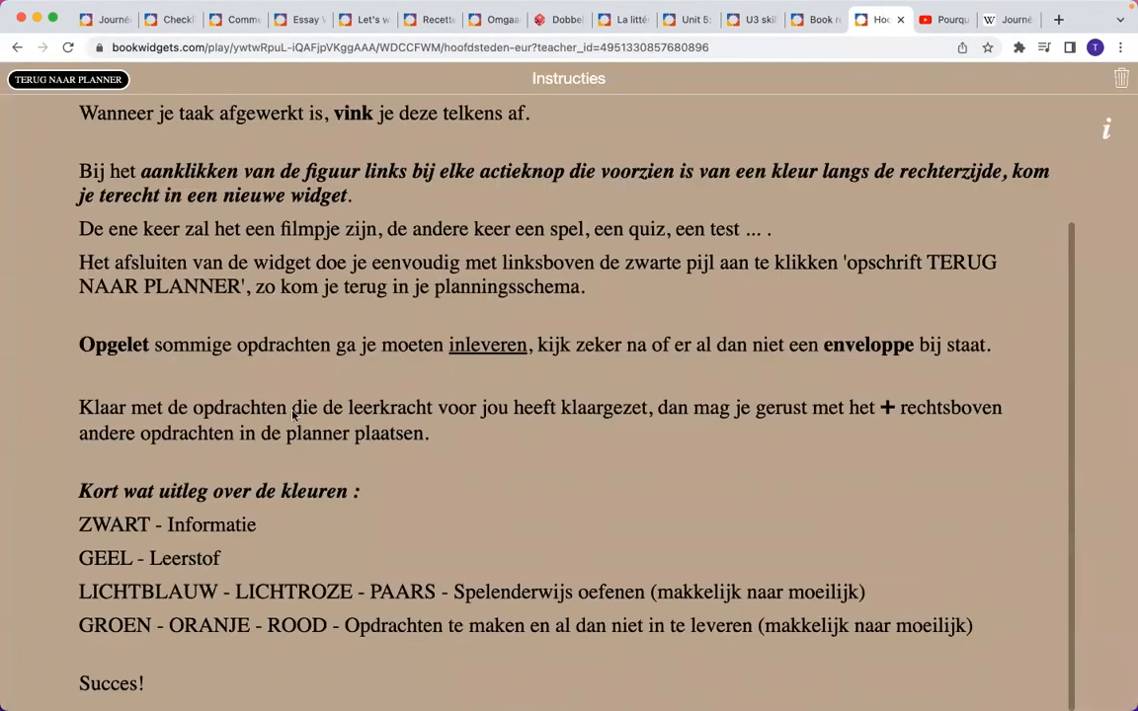
scroll(292, 414, up, 3)
scroll(292, 414, down, 3)
scroll(292, 415, up, 3)
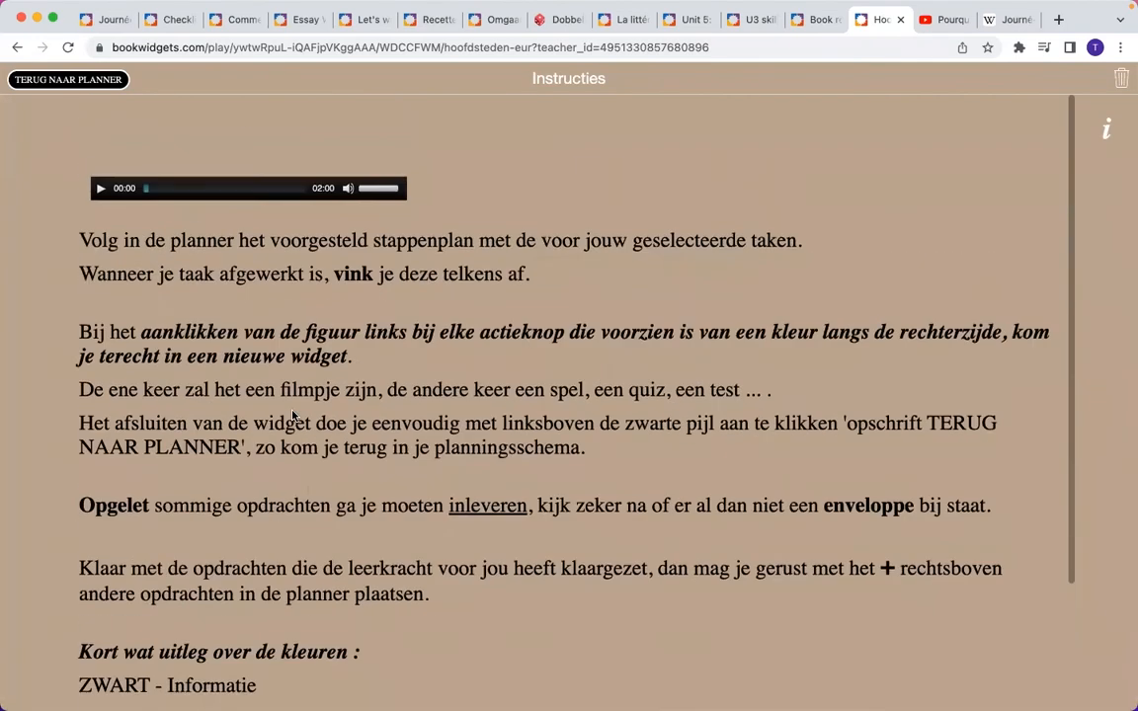
click(71, 81)
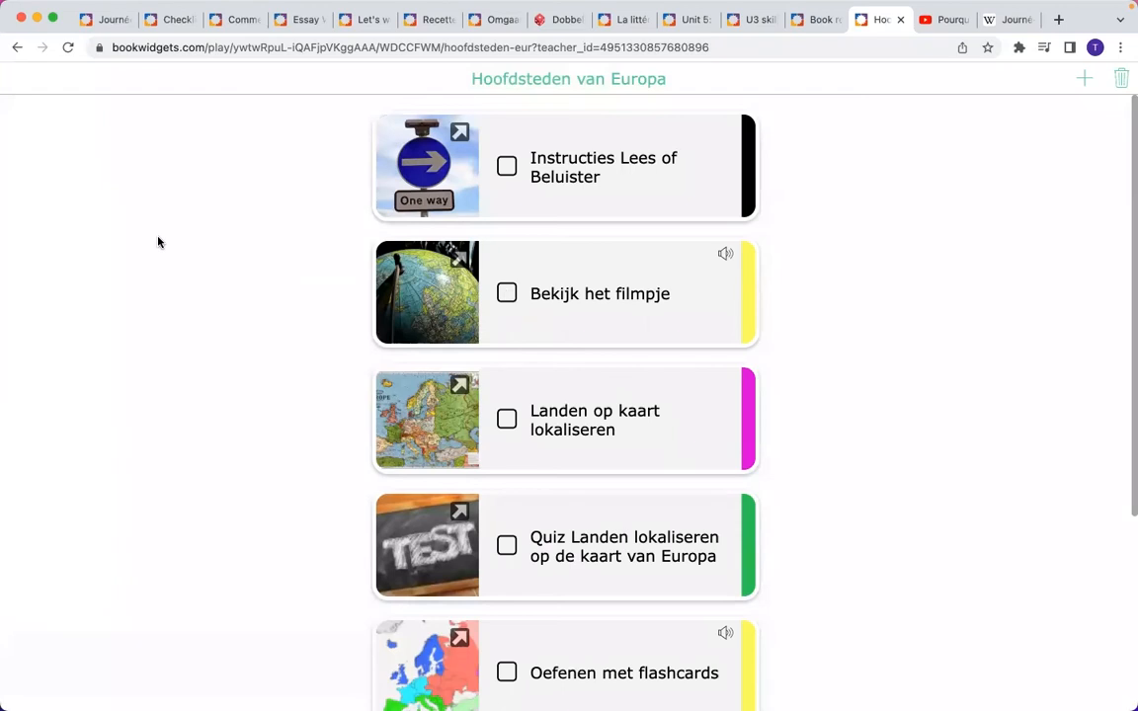
- Switch to the BookWidgets widget type selection, look through the available types and filter them by "plan"
click(114, 28)
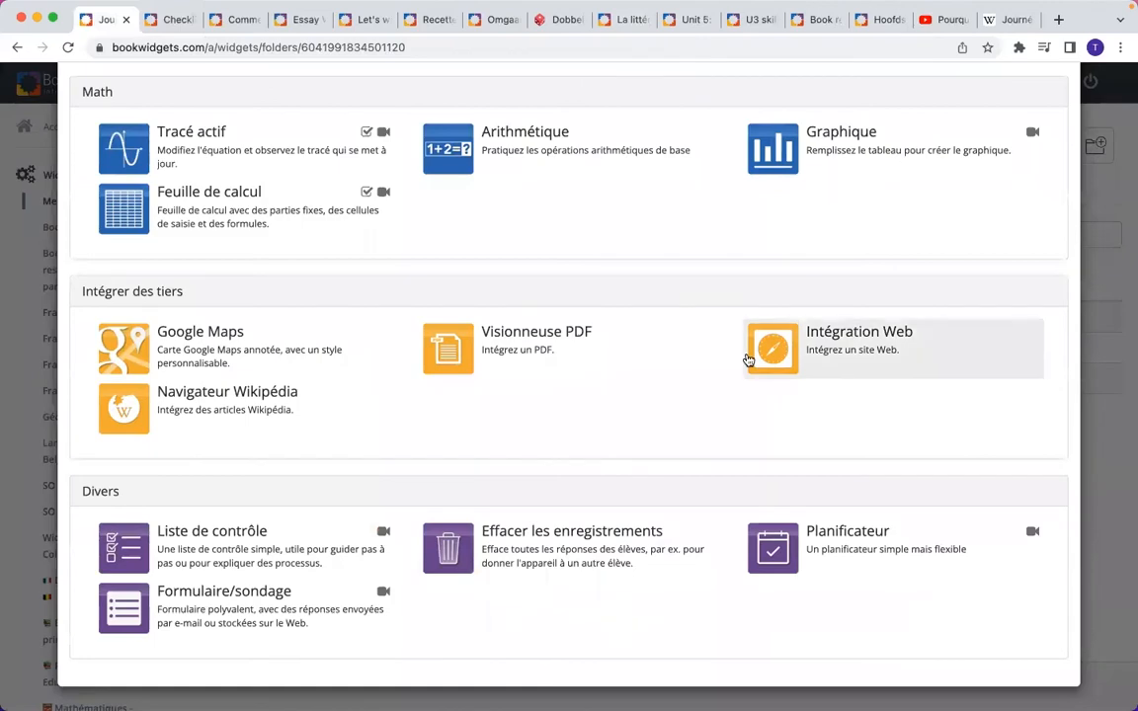
scroll(749, 357, up, 10)
scroll(748, 358, up, 5)
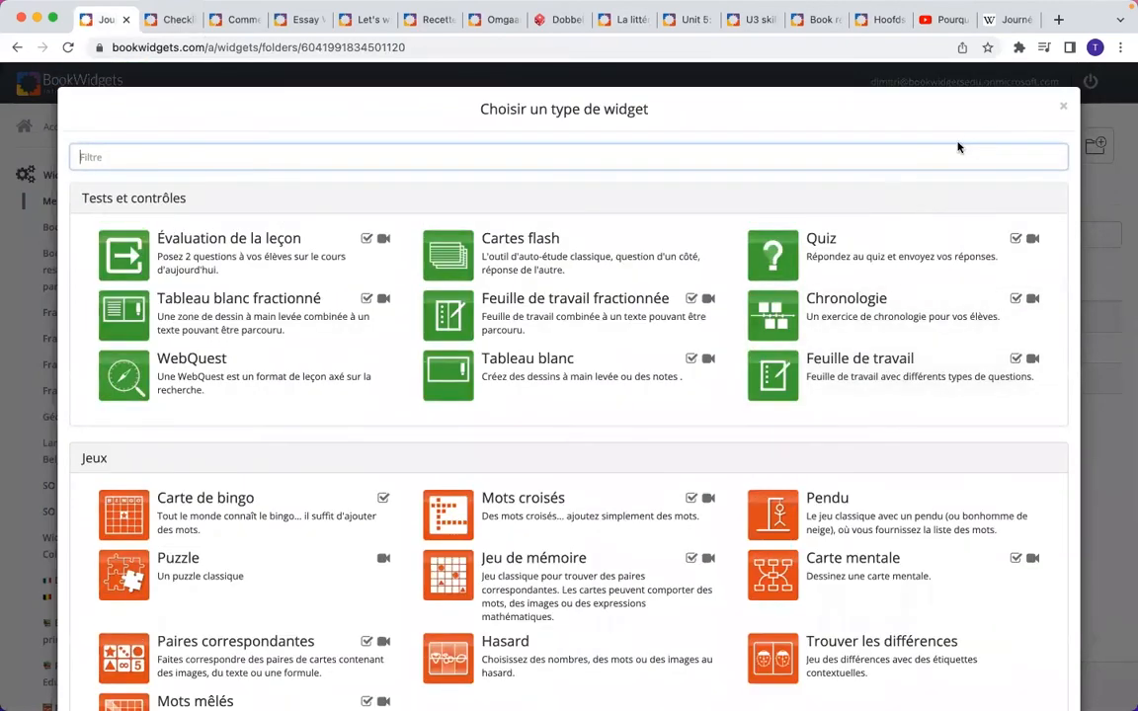
scroll(853, 223, down, 10)
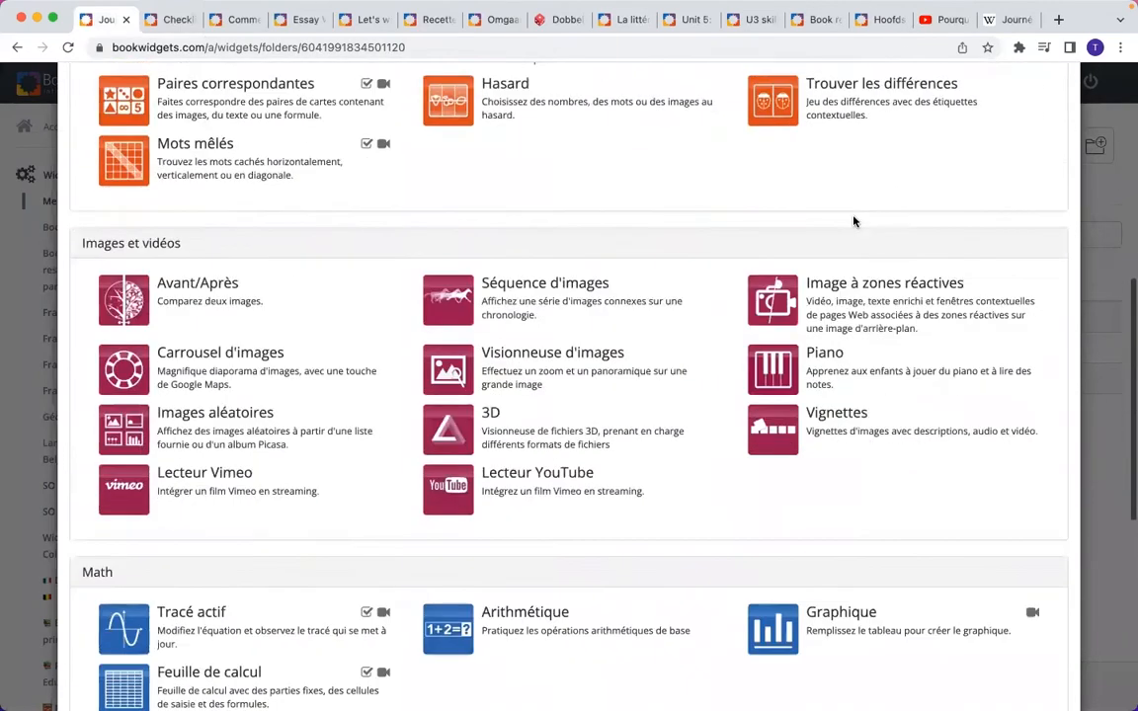
scroll(854, 221, down, 2)
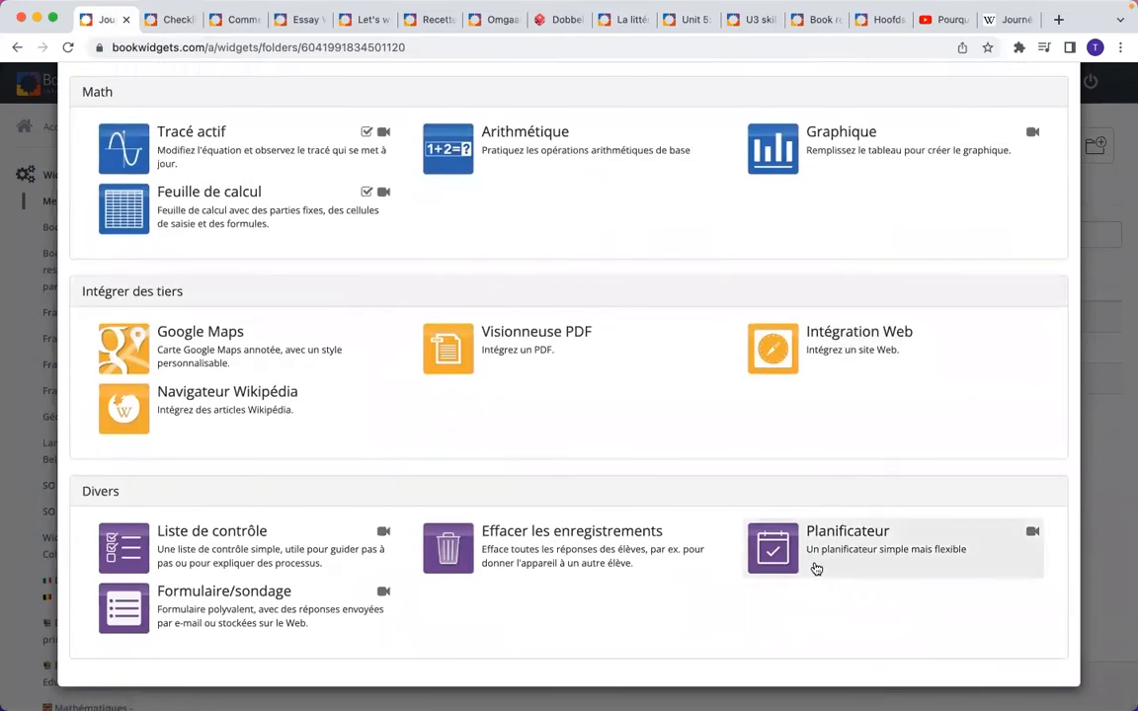
scroll(814, 570, up, 12)
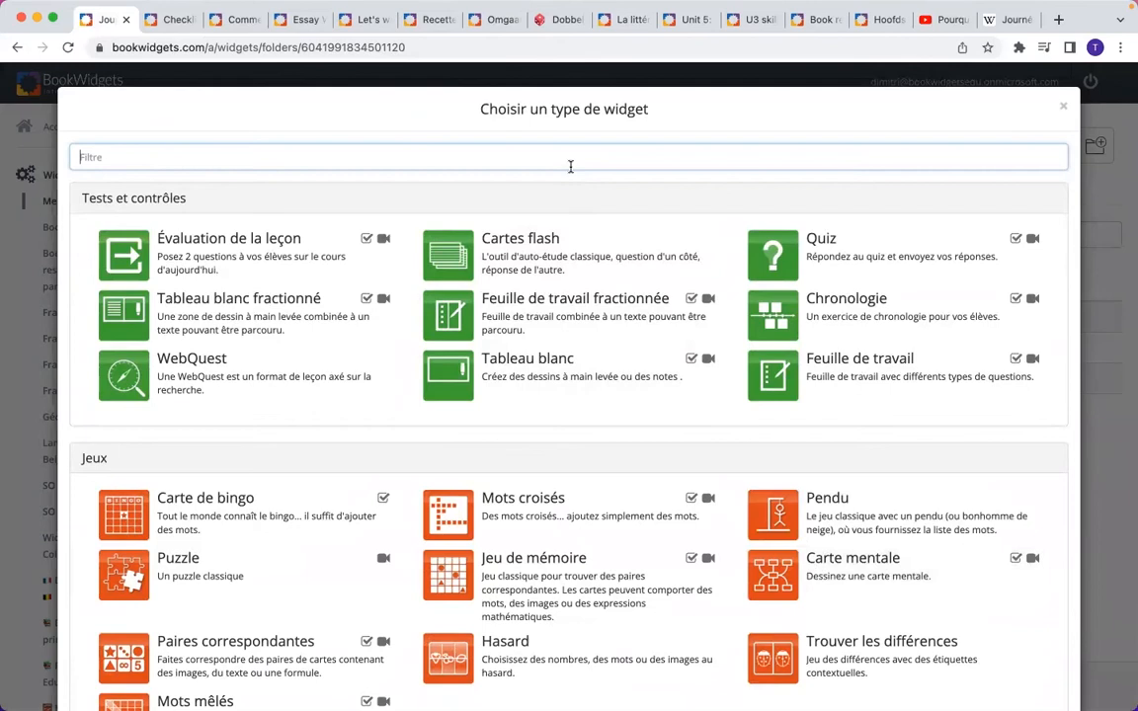
text(plan)
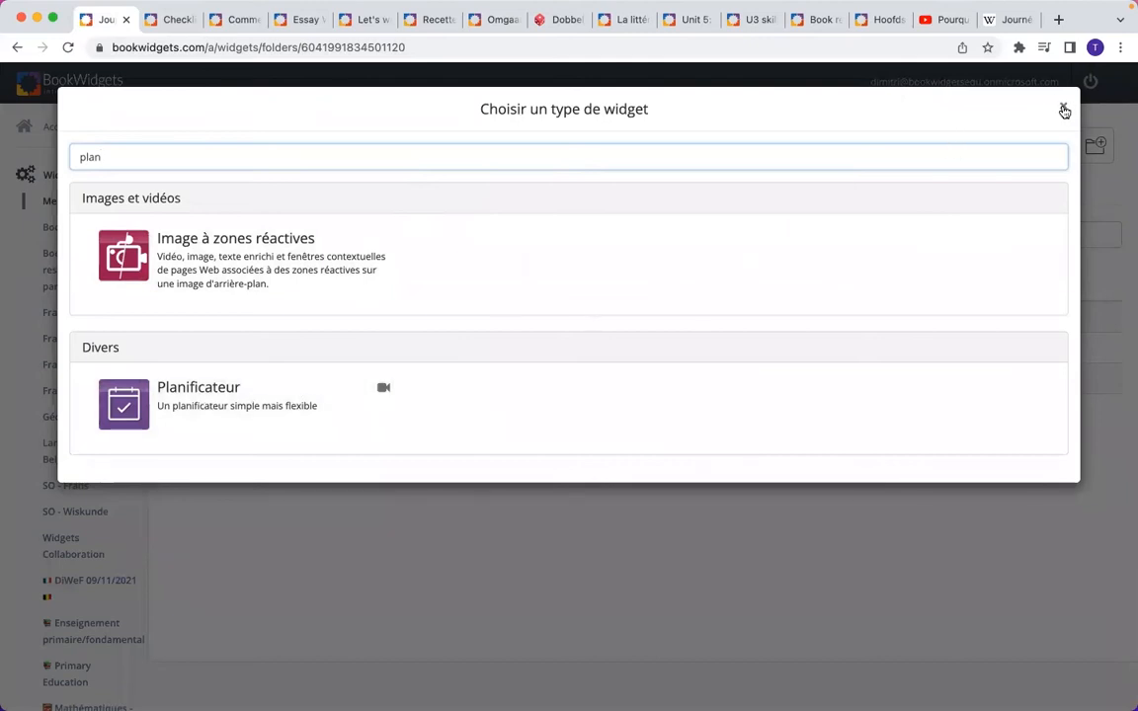
- Close the widget type selection and go up from the Journée mondiale de l'Afrique folder to Mes widgets
click(1063, 109)
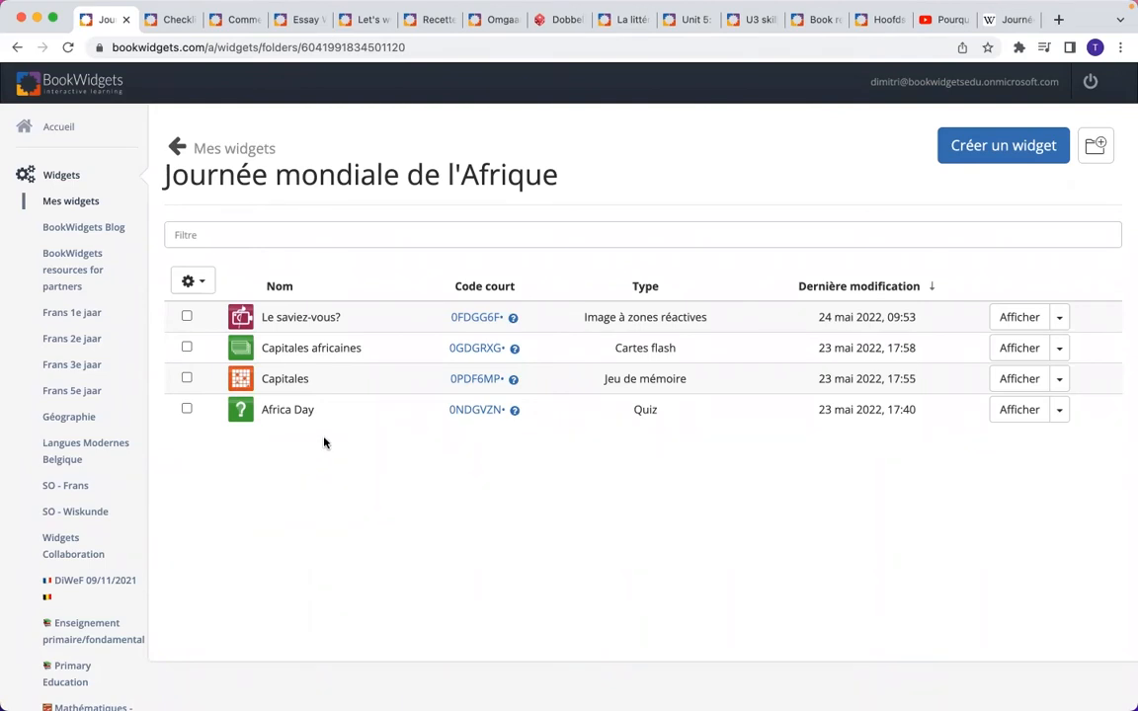
click(246, 150)
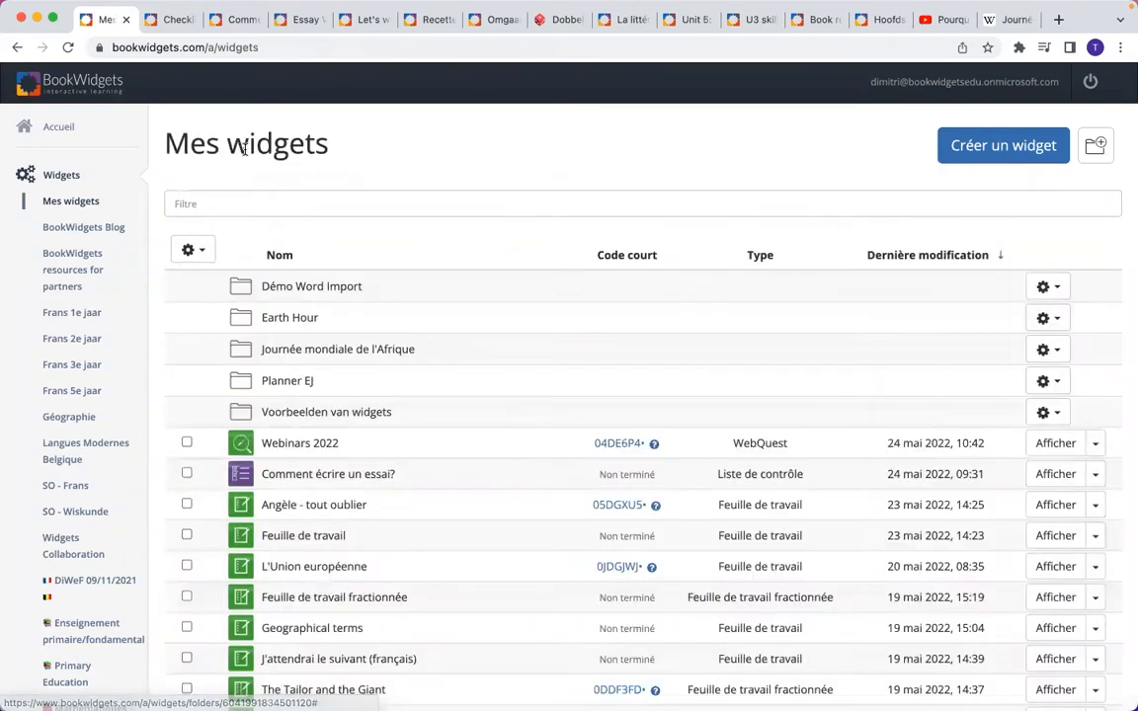
- Preview Le saviez-vous? from the Journée mondiale de l'Afrique folder, try its Sahara and Afrique du Sud hotspots and close it
click(361, 359)
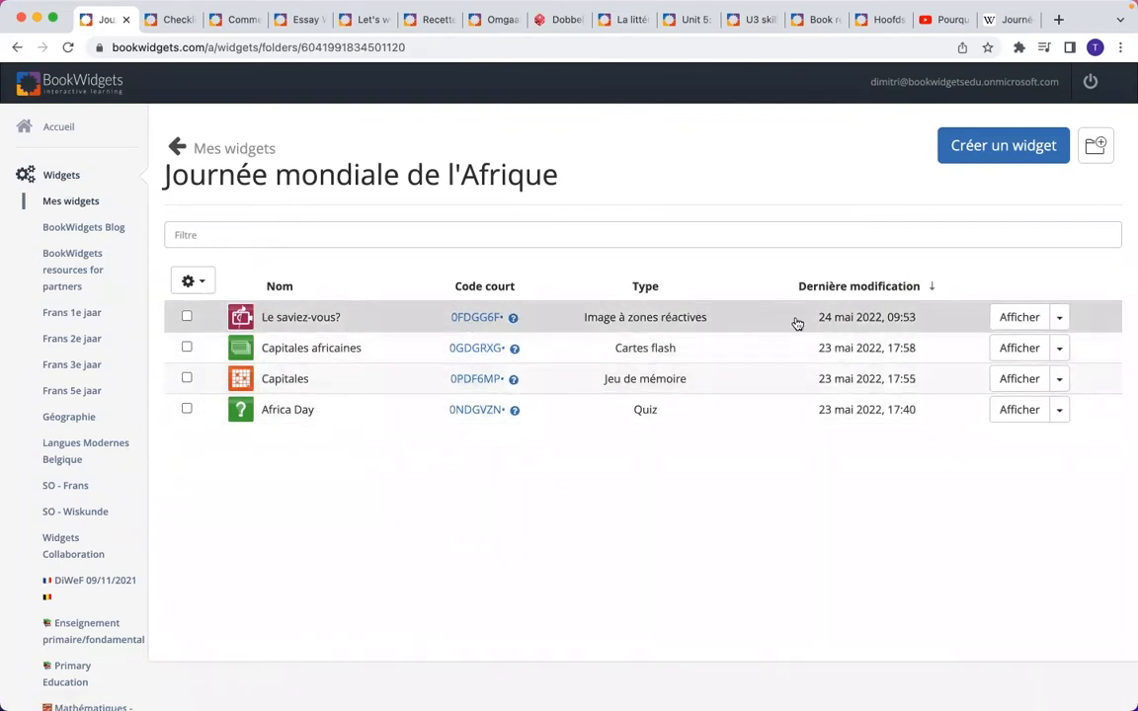
click(1011, 321)
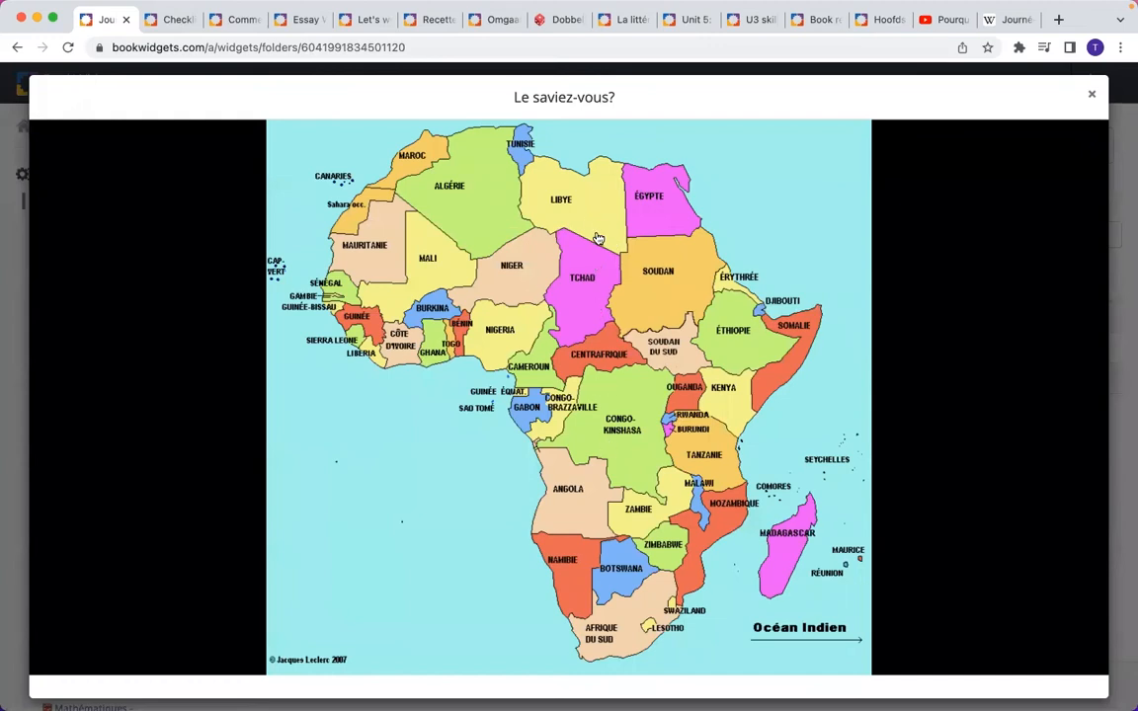
click(534, 211)
scroll(632, 203, down, 5)
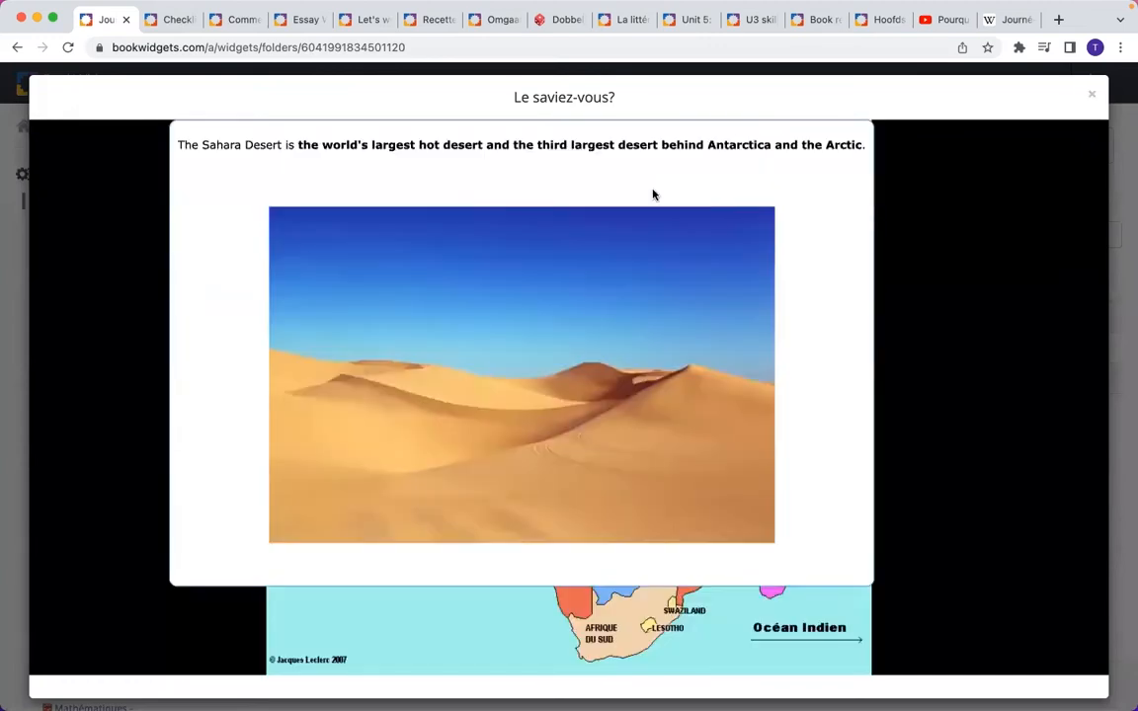
click(519, 601)
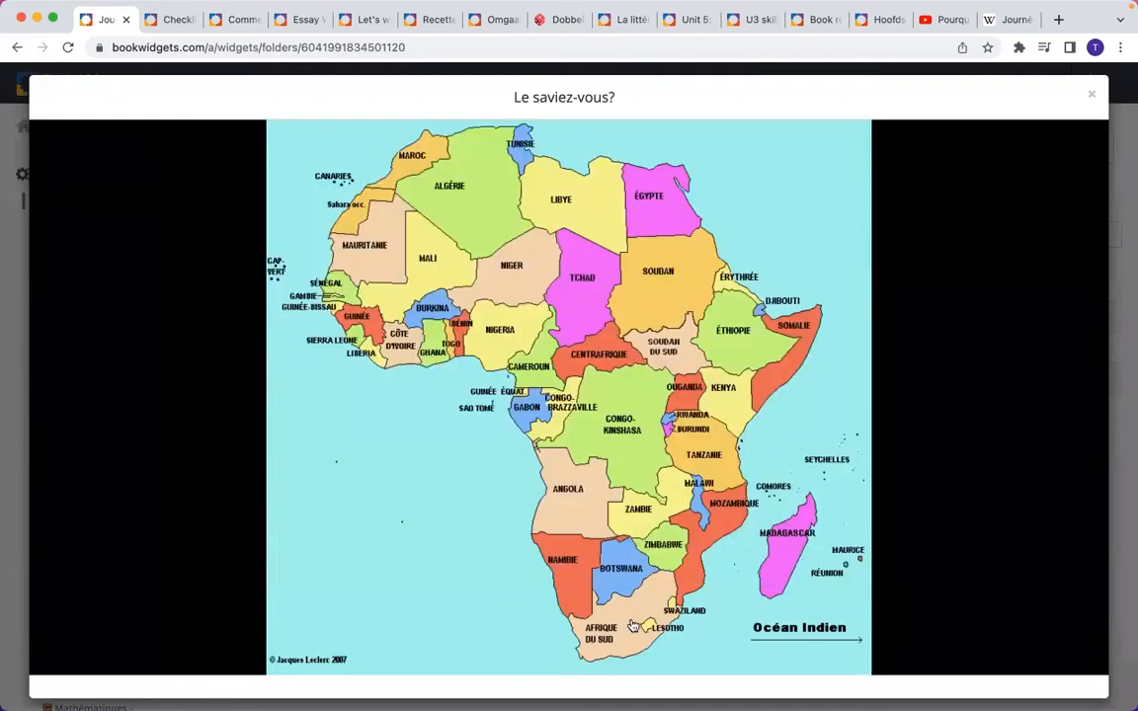
mouse_move(640, 629)
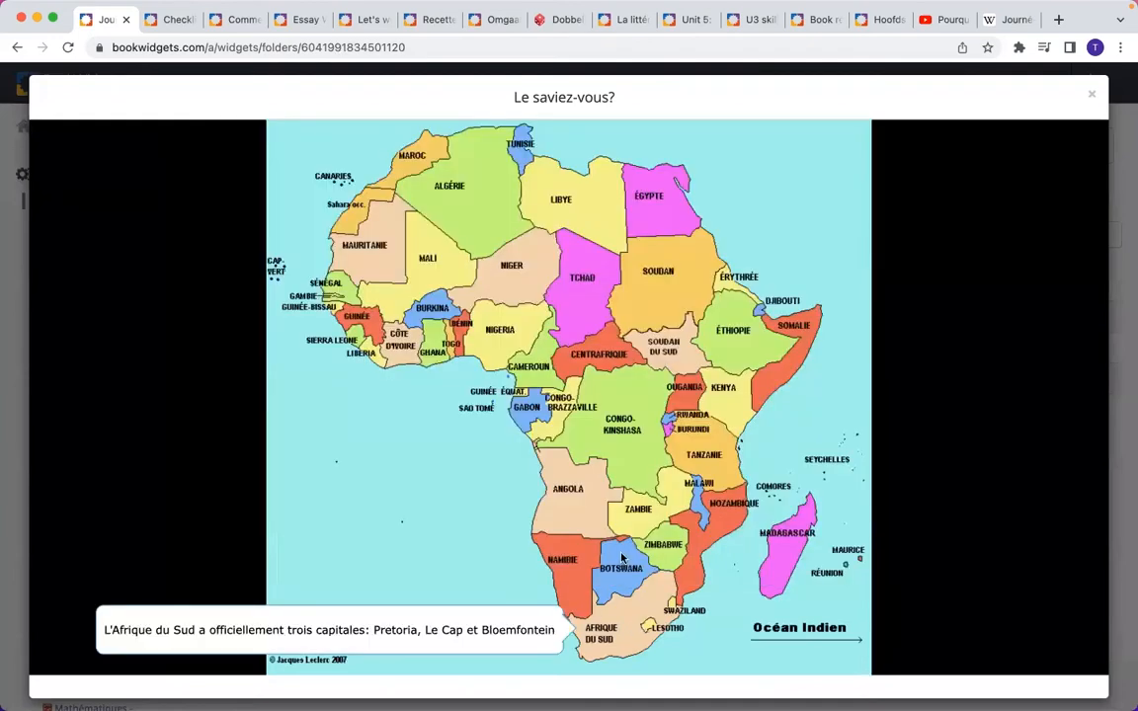
click(1092, 97)
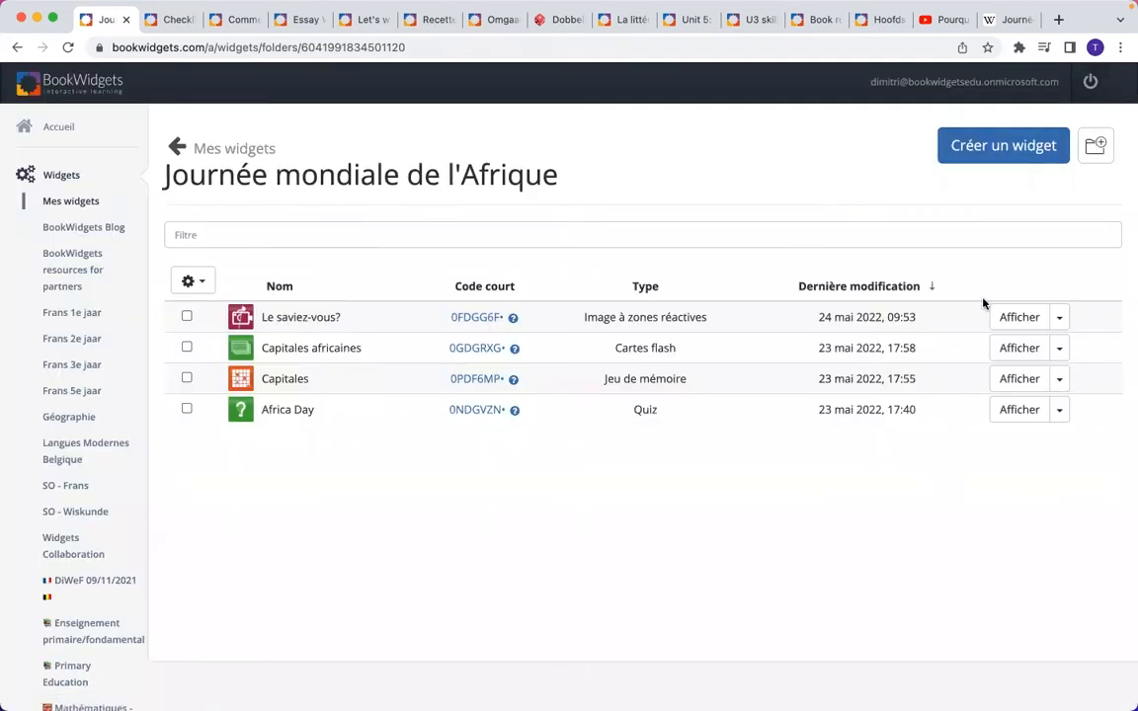
- Preview the Capitales africaines flashcards, flip through a few cards including Mali, and close the preview
click(1014, 355)
click(723, 426)
click(1072, 647)
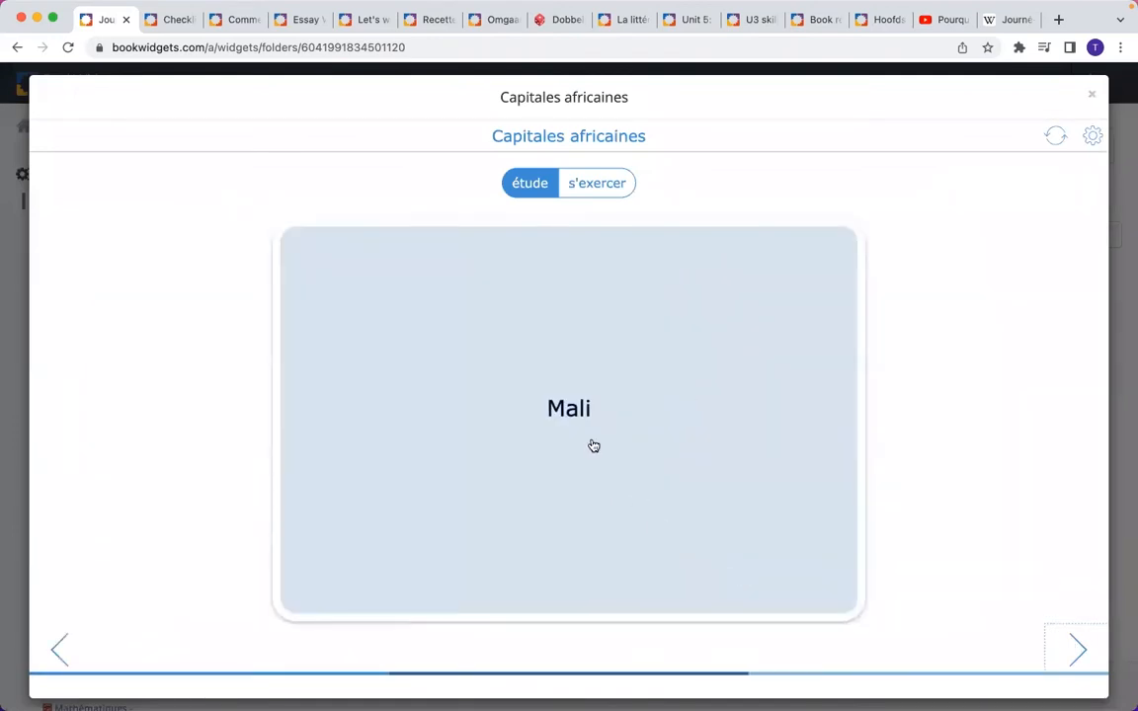
click(593, 446)
click(1091, 95)
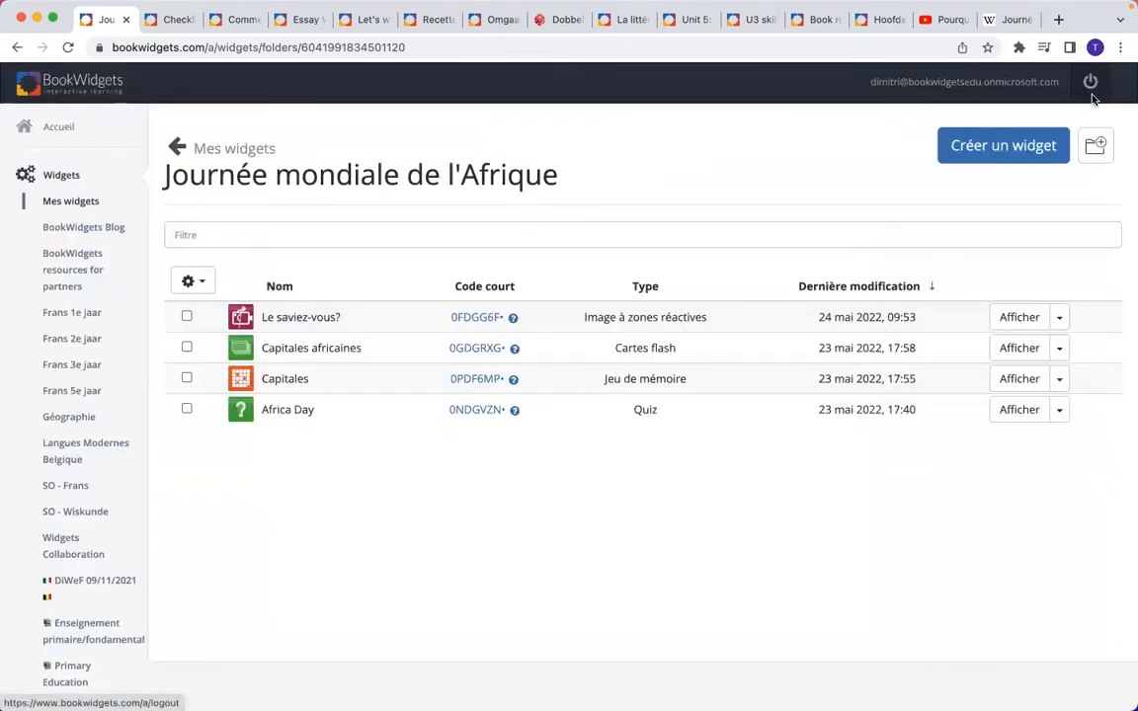
- Preview the Capitales memory game and turn over cards until Accra is paired with Ghana
click(1018, 380)
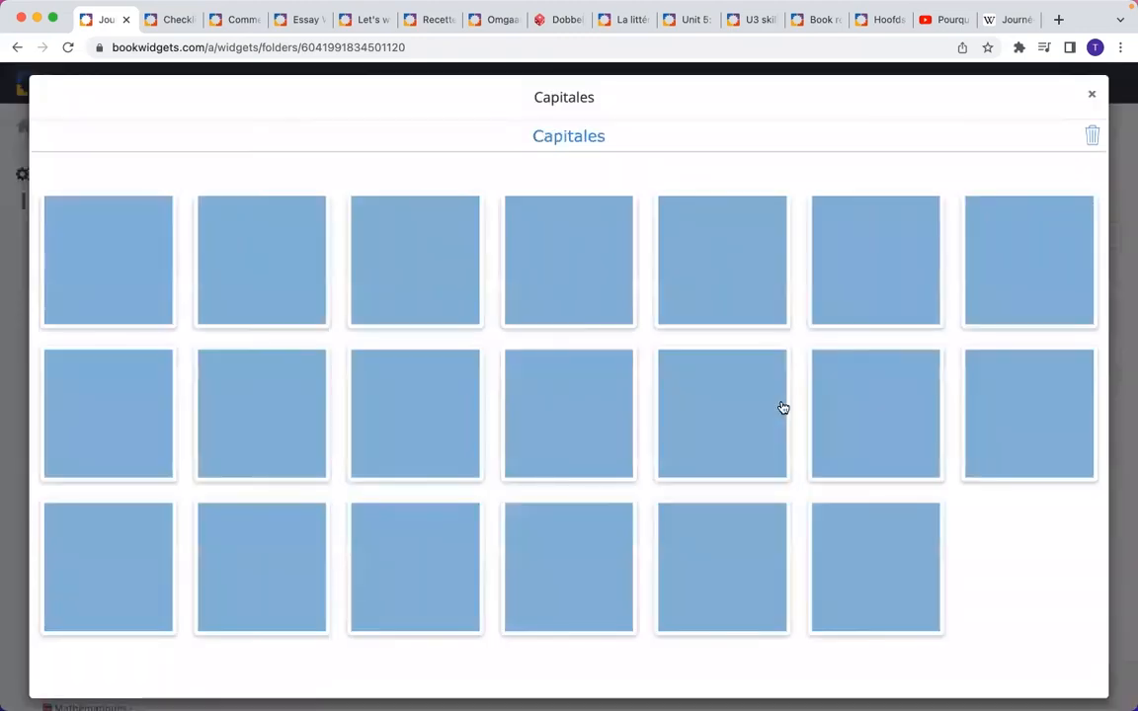
click(610, 296)
click(399, 442)
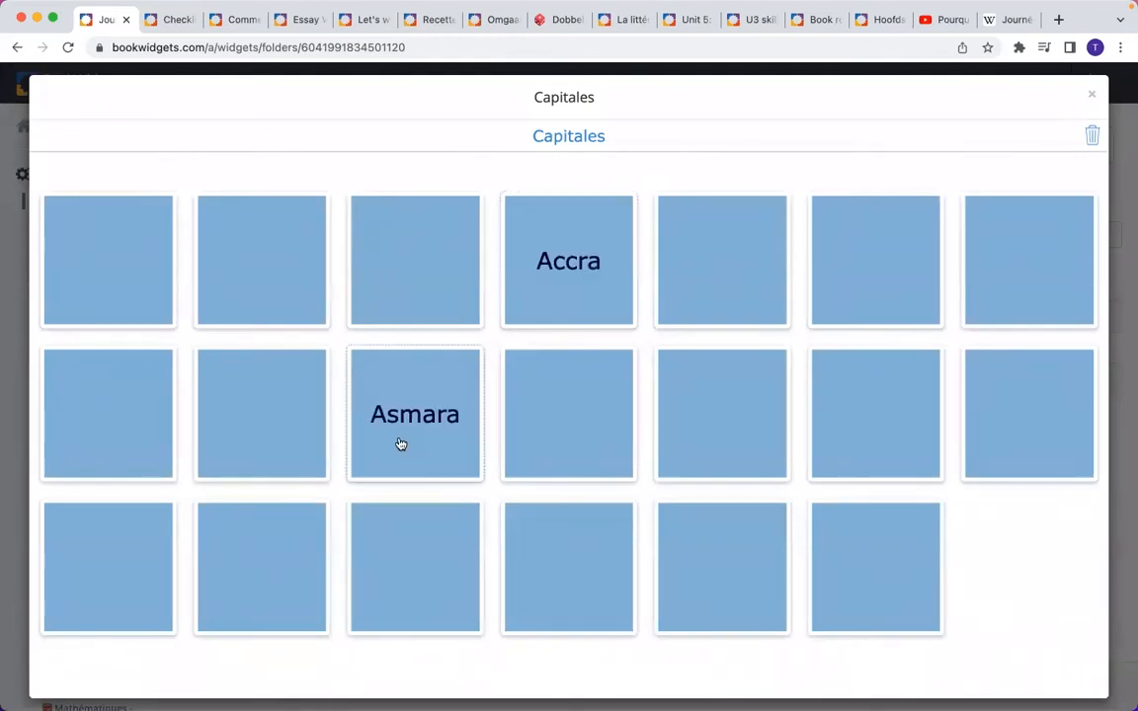
click(318, 444)
click(224, 568)
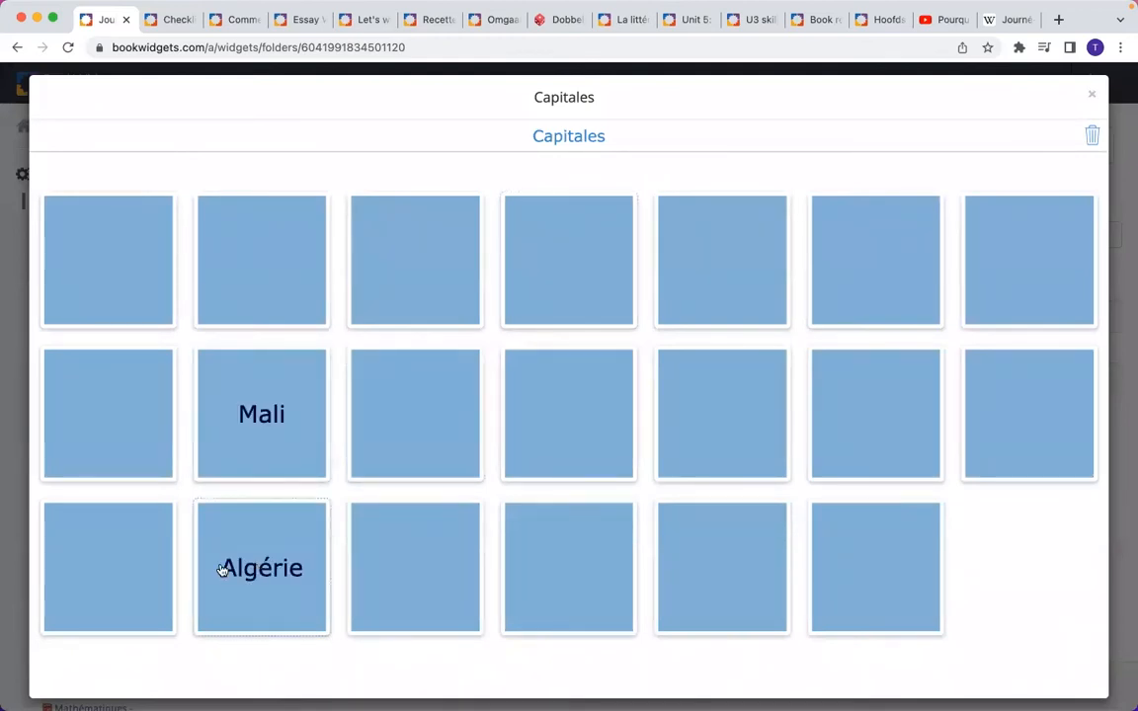
click(168, 569)
click(658, 415)
click(578, 303)
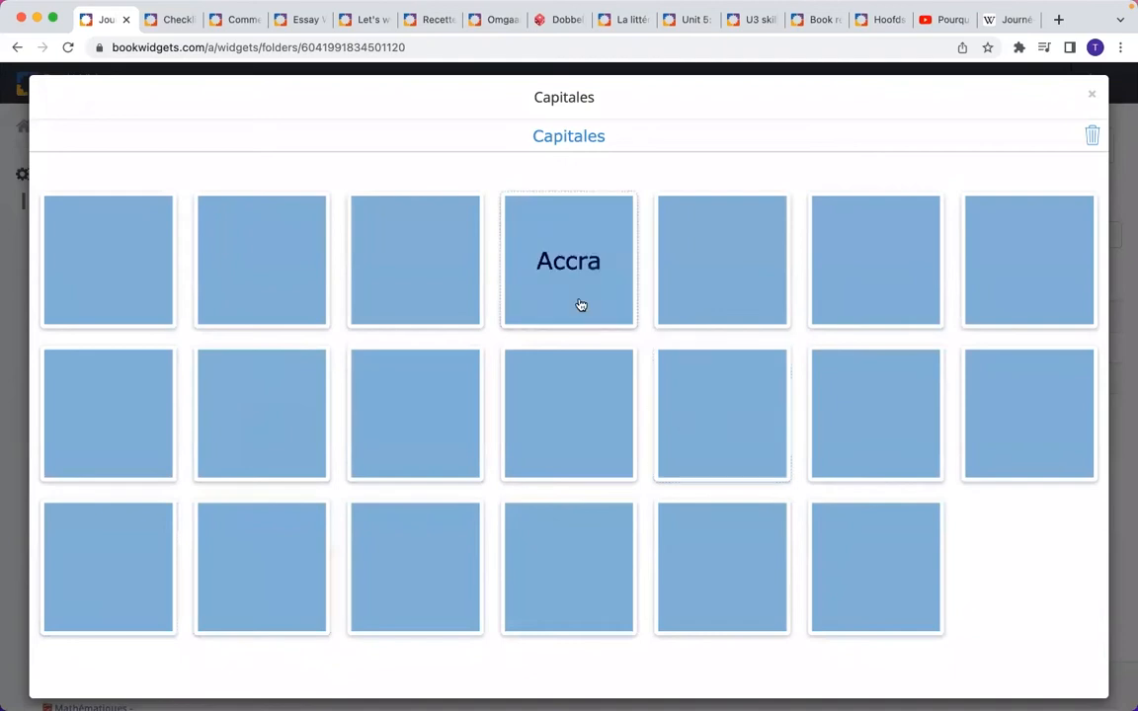
click(879, 254)
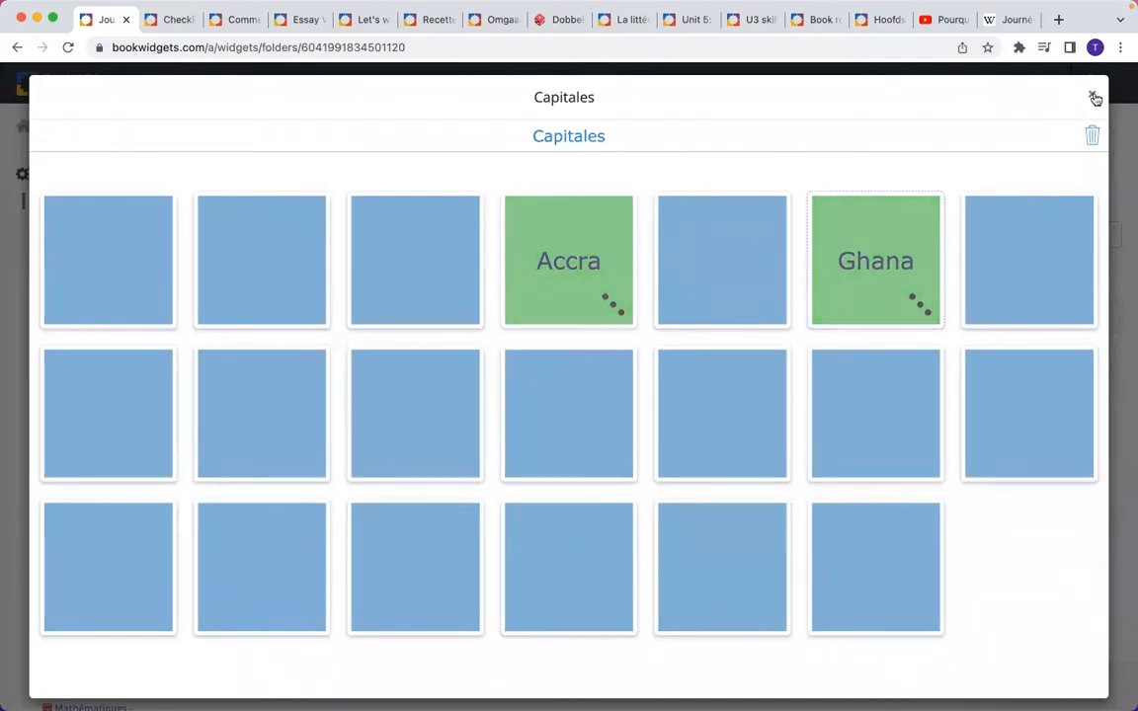
- Clear all cards in the Capitales memory game to restart it, and close the preview
click(1092, 135)
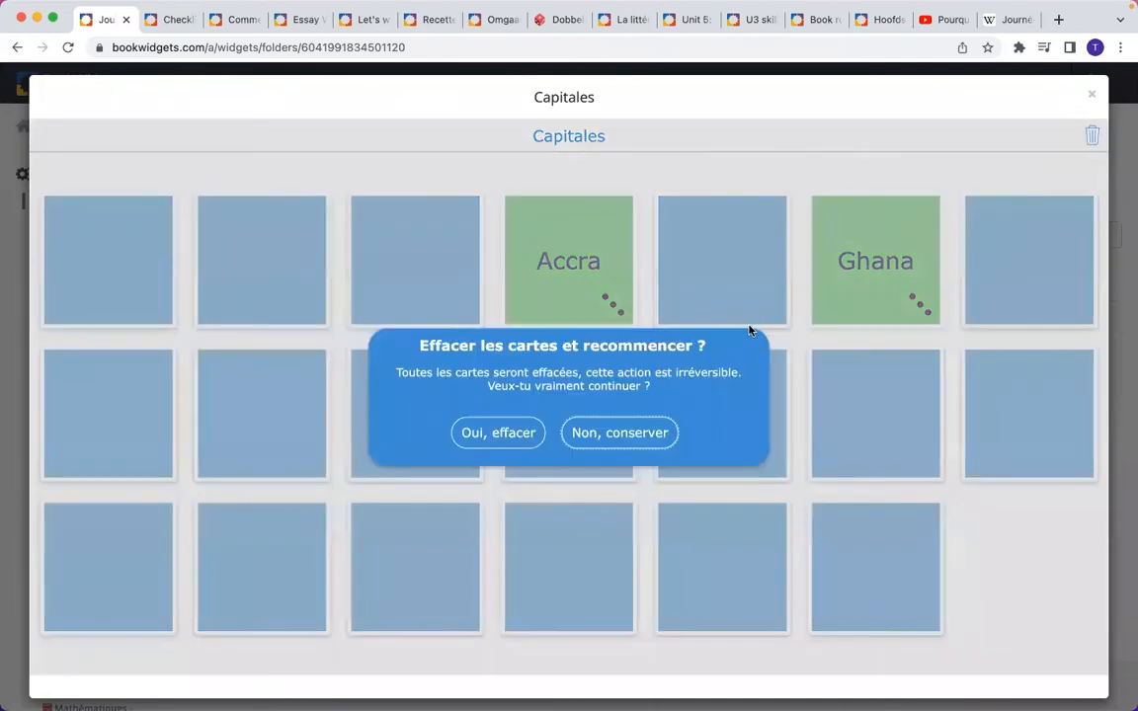
click(488, 433)
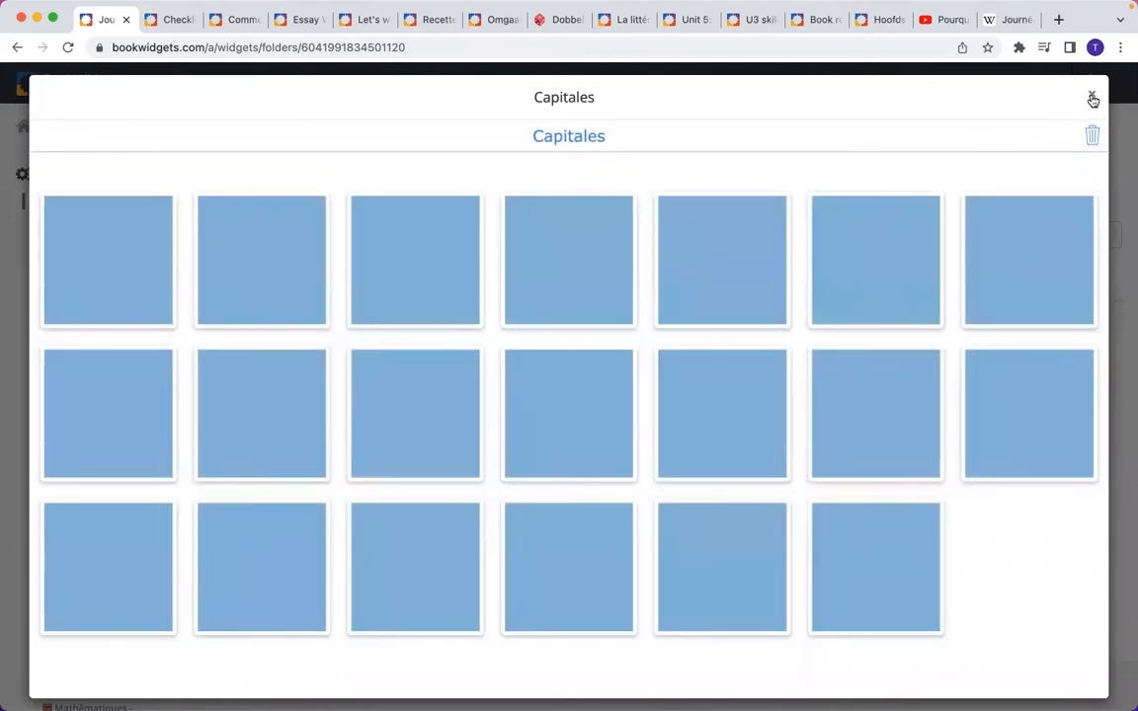
click(1091, 95)
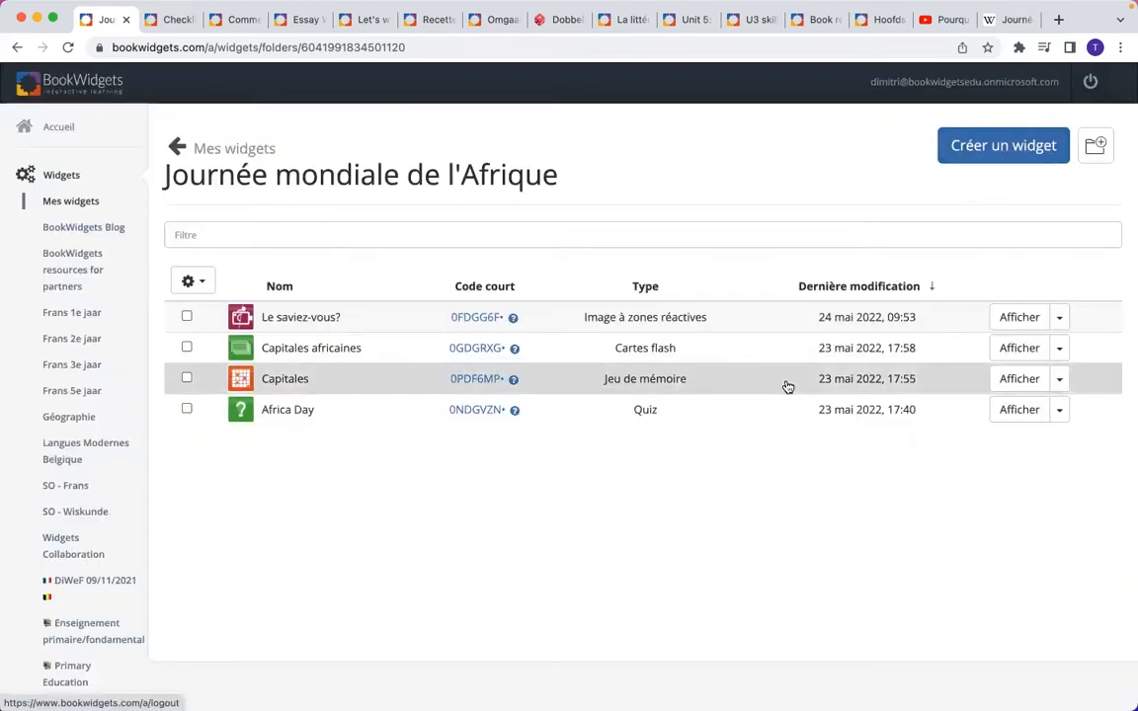
- Preview the Africa Day quiz, browse from its introduction to question 2, and close it
click(1005, 415)
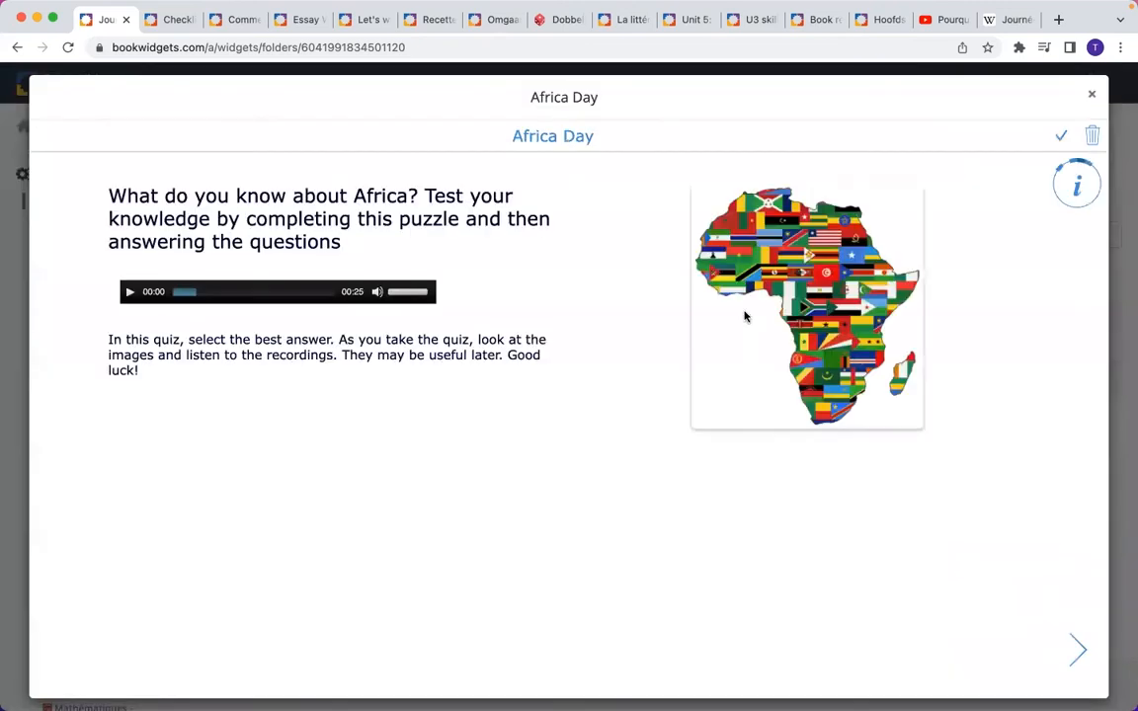
click(1077, 650)
click(1076, 650)
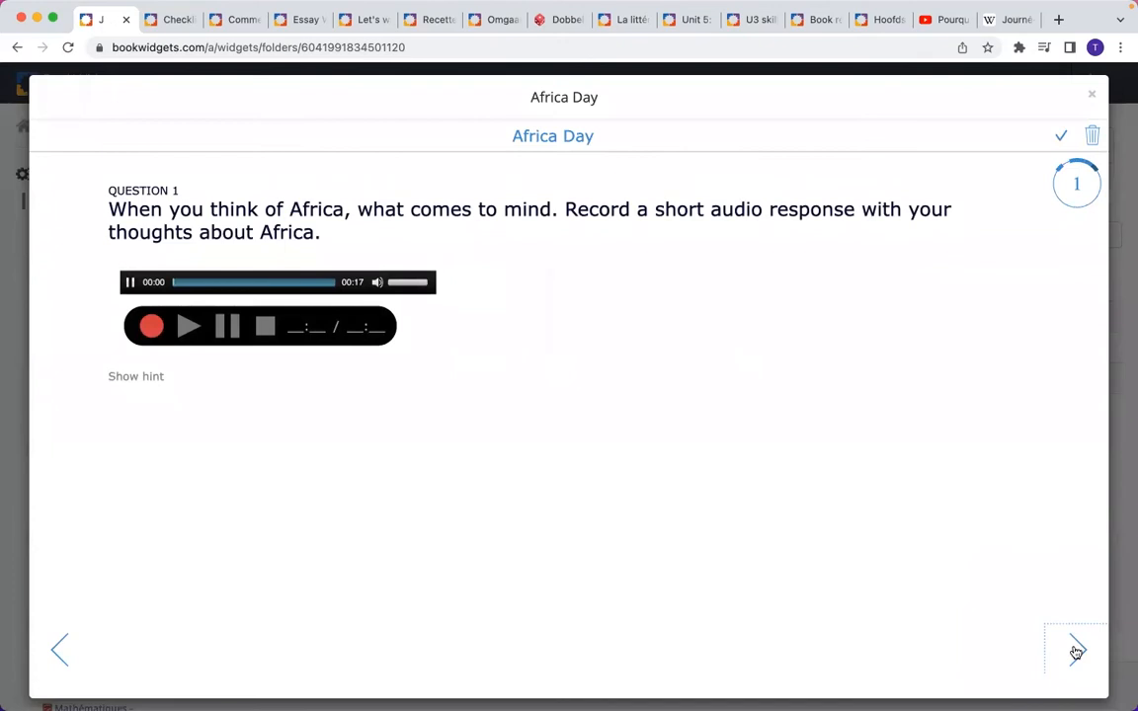
click(1077, 650)
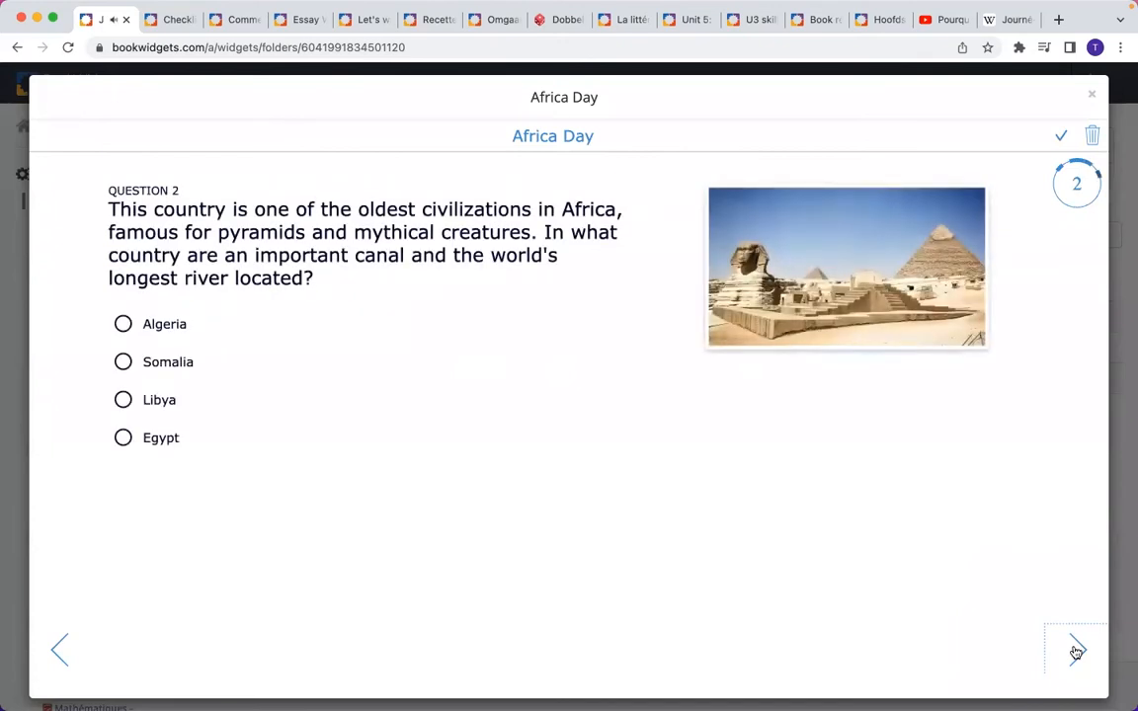
click(1092, 99)
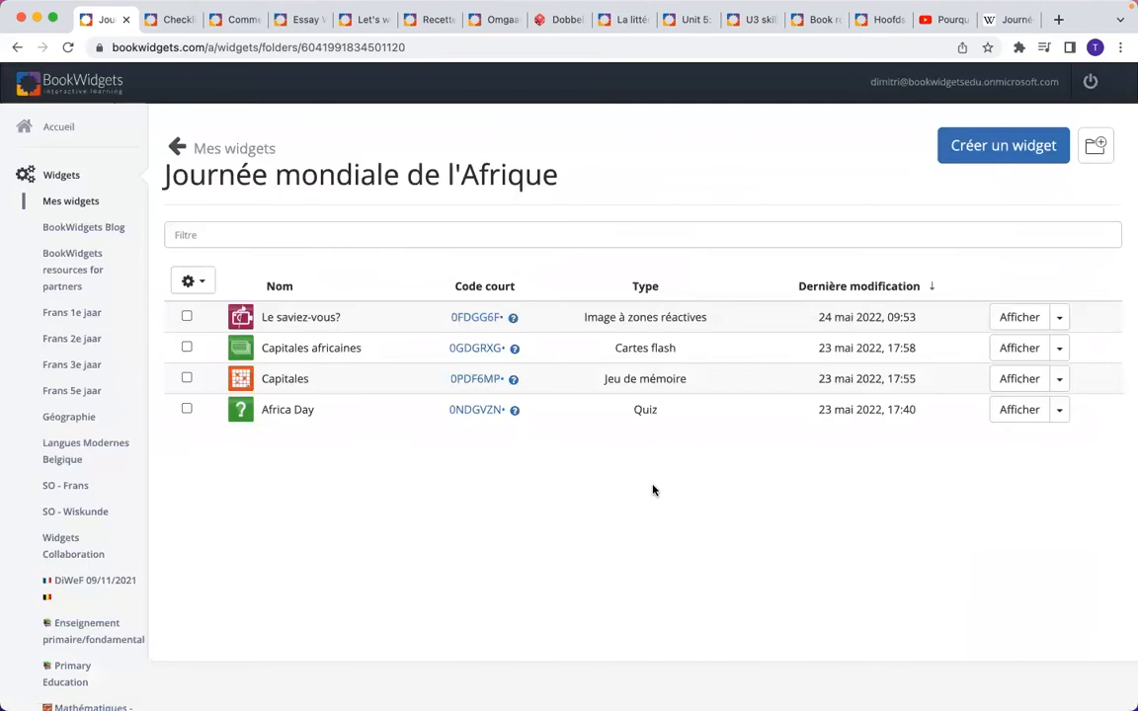
- Look at the YouTube video, Wikipedia article and field trip checklist, and return to the Journée mondiale de l'Afrique folder
click(941, 24)
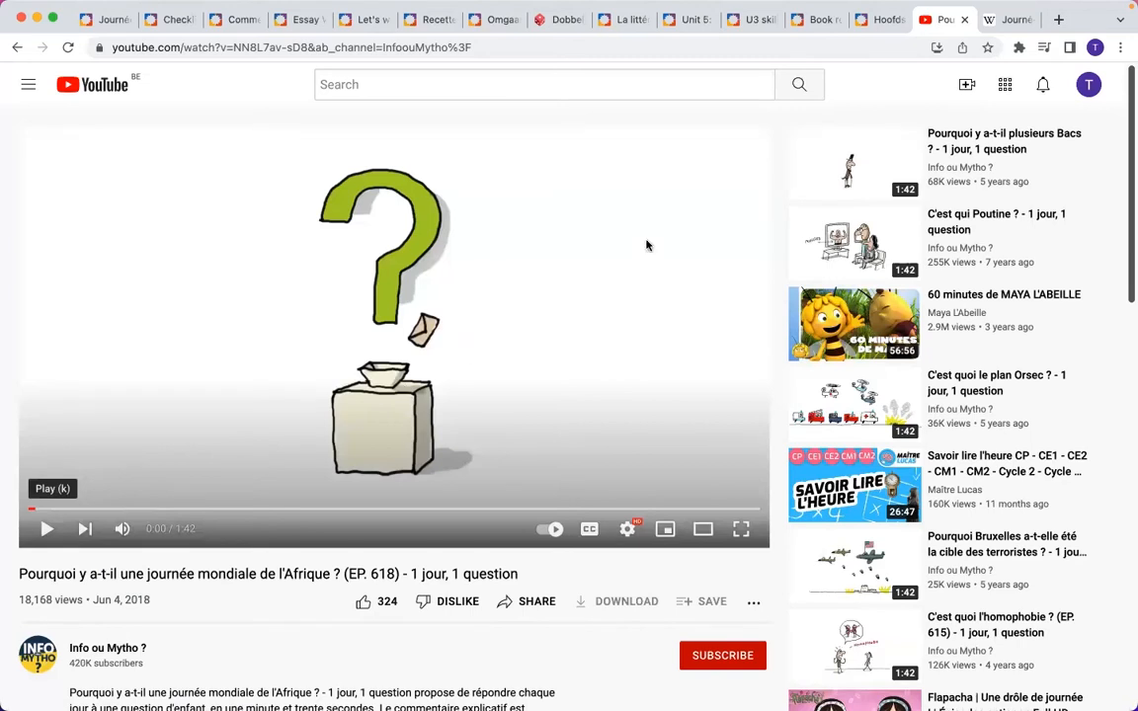
click(1000, 21)
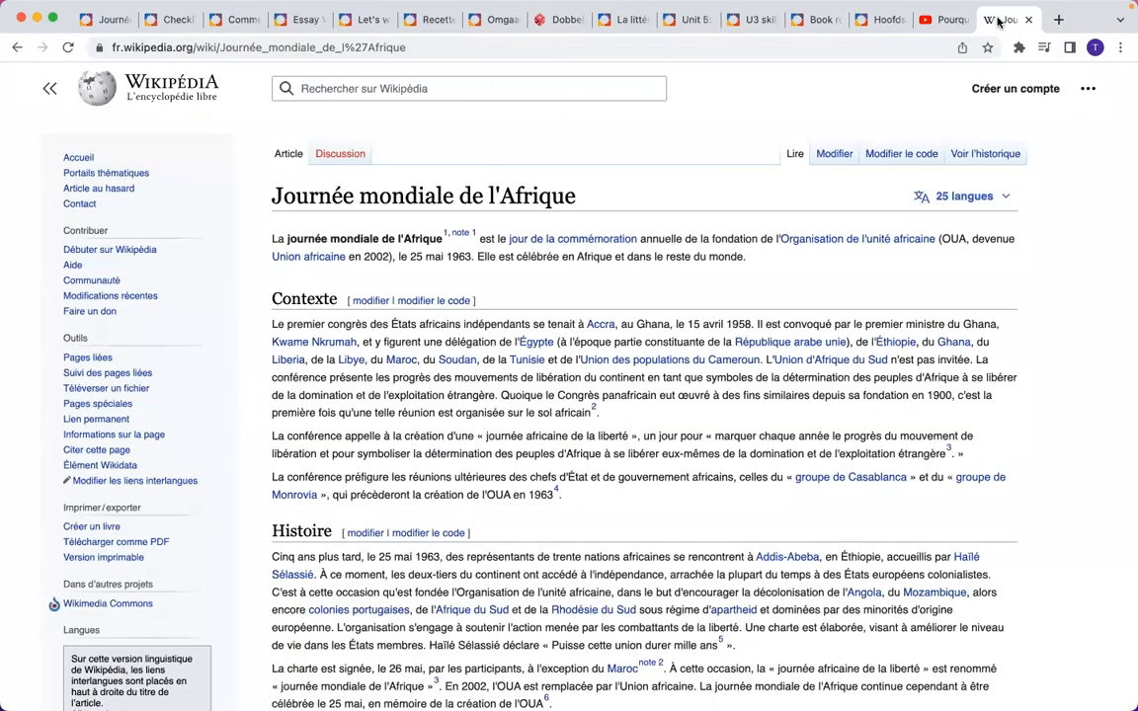
click(944, 22)
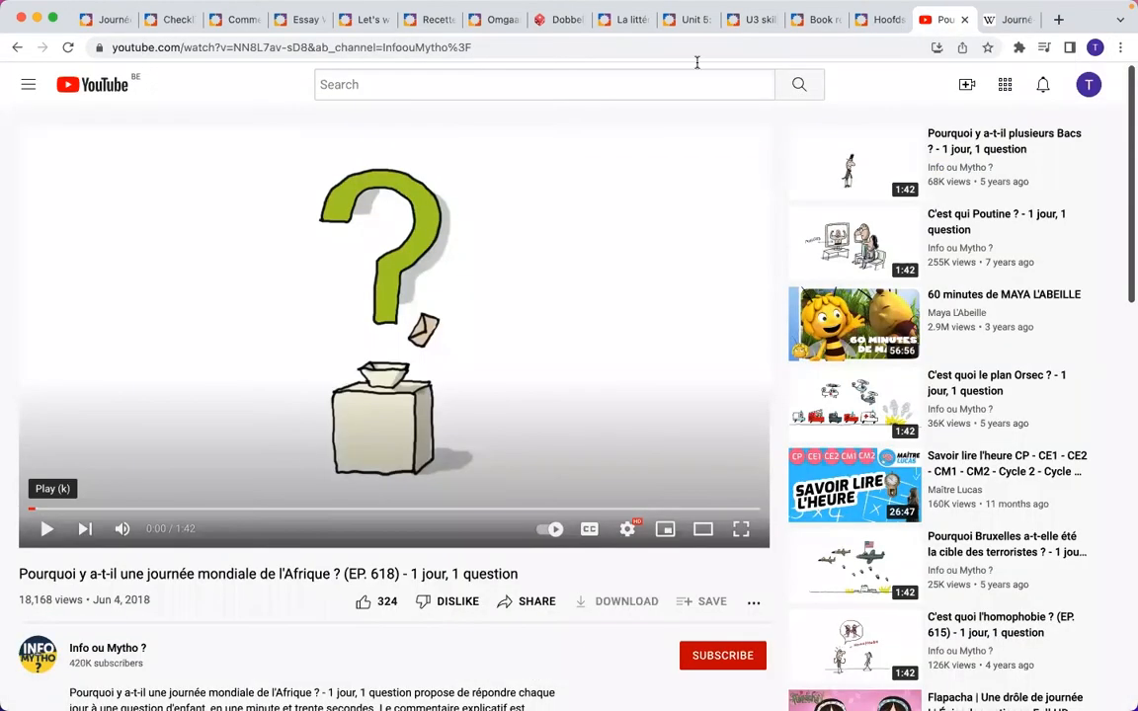
click(184, 24)
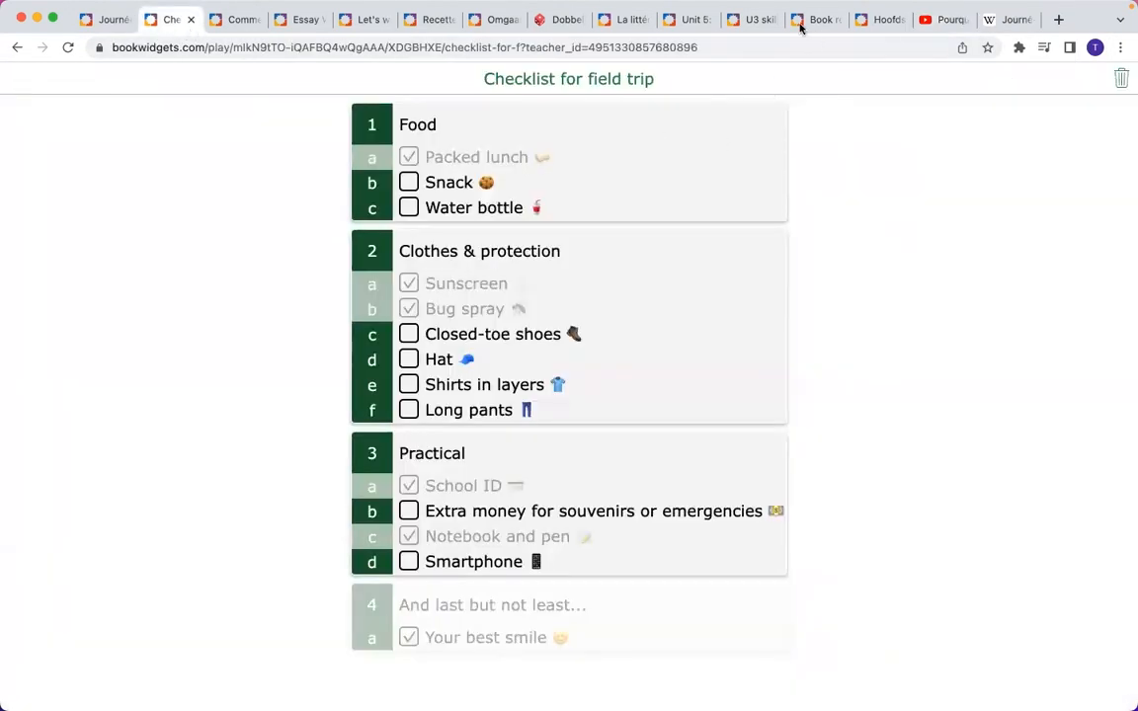
click(107, 24)
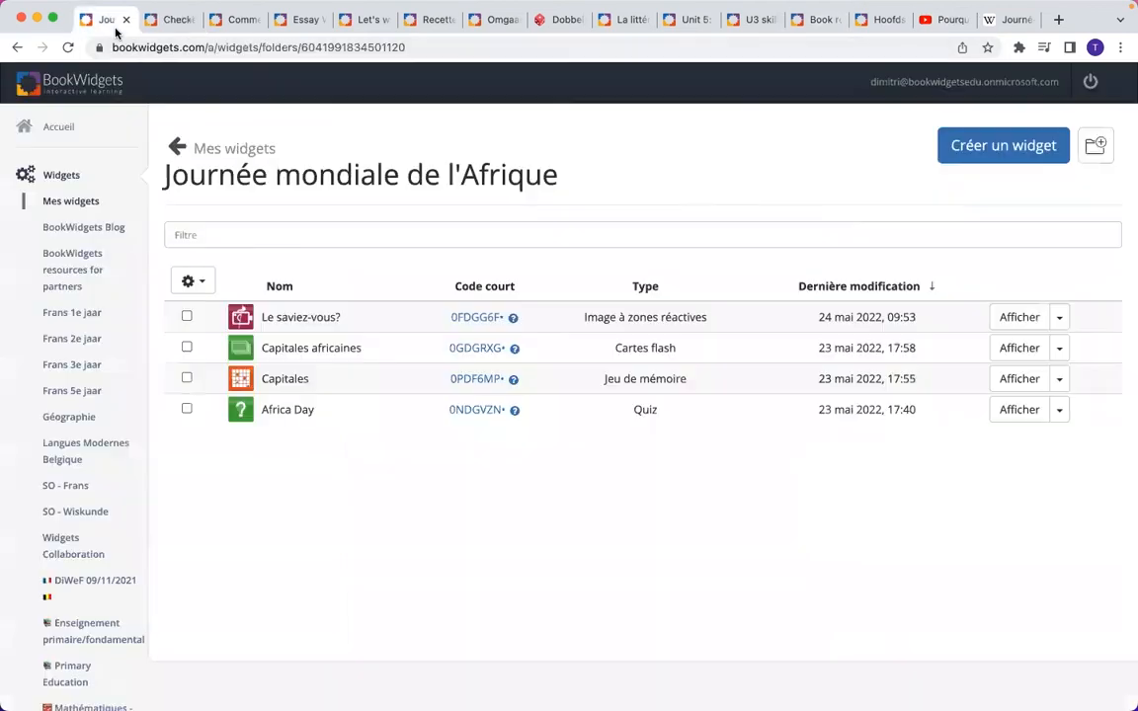
- Create a Planificateur widget in the Journée mondiale de l'Afrique folder, filtering the widget types by "pla"
click(1033, 144)
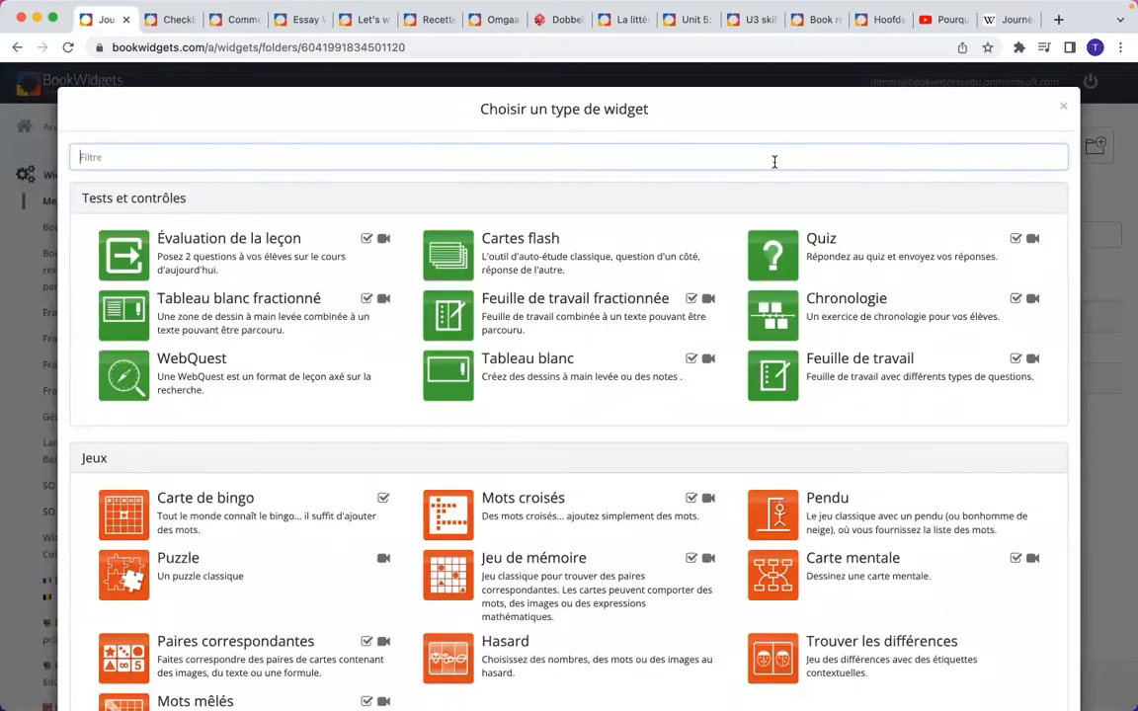
text(pla)
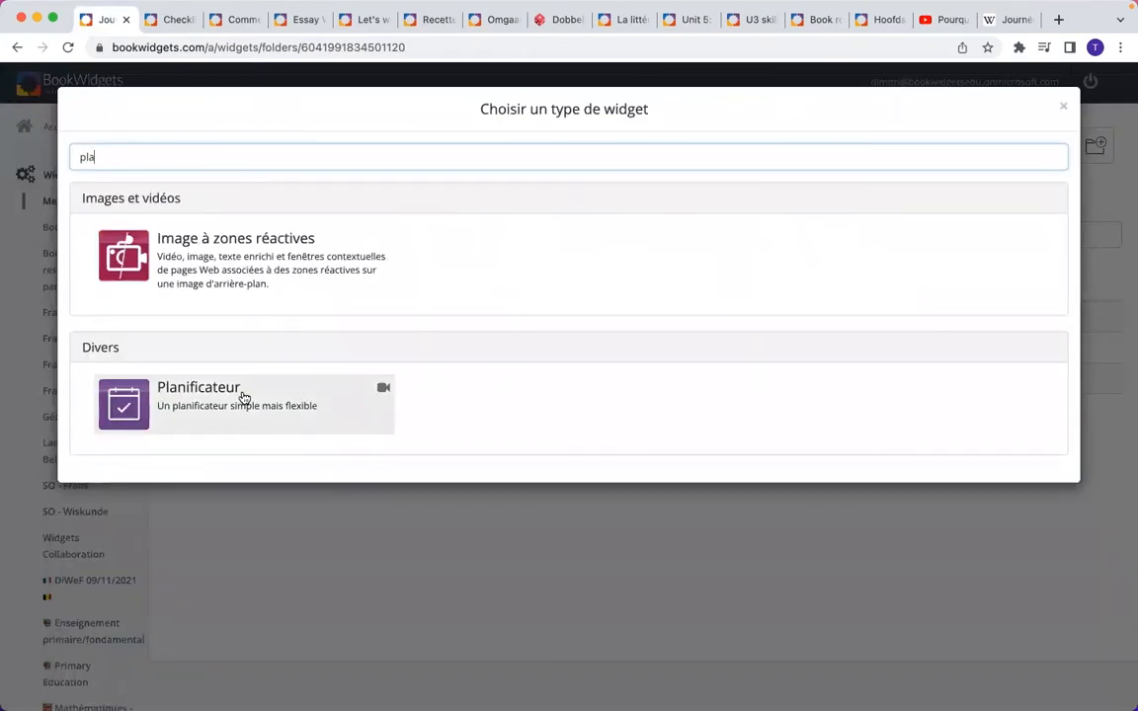
click(244, 396)
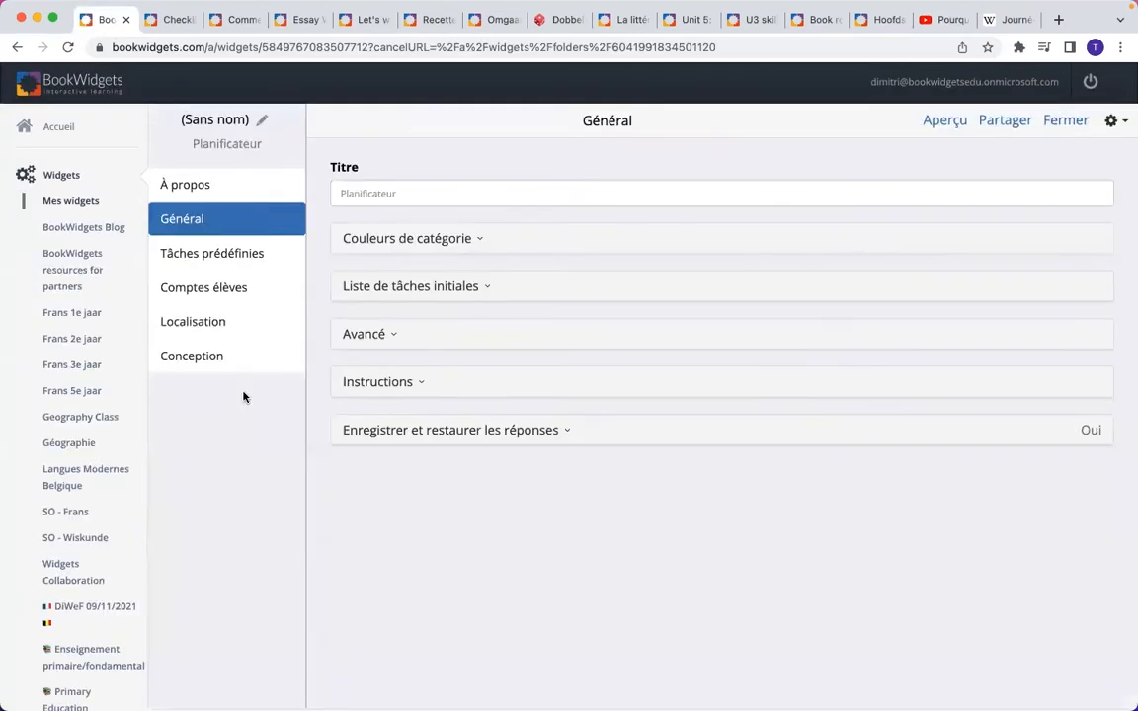
- Name the new planner "Journée mondiale de l'Afrique" and give it the description "Version 1A"
click(259, 119)
text(Jou)
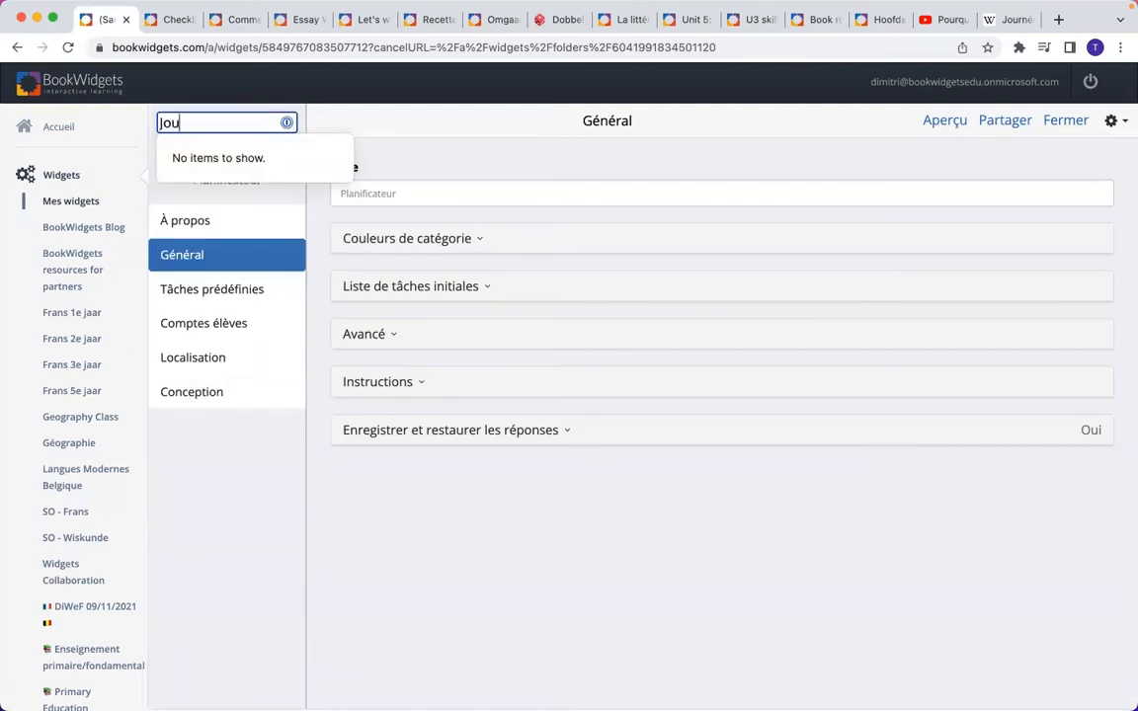
text(rnée mondiale de l')
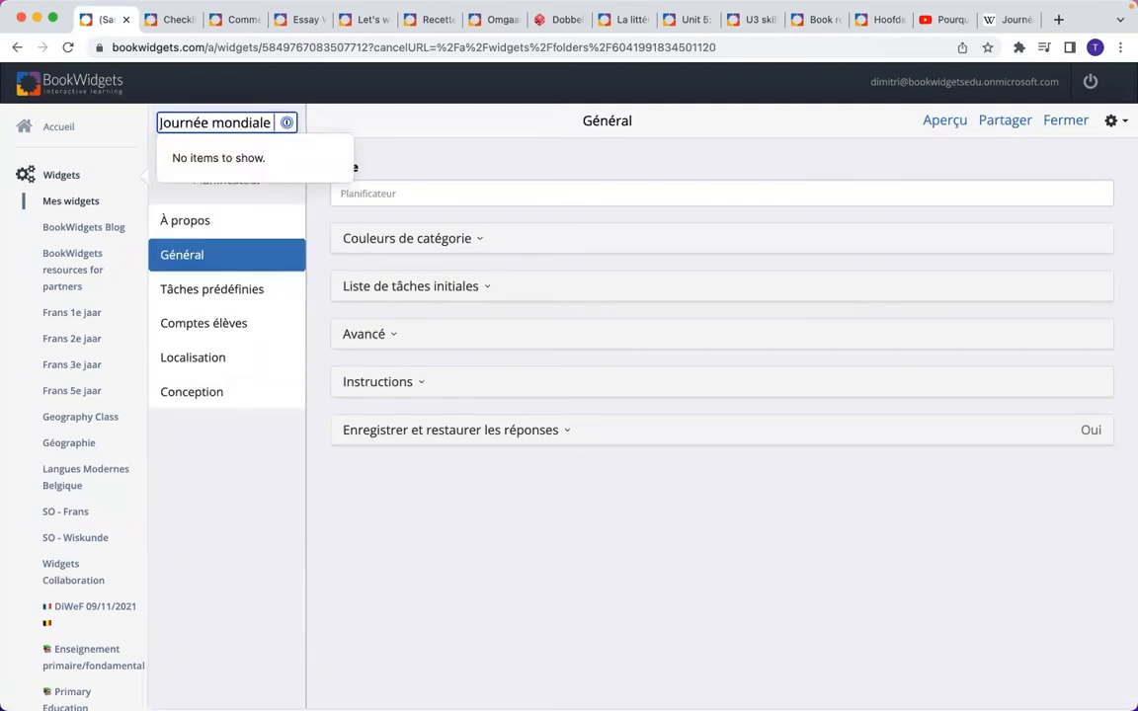
text(Afrique)
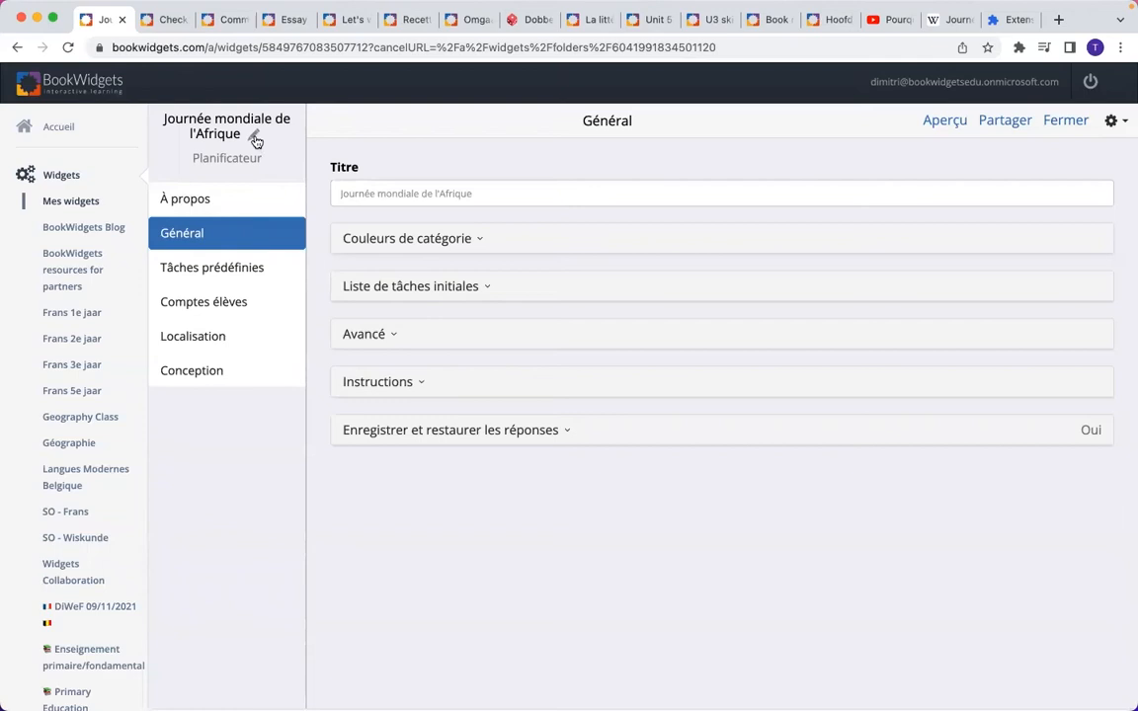
click(256, 138)
click(247, 151)
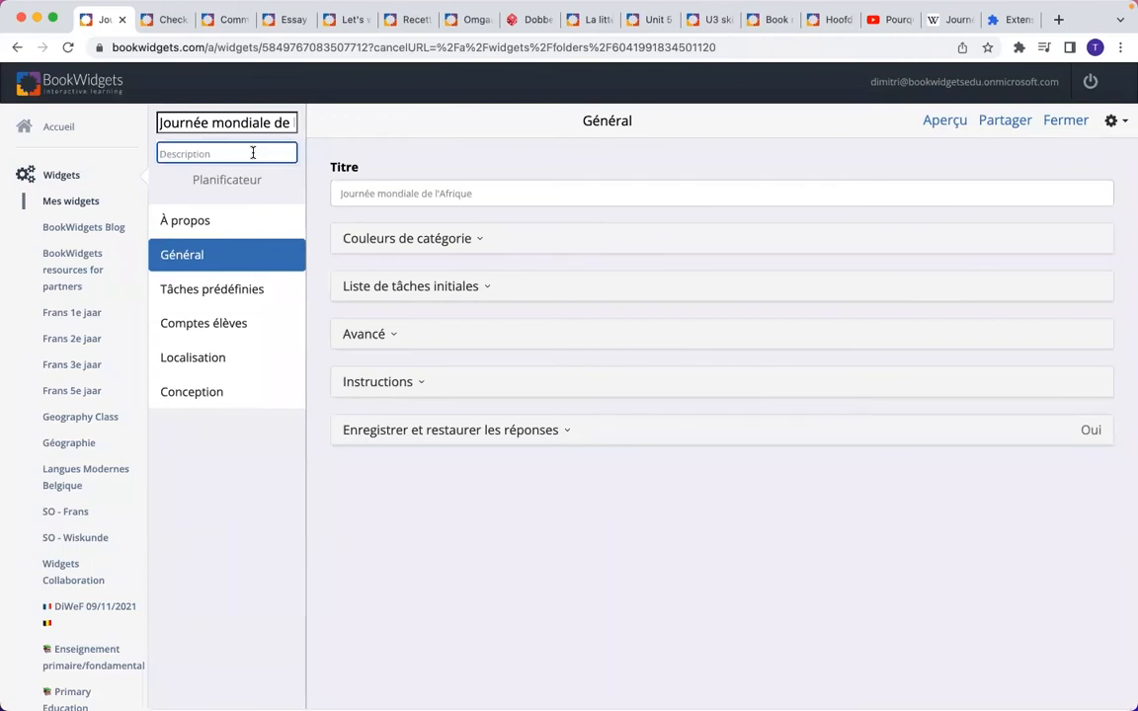
text(Version 1A)
click(346, 148)
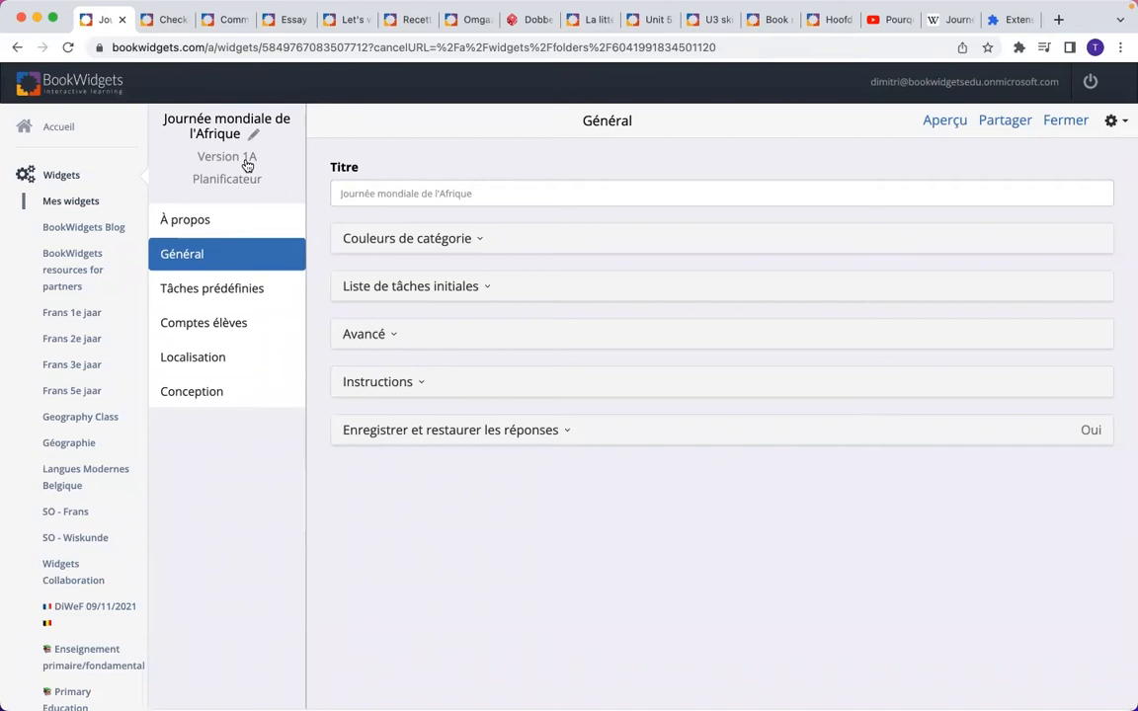
- Open the planner's À propos text for editing to show where editors can describe the widget
click(220, 227)
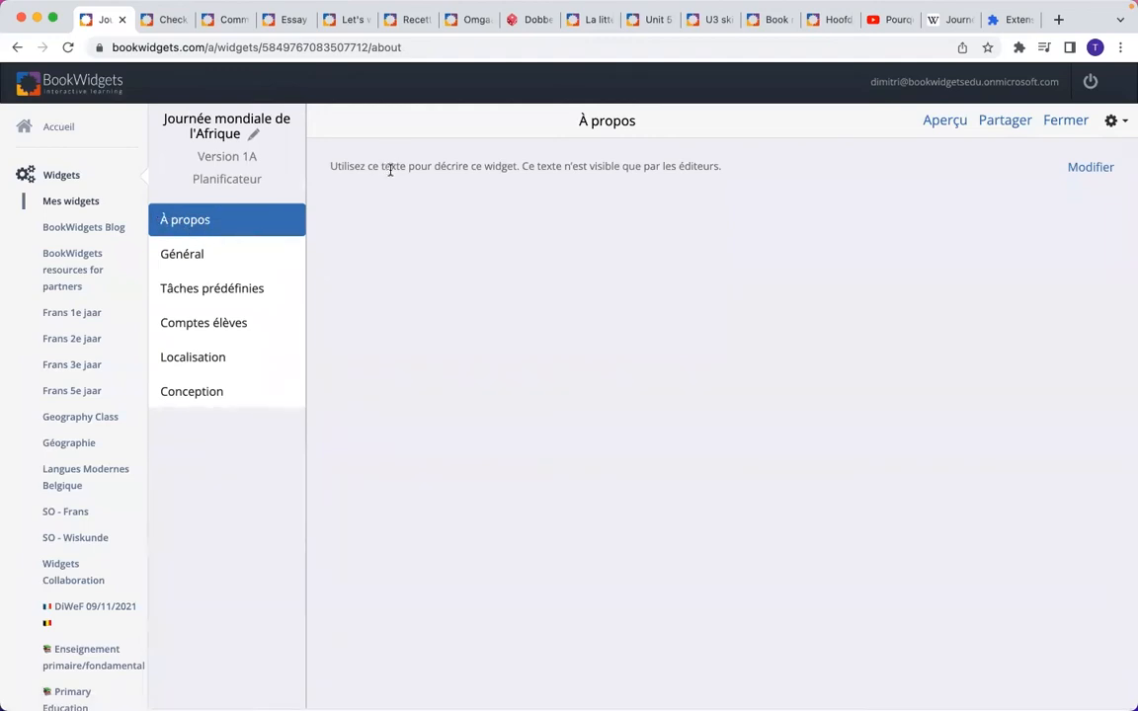
click(1083, 171)
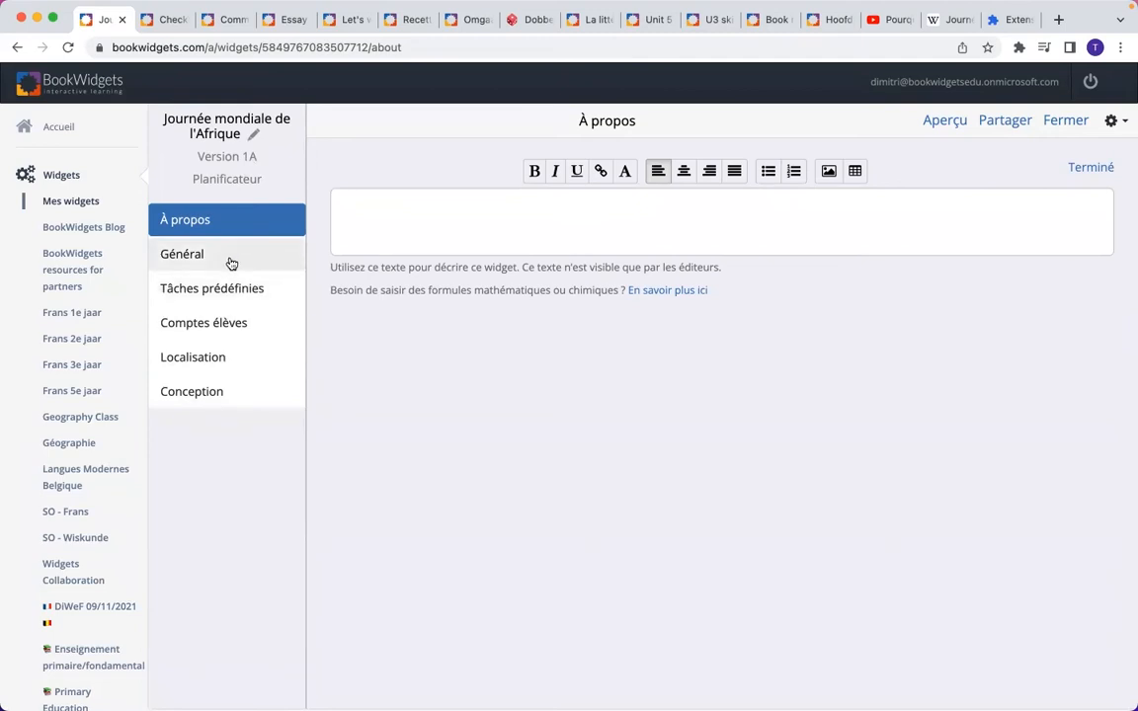
- Add a first predefined task to the planner with the label "Vidéo" in Catégorie 1
click(269, 294)
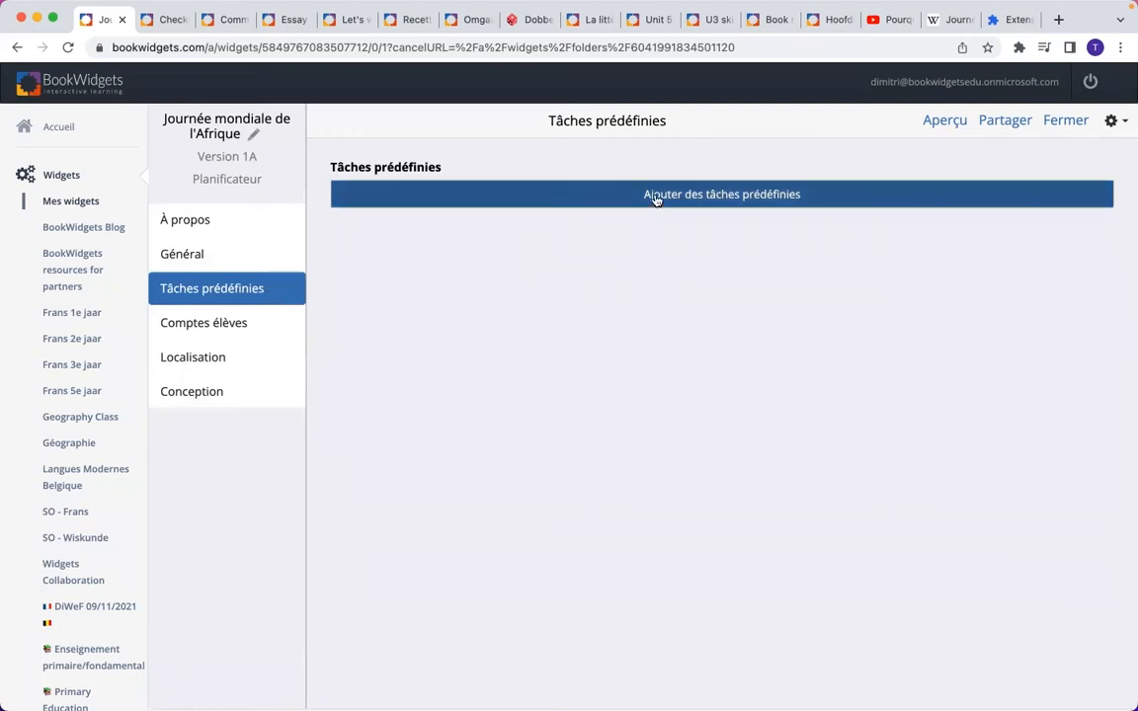
click(728, 201)
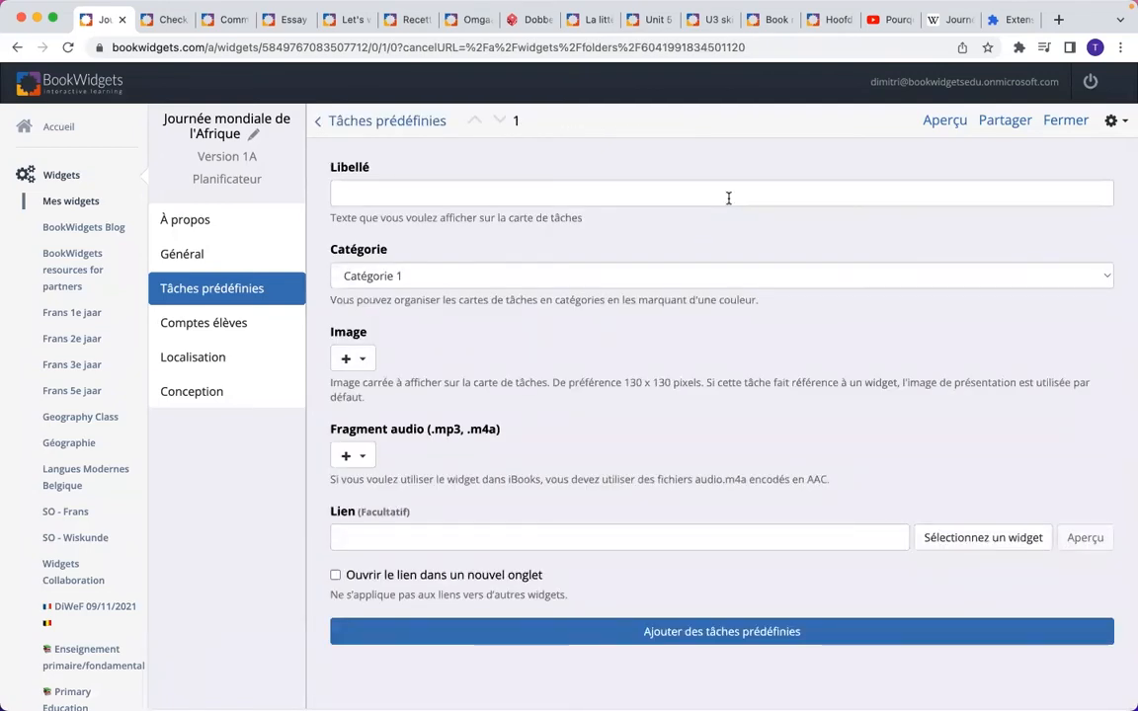
click(701, 199)
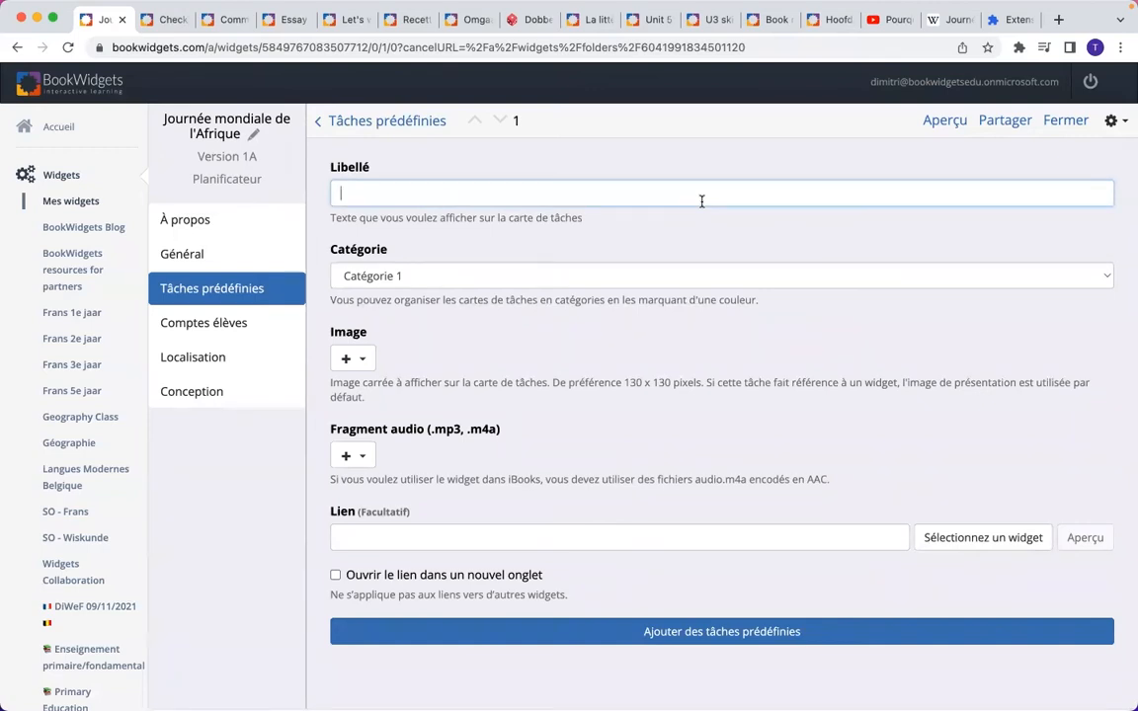
text(Vidéo)
click(653, 251)
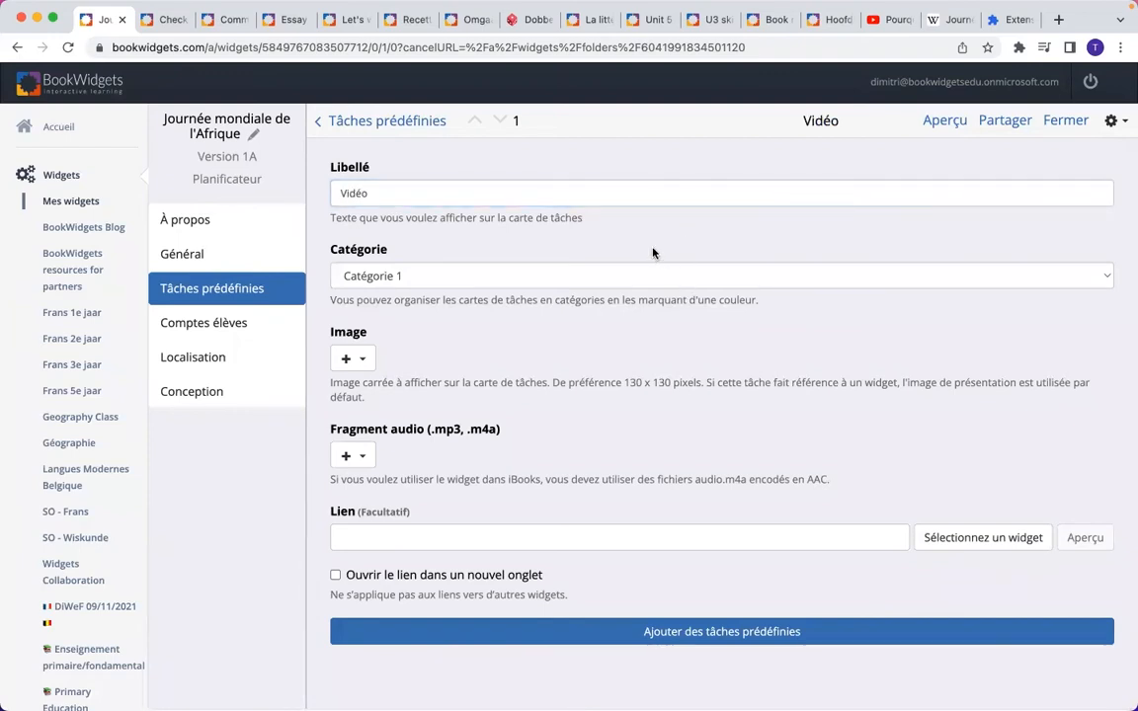
click(550, 279)
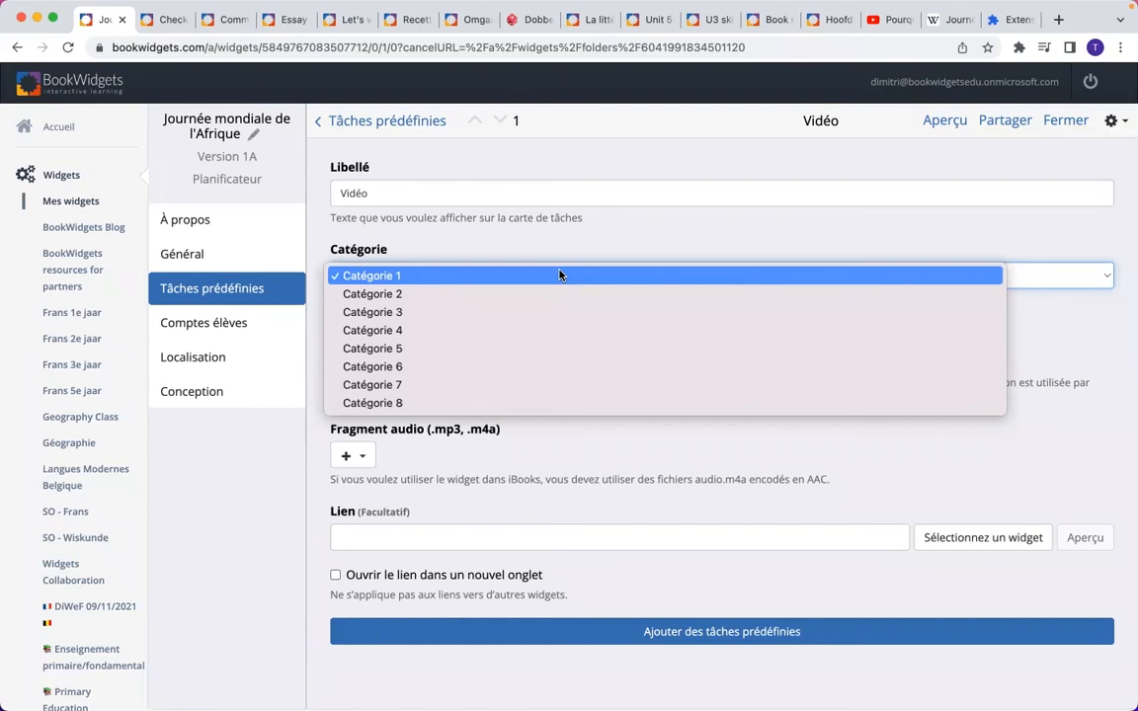
click(559, 276)
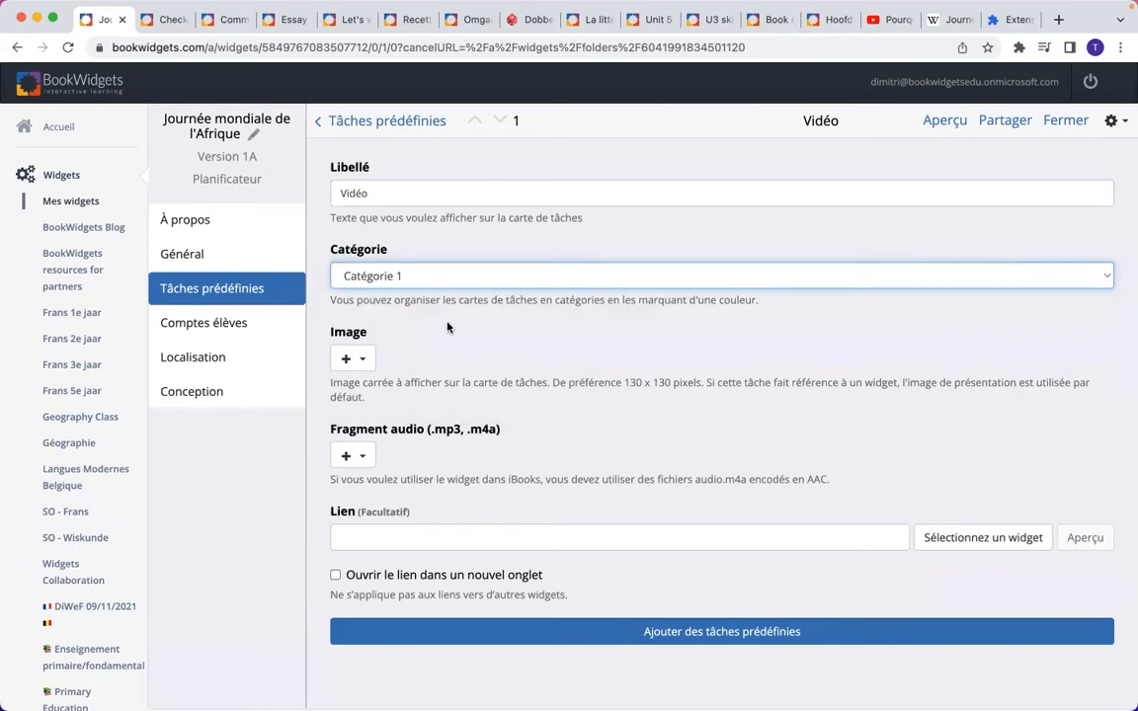
- Record an audio fragment about 4 seconds long for the Vidéo task, play it back and accept it
scroll(488, 344, down, 1)
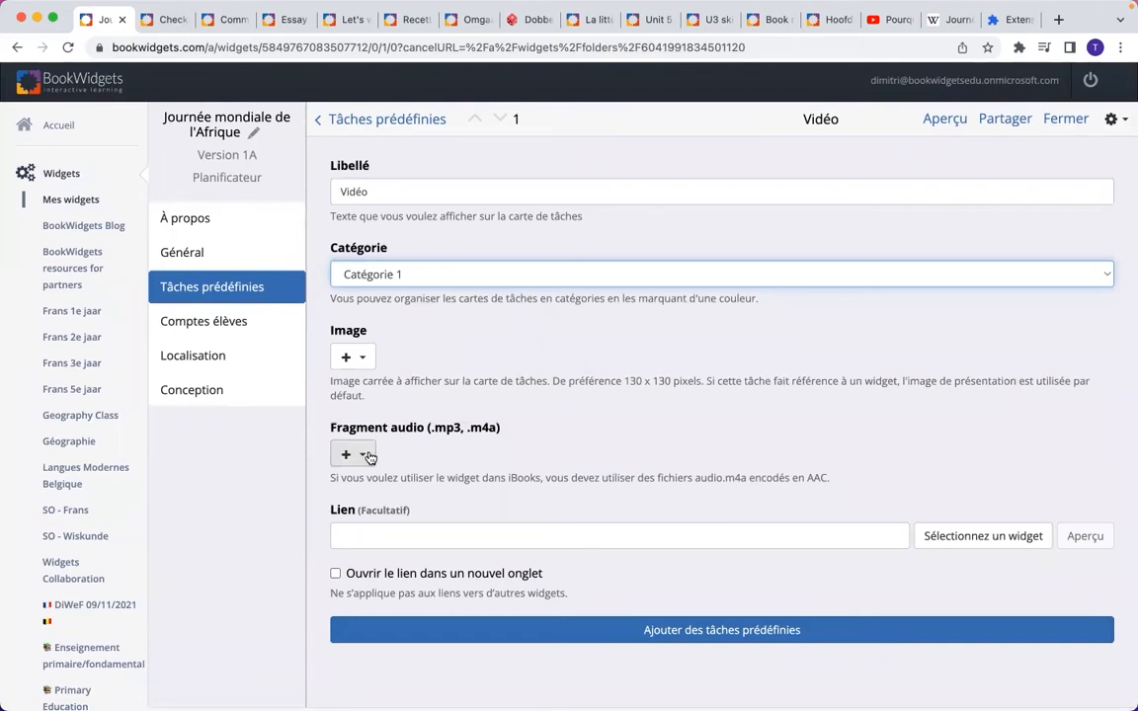
click(363, 454)
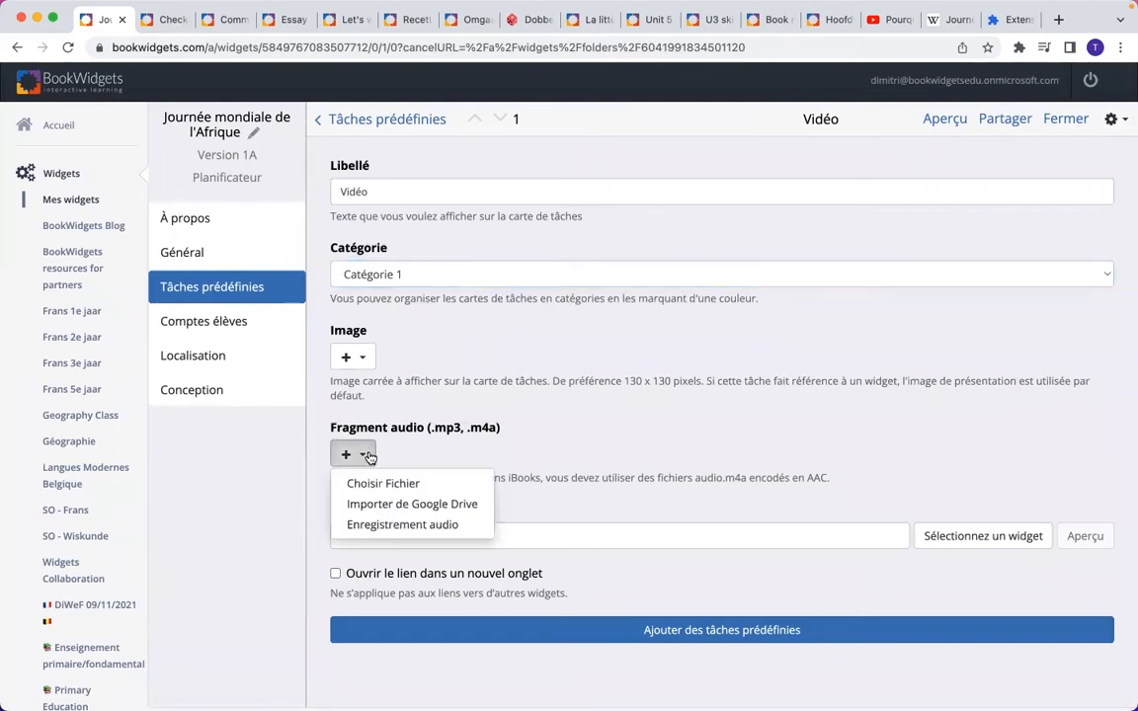
click(446, 532)
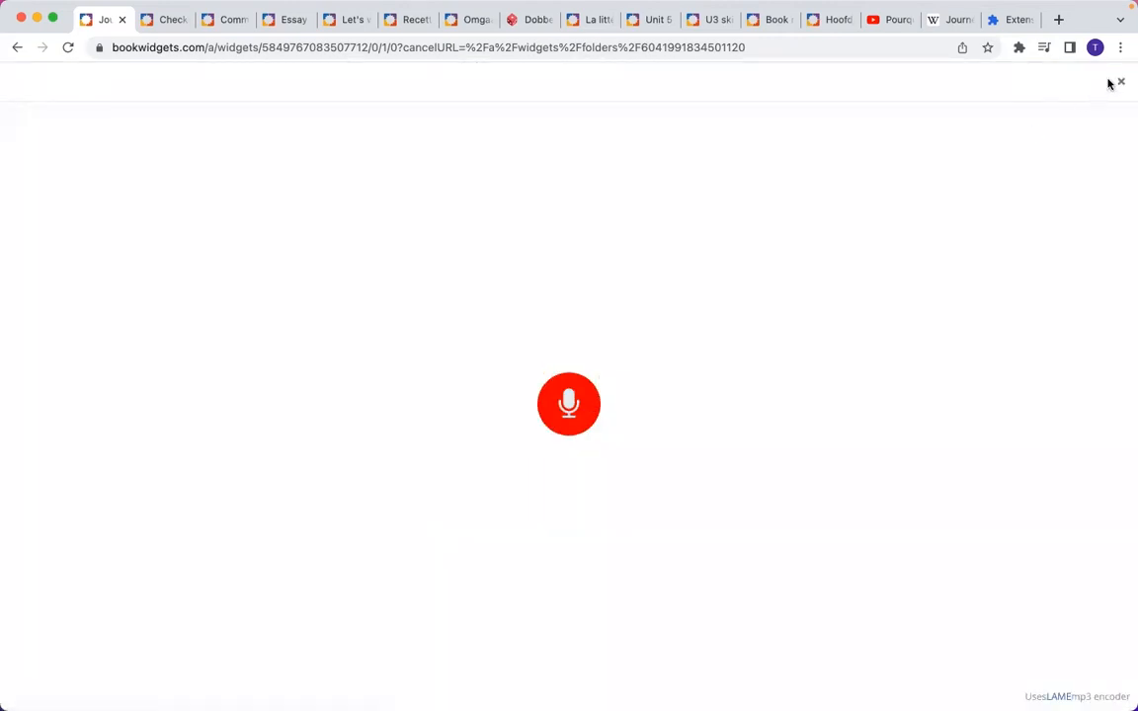
click(571, 407)
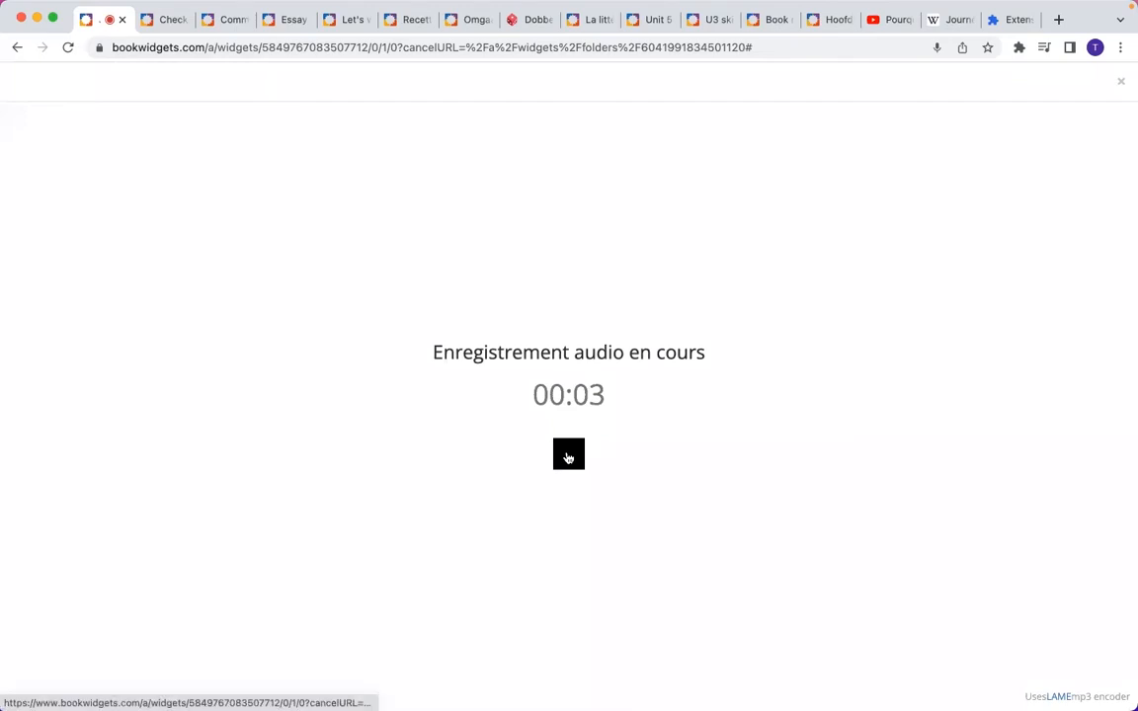
click(568, 455)
click(459, 431)
click(460, 430)
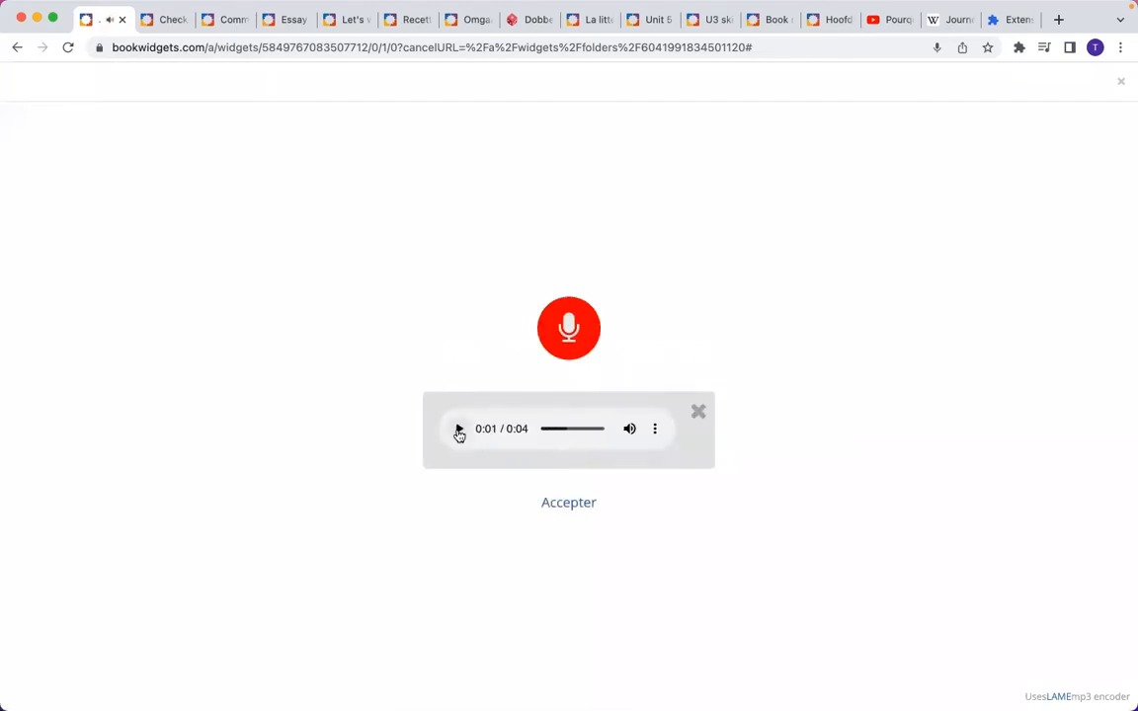
click(570, 506)
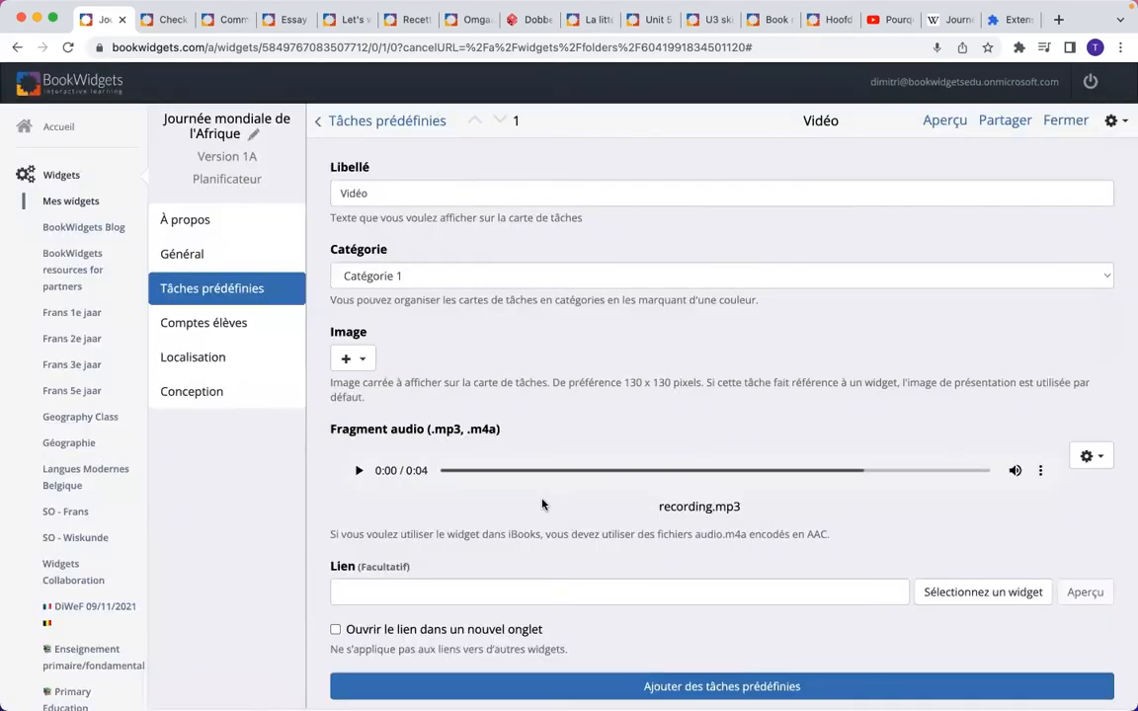
- Link the Vidéo task to the open YouTube video about the journée mondiale de l'Afrique and make the link open in a new tab
scroll(556, 515, down, 1)
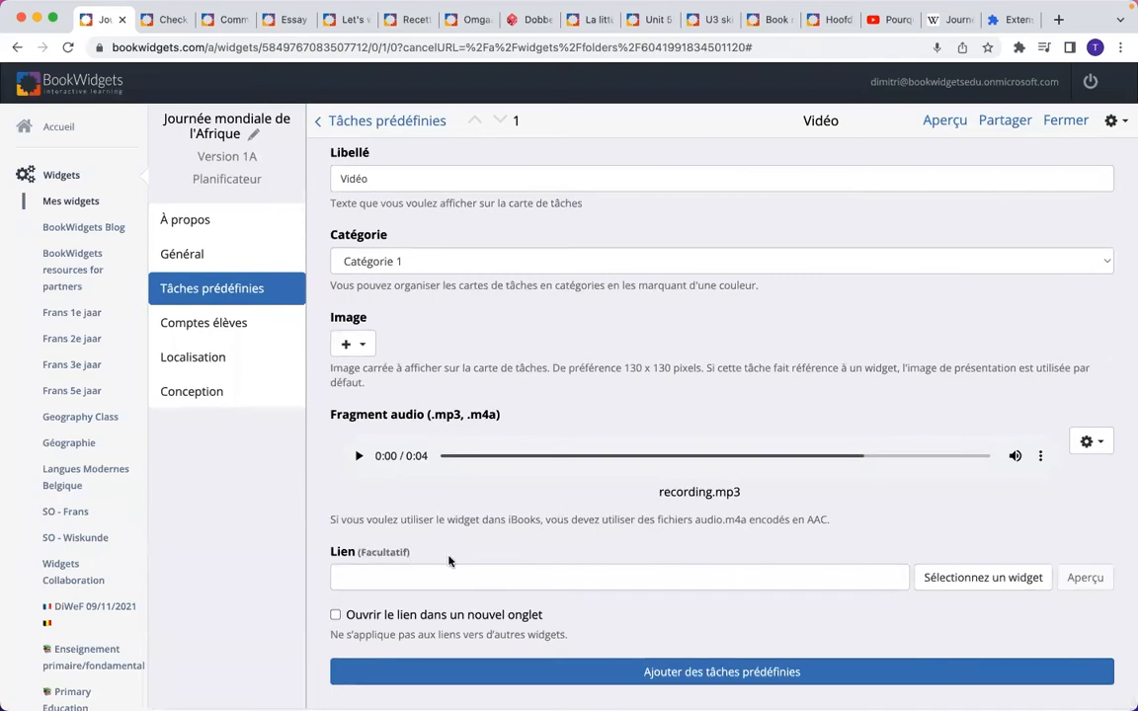
click(885, 27)
click(760, 43)
key(super+c)
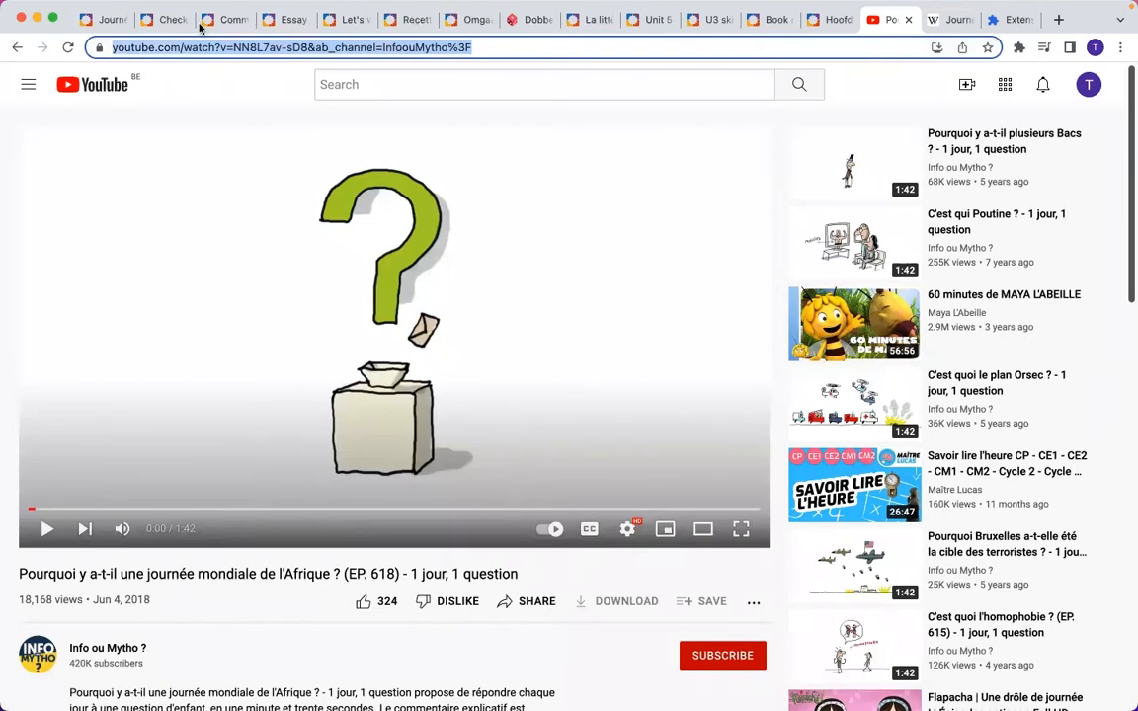
click(106, 24)
click(396, 577)
key(super+v)
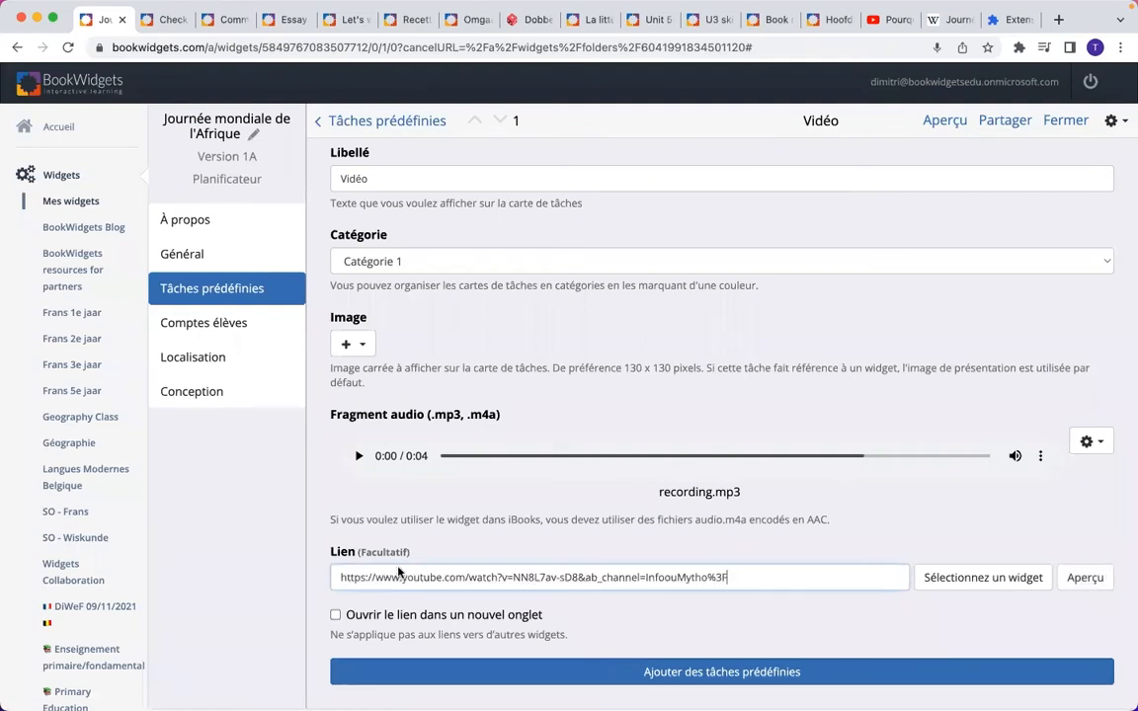
click(335, 615)
- Preview the planner in the student view, look at the tasks available to add, and return to the editor
click(936, 123)
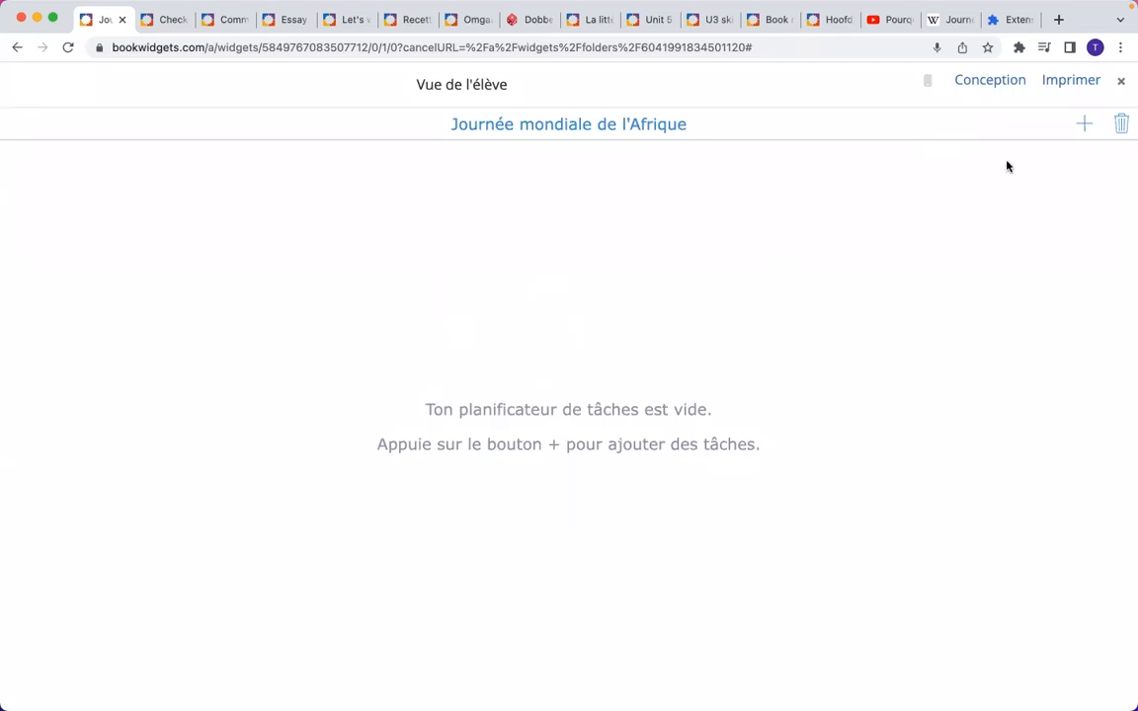
click(1085, 129)
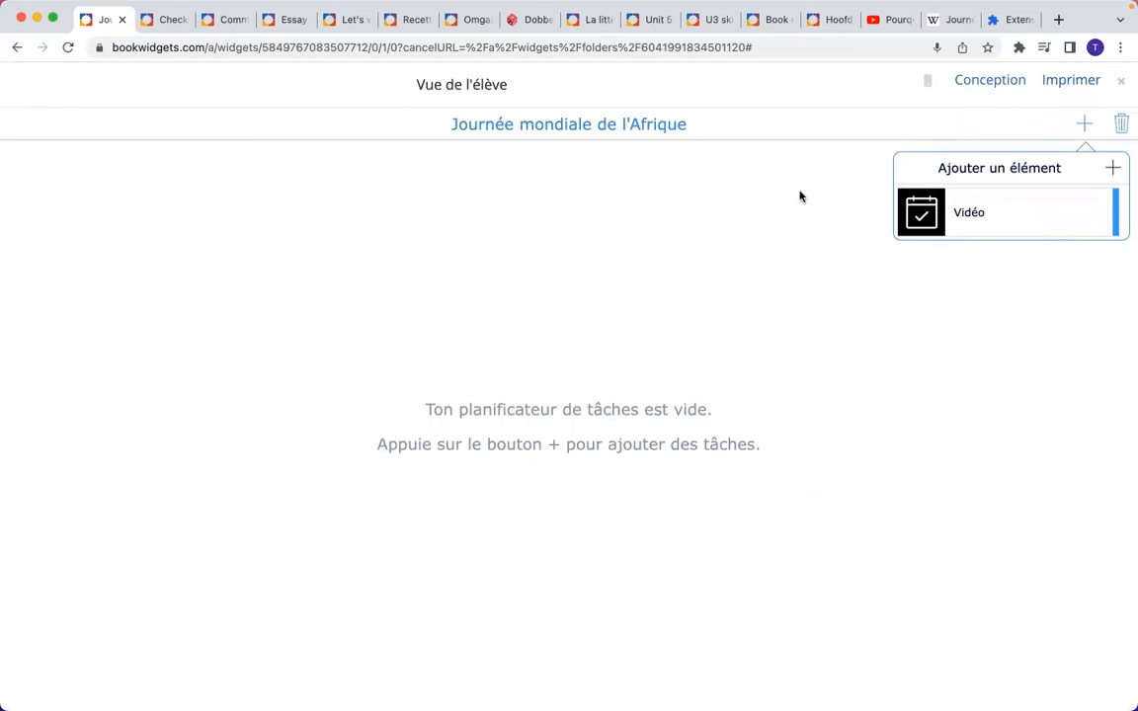
click(1120, 85)
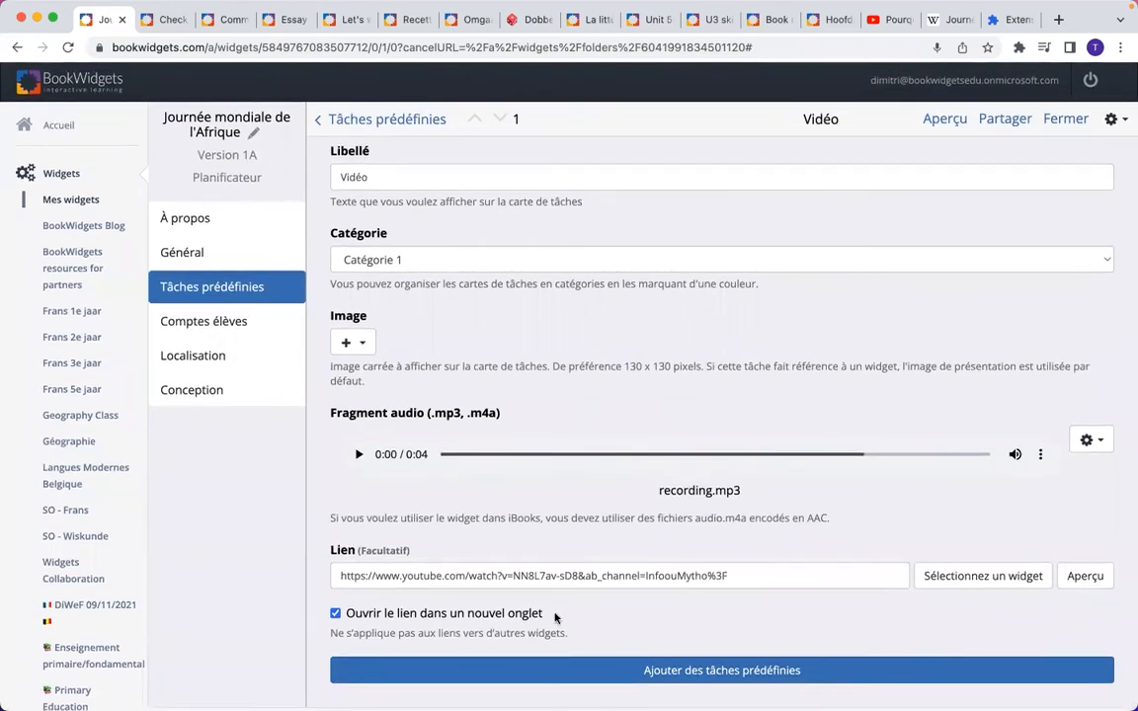
- Add a second predefined task with the label "Wikipédia" and assign it to Catégorie 2
click(584, 671)
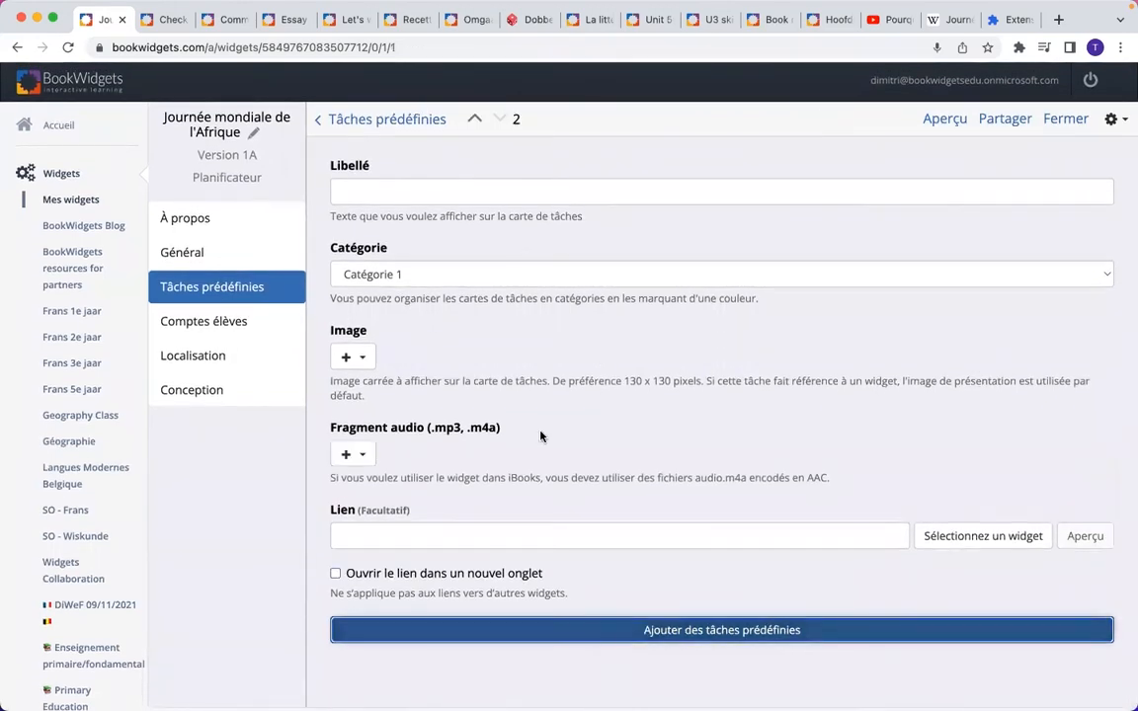
click(509, 193)
text(W)
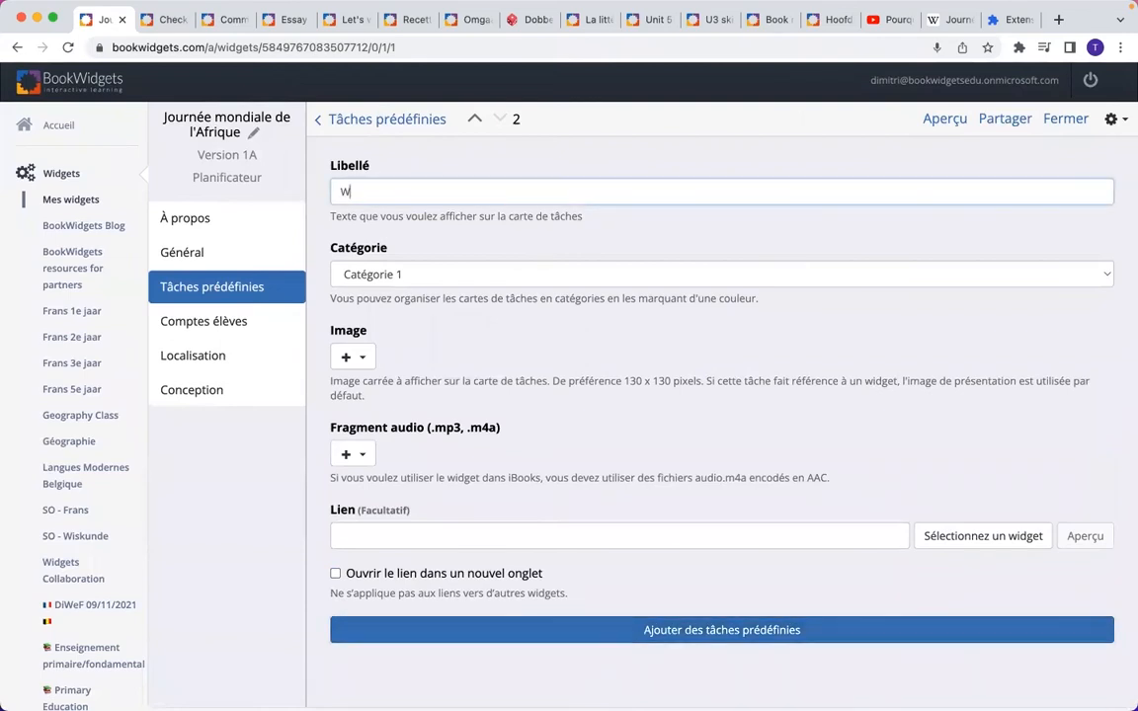
text(ikipédia)
click(508, 284)
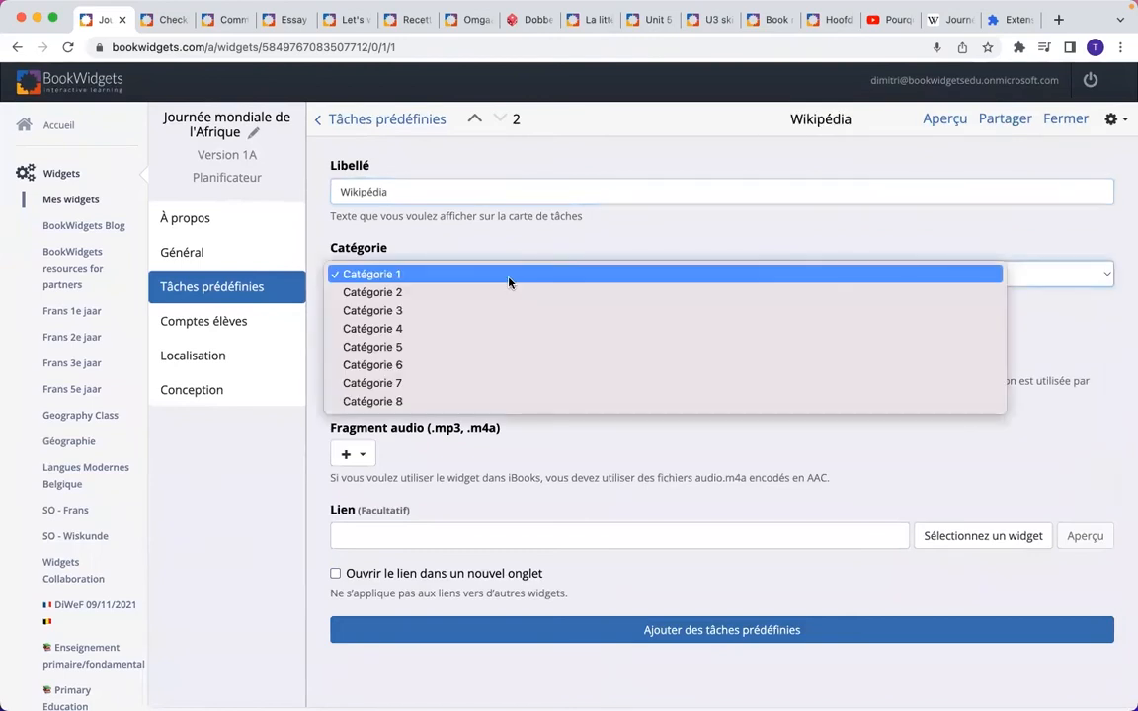
click(468, 293)
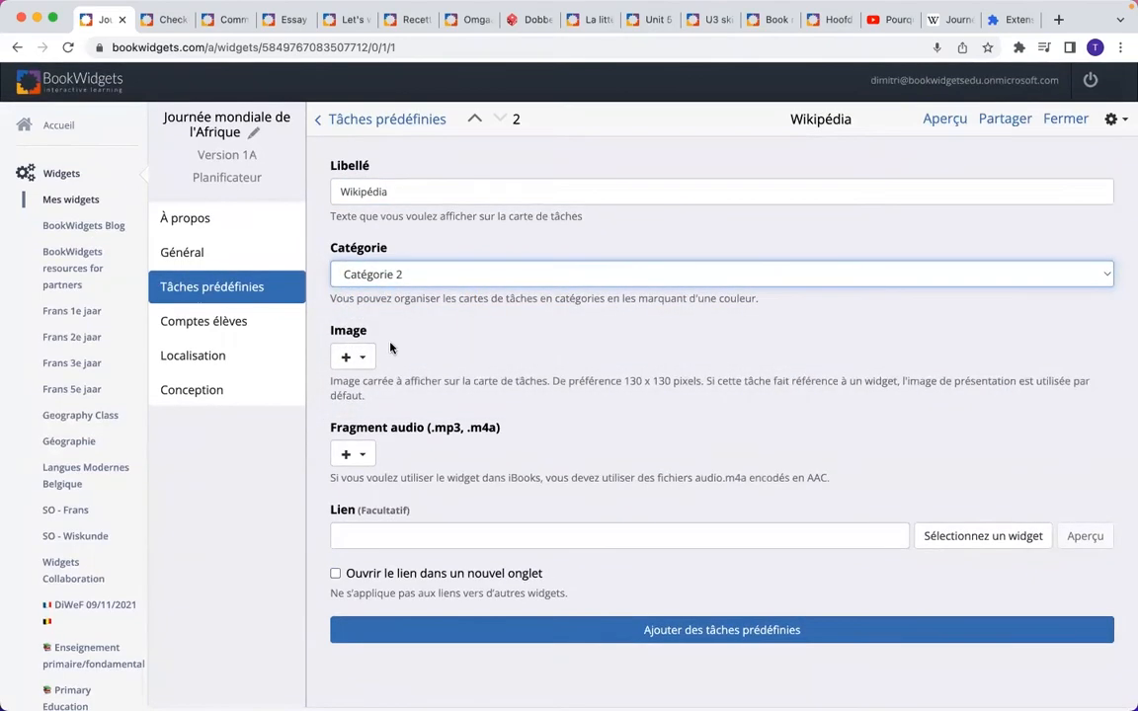
- Search online for a "wikipedia" image for the Wikipédia task card
click(358, 357)
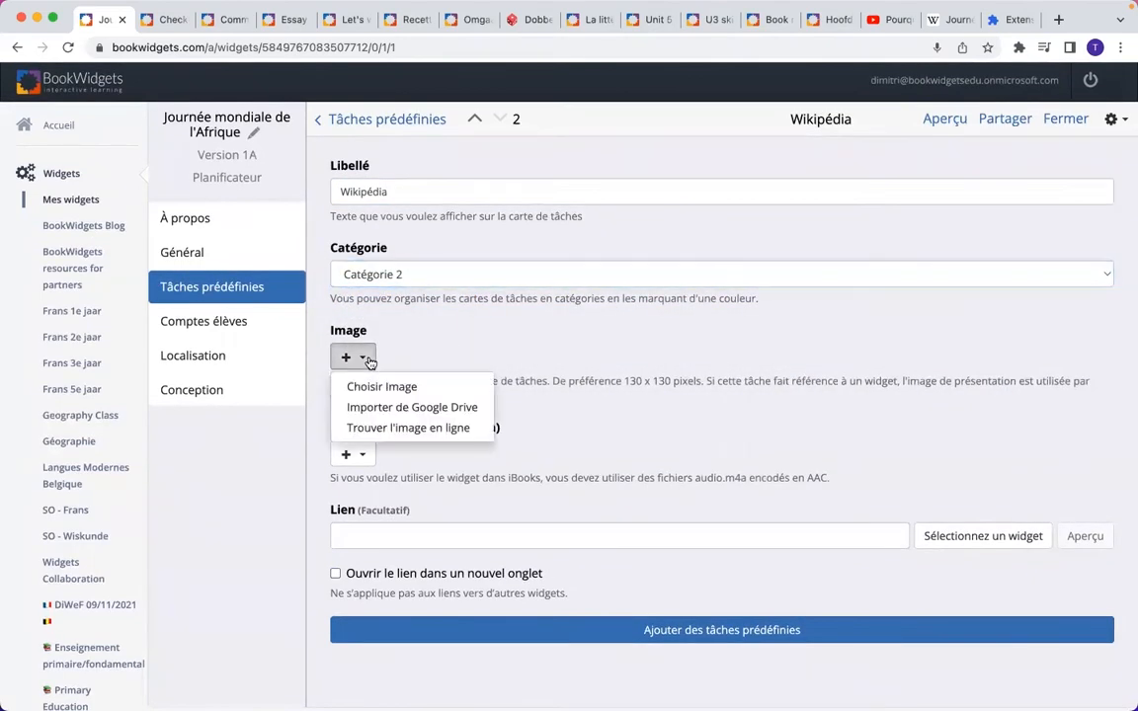
click(393, 427)
text(wikipedia)
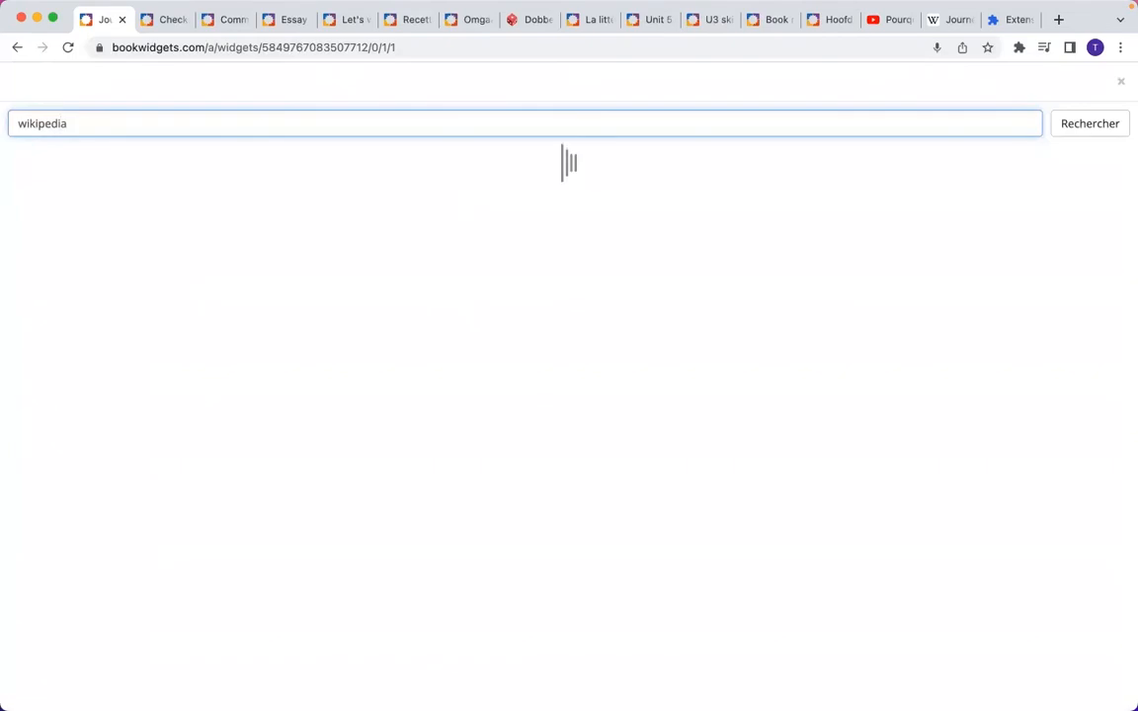
- Search the image library for wikipedia and use the cartoon man holding the globe as the Wikipédia task's image
key(Return)
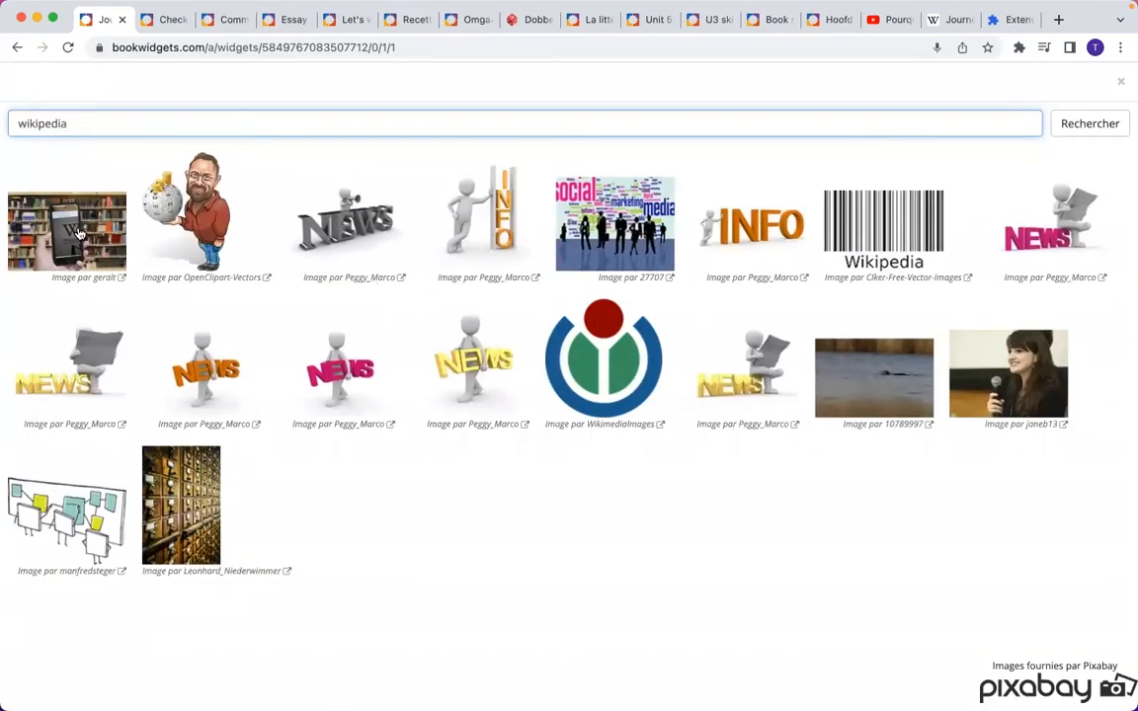
click(166, 204)
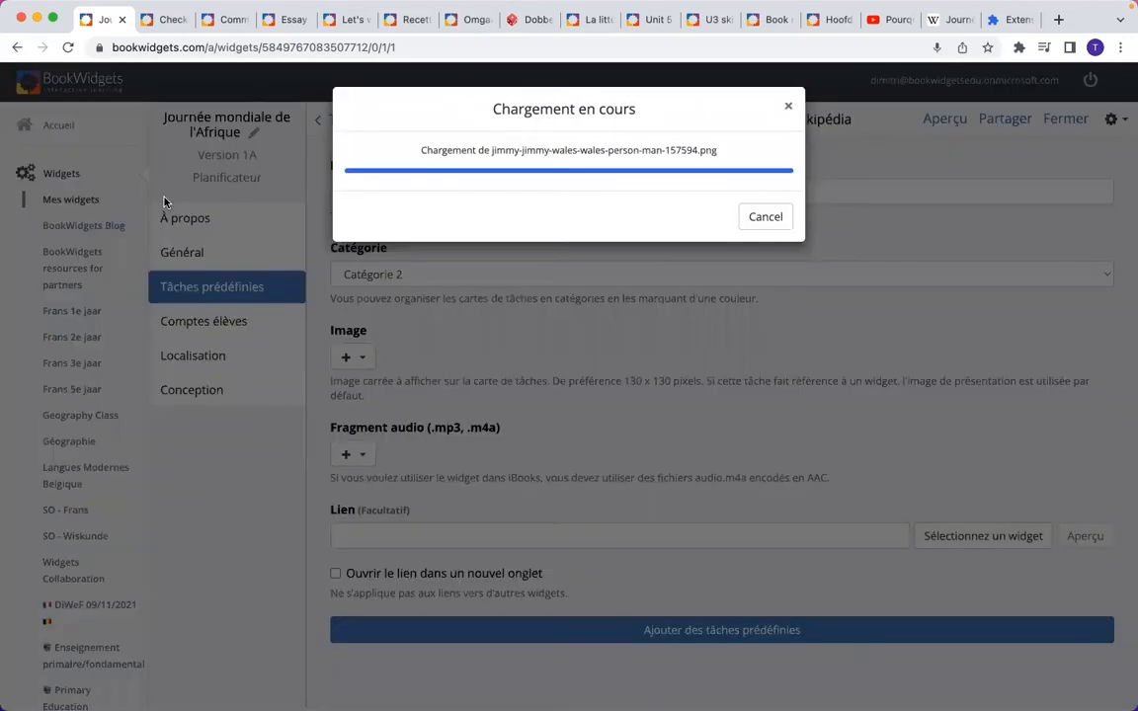
scroll(436, 367, down, 1)
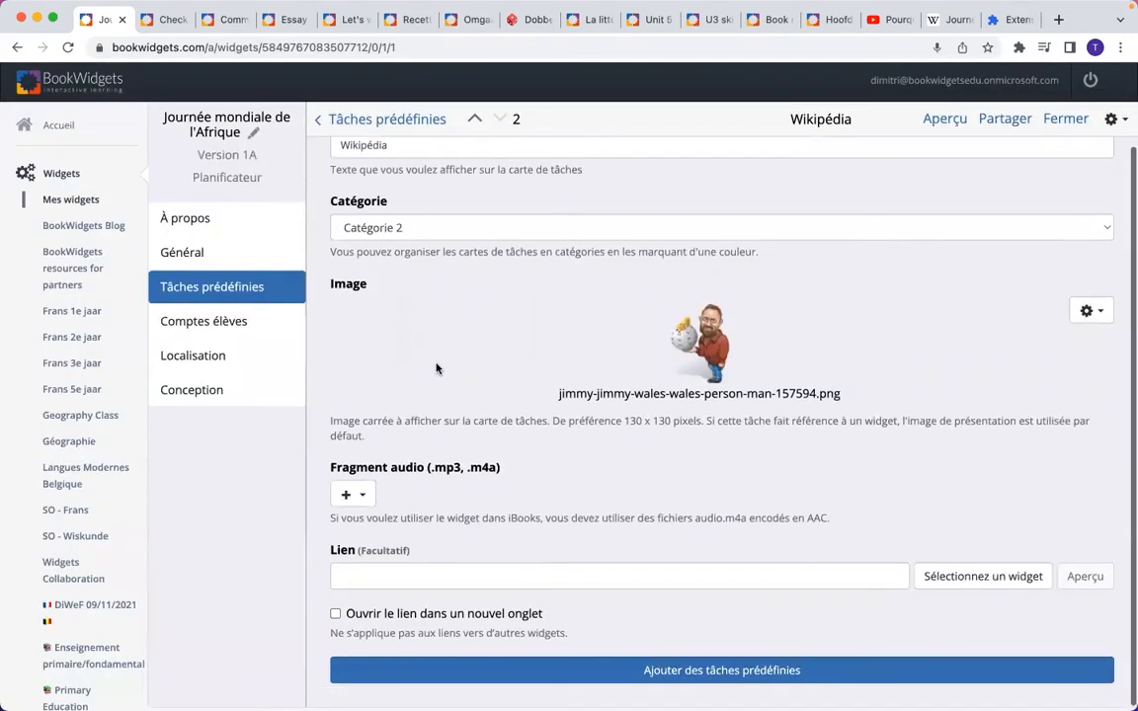
- Link the Wikipédia task to the French Wikipedia article "Journée mondiale de l'Afrique" and make the link open in a new tab
click(946, 20)
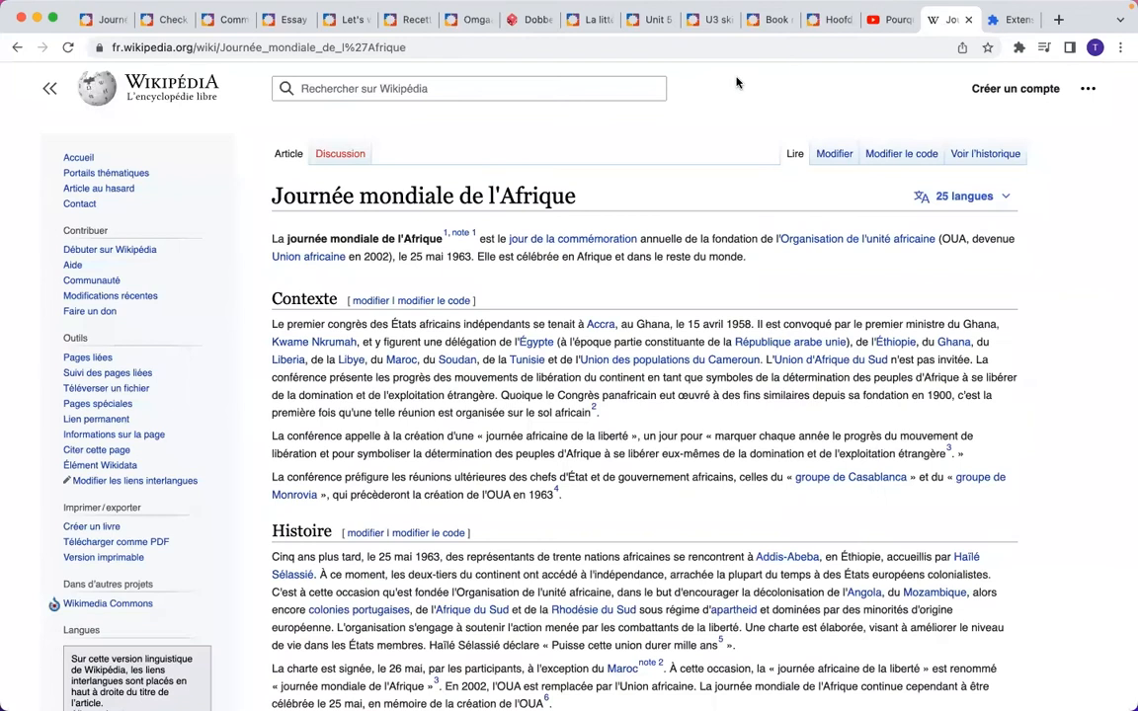
click(750, 47)
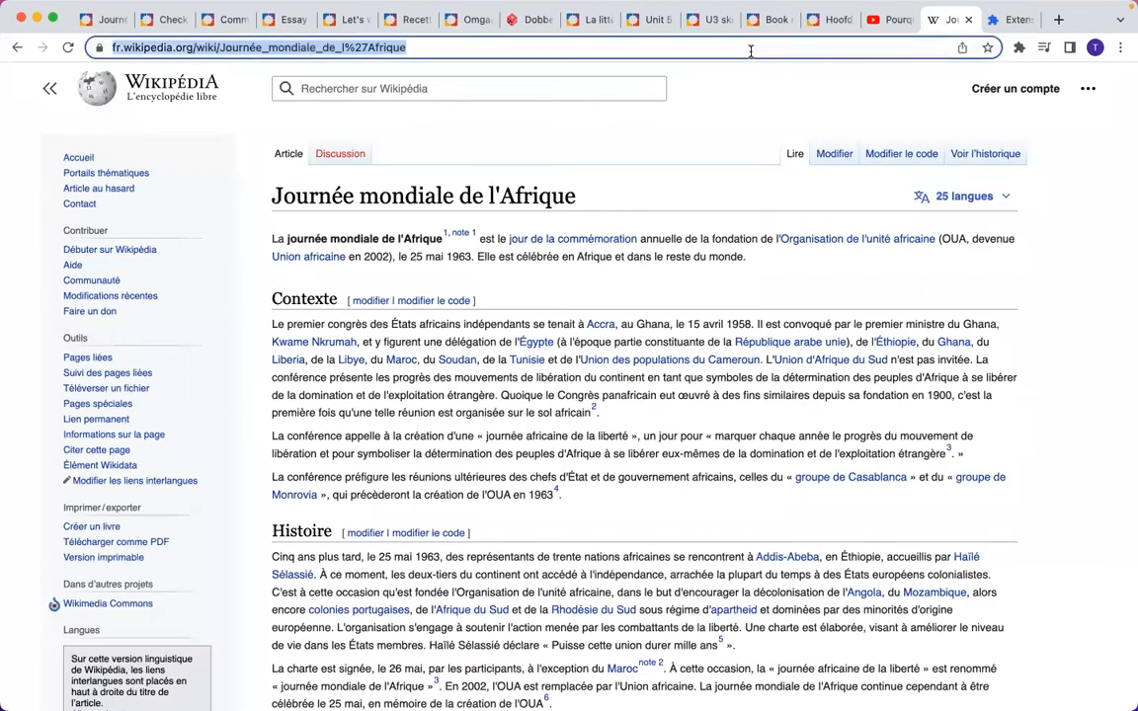
click(98, 21)
click(472, 575)
text(https://fr.wikipedia.org/wiki/Journ%C3%A9e_mondiale_de_l%27Afrique)
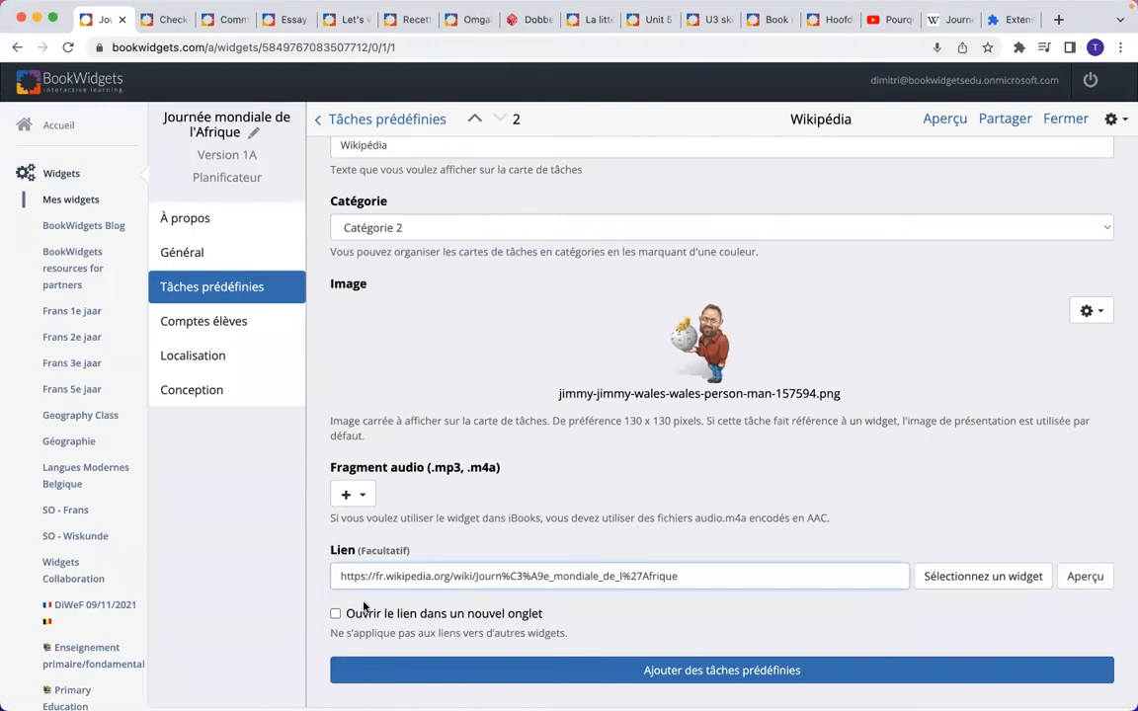
click(334, 613)
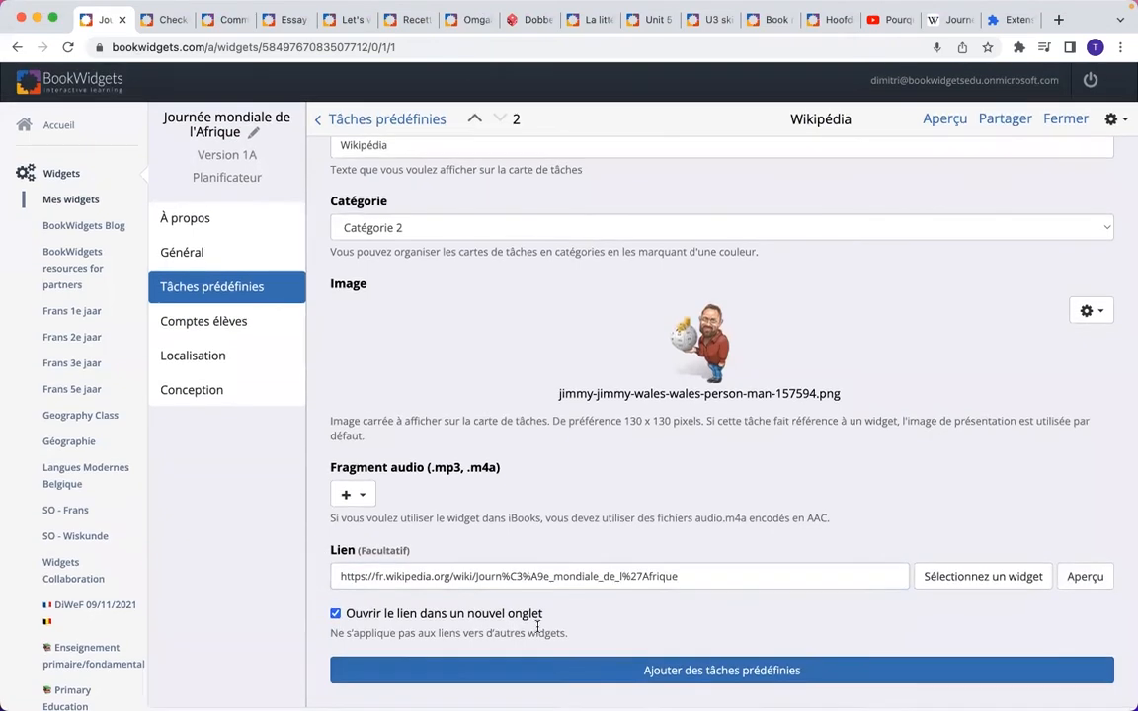
- Add a third predefined task labelled "Le saviez-vous?" and assign it to Catégorie 3
click(486, 680)
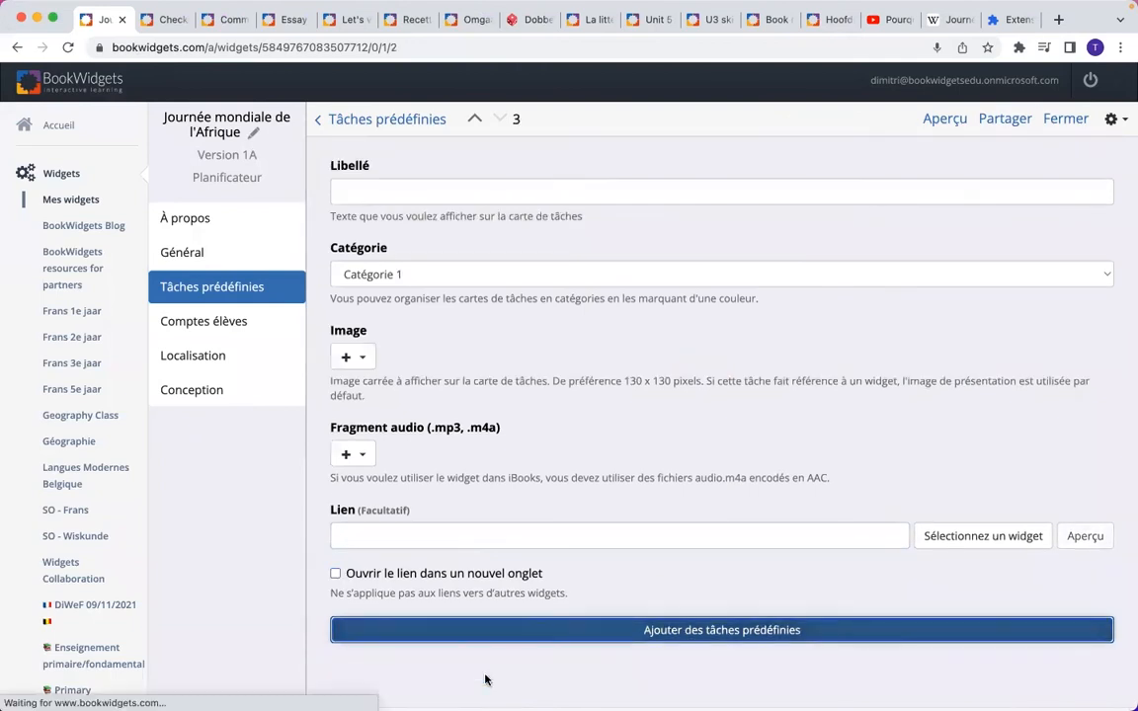
click(490, 194)
text(L)
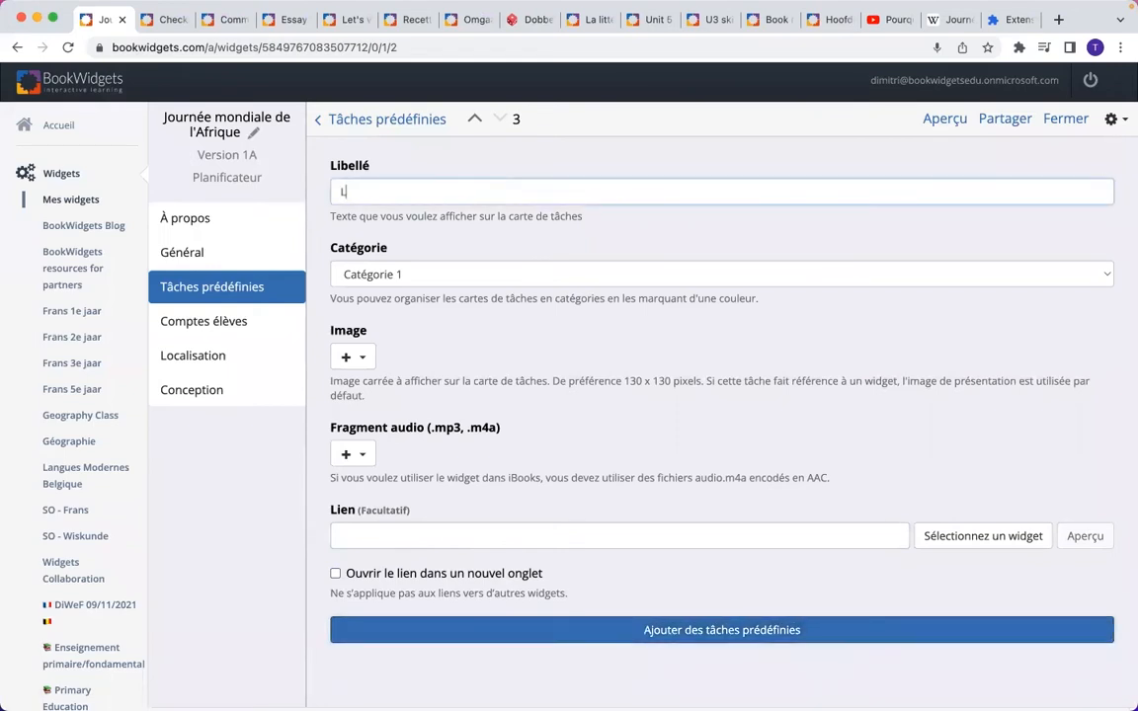
text(e saviez-vous?)
click(455, 282)
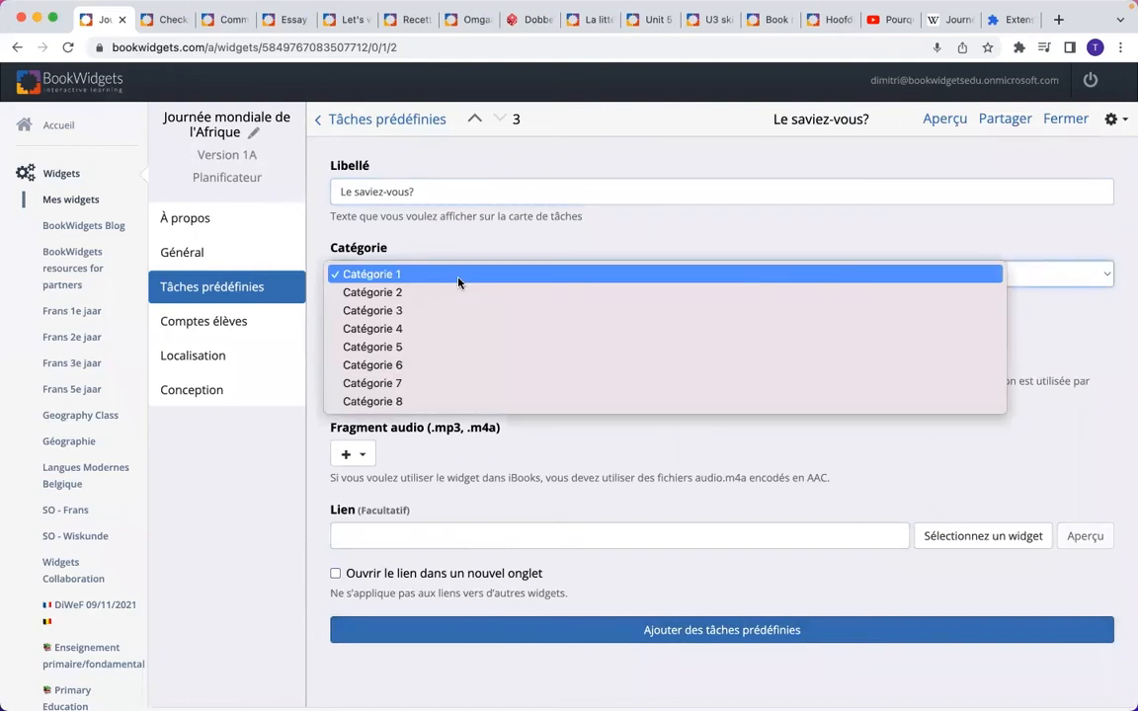
click(447, 313)
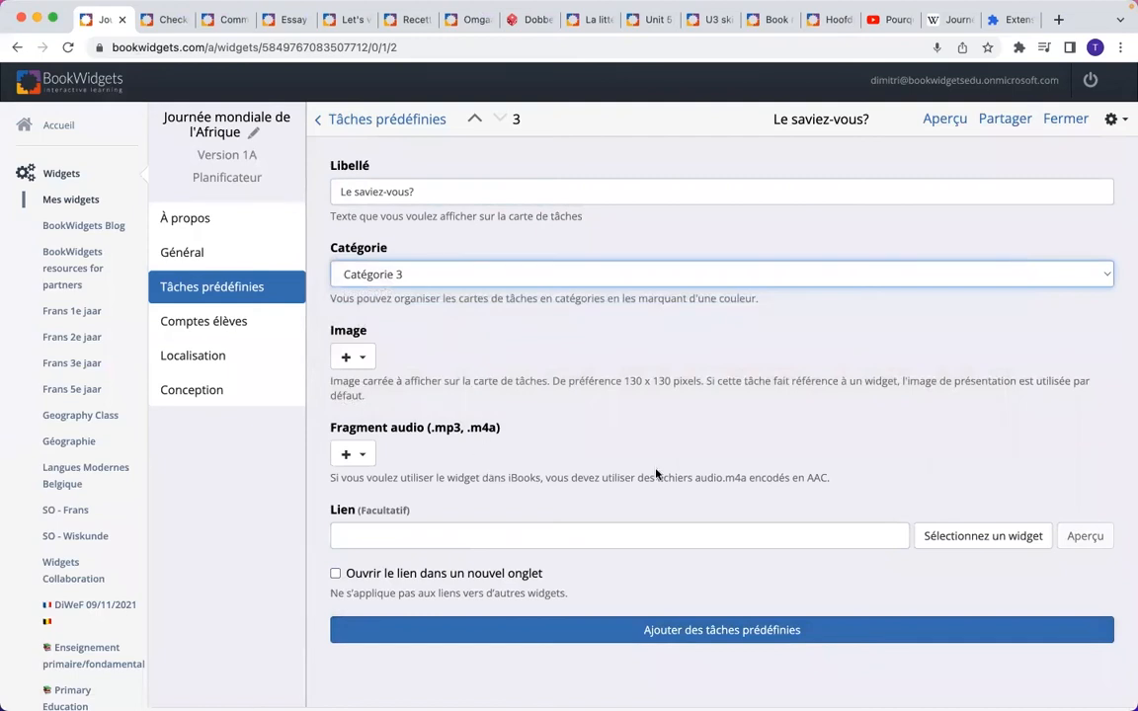
- Link the third task to the "Le saviez-vous?" widget from the "Journée mondiale de l'Afrique" folder
click(685, 539)
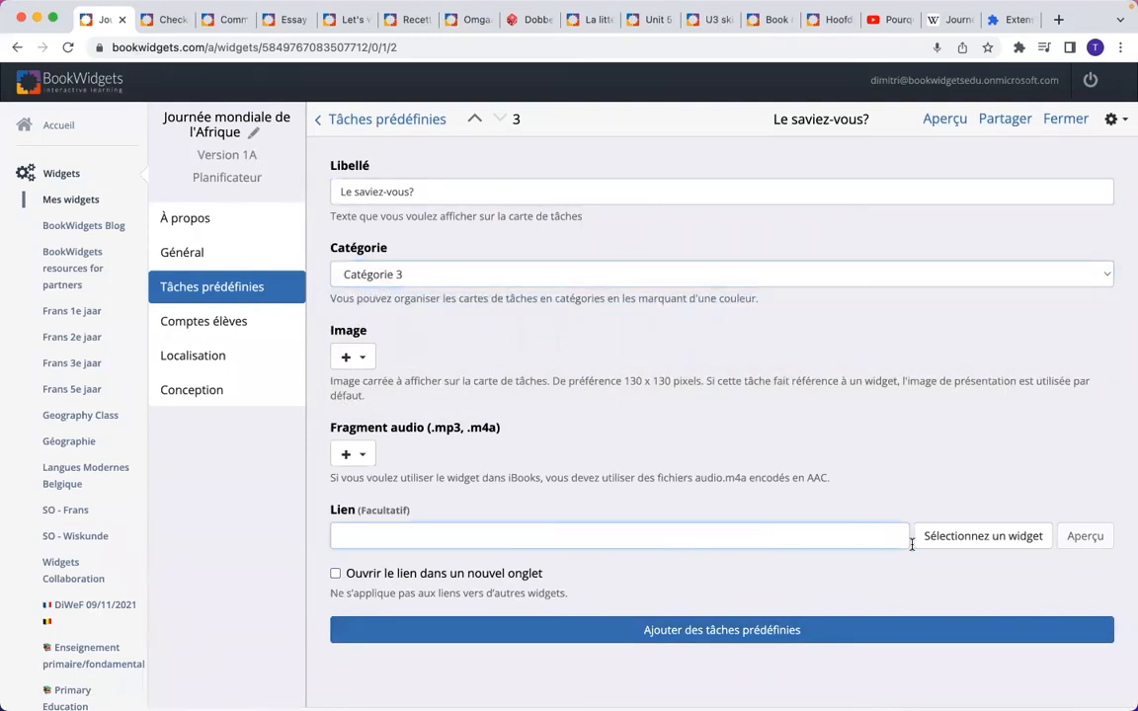
click(974, 542)
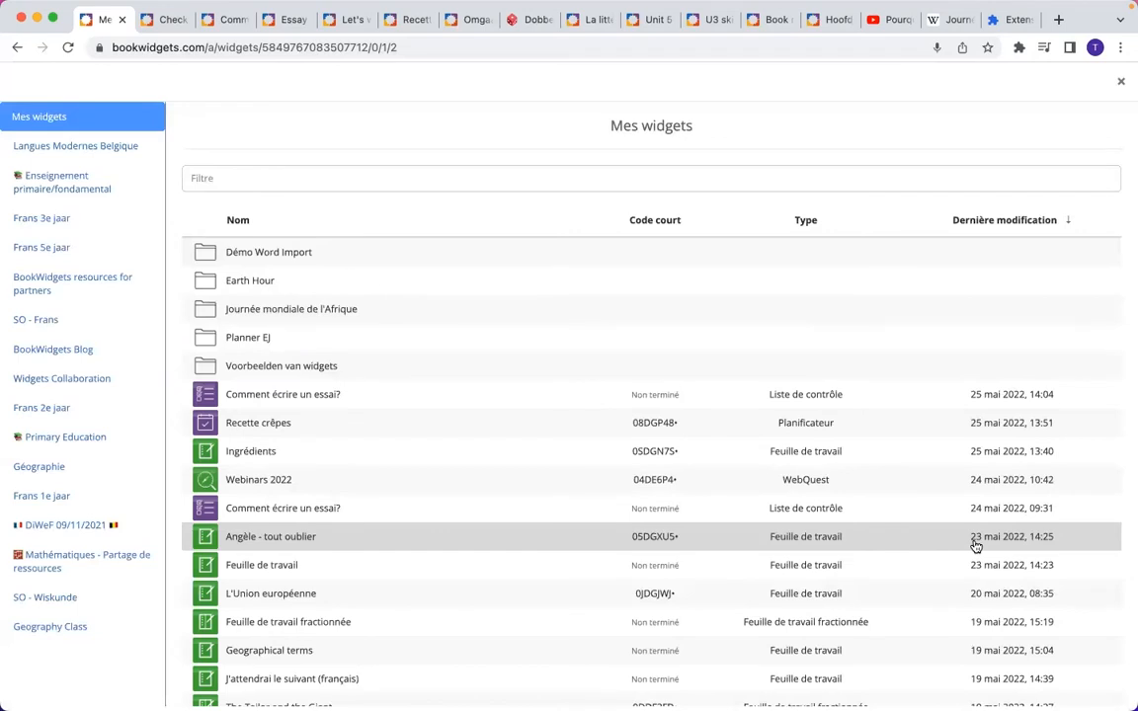
click(330, 312)
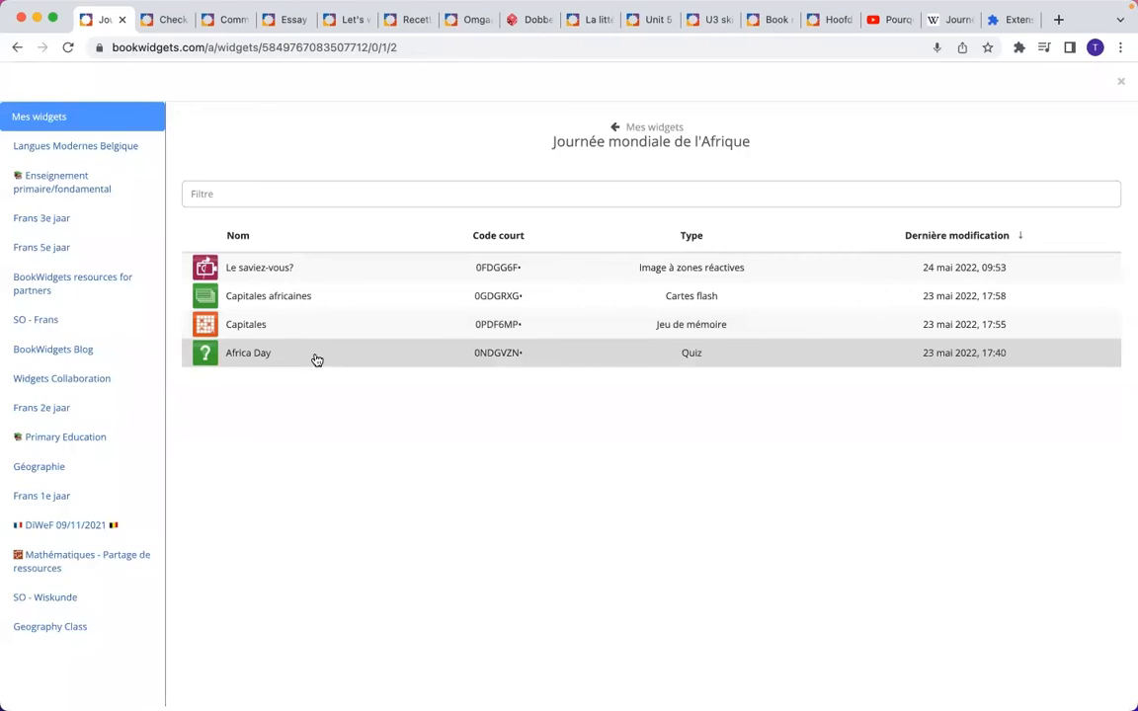
click(346, 278)
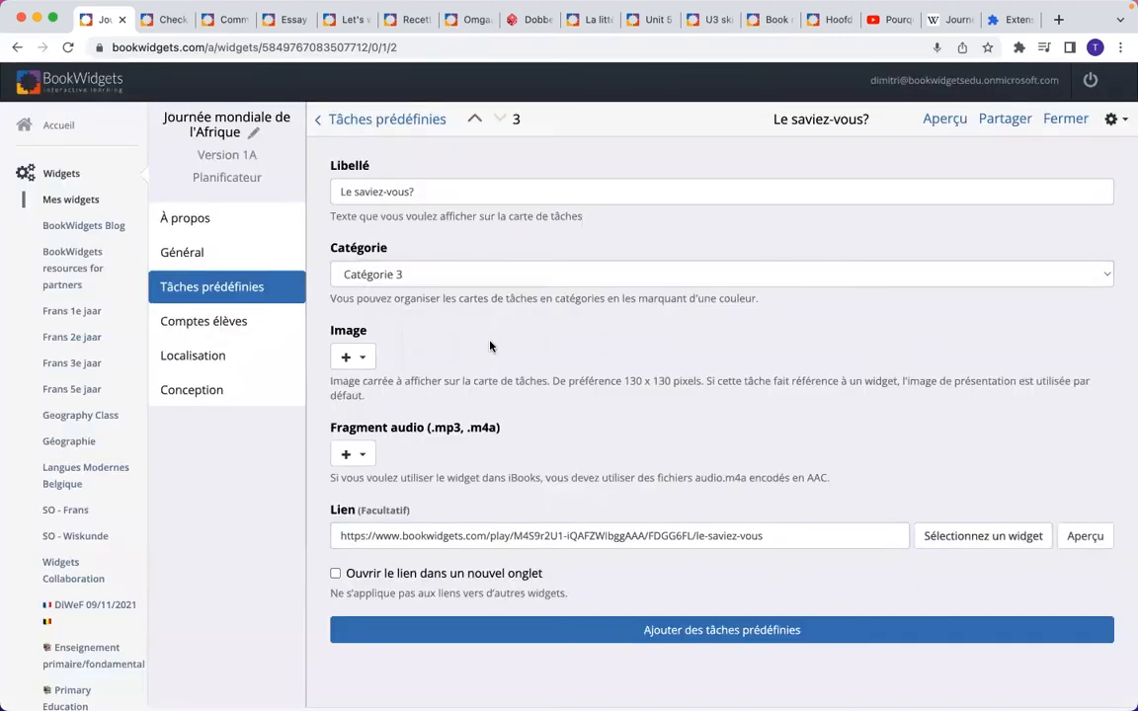
- Preview the planner in student view, check the list of tasks that can be added, and close the preview
click(939, 119)
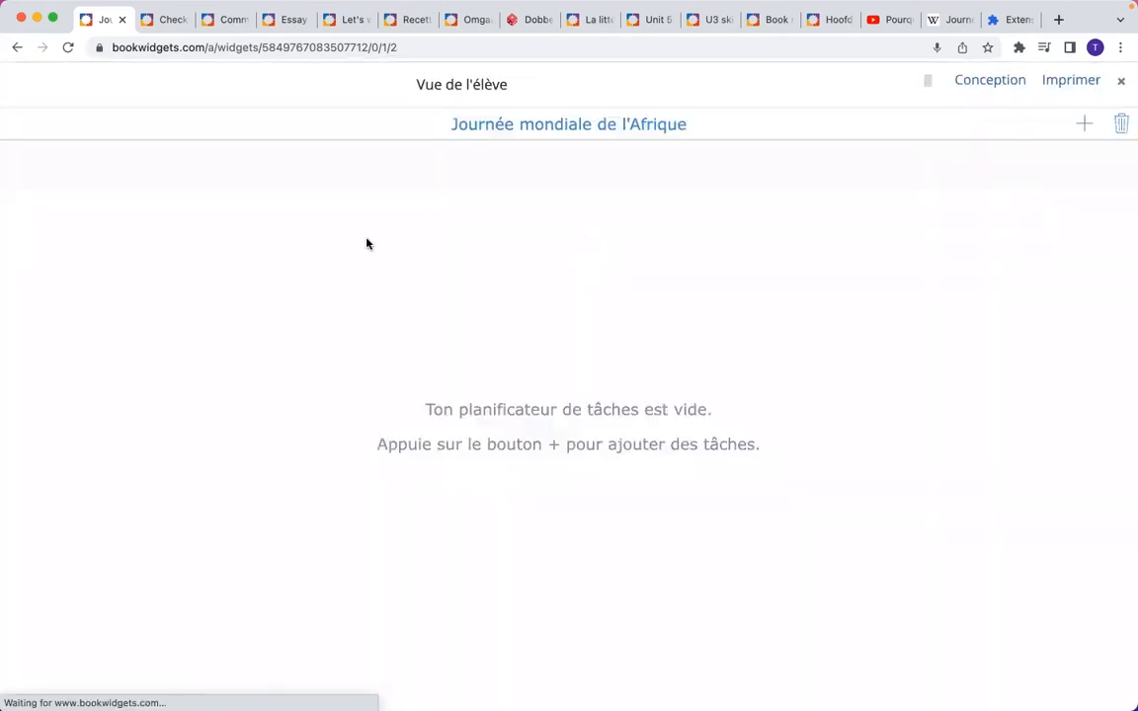
click(1082, 126)
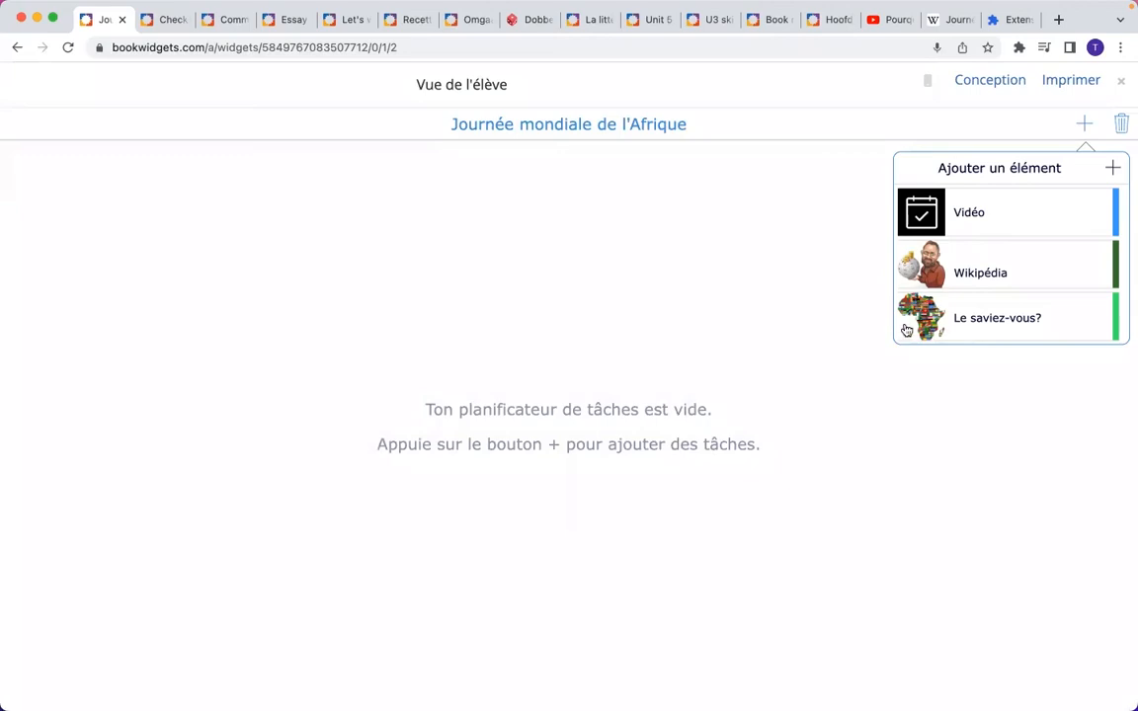
click(1121, 85)
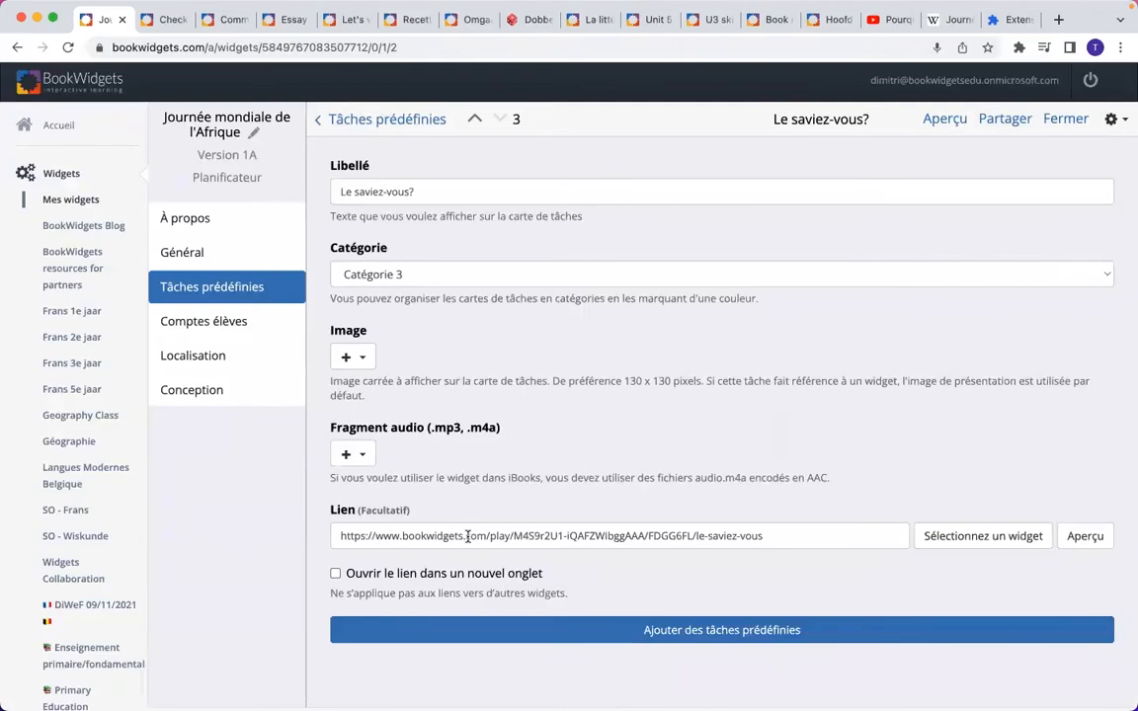
- Close the planner and open the "Le saviez-vous?" widget's Conception settings to examine its presentation image
click(1052, 119)
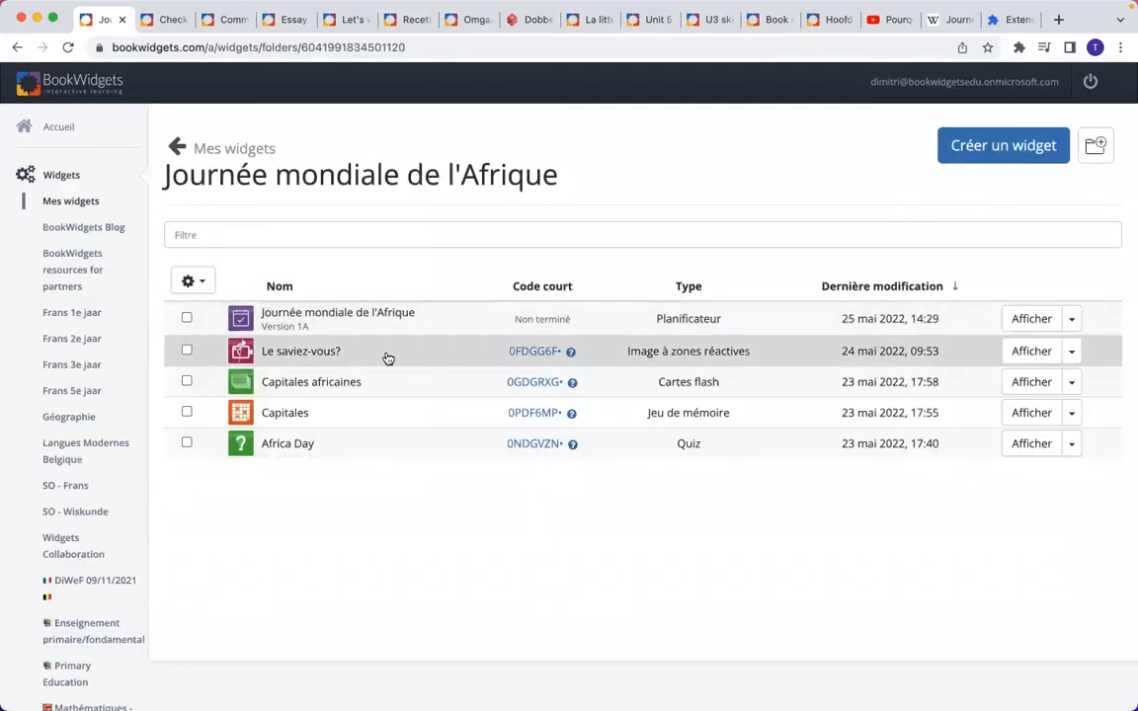
click(388, 357)
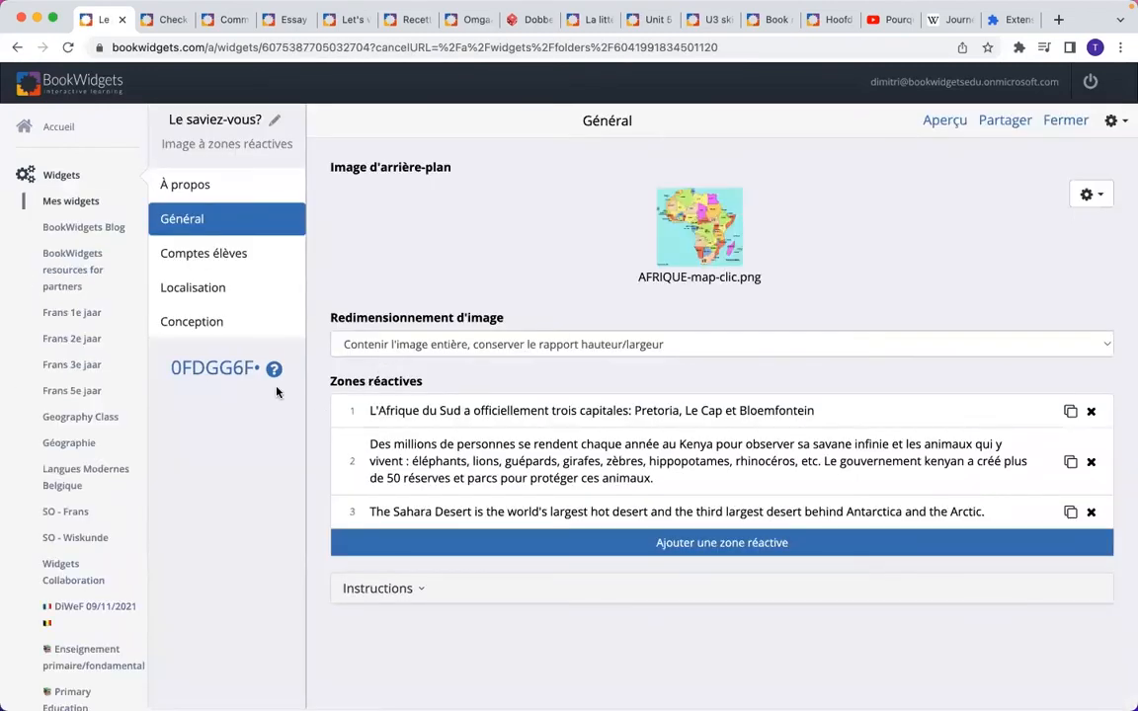
click(220, 323)
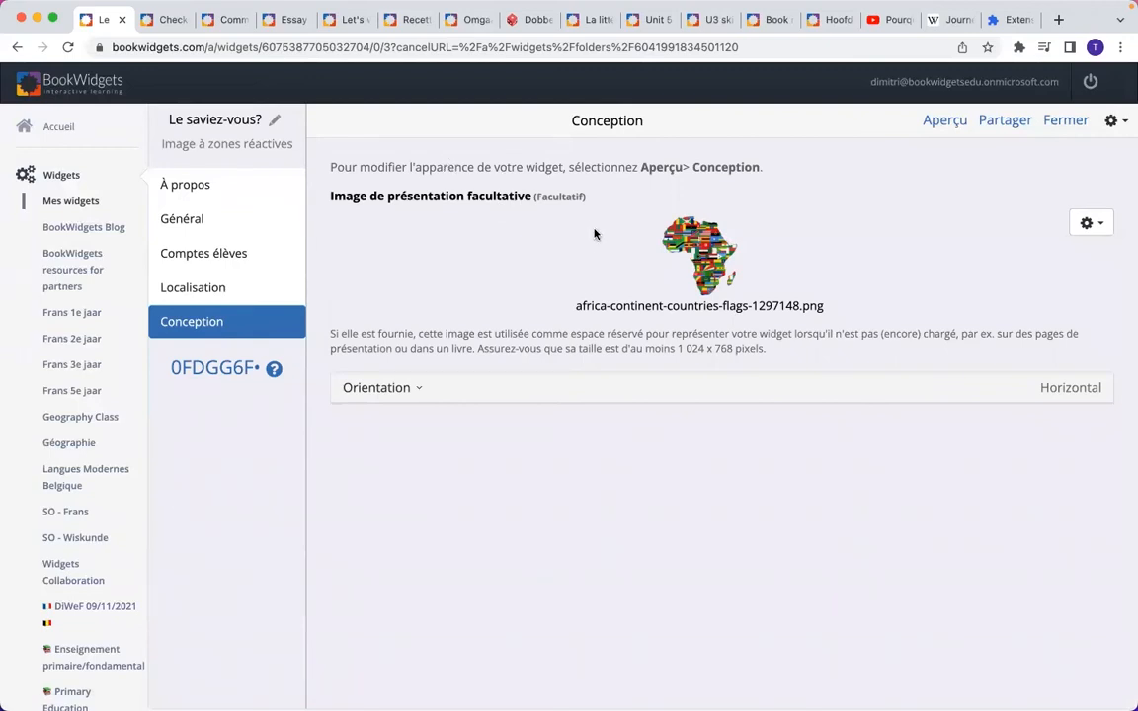
scroll(543, 280, down, 1)
scroll(543, 281, up, 1)
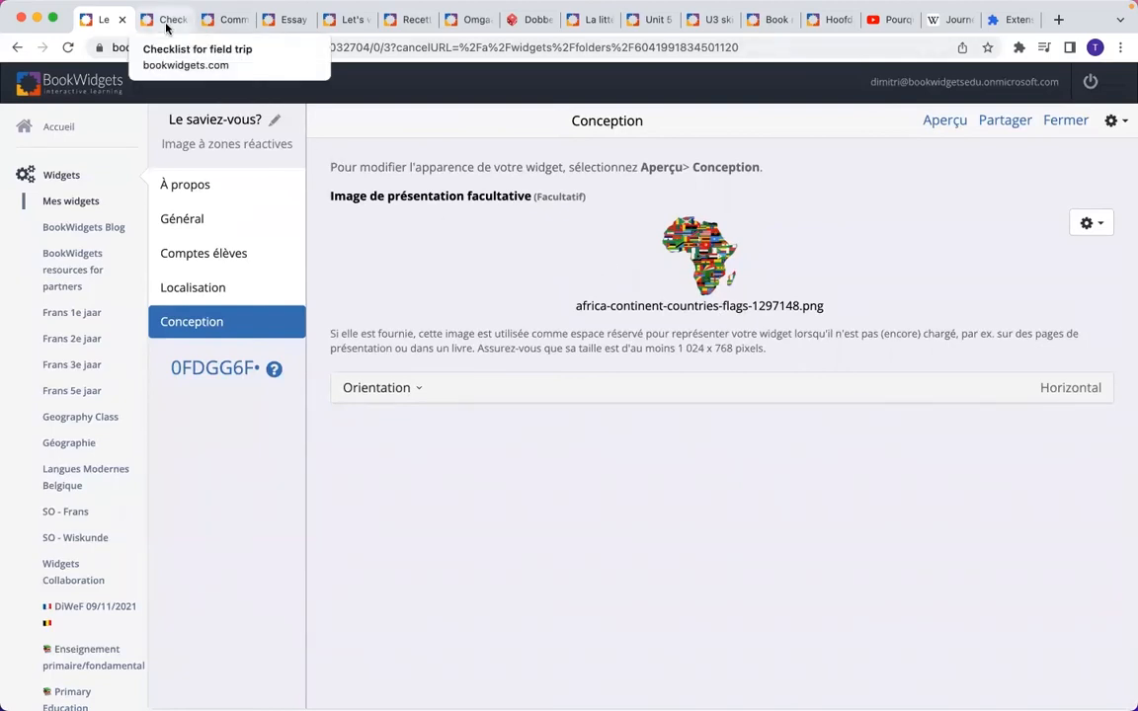
- Reopen the "Journée mondiale de l'Afrique" planner and add a fourth predefined task labelled "Flash cards"
click(1073, 120)
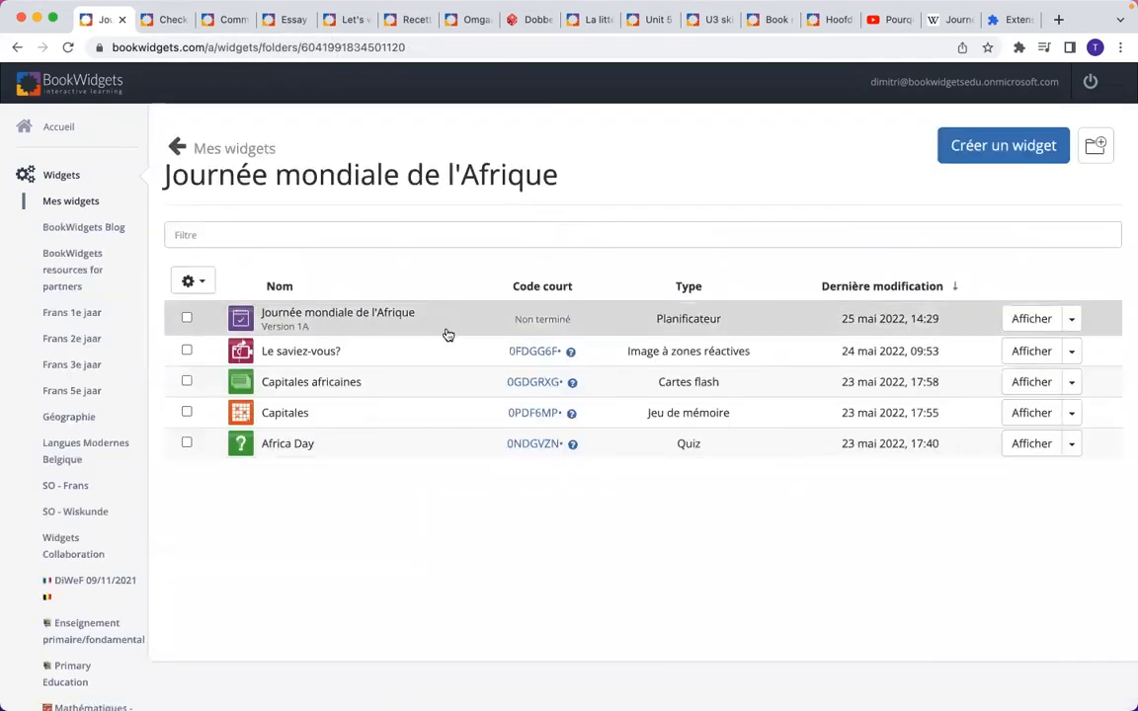
click(365, 328)
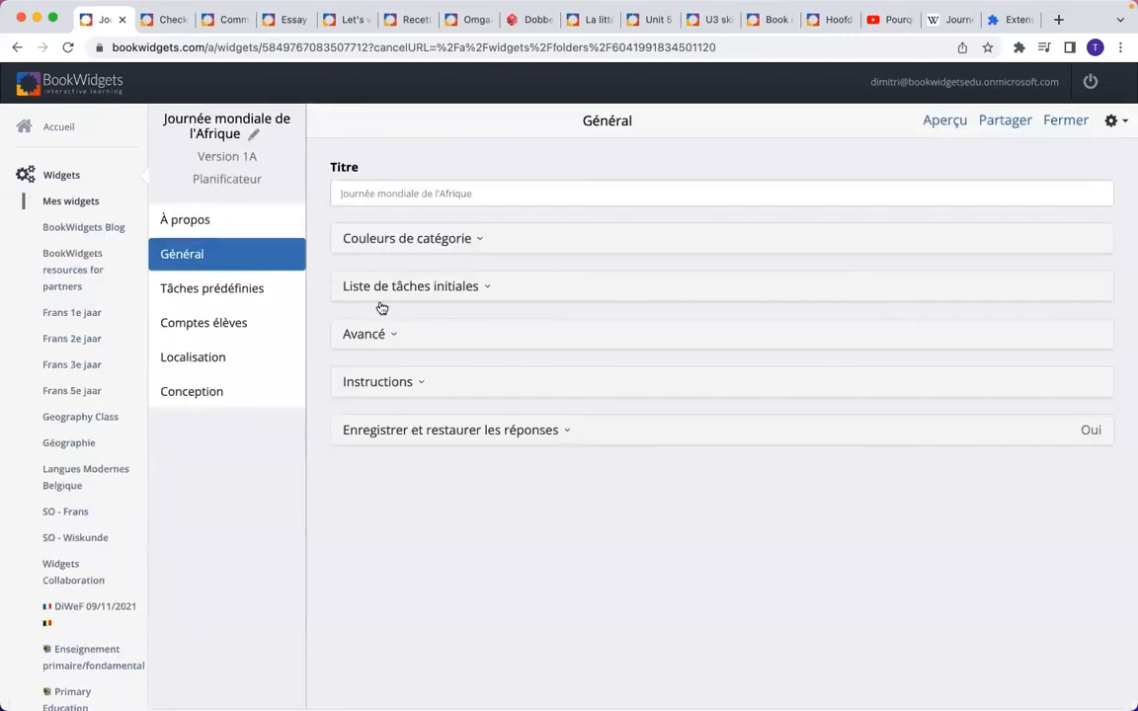
click(277, 290)
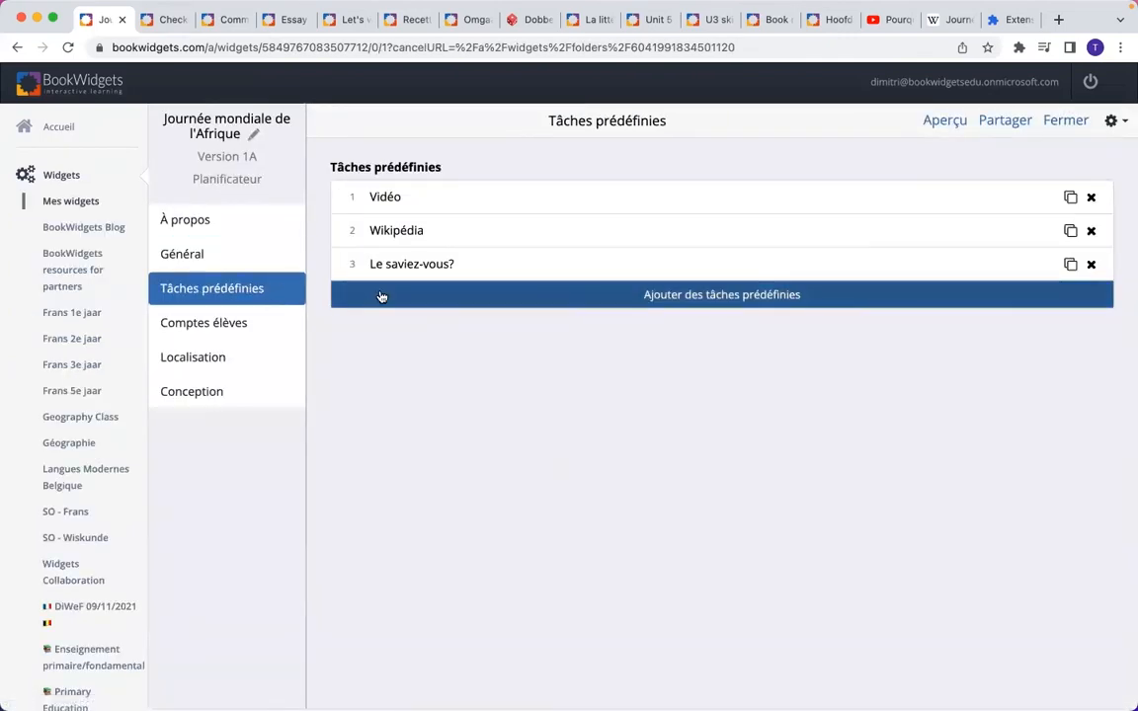
click(505, 299)
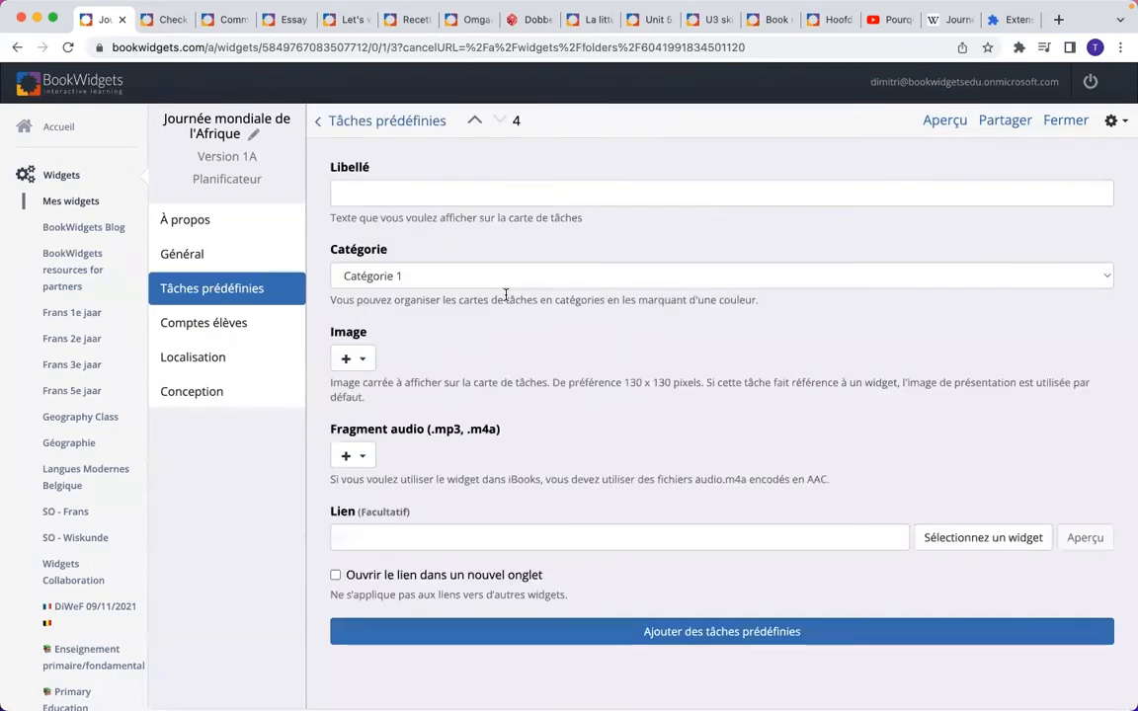
click(453, 194)
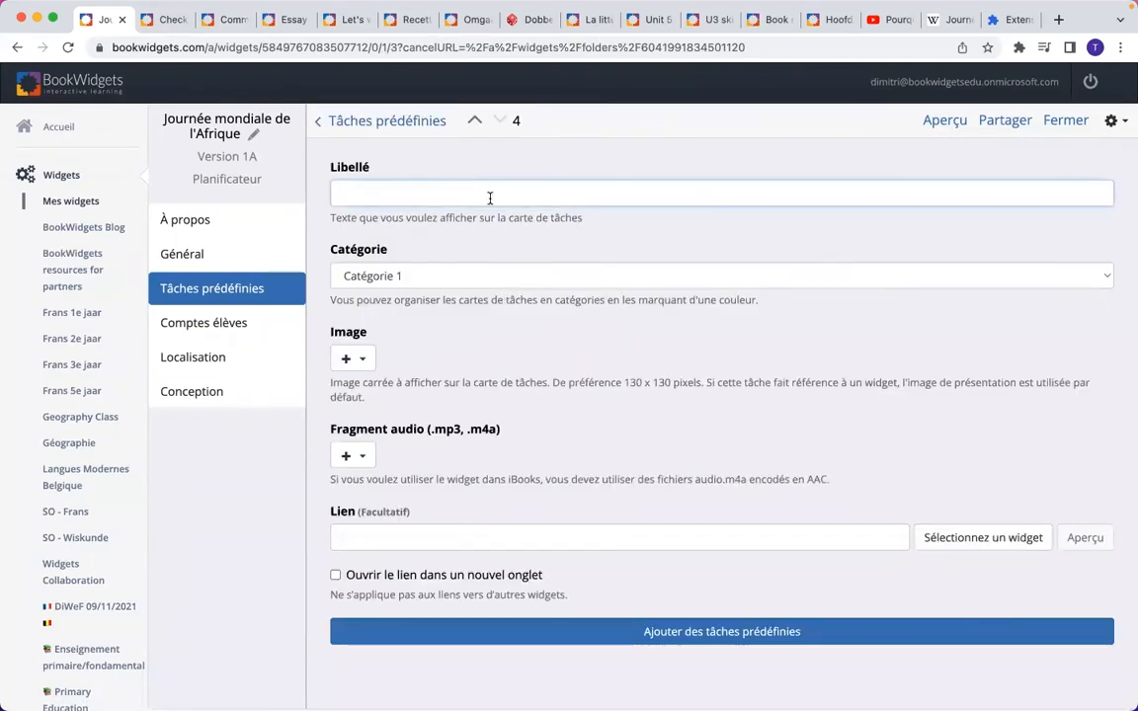
text(Flash cards)
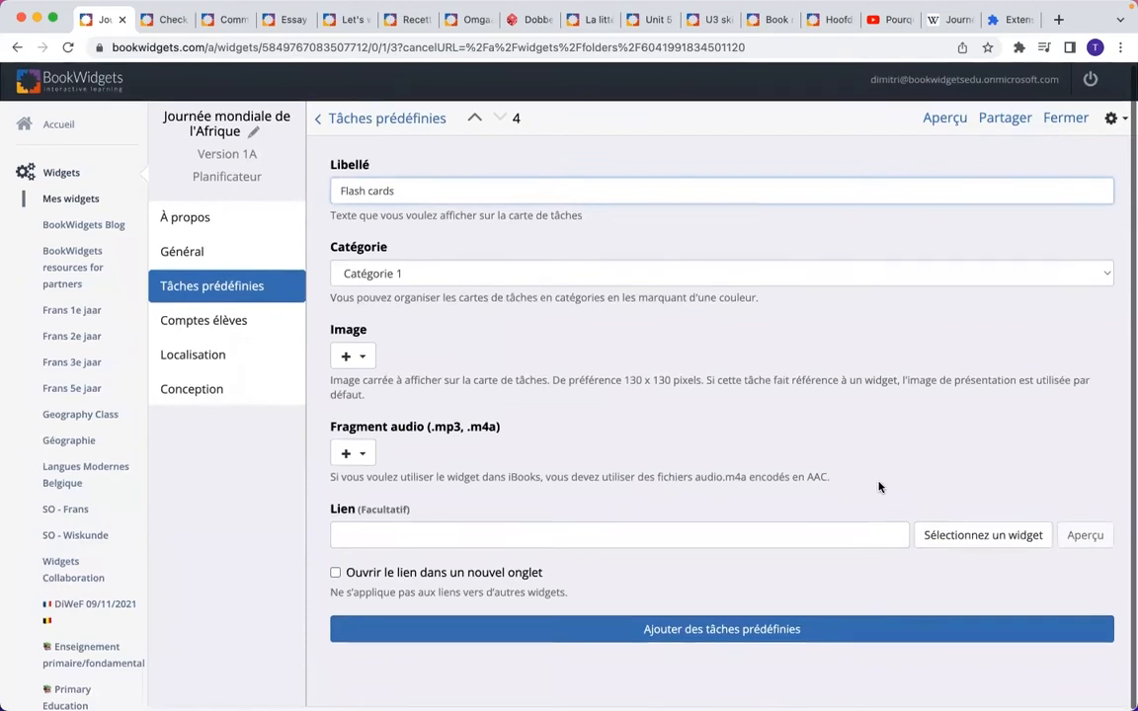
- Link the "Flash cards" task to the "Capitales africaines" widget in the "Journée mondiale de l'Afrique" folder
click(948, 541)
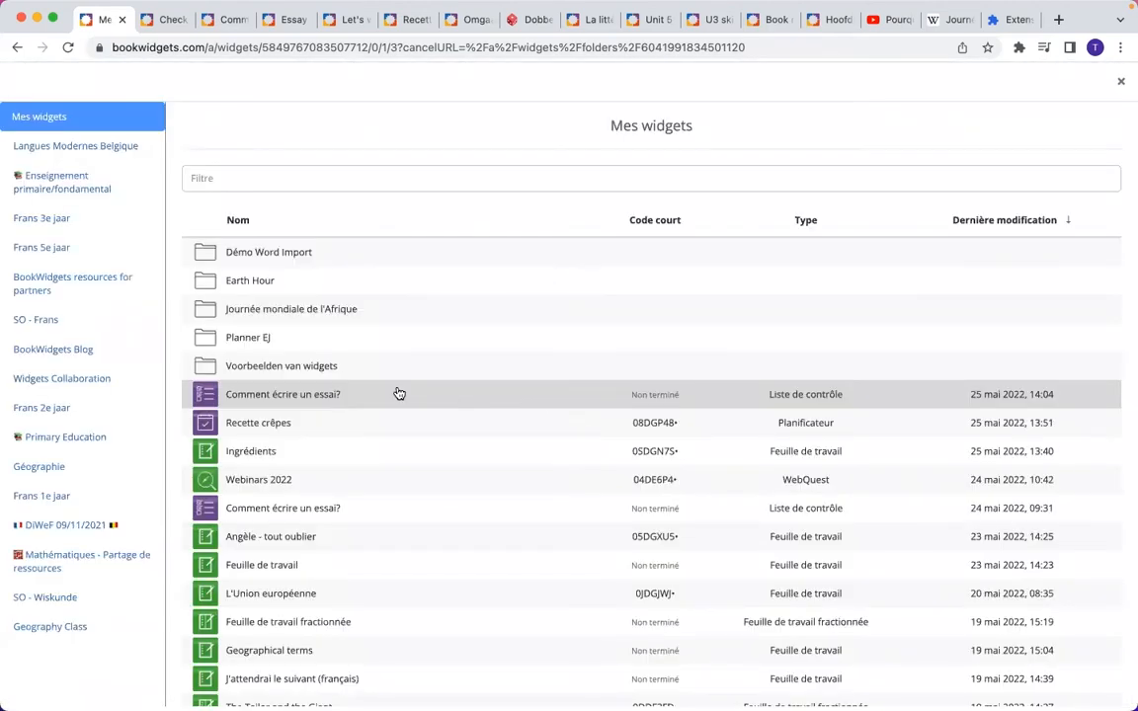
click(312, 321)
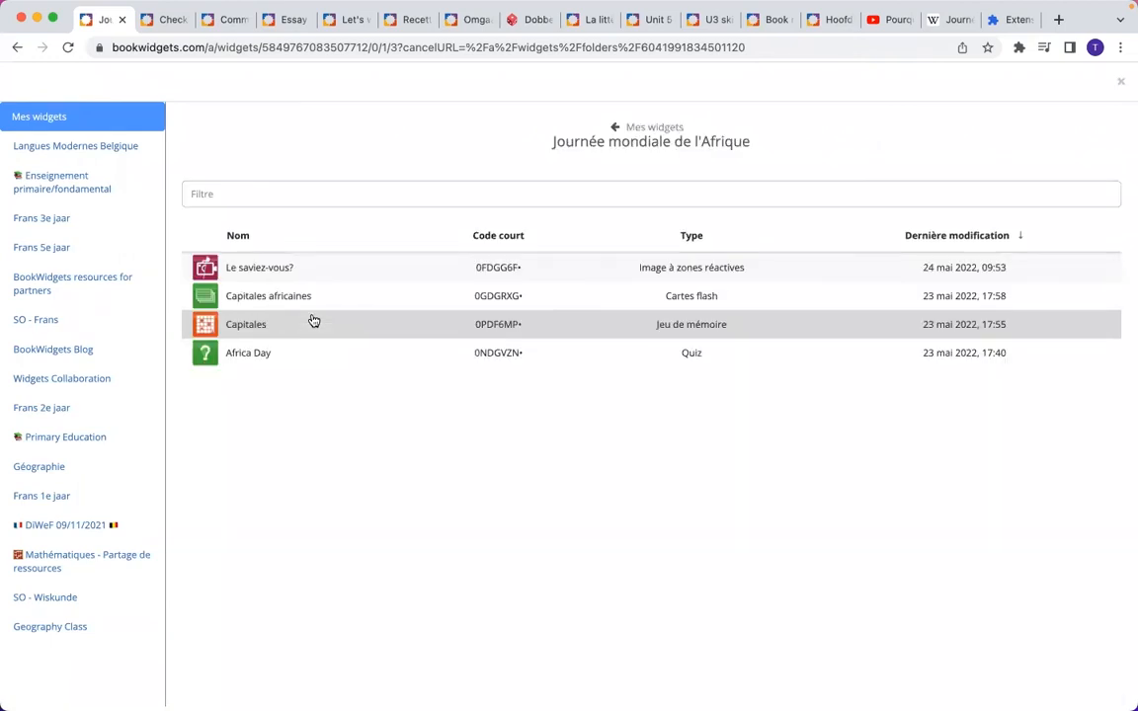
click(319, 298)
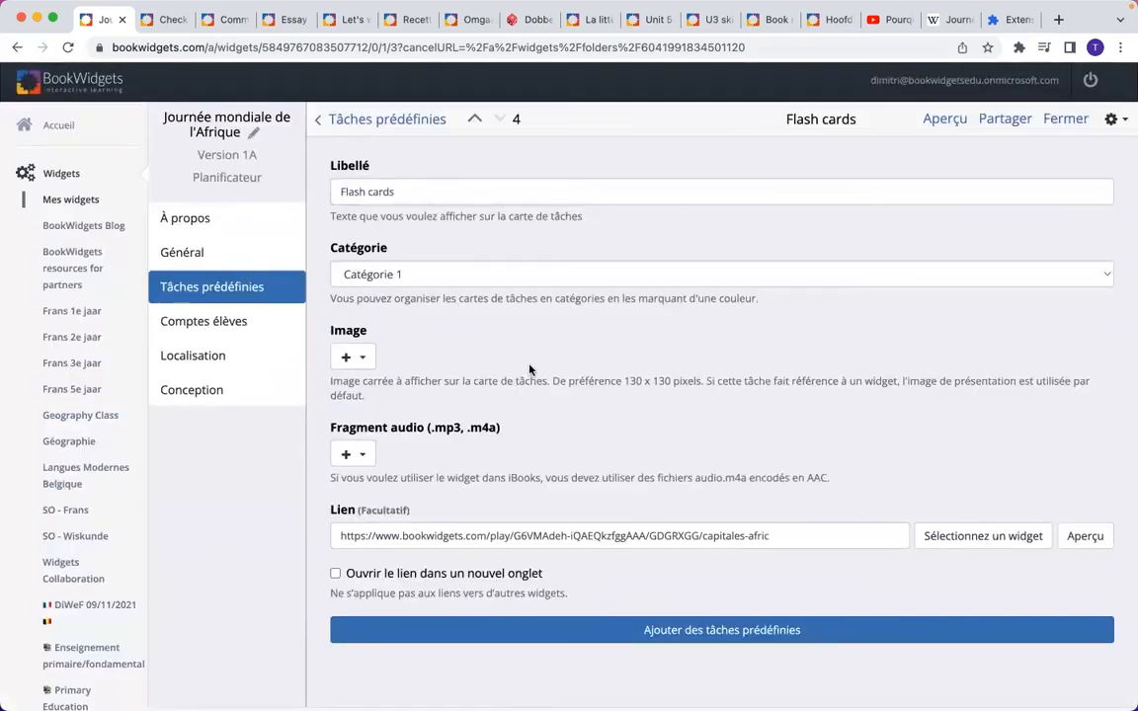
- Add a fifth predefined task labelled "Jeu de mémoire" and keep its settings open
click(667, 640)
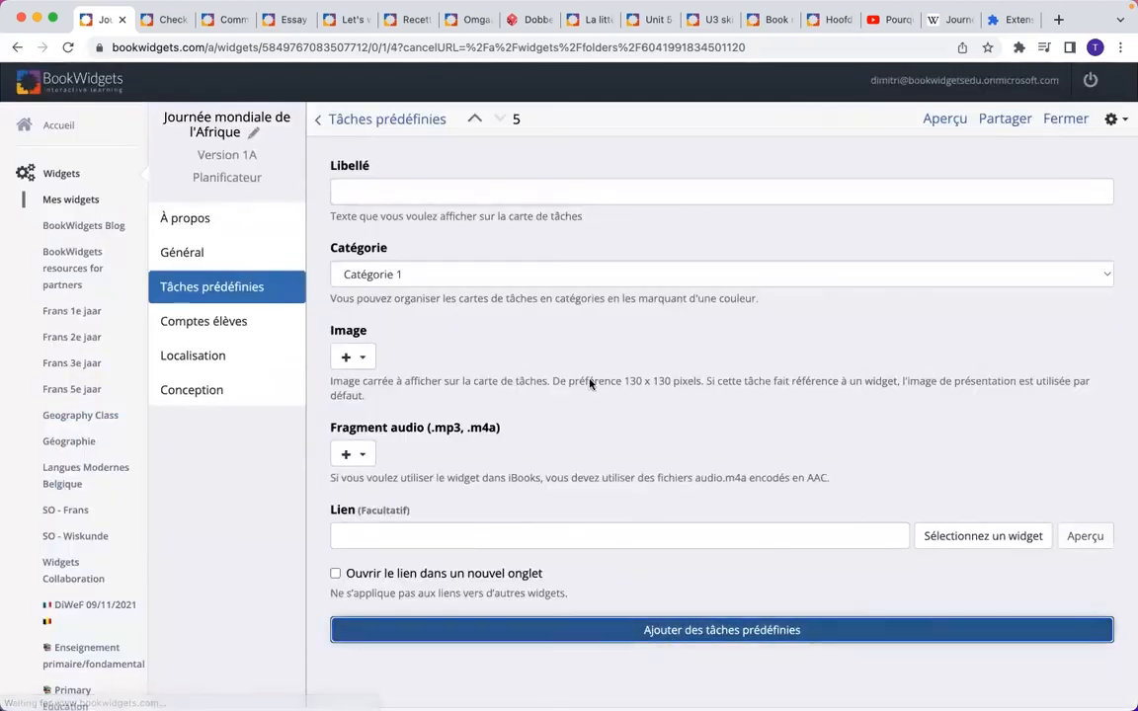
click(533, 188)
text(e)
key(BackSpace)
text(Jeu de mémoire)
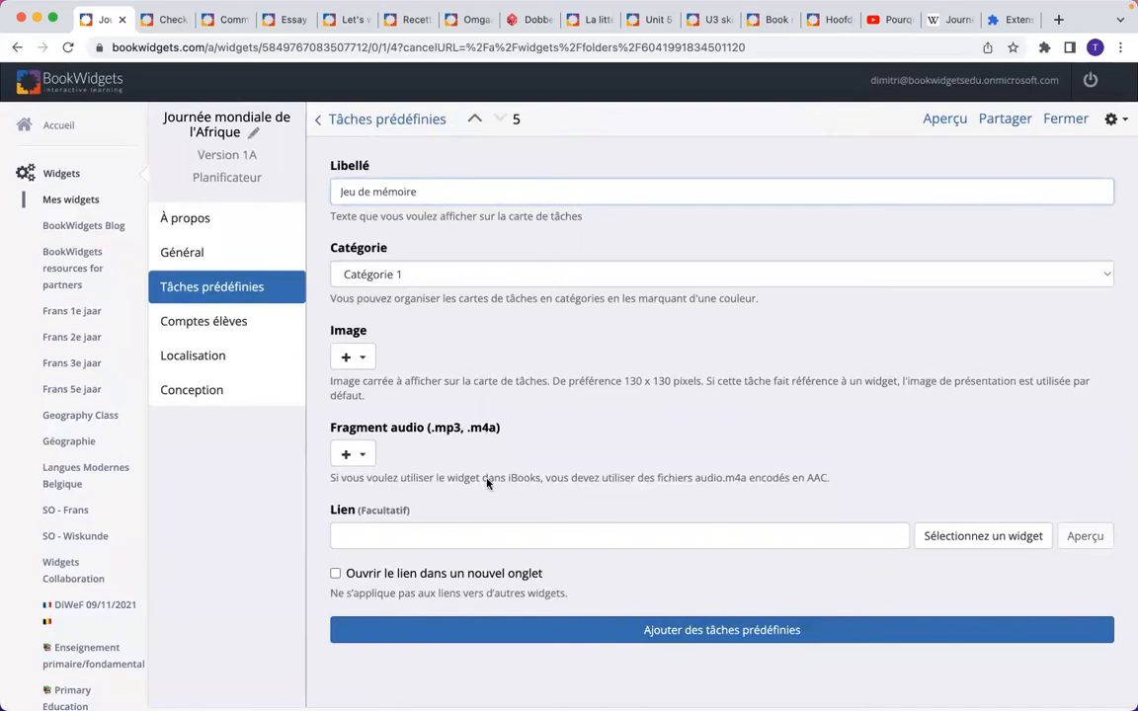
click(403, 631)
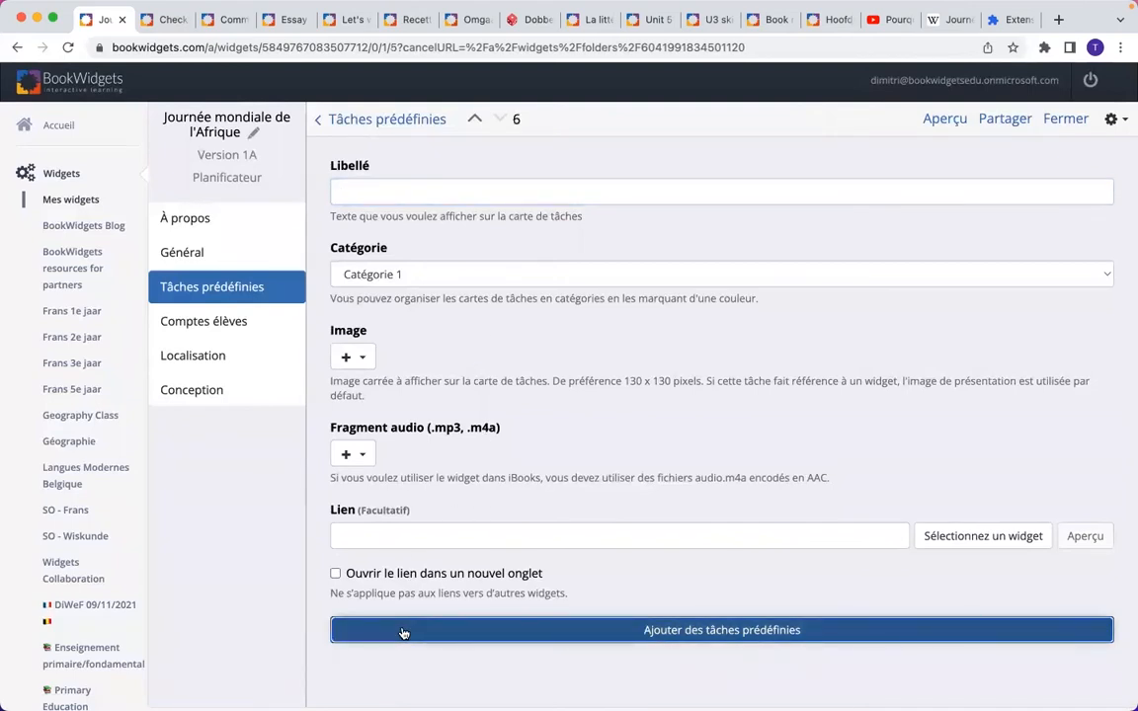
click(474, 121)
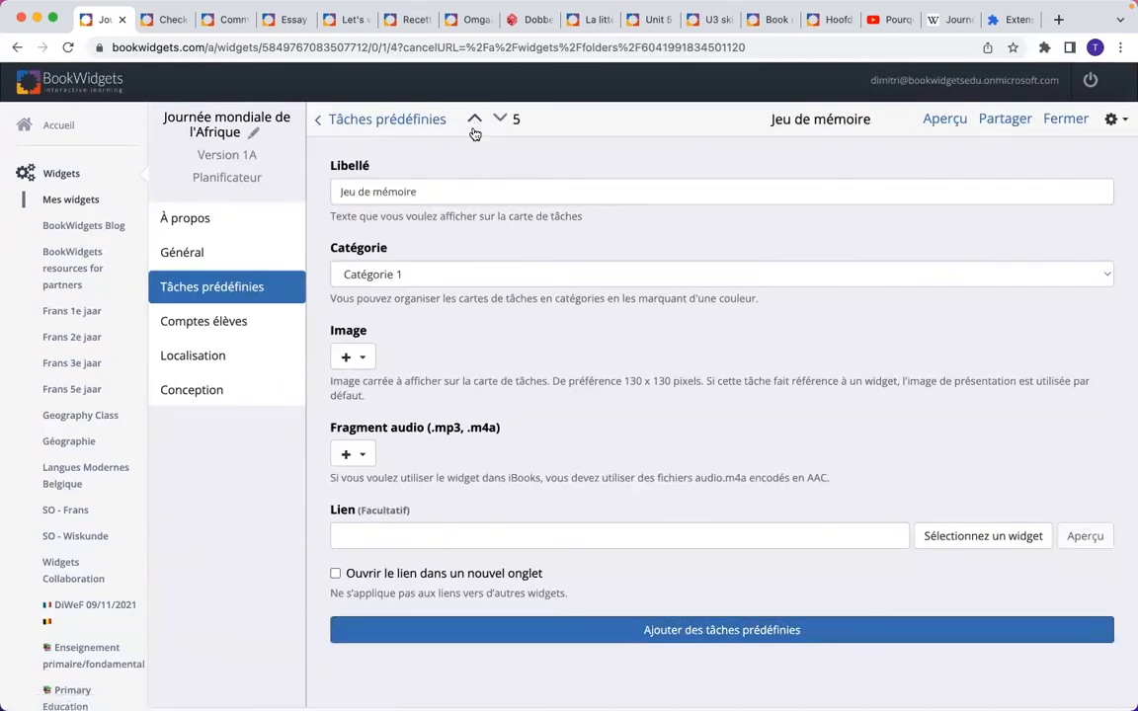
- Link the "Jeu de mémoire" task to the "Capitales" widget in the "Journée mondiale de l'Afrique" folder
click(970, 536)
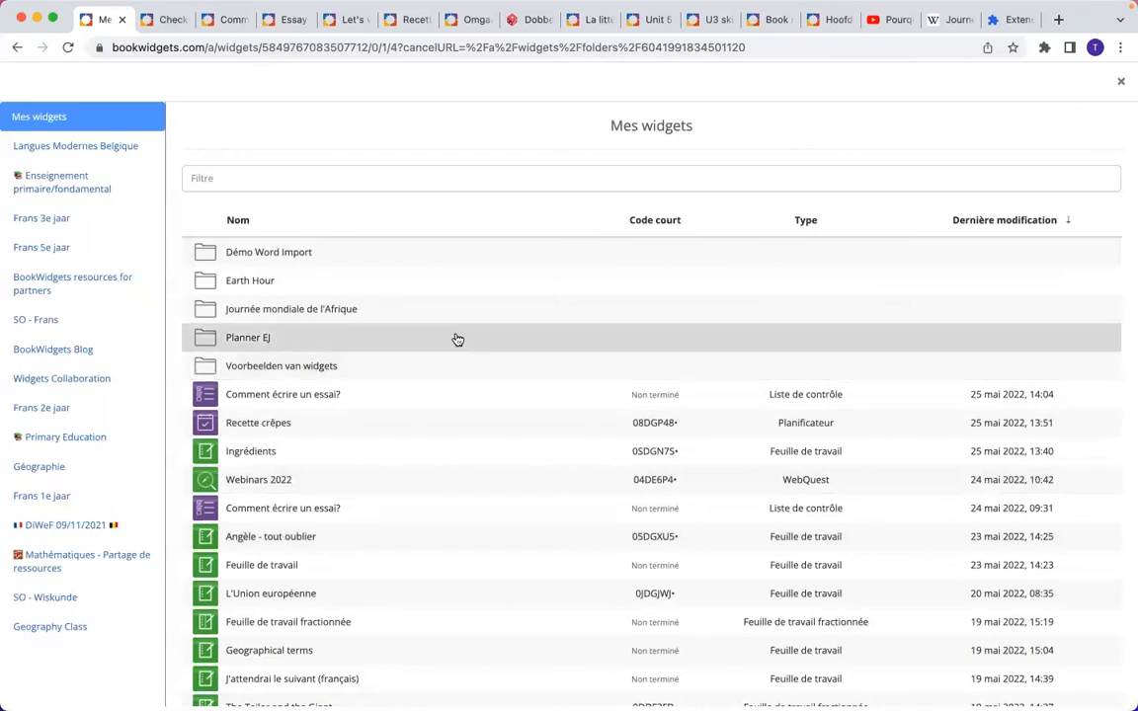
click(425, 314)
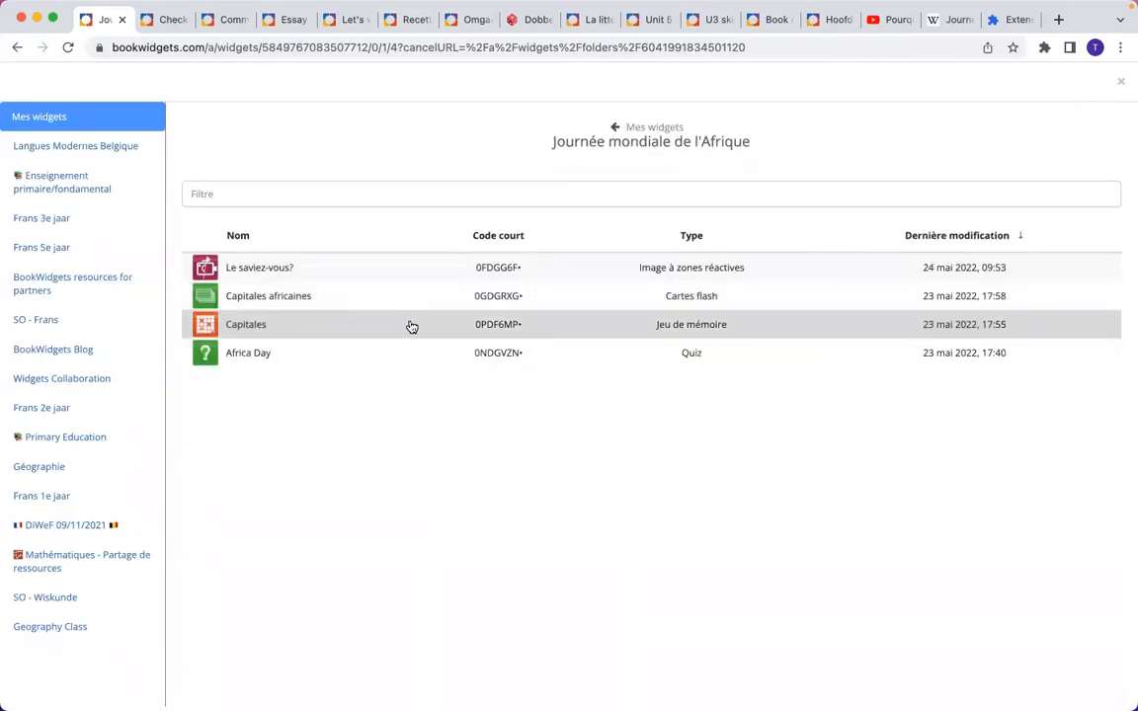
click(412, 327)
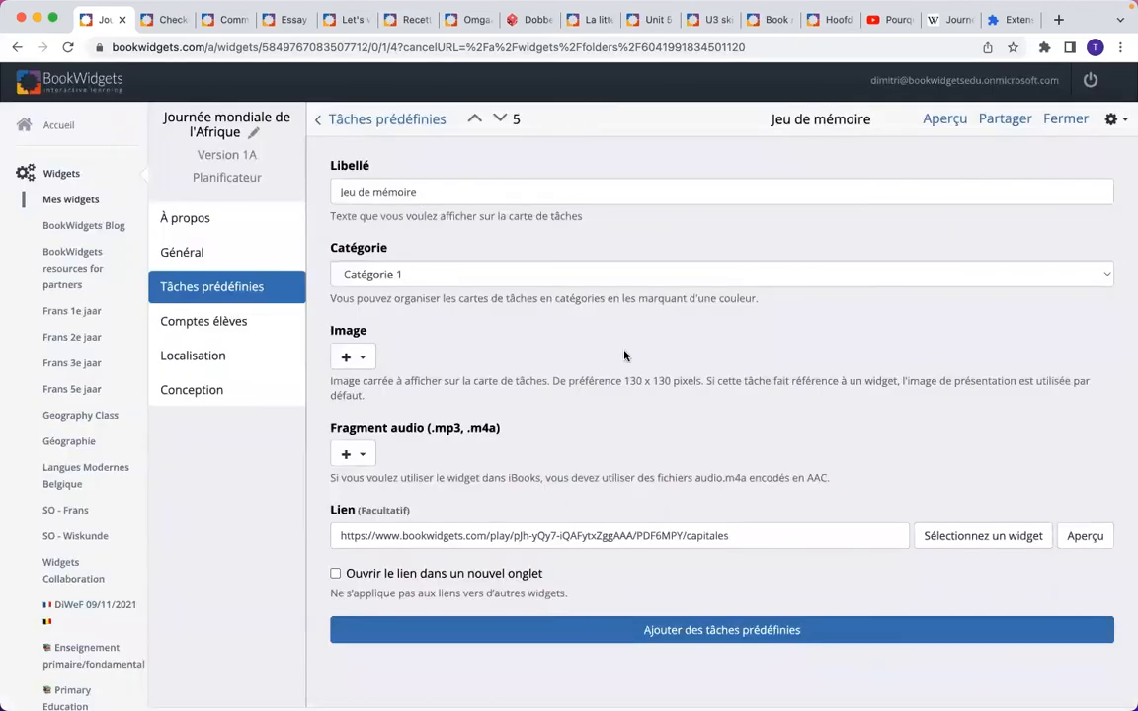
- Add a sixth predefined task labelled "Quiz" and assign it to Catégorie 4
click(500, 119)
text(Quiz)
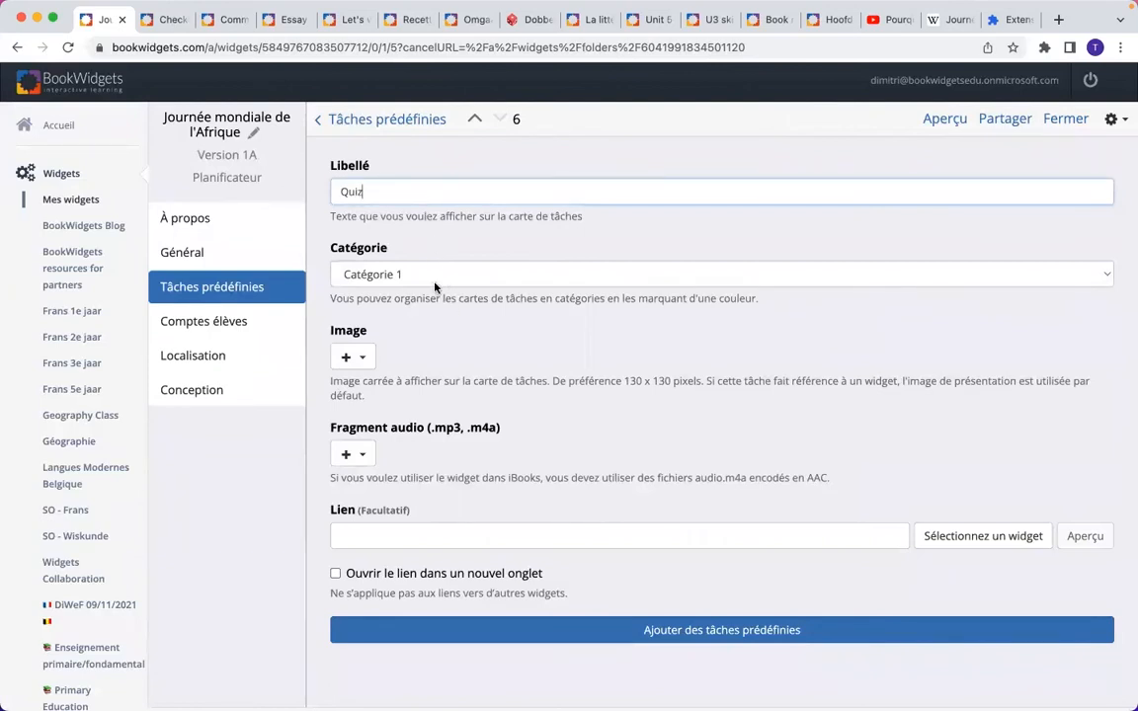
click(427, 276)
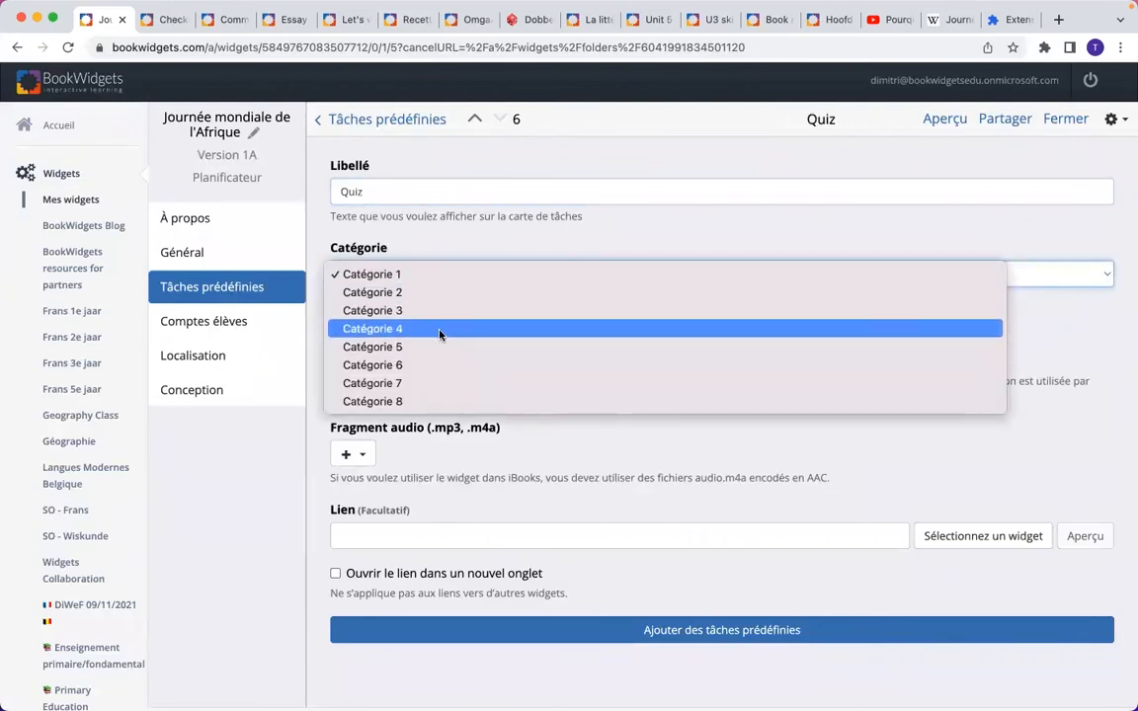
click(439, 329)
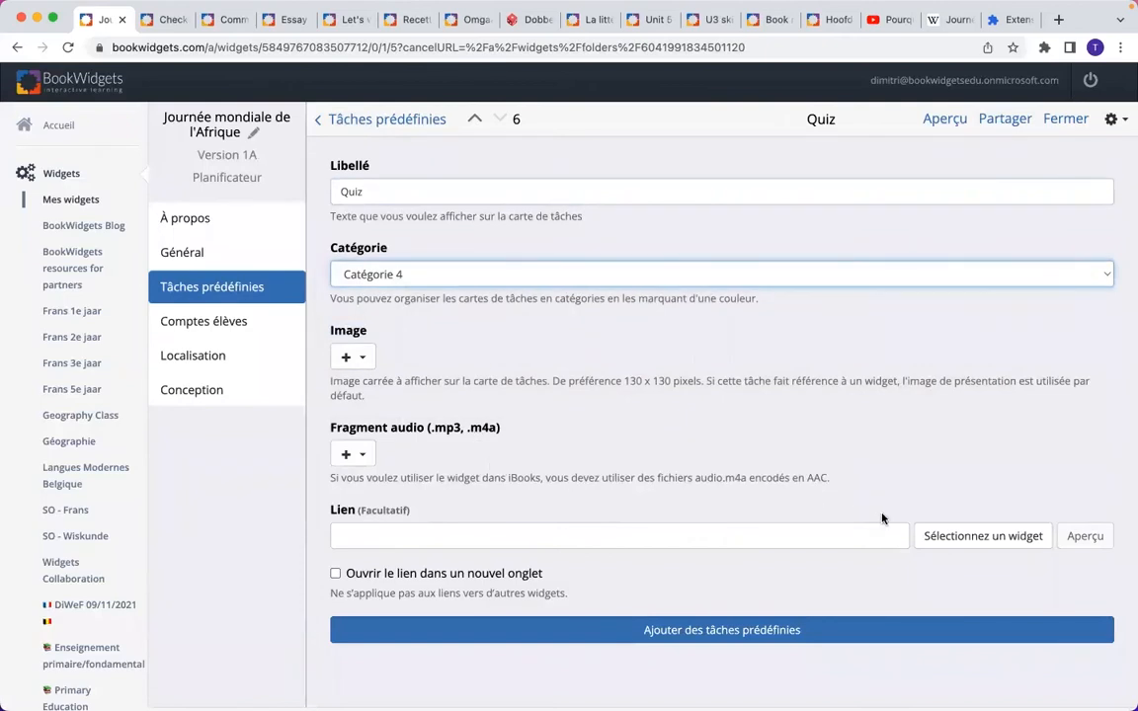
- Link the "Quiz" task to the "Africa Day" widget in the "Journée mondiale de l'Afrique" folder
click(948, 535)
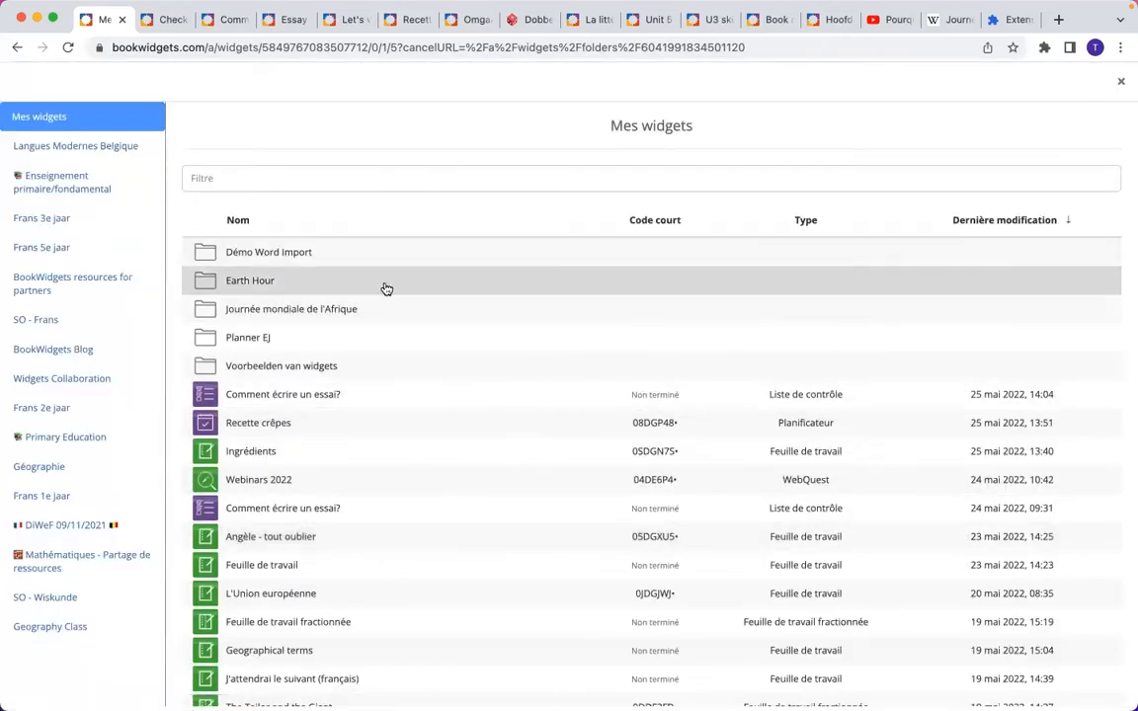
click(368, 314)
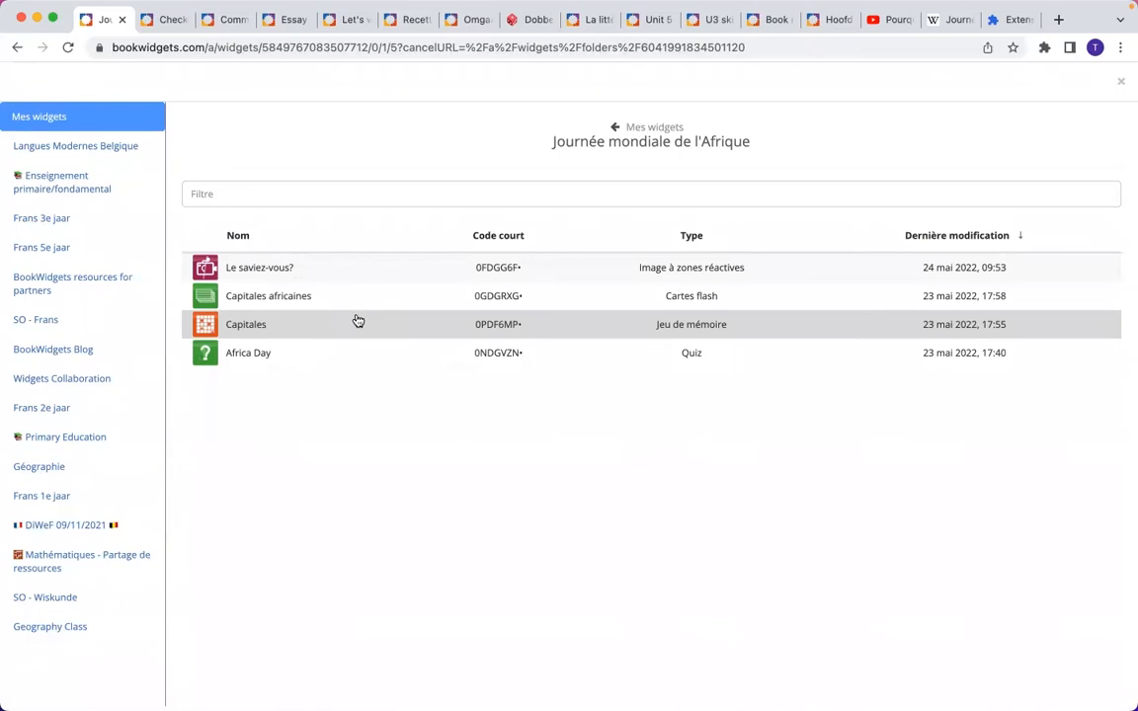
click(345, 354)
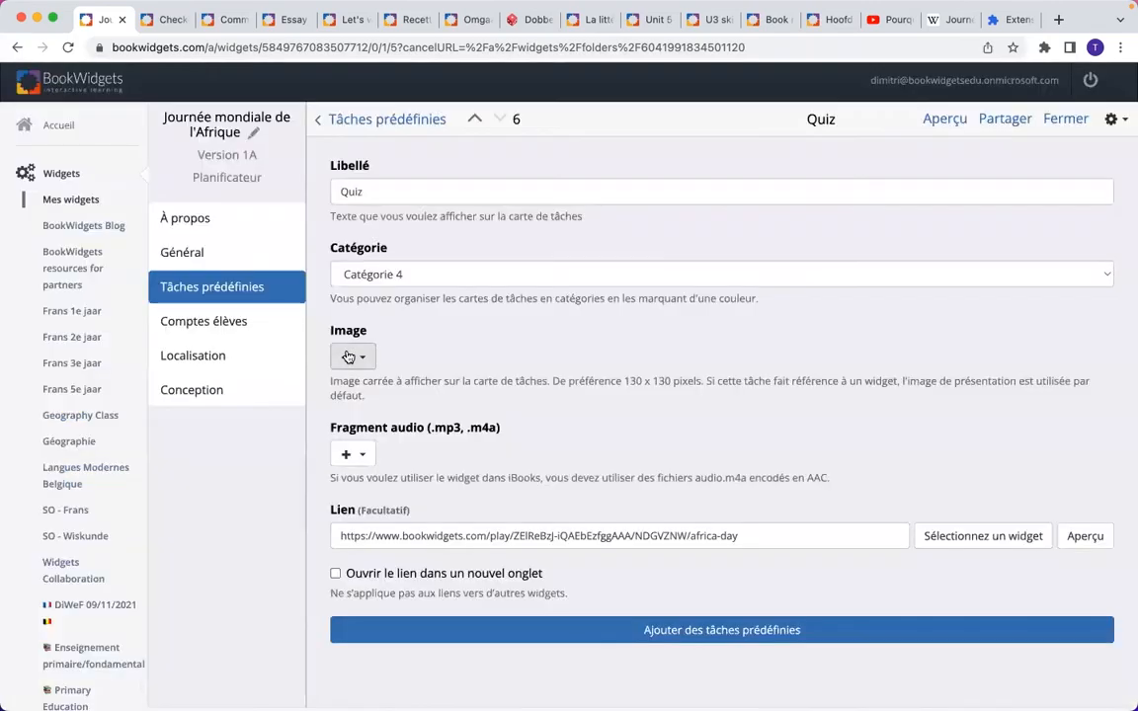
- Preview the planner as a student and look through the predefined tasks available to add
click(940, 120)
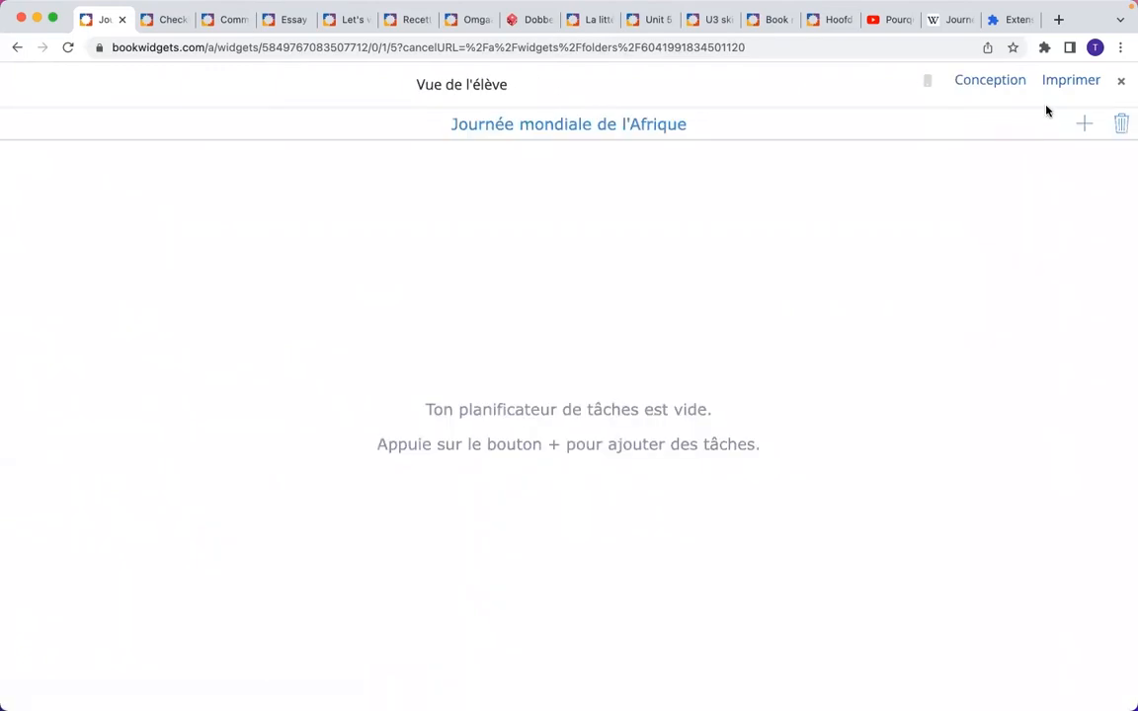
click(1085, 125)
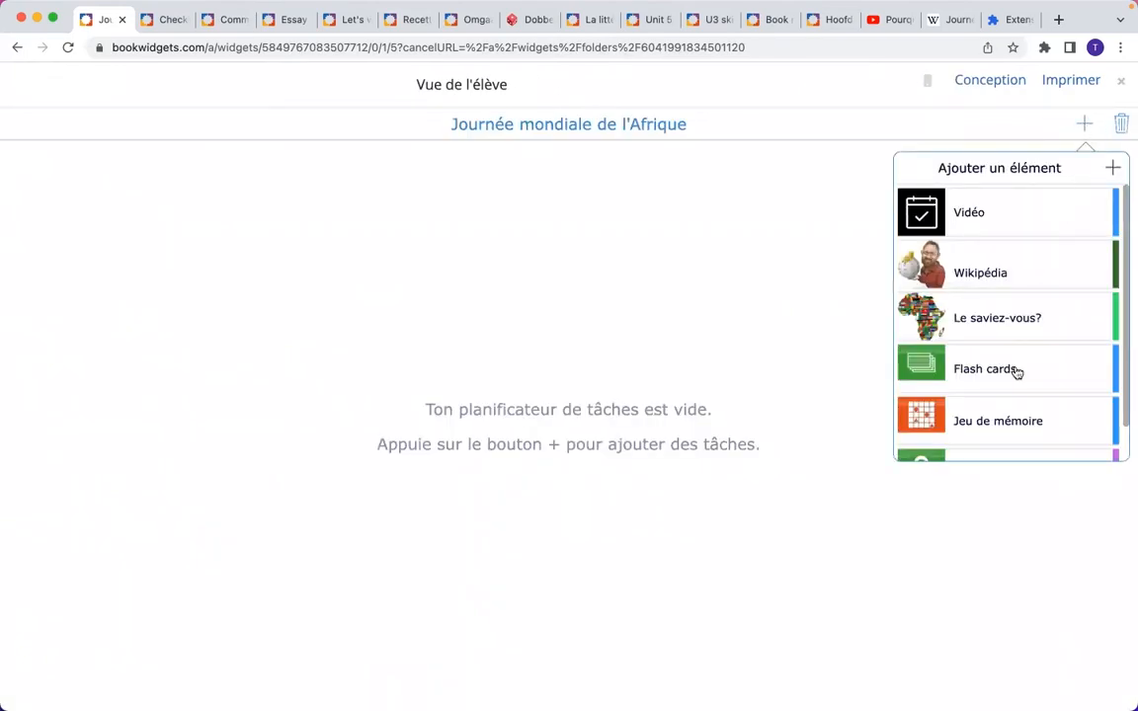
scroll(1016, 369, down, 2)
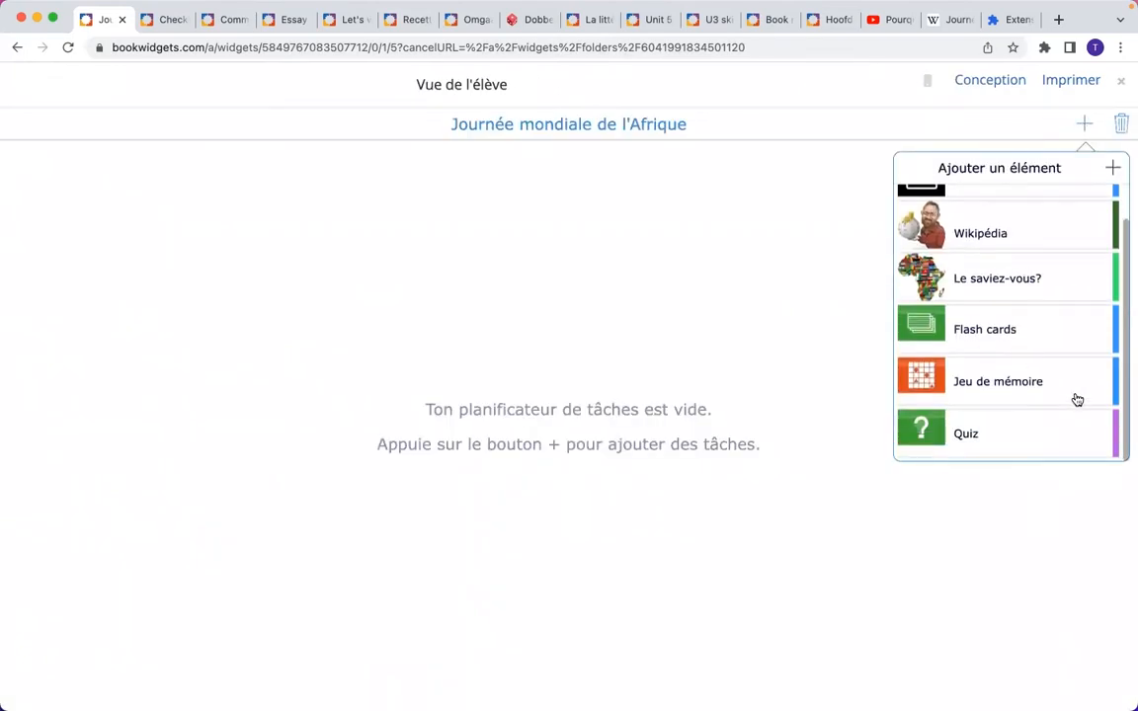
scroll(1083, 435, up, 2)
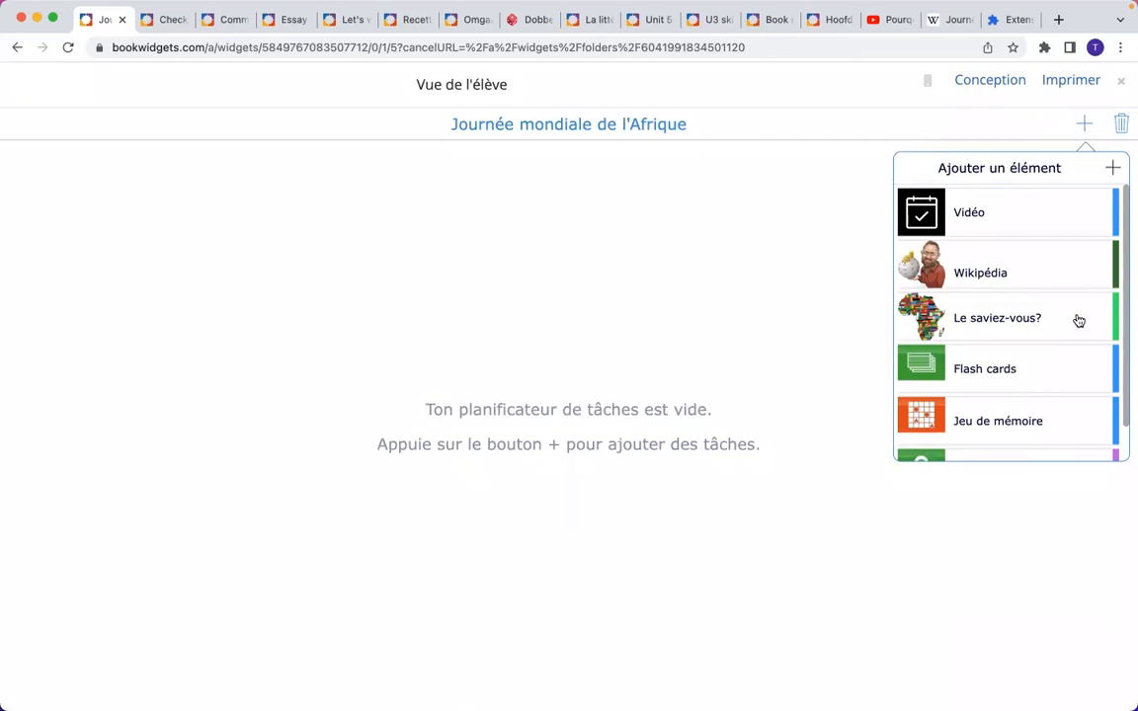
- Try adding the "Vidéo" and "Flash cards" tasks in the preview, erase all tasks and close the preview
click(1001, 229)
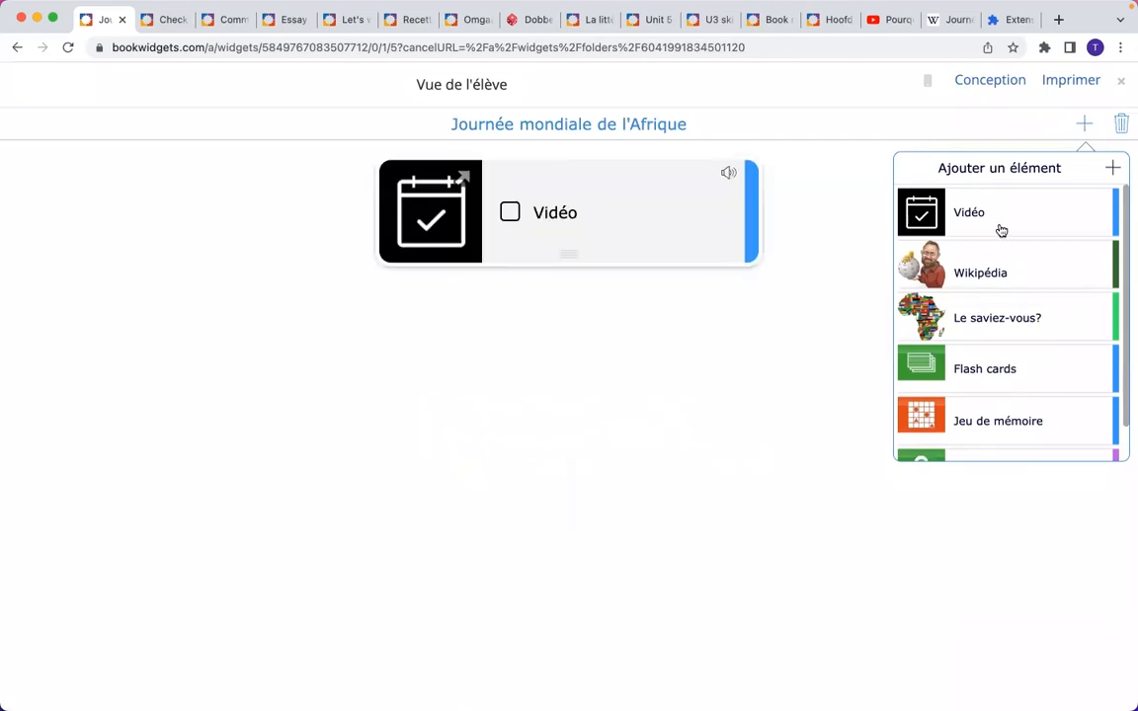
click(1010, 365)
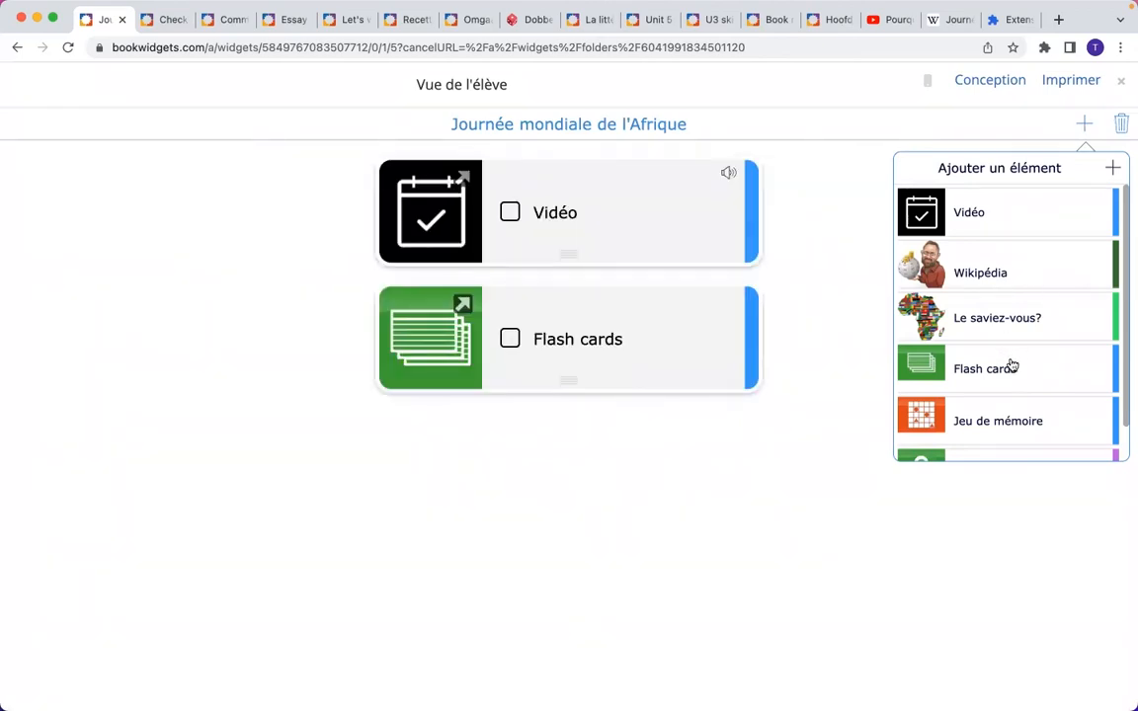
click(1119, 124)
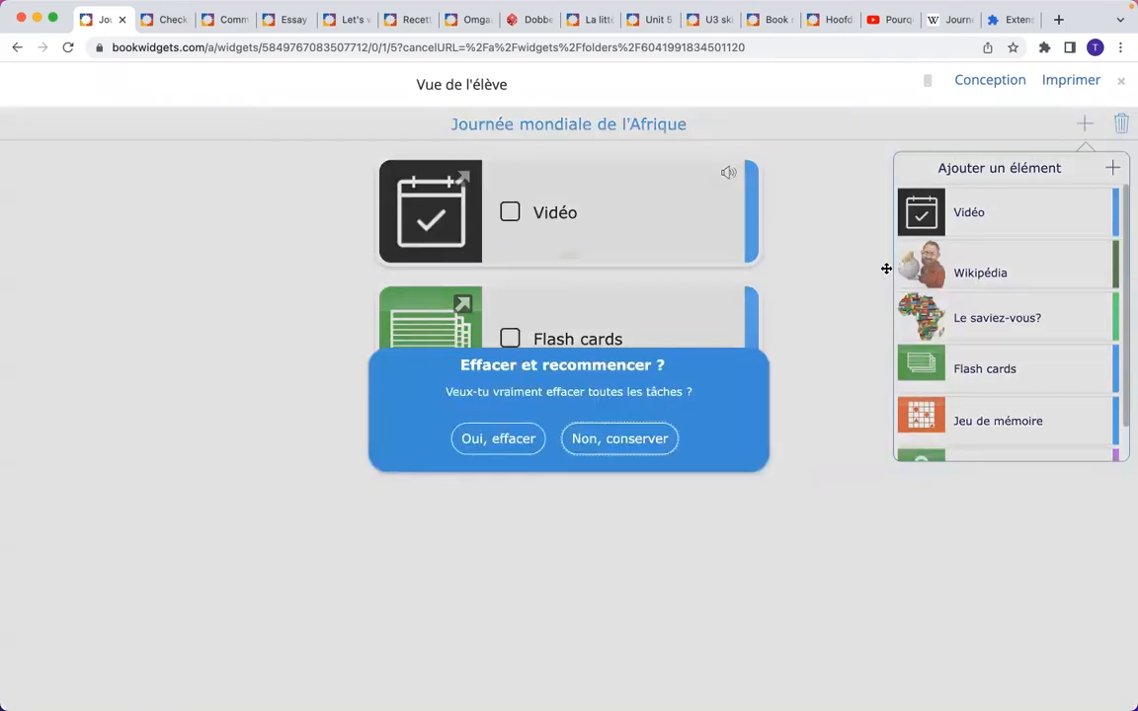
click(505, 441)
click(1121, 83)
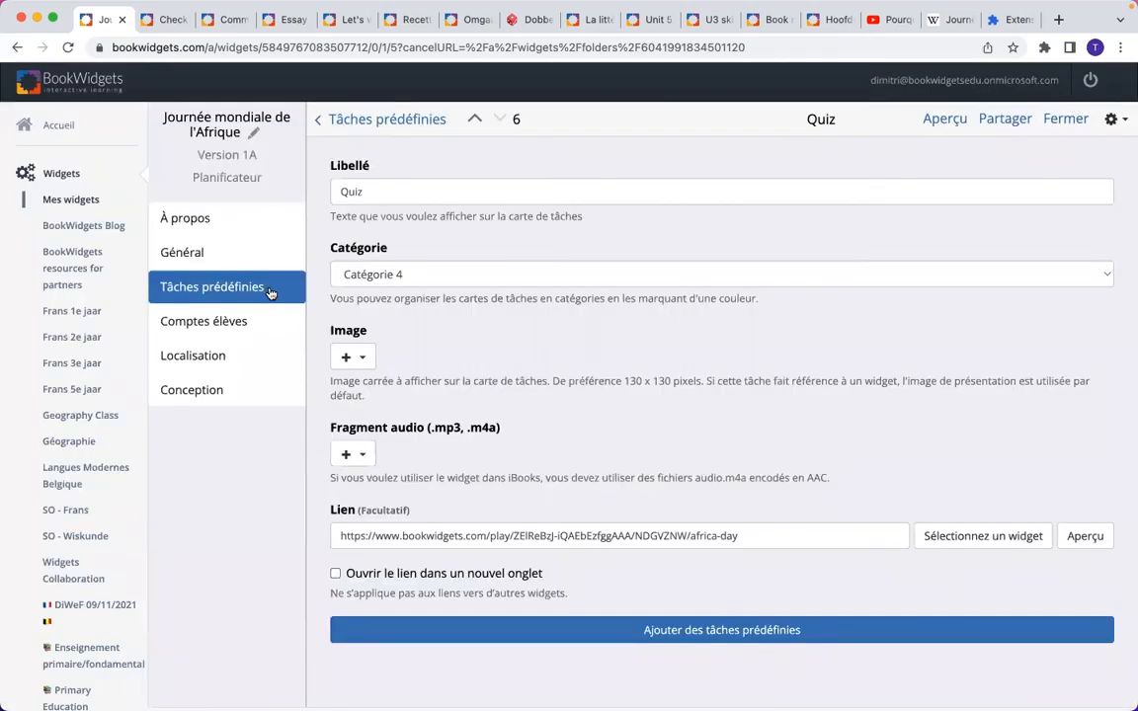
- Examine the category colours in the planner's general settings, including the colour choices for Catégorie 1
click(219, 252)
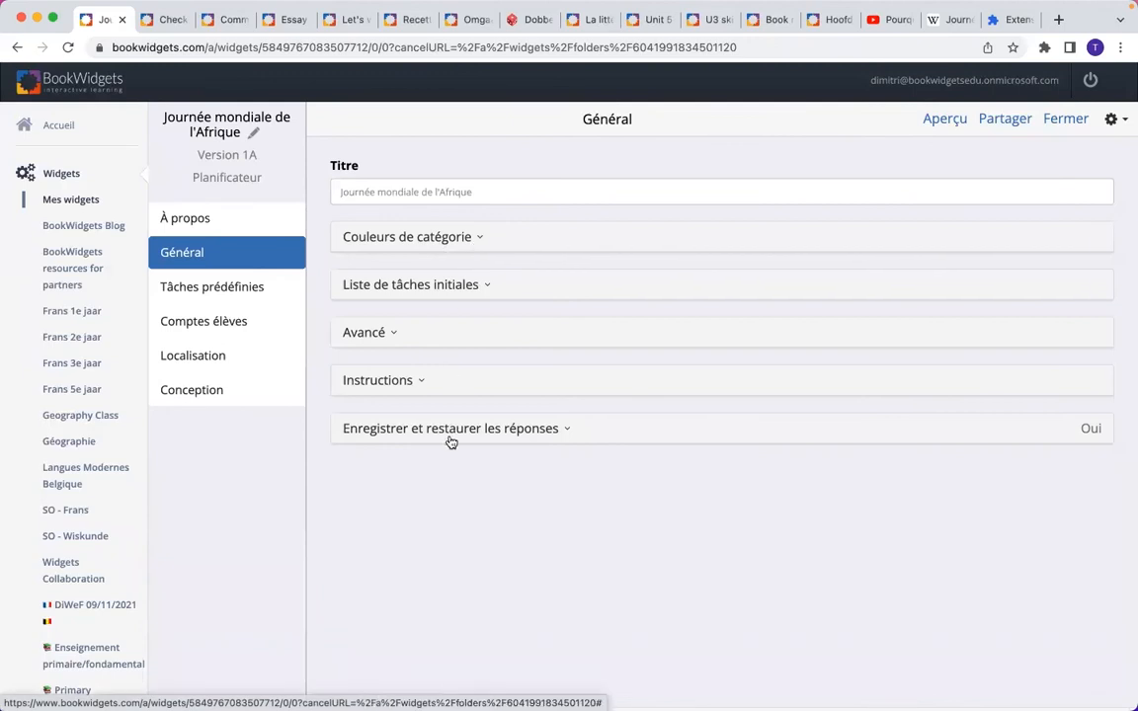
click(479, 240)
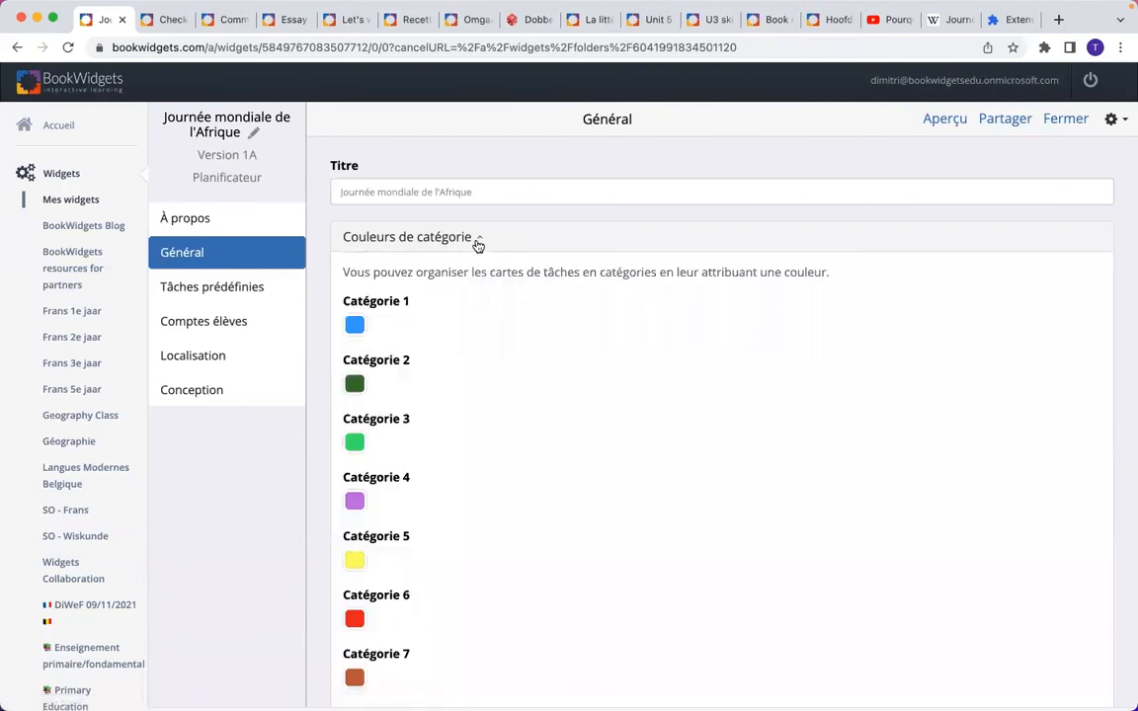
click(355, 327)
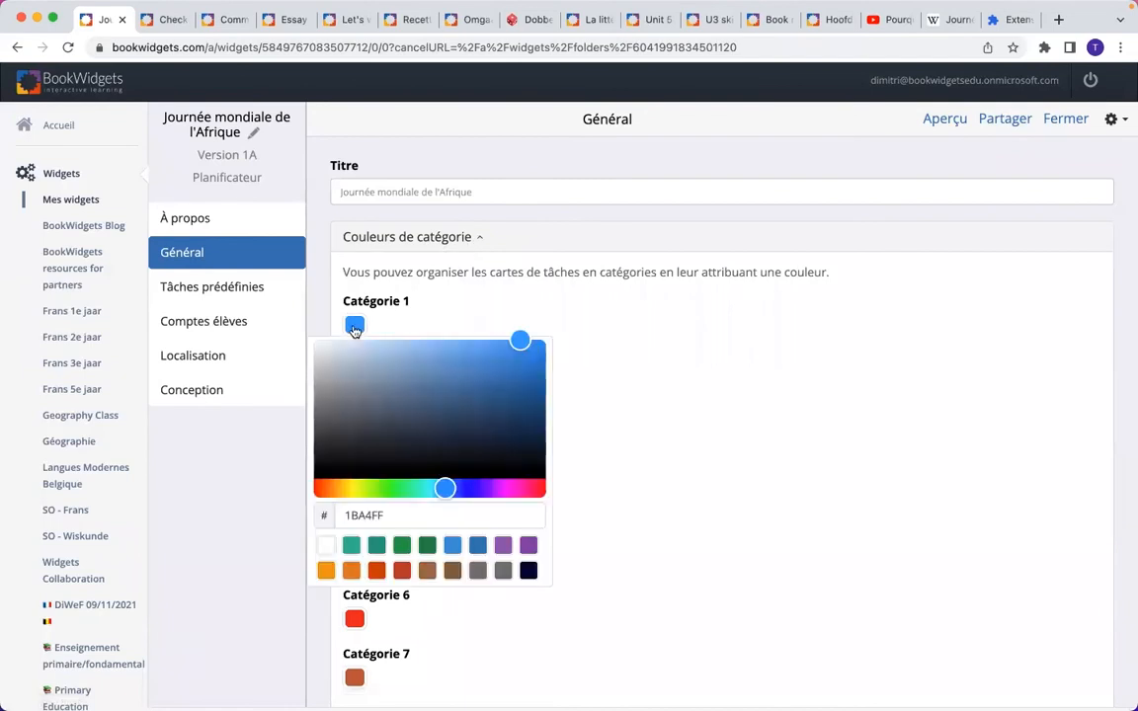
click(355, 327)
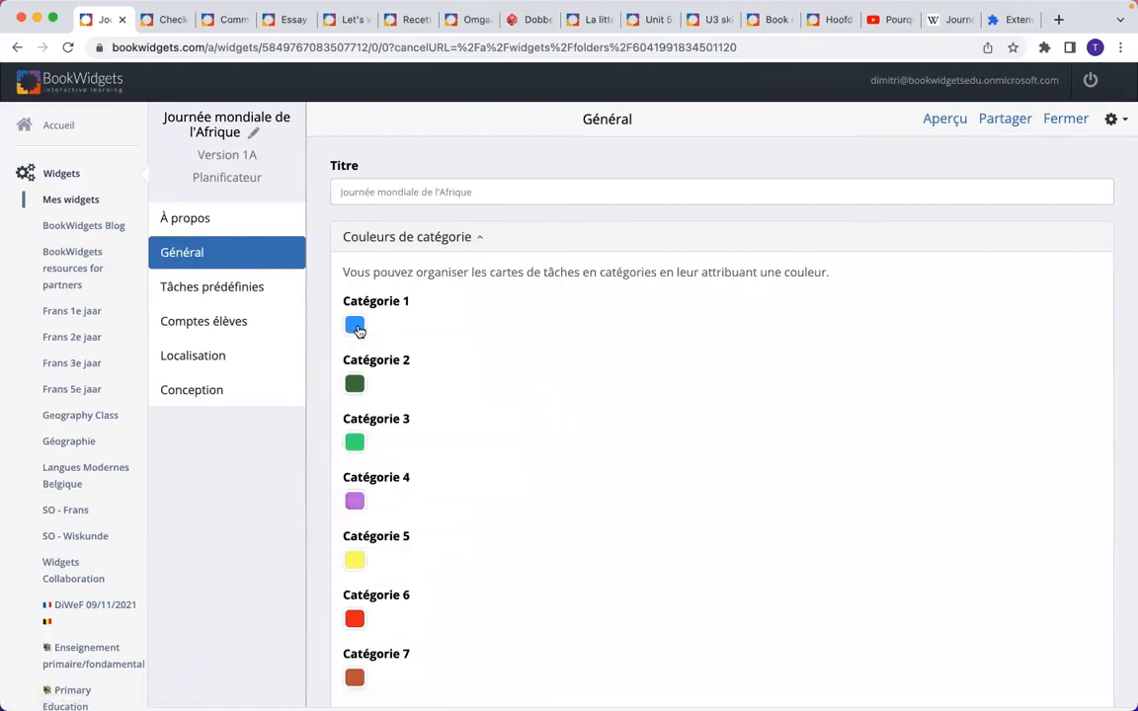
click(483, 239)
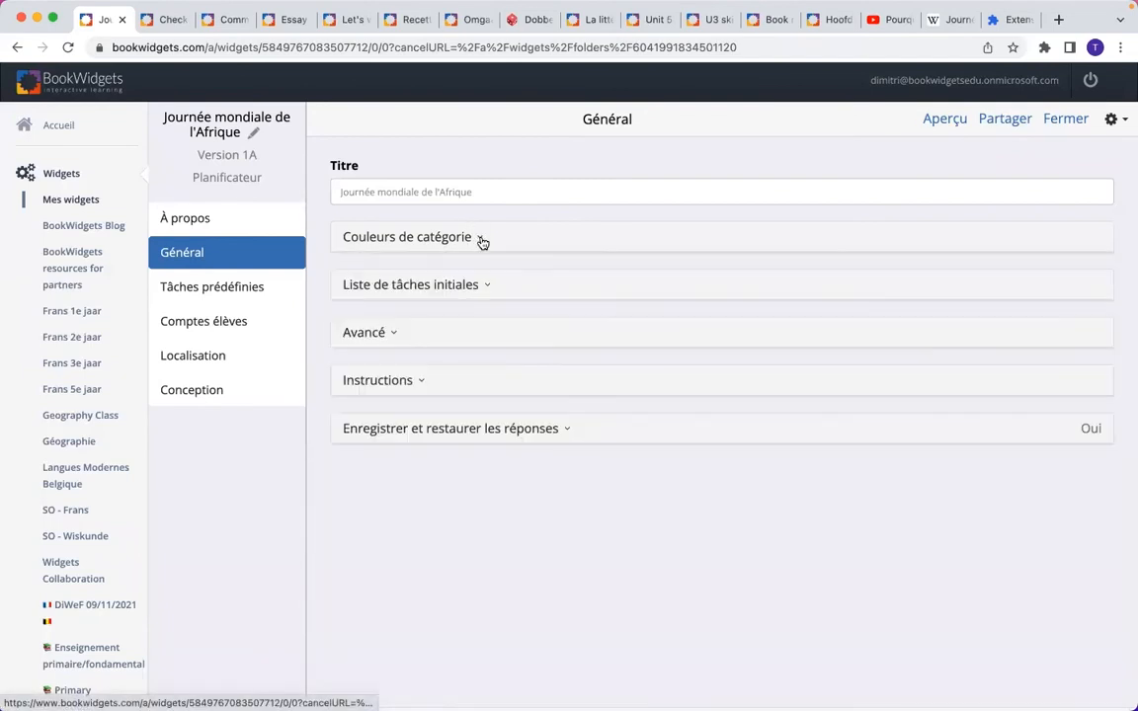
- Enter "Vidéo" and "Wikipedia" on separate lines as the planner's initial tasks
click(488, 287)
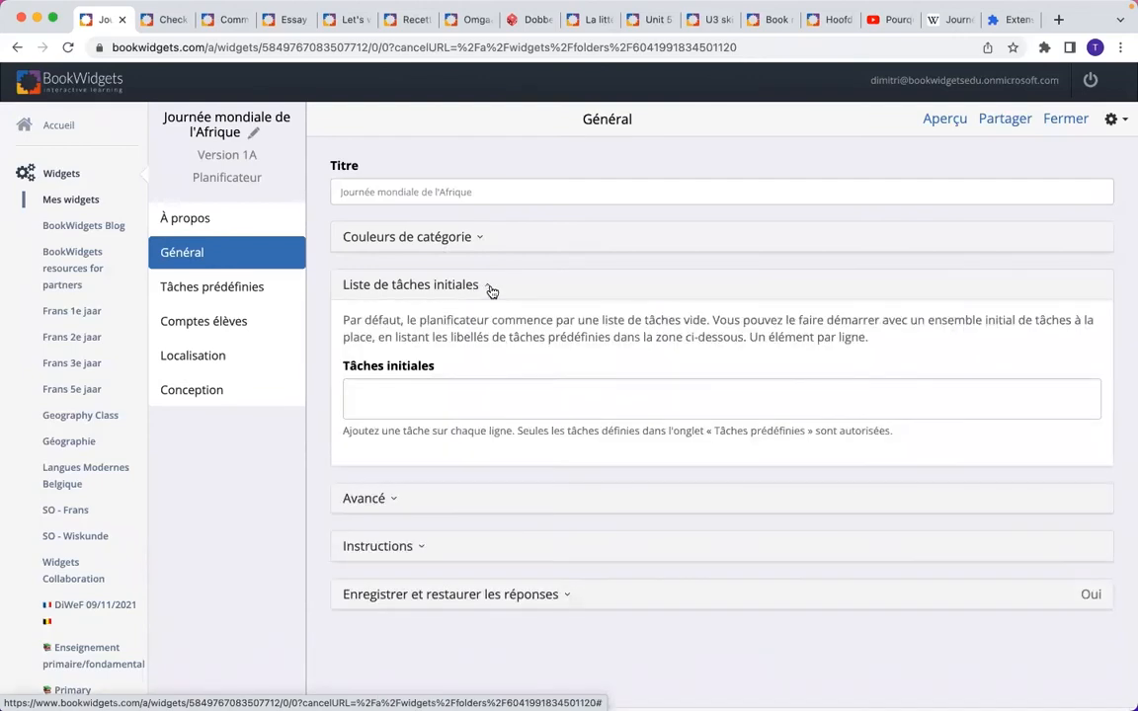
click(484, 393)
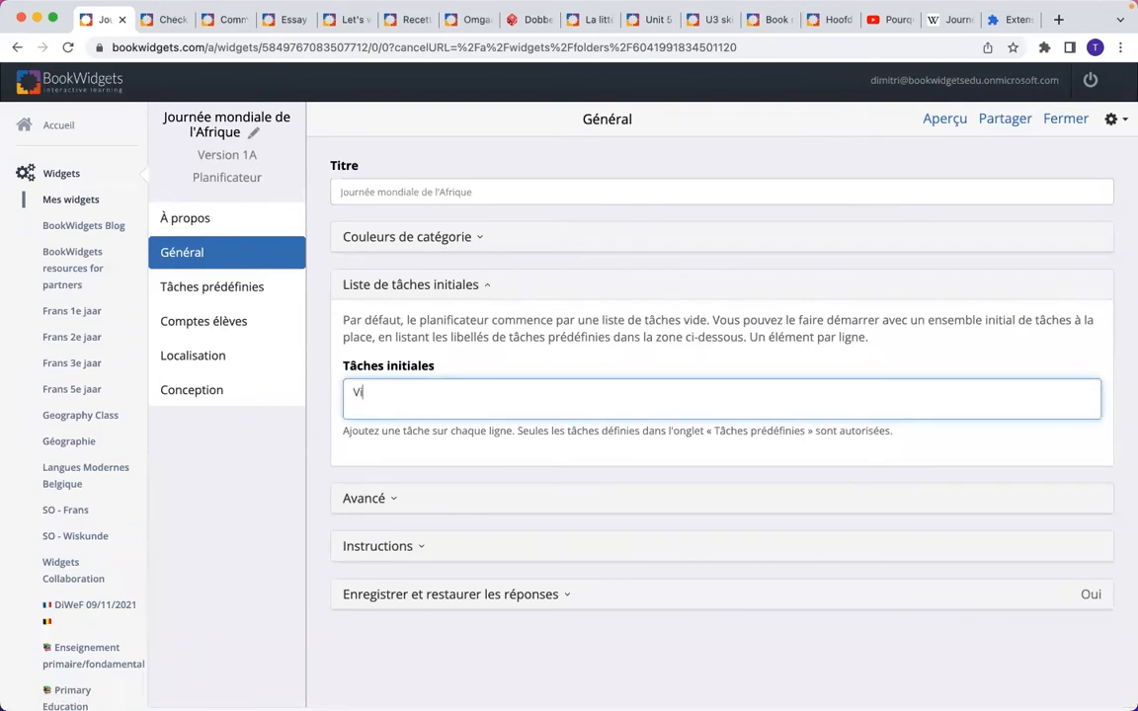
text(Vidéo )
text(Wikipedia)
- Correct the second initial task to "Wikipédia" and check the initial task list in the student preview
click(941, 120)
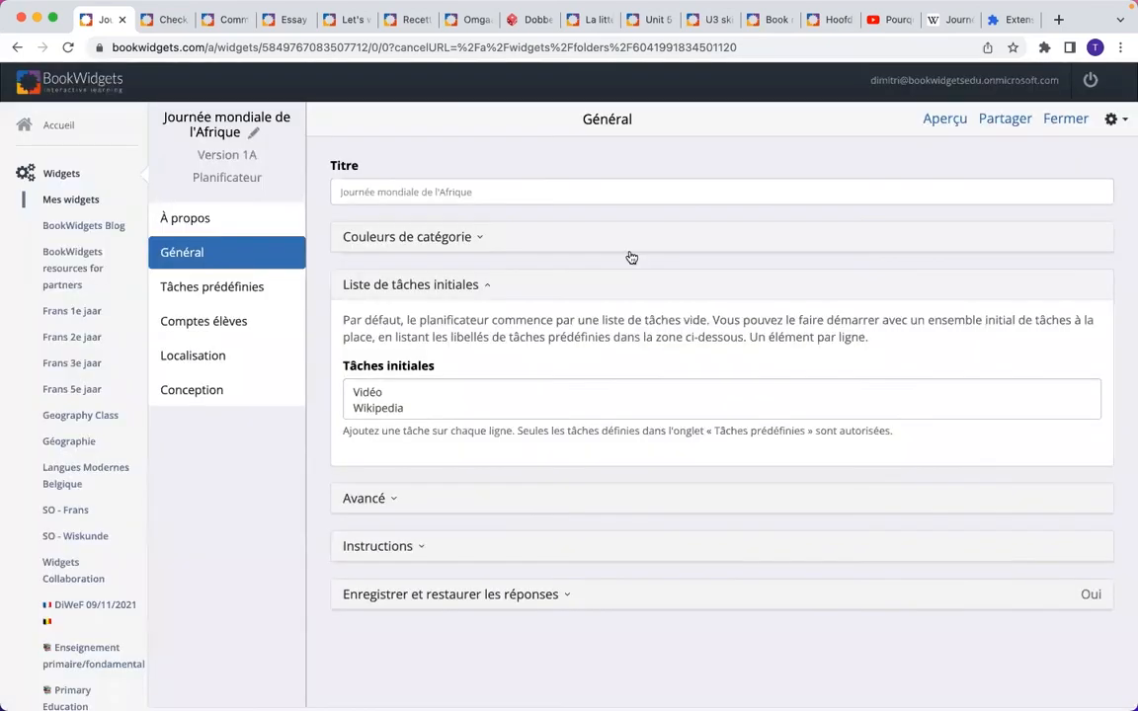
click(1008, 77)
click(384, 408)
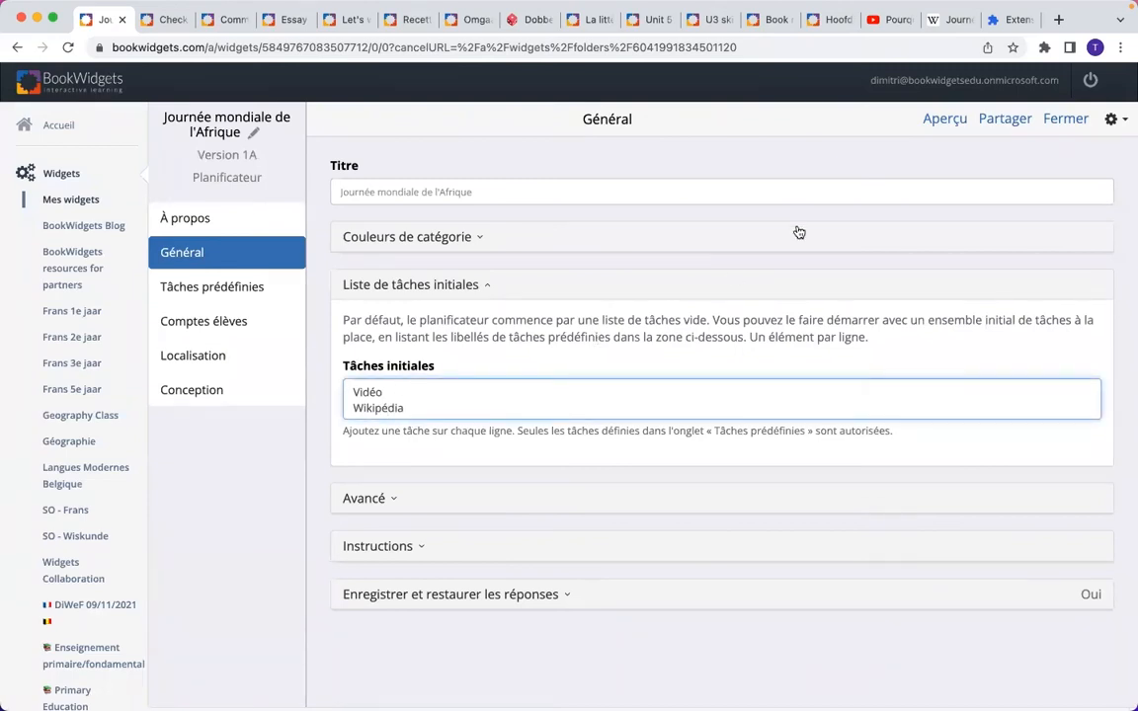
click(938, 122)
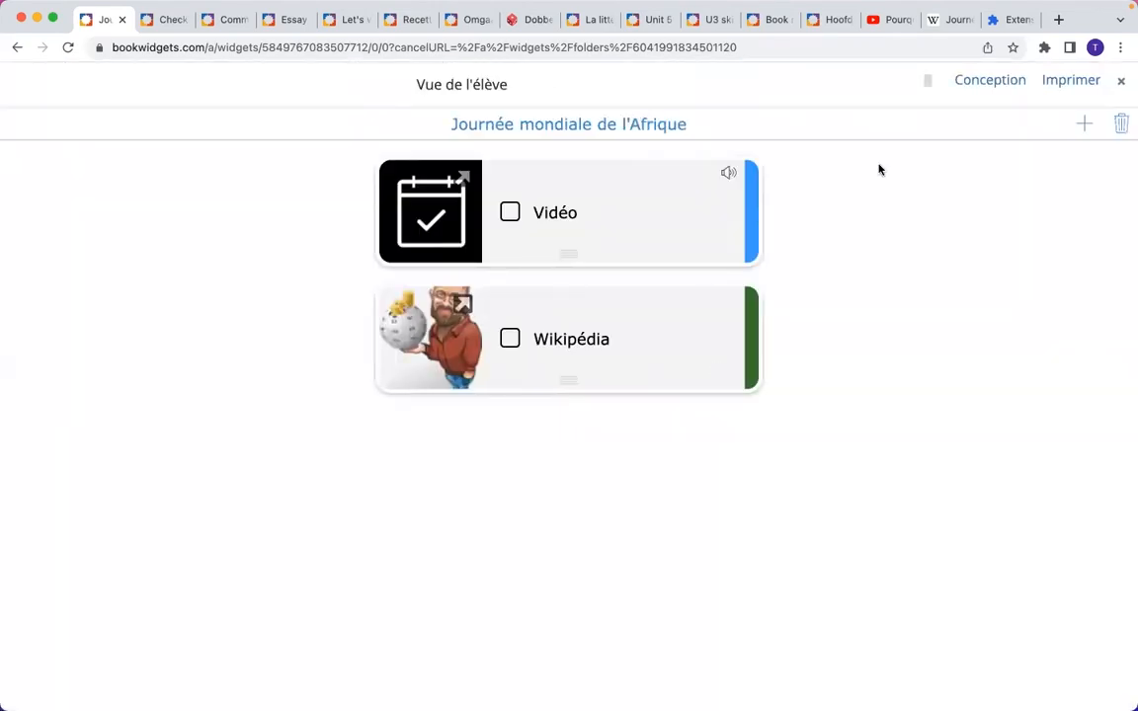
click(1122, 85)
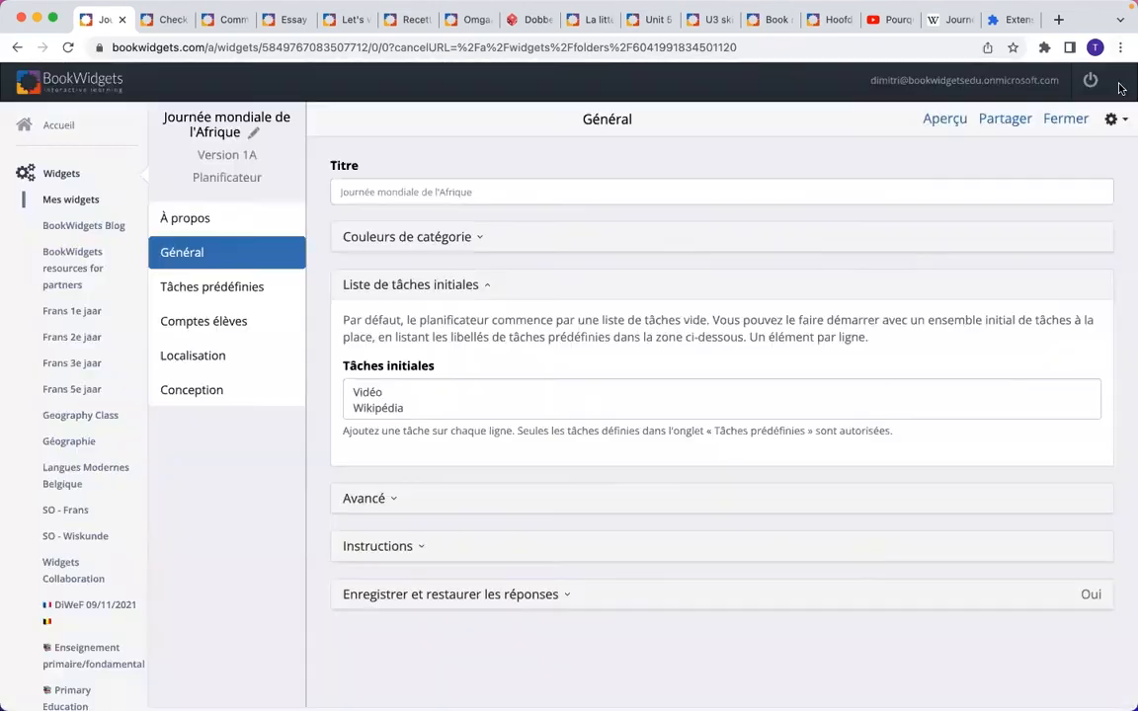
- Copy the third predefined task's label and add "Le saviez-vous?" as the third line of the initial tasks
click(468, 404)
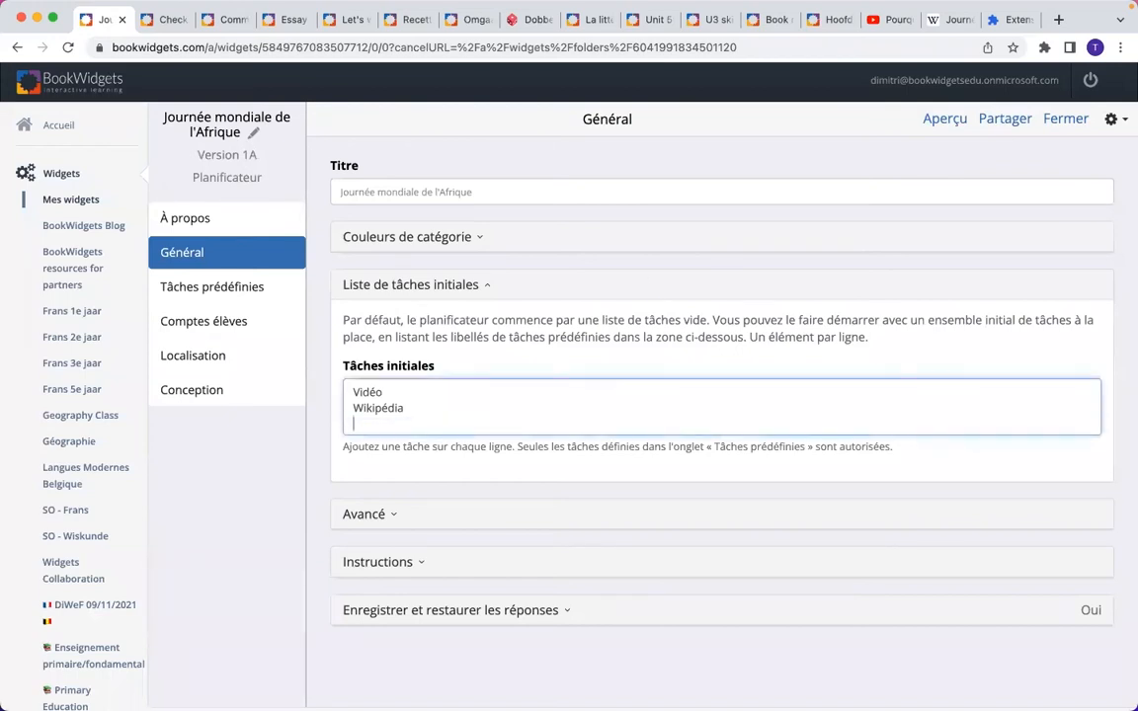
click(209, 287)
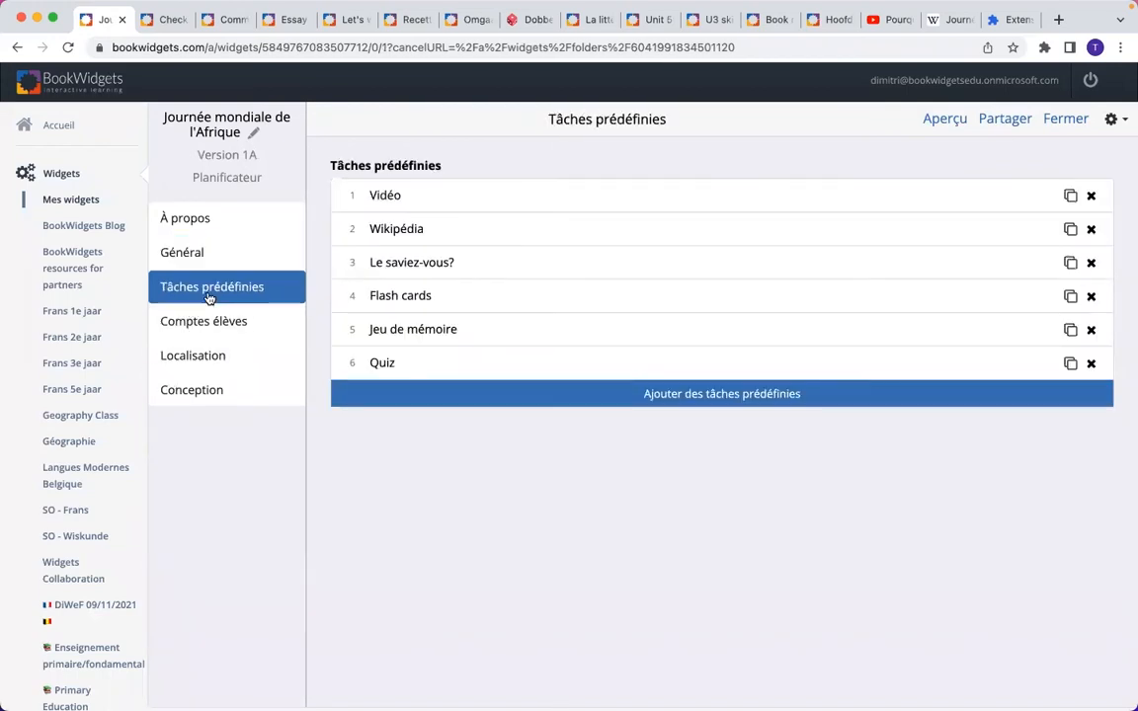
click(428, 264)
drag(415, 191, 327, 198)
key(ctrl+c)
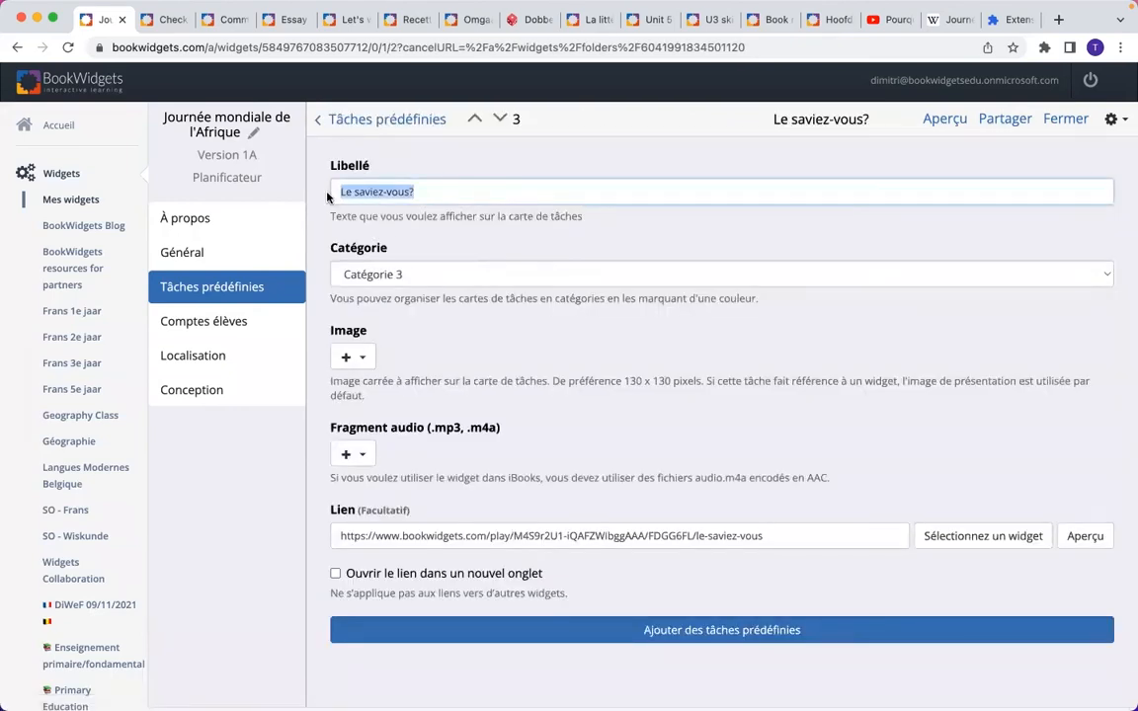
click(208, 254)
click(375, 284)
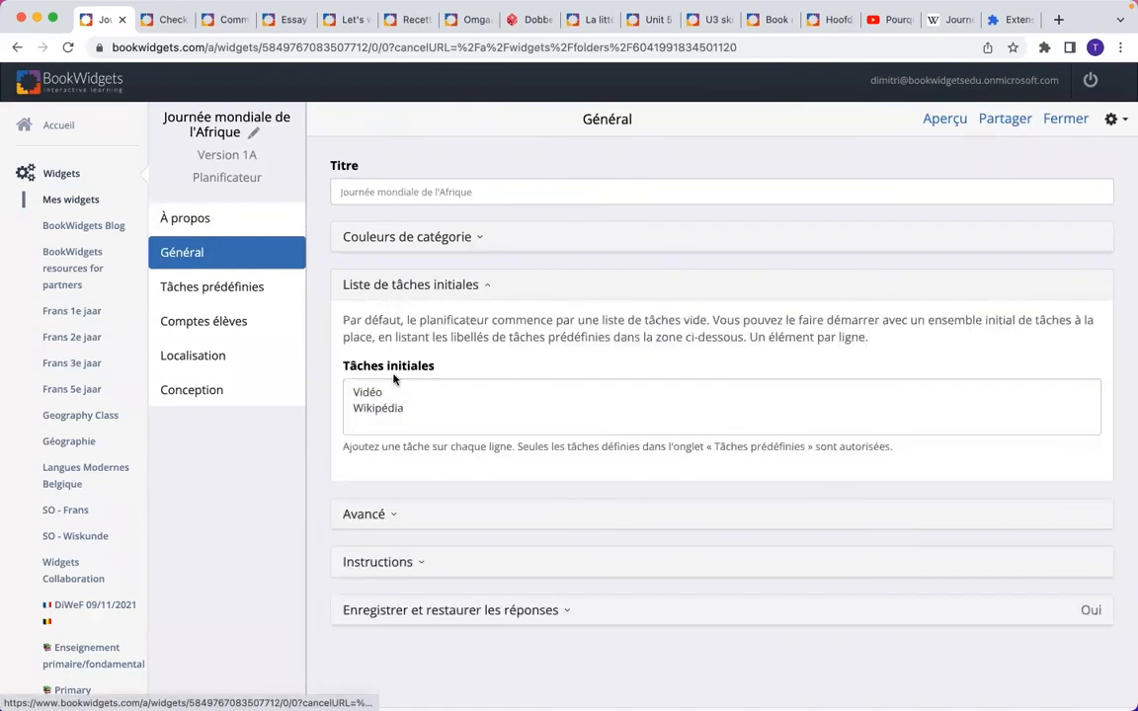
click(414, 423)
key(Return)
key(ctrl+v)
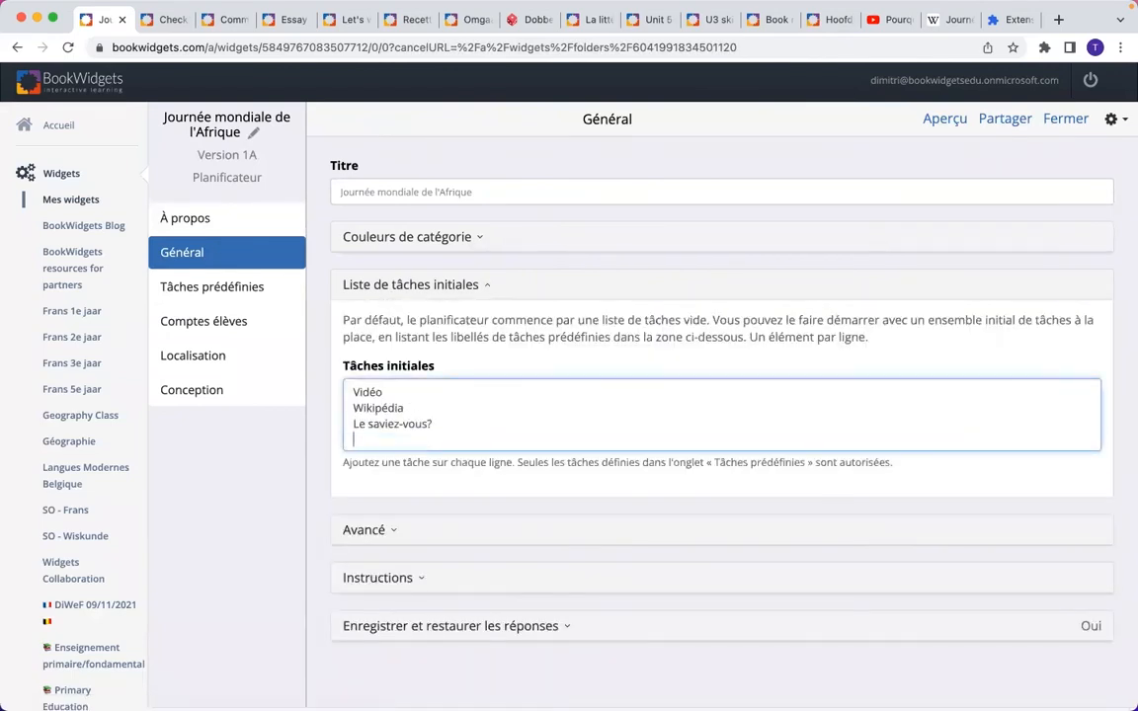
- Check the fourth predefined task's label and add "Flash cards" as the fourth line of the initial tasks
click(216, 287)
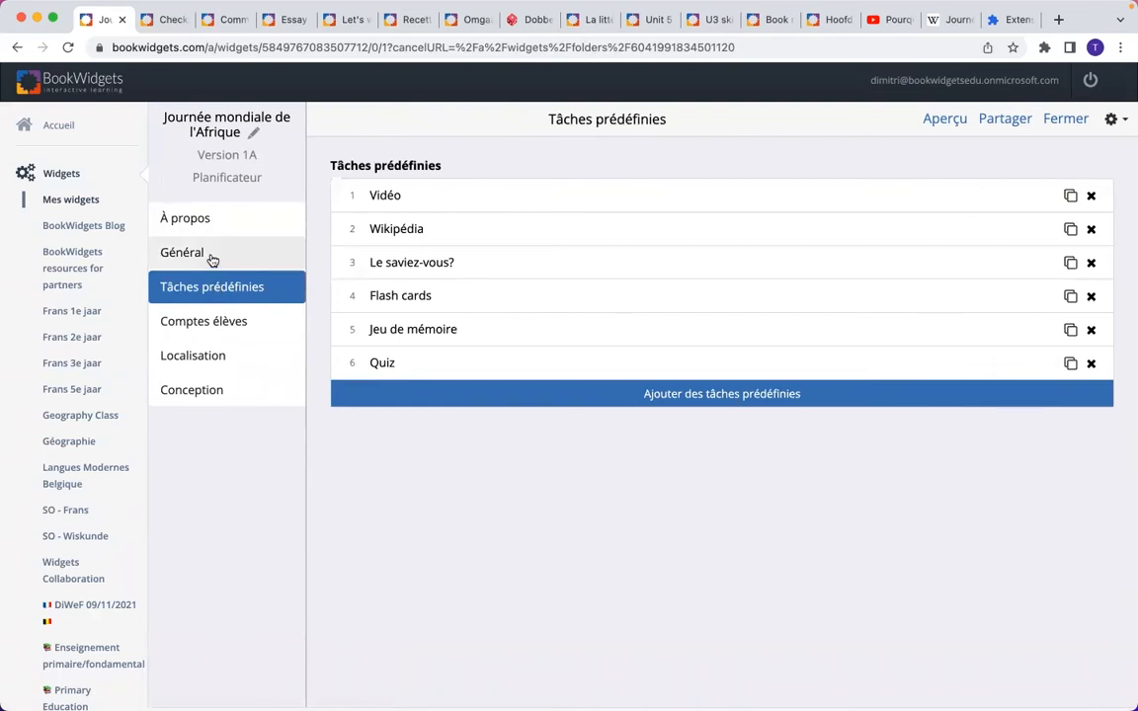
click(211, 259)
click(420, 285)
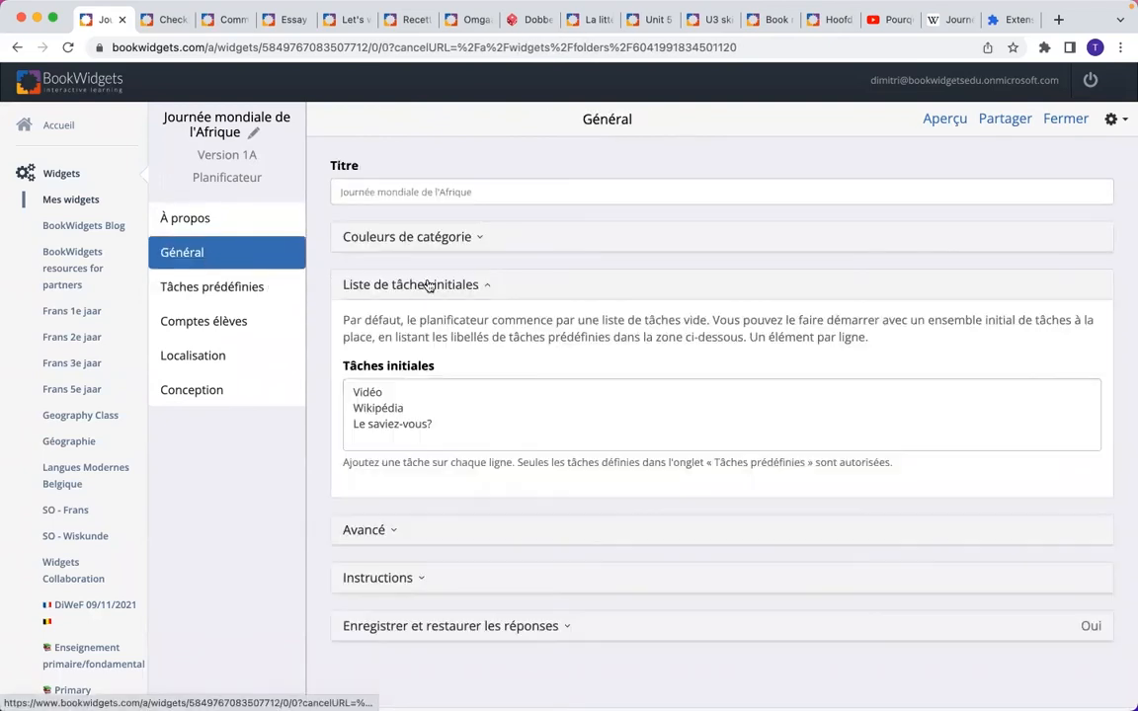
click(447, 435)
text(Flash cards)
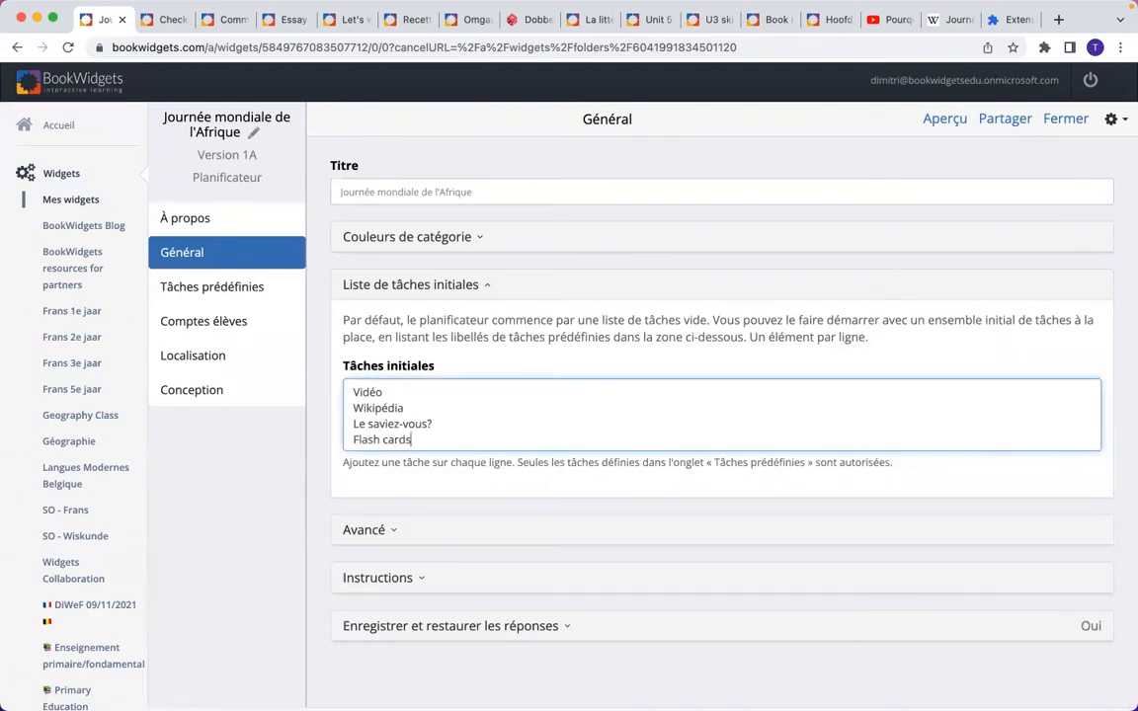
key(Return)
text(Jeu de mémoire)
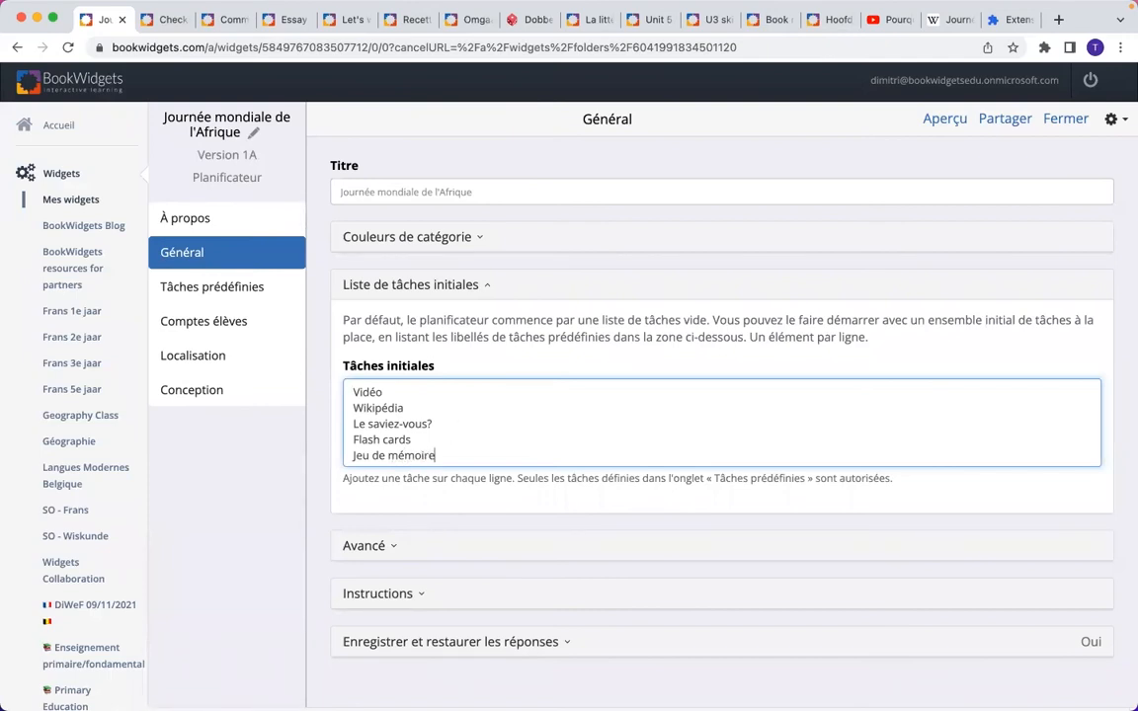
drag(457, 451, 350, 455)
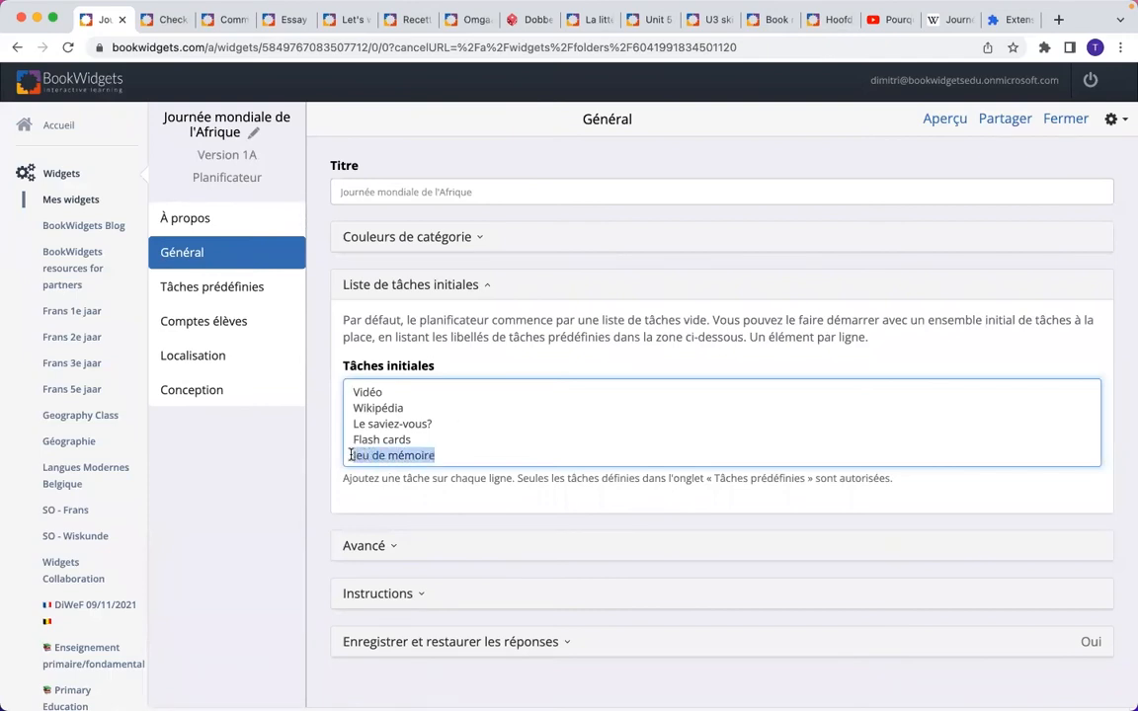
key(BackSpace)
key(BackSpace)
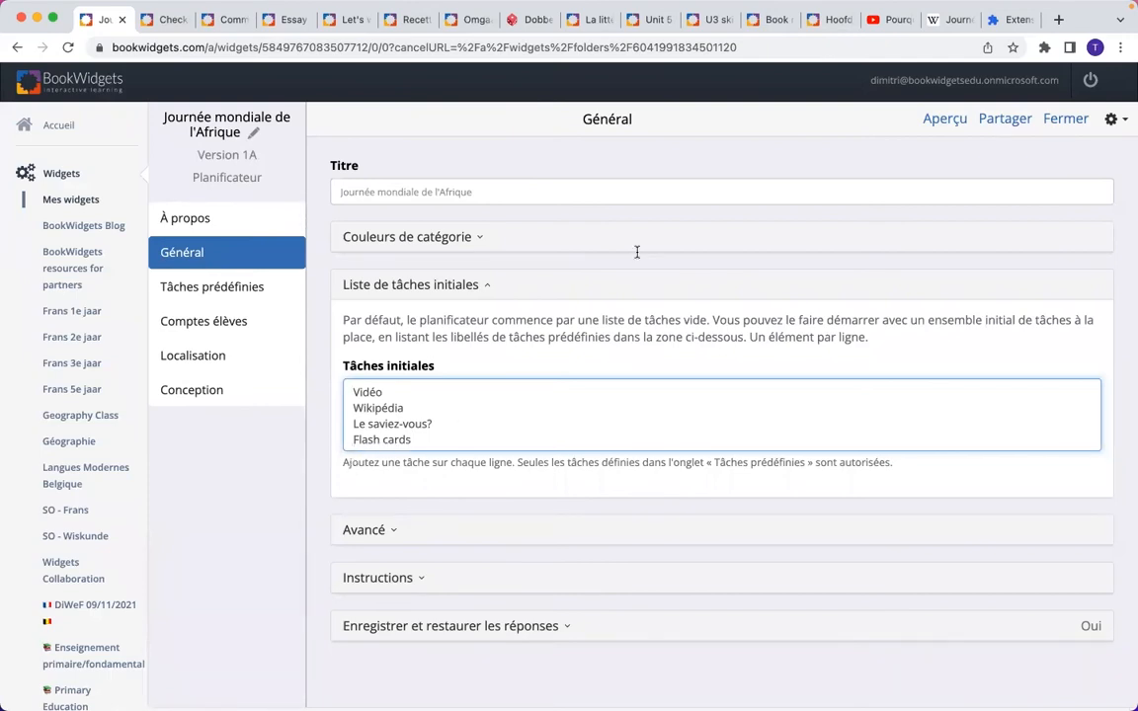
- Review the initial tasks in the student preview, including the list of predefined tasks students can add
click(943, 119)
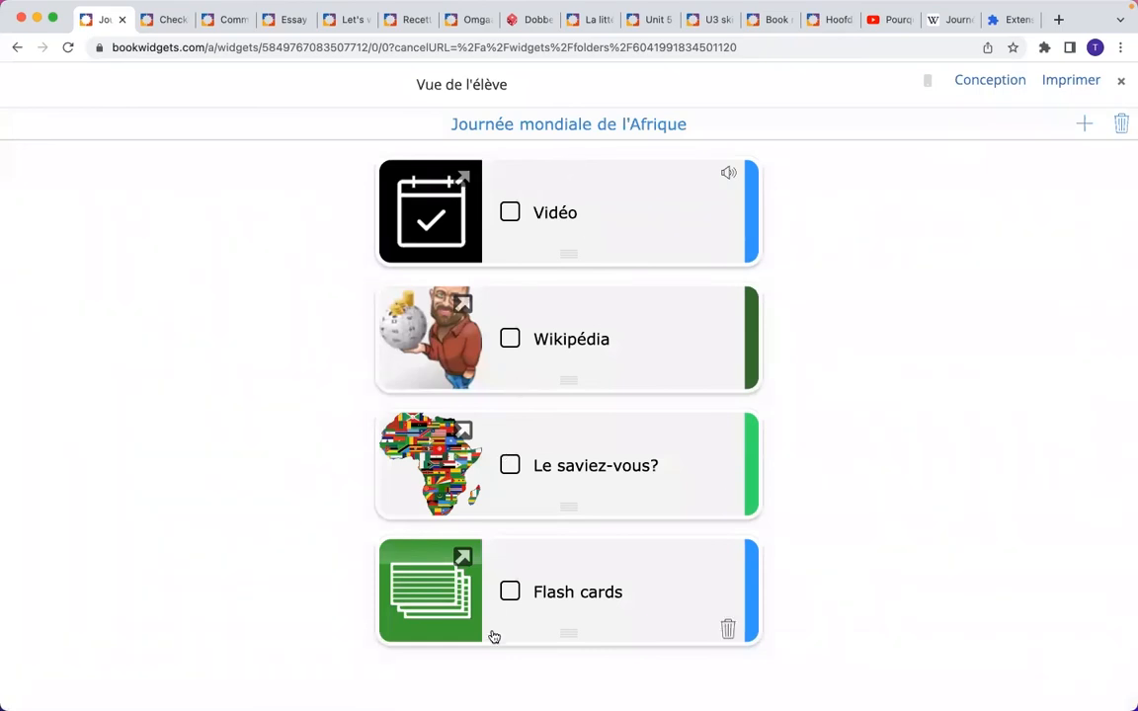
click(1084, 123)
scroll(1015, 323, down, 2)
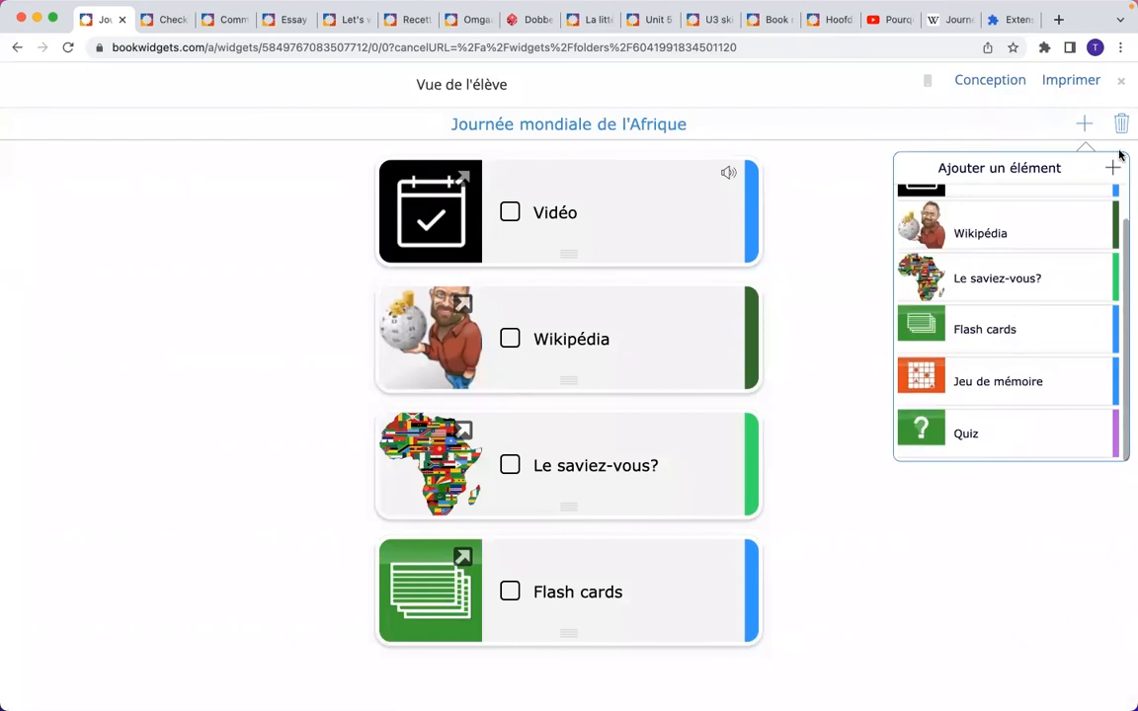
click(1121, 81)
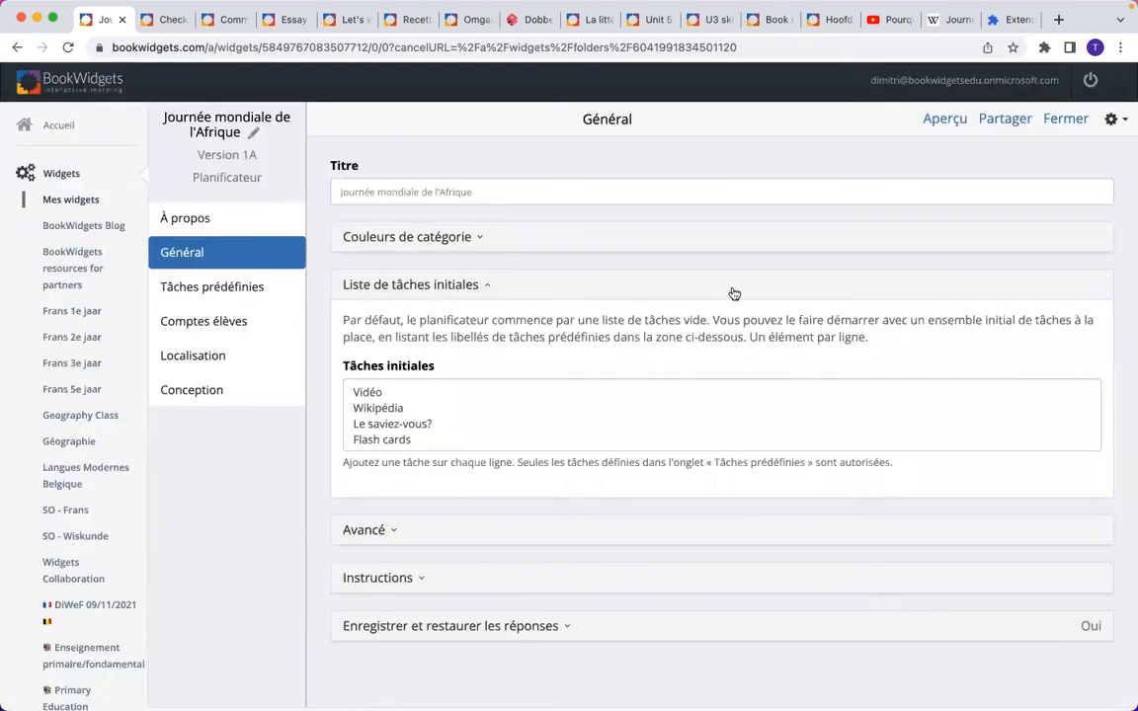
- Complete the initial task list with "Jeu de mémoire" and "Quiz" on separate lines below "Flash cards"
click(469, 435)
key(Return)
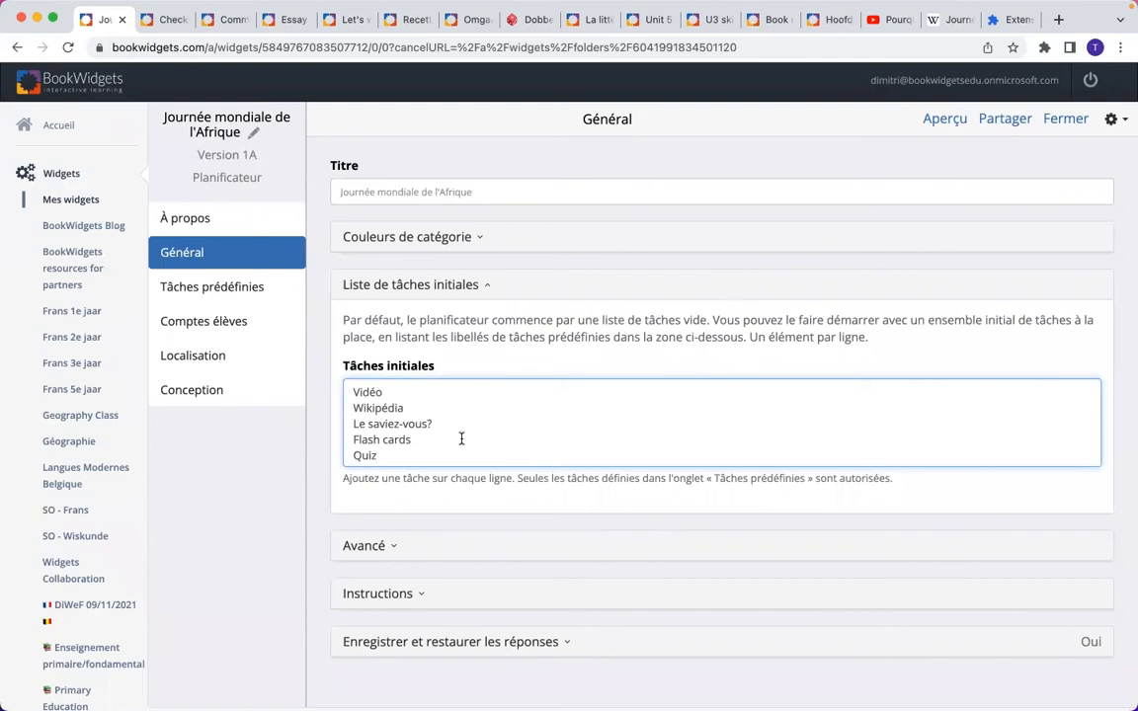
key(Return)
text(Jeu de mémoire)
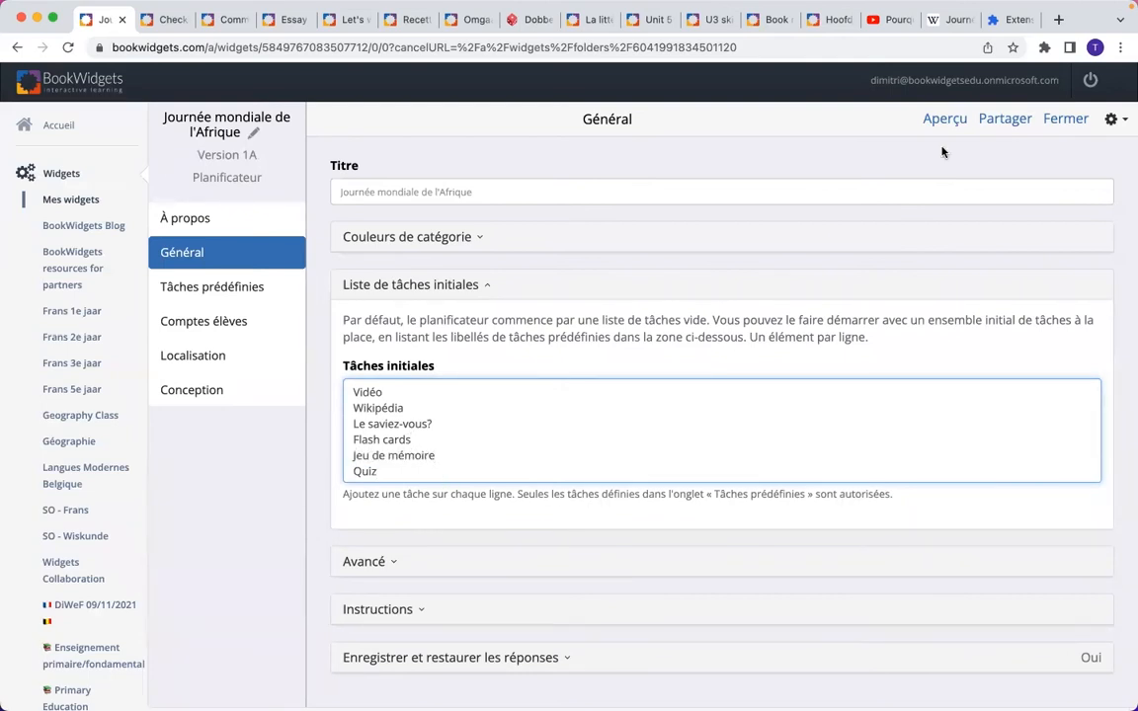
- Check the complete initial task list in the student preview
click(946, 119)
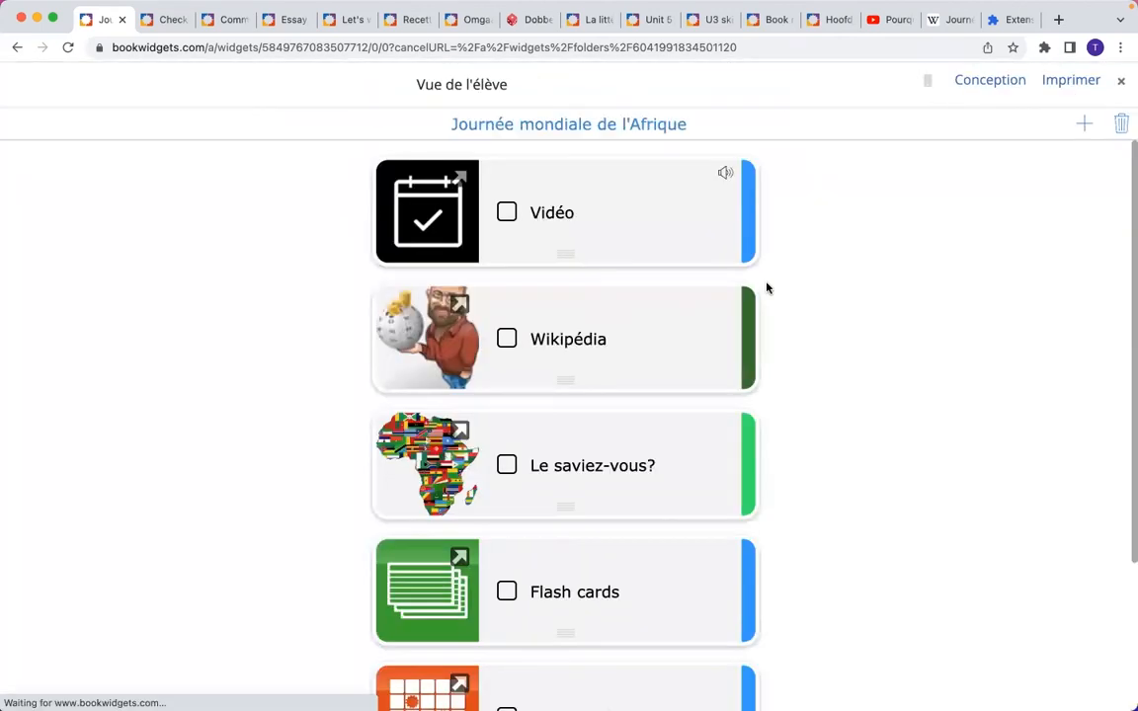
scroll(767, 287, down, 3)
scroll(766, 288, up, 4)
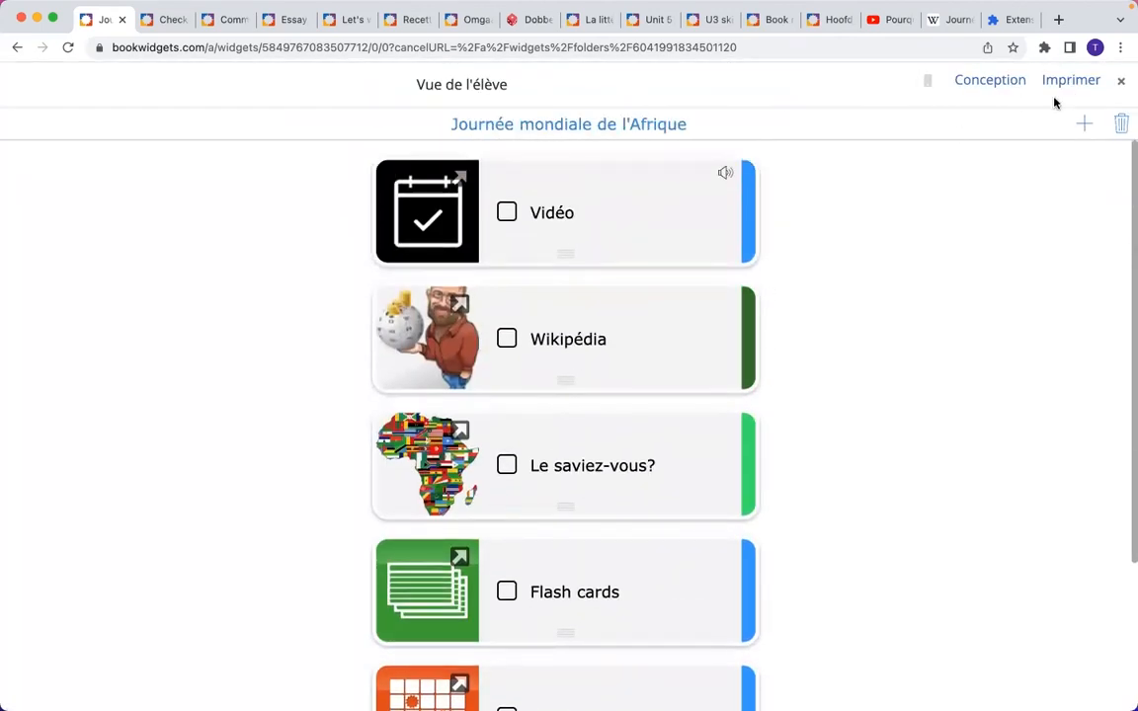
click(1120, 83)
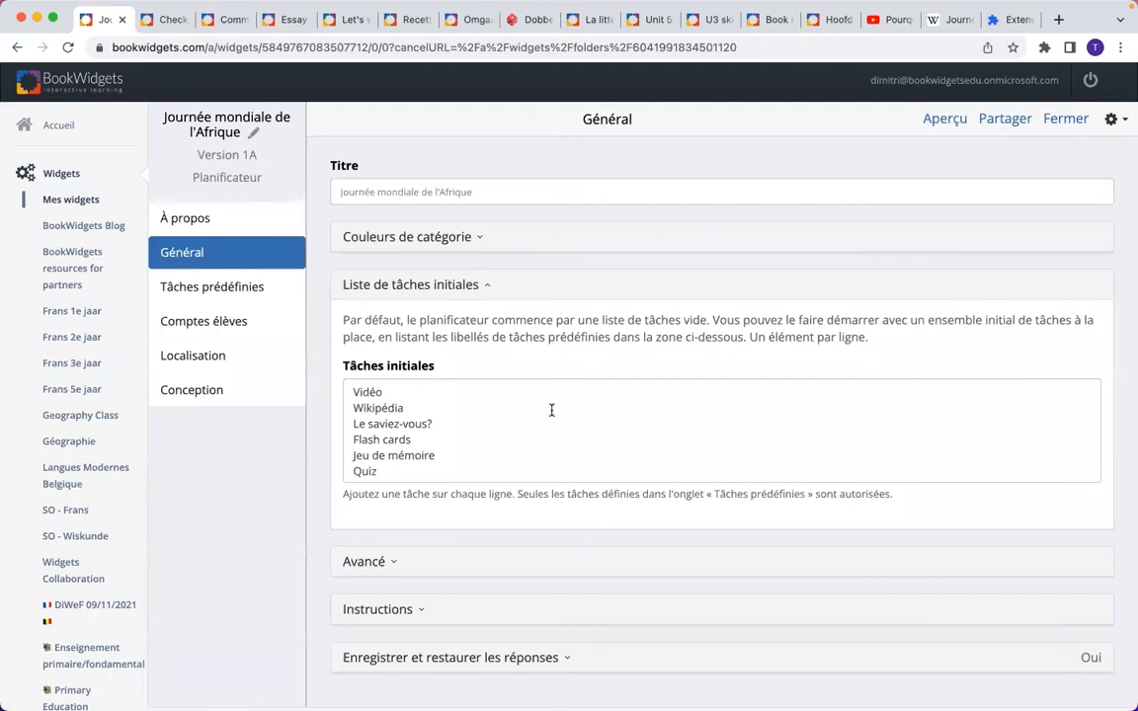
- Disable reordering and inserting of tasks by students in the advanced settings and check the result in the student preview
click(396, 566)
scroll(462, 495, down, 4)
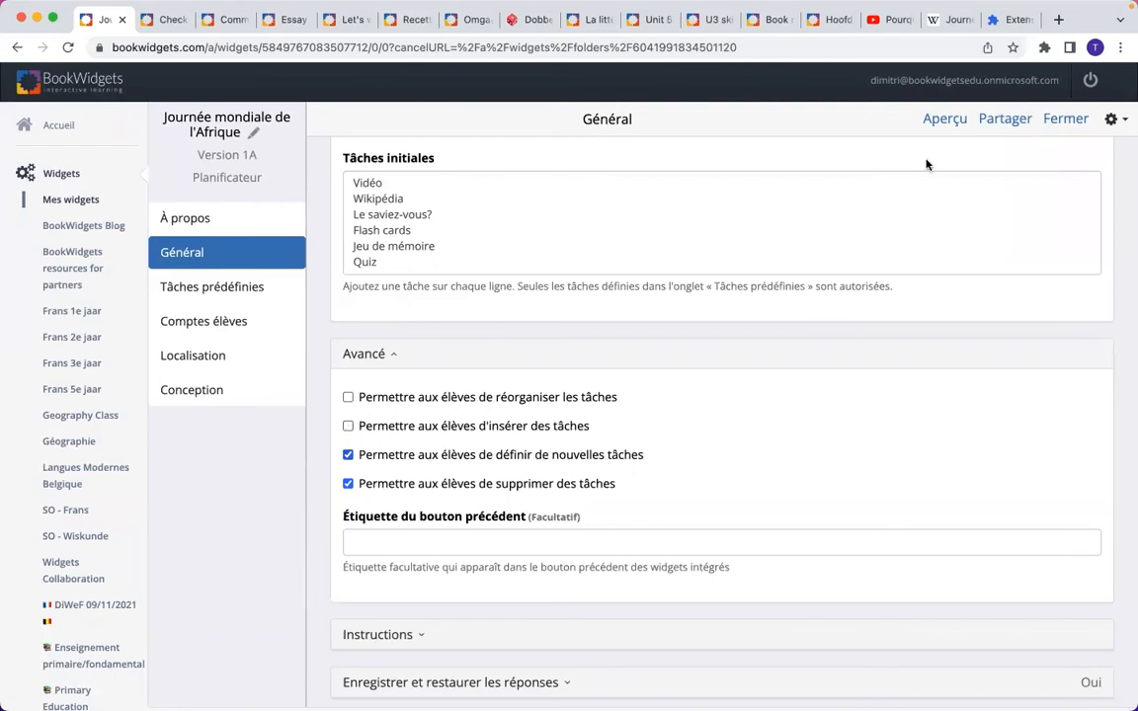
click(946, 120)
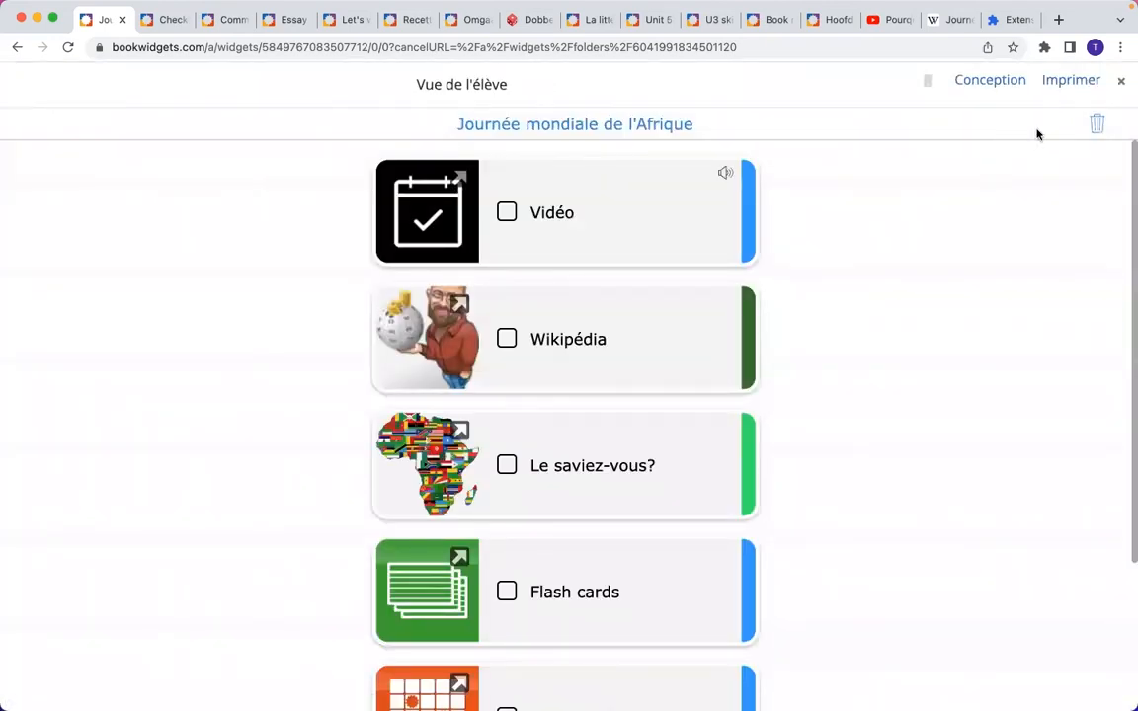
click(1119, 82)
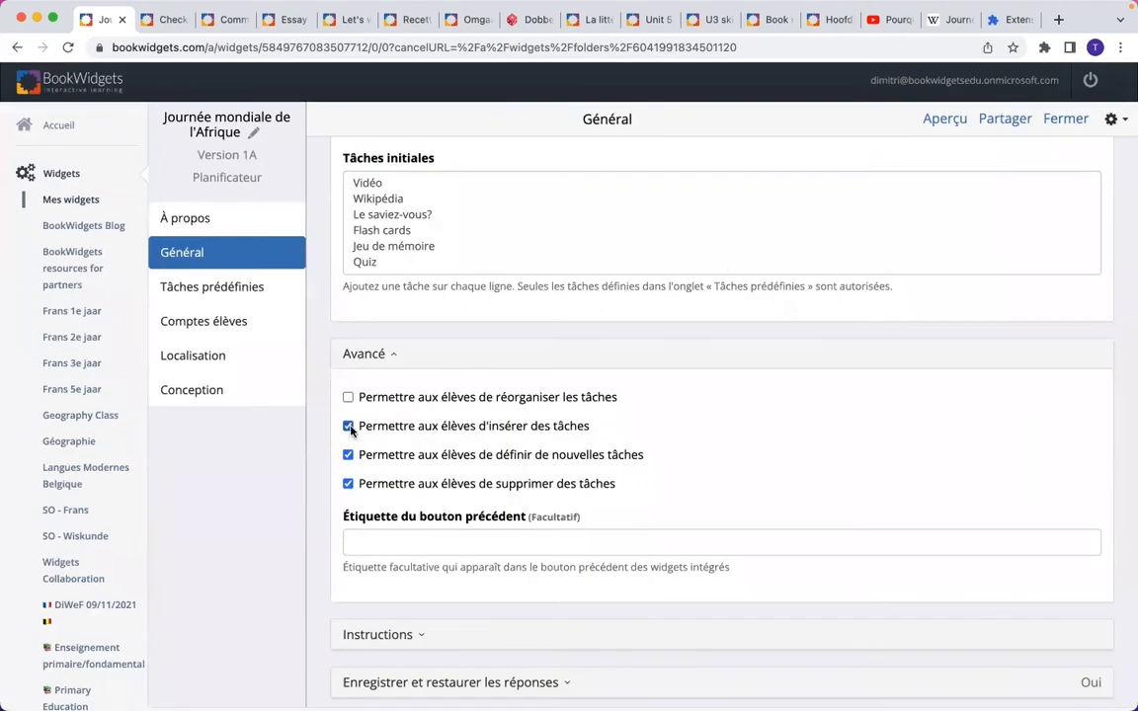
- With task insertion allowed for students, examine the add-element list and the new element form with its colour choices in the student preview
click(937, 122)
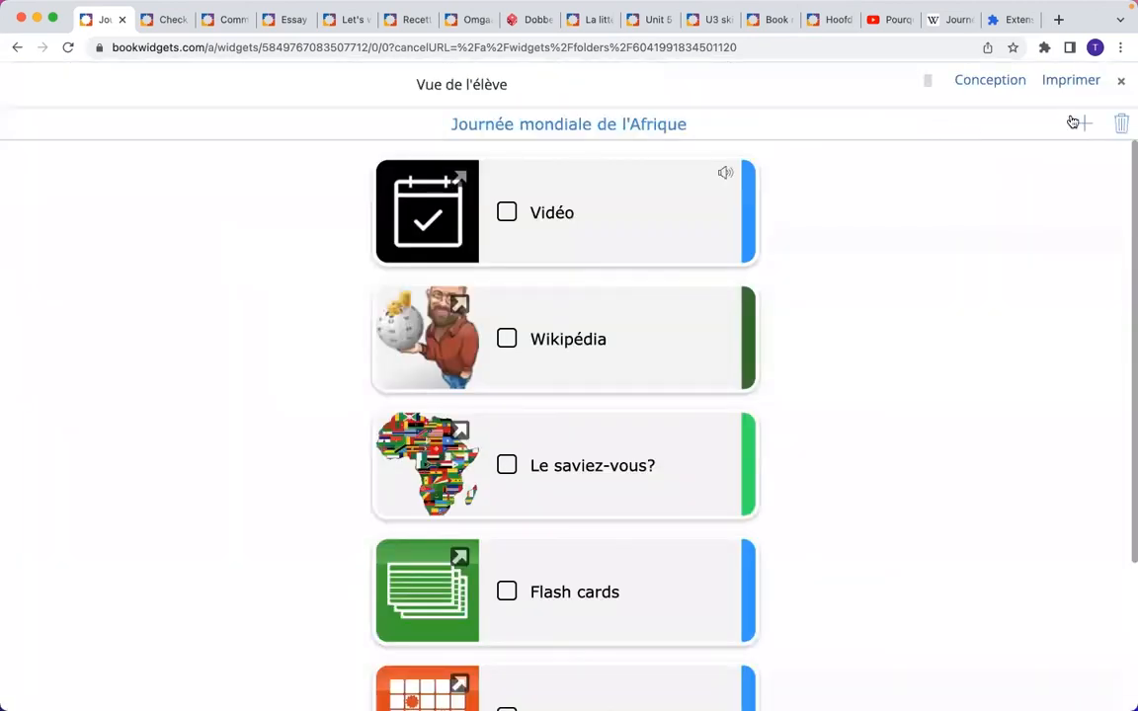
click(1085, 122)
scroll(992, 319, down, 2)
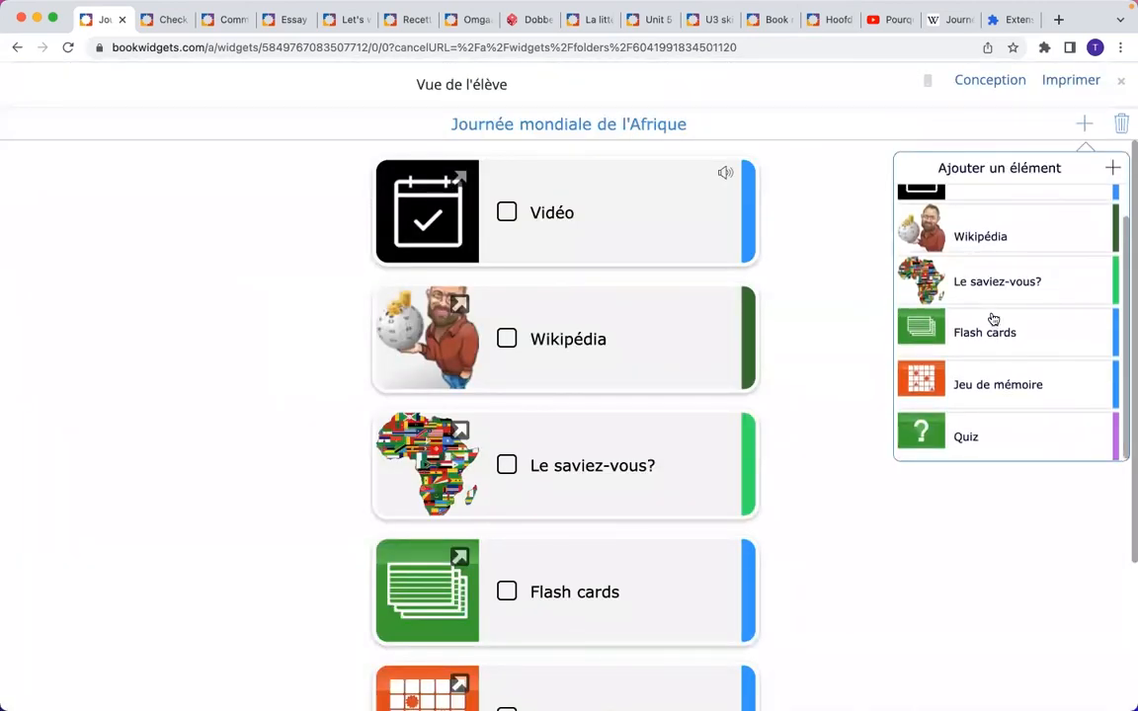
scroll(993, 320, up, 2)
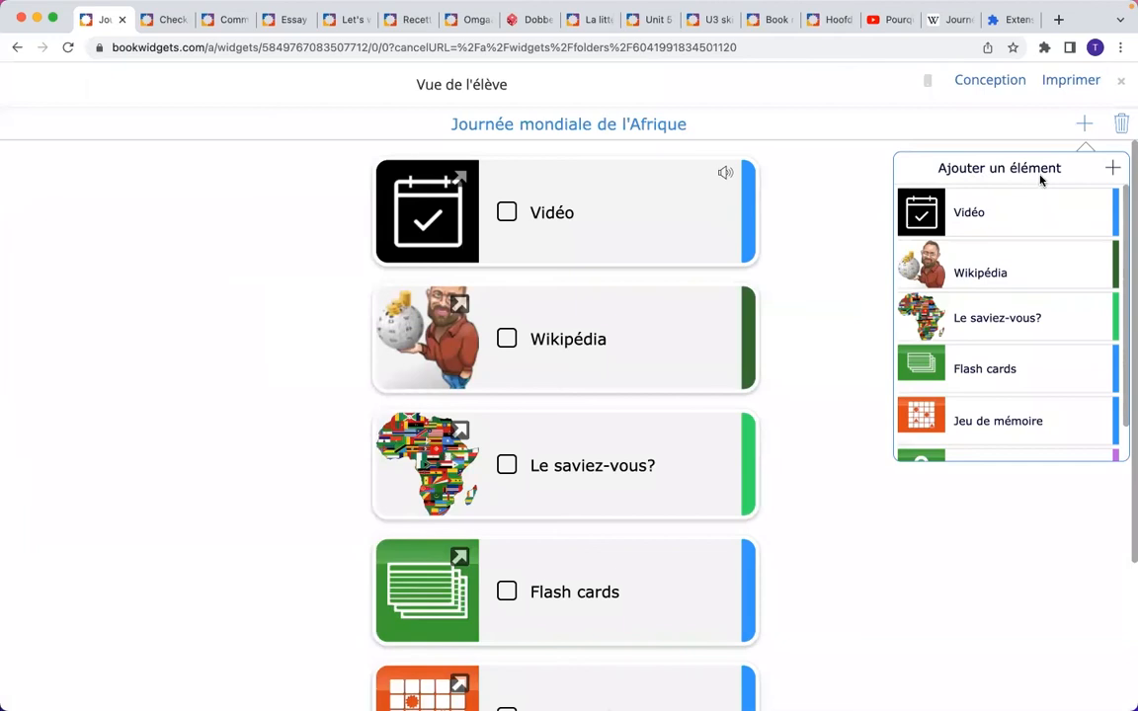
click(1113, 173)
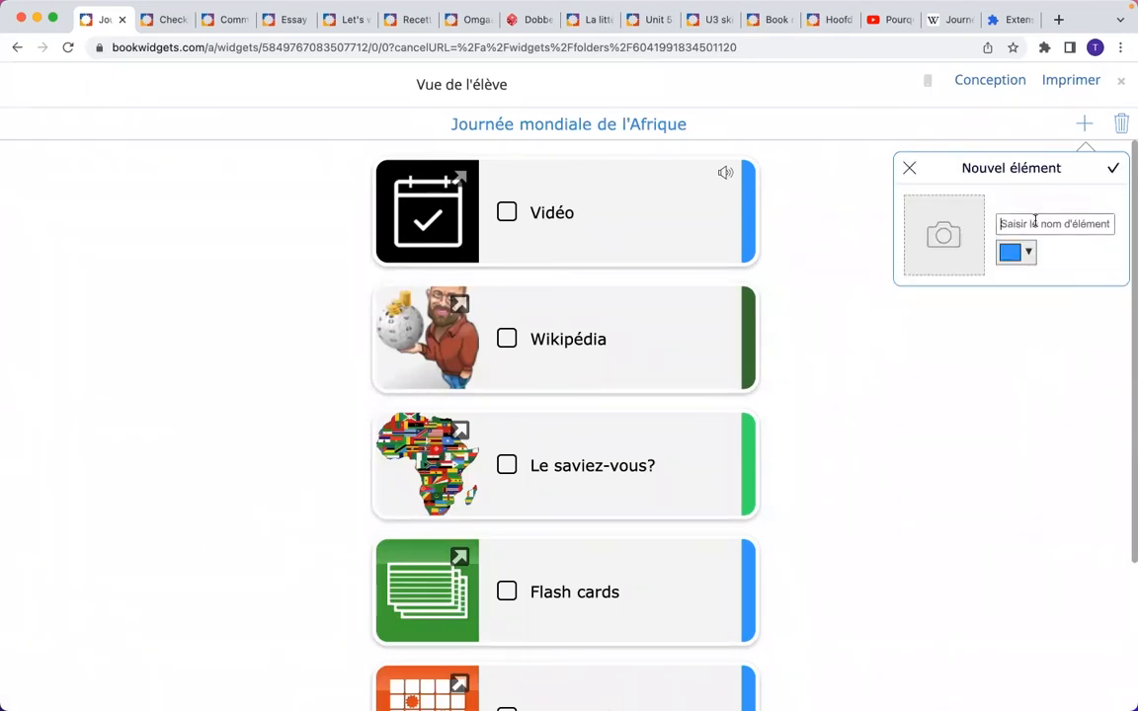
click(1028, 254)
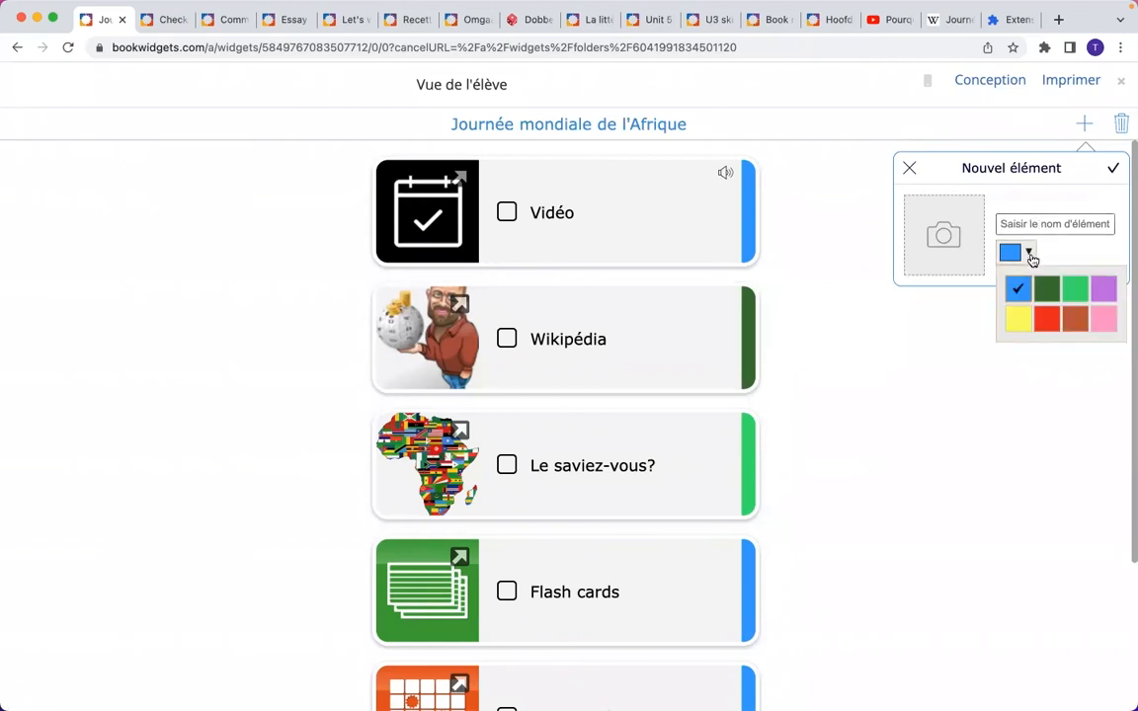
click(1030, 255)
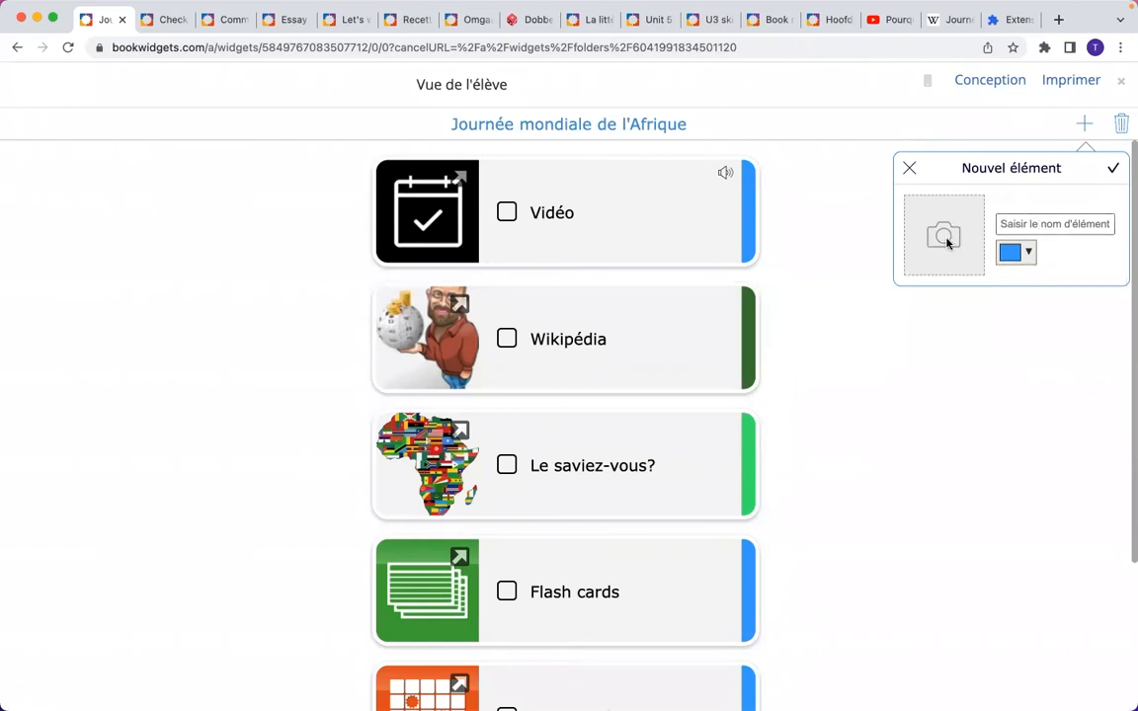
- Disable inserting, defining new and deleting tasks for students in the advanced settings and open the student preview
click(1122, 85)
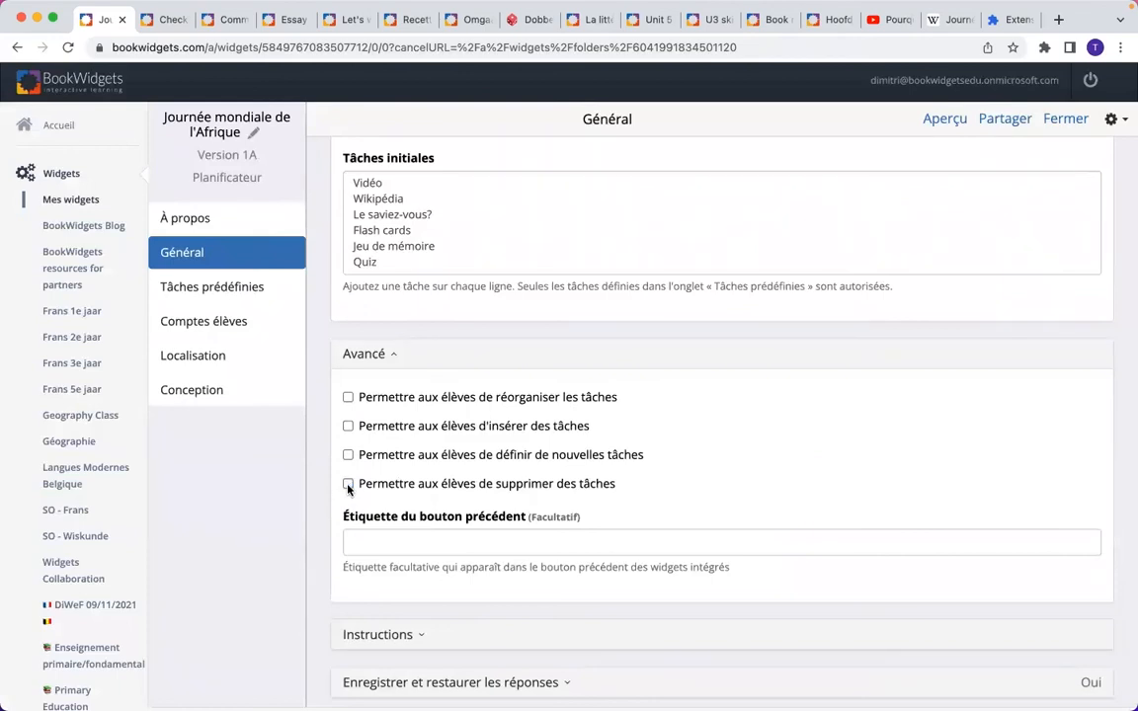
click(388, 541)
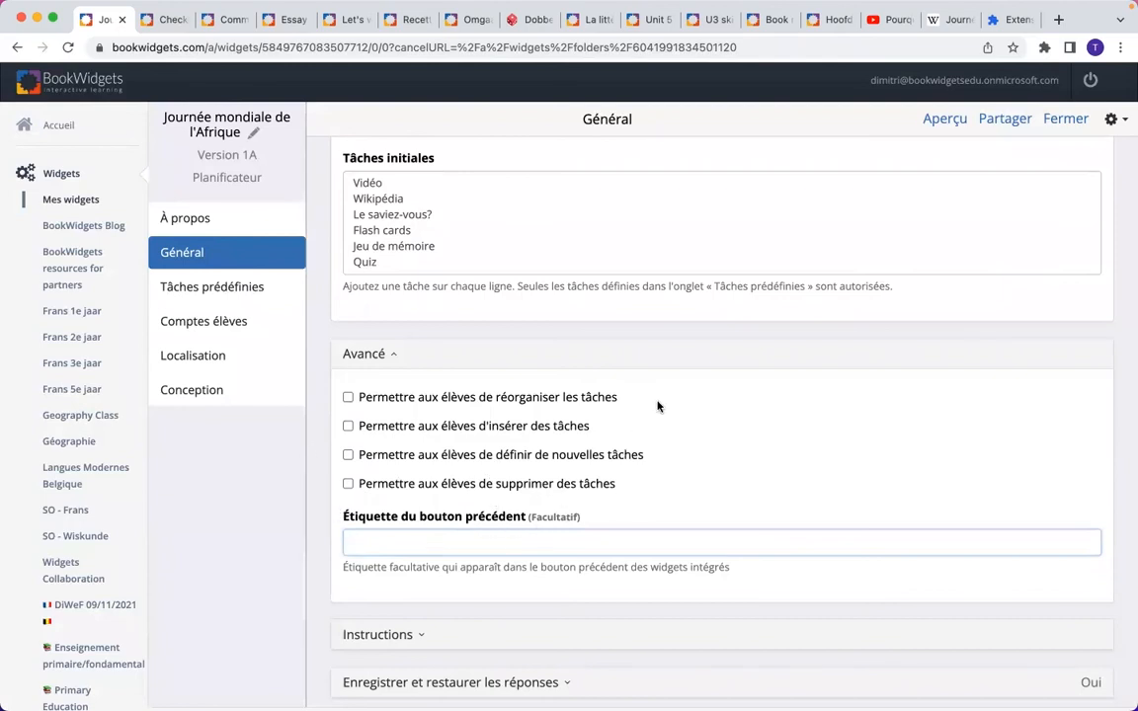
click(945, 121)
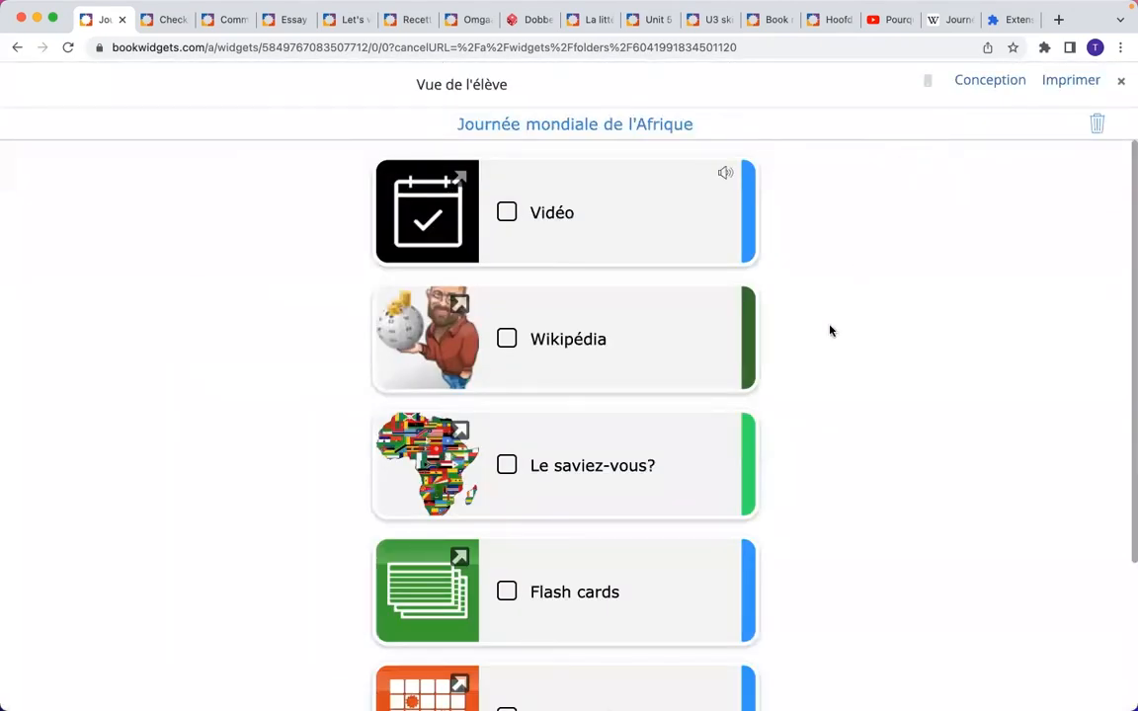
- Test the web links of the Vidéo and Wikipédia tasks in the student preview, closing each linked page and muting the sound
click(423, 232)
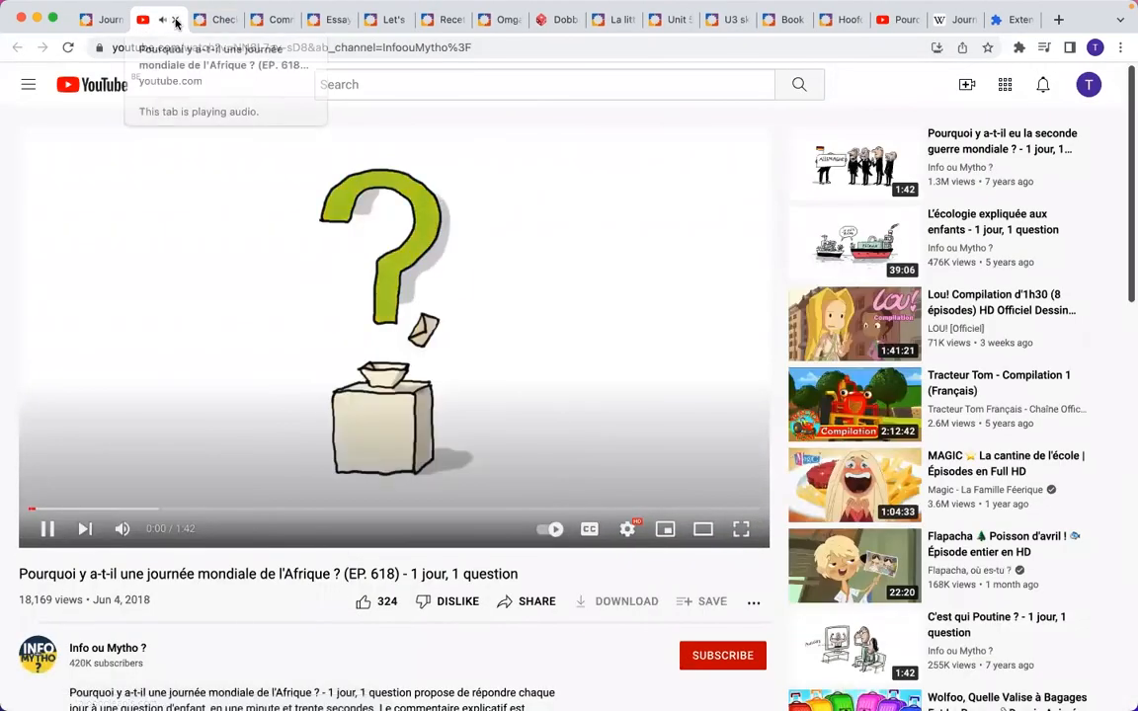
click(172, 20)
key(XF86AudioMute)
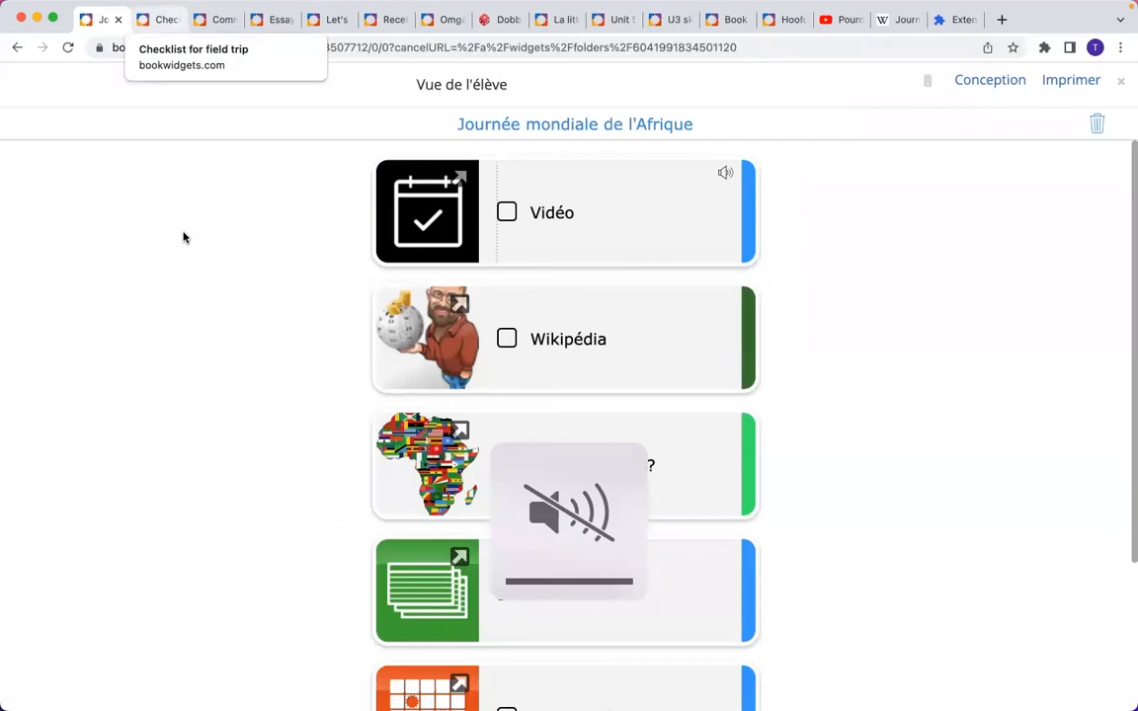
click(381, 329)
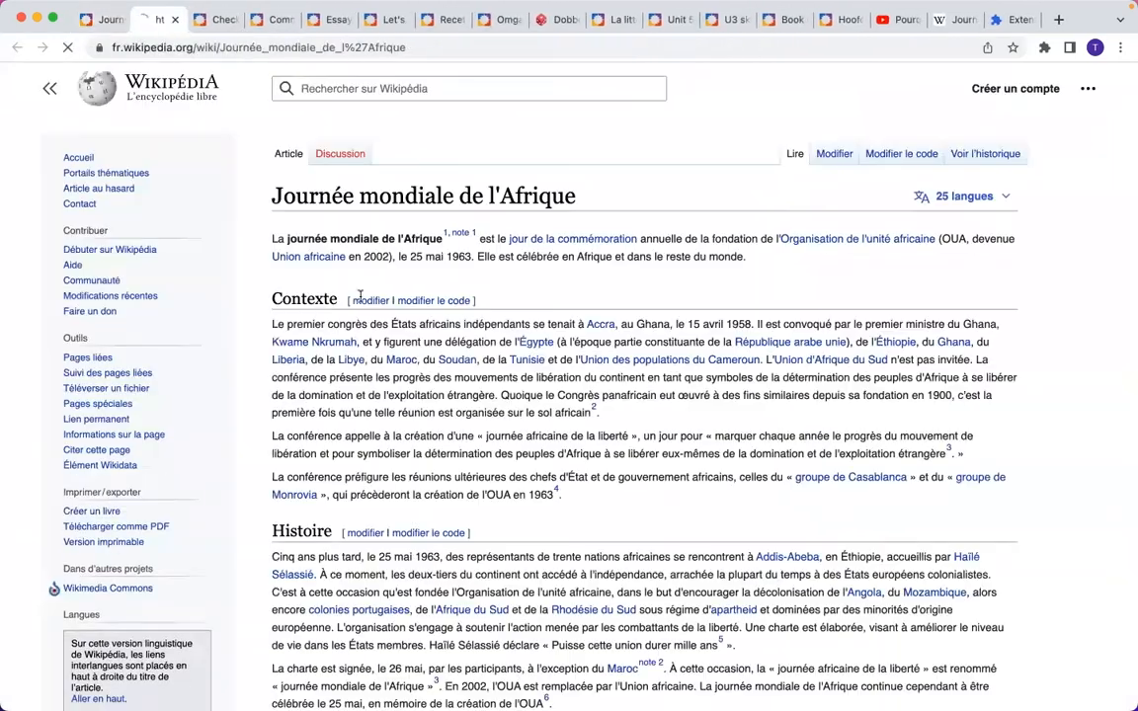
click(174, 20)
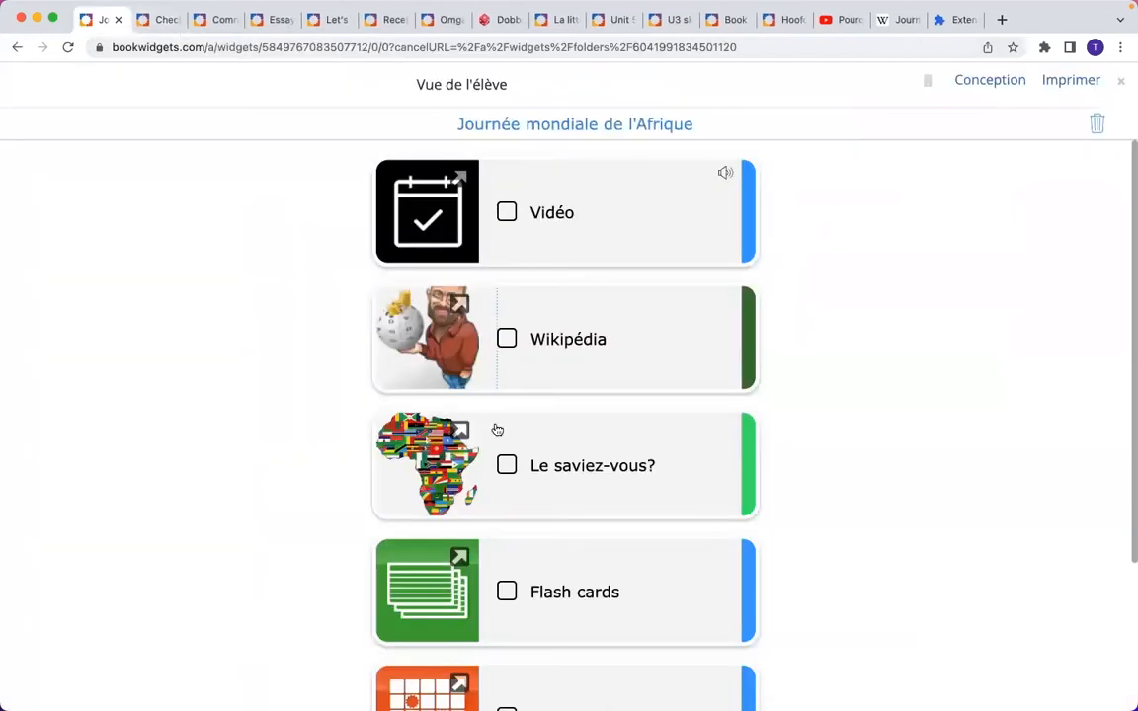
- Test the widgets linked to the "Le saviez-vous?" and "Flash cards" tasks, returning to the planner after each, and leave the student preview
click(437, 472)
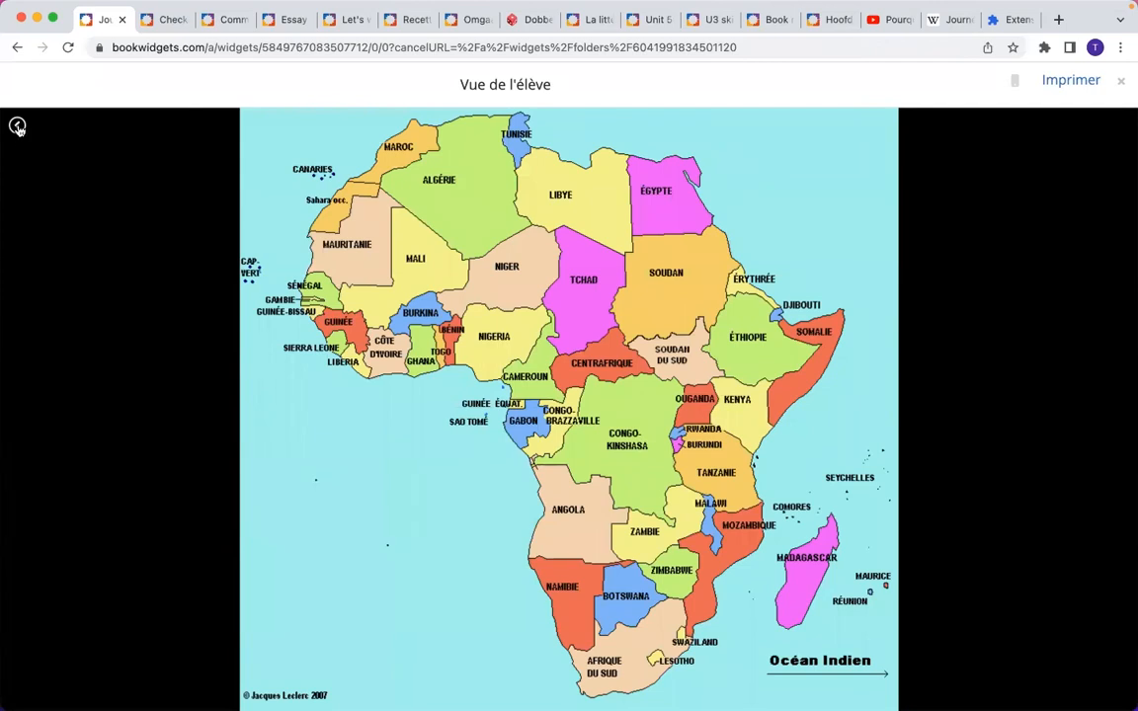
click(18, 127)
click(437, 601)
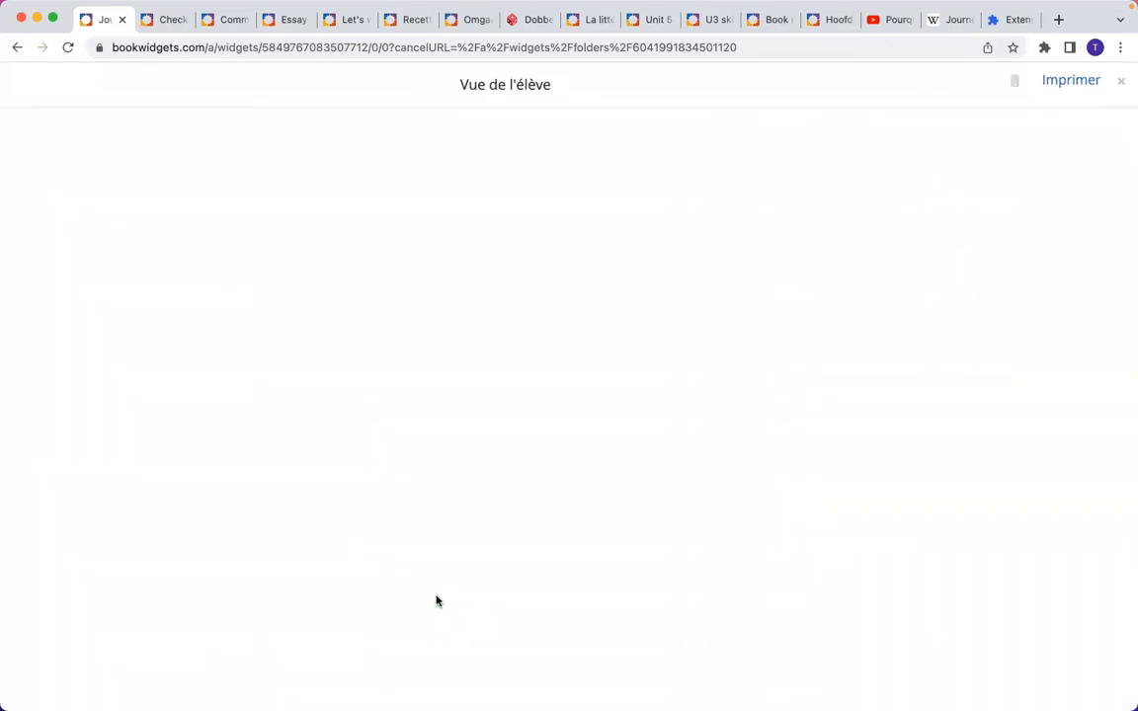
click(18, 128)
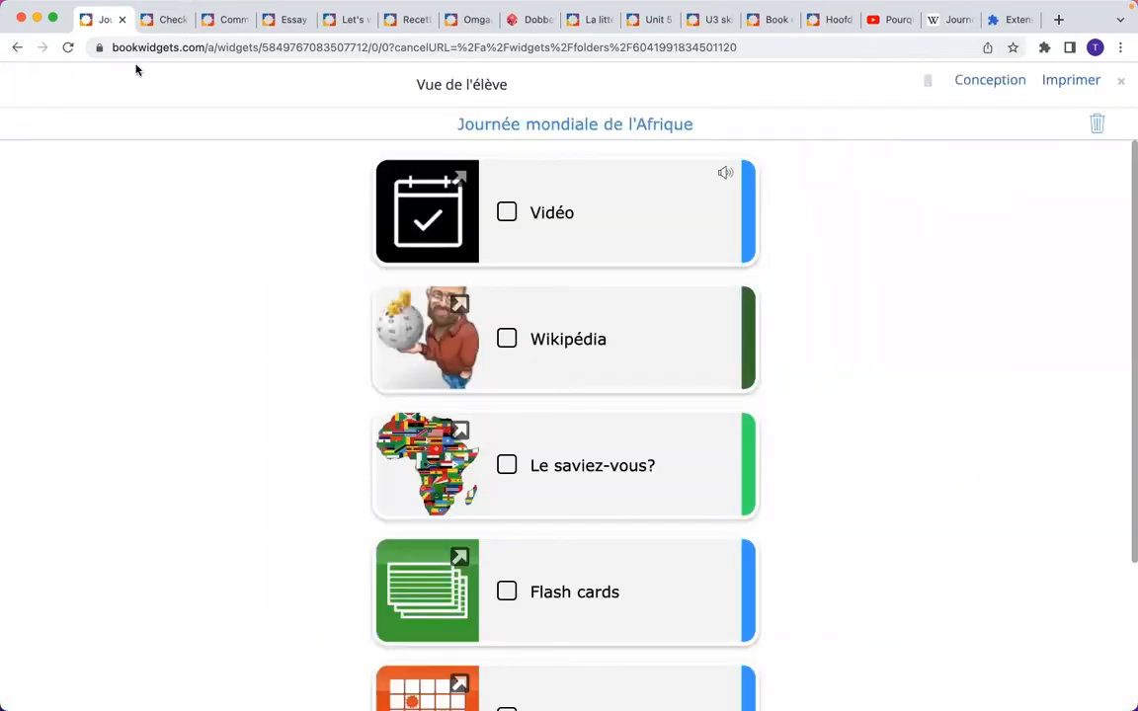
click(1122, 86)
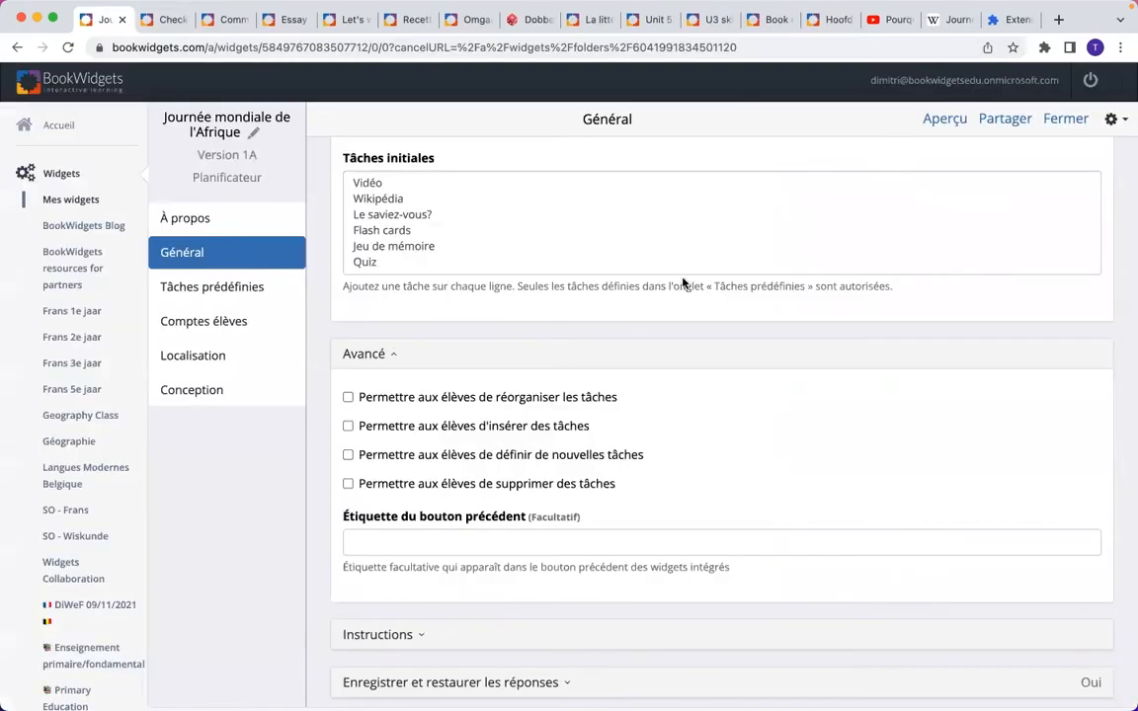
- Set the label of the previous button for embedded widgets to "Retourner à l'aperçu"
click(446, 544)
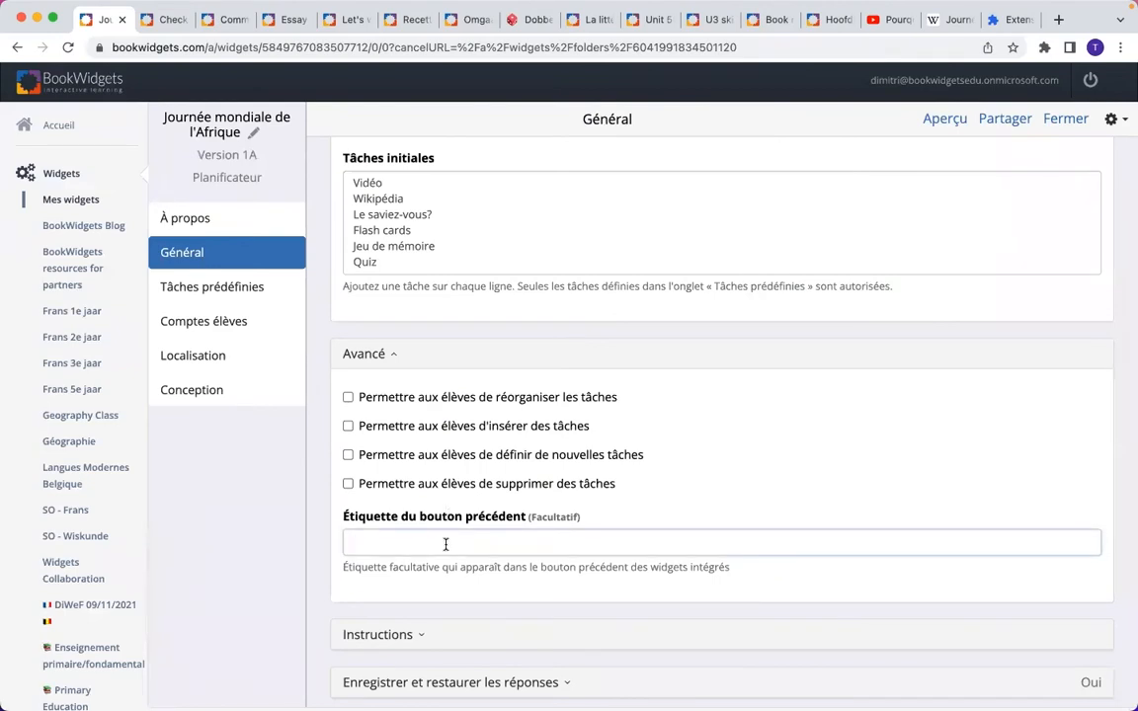
text(Retourner à l'aperçu)
scroll(761, 431, up, 1)
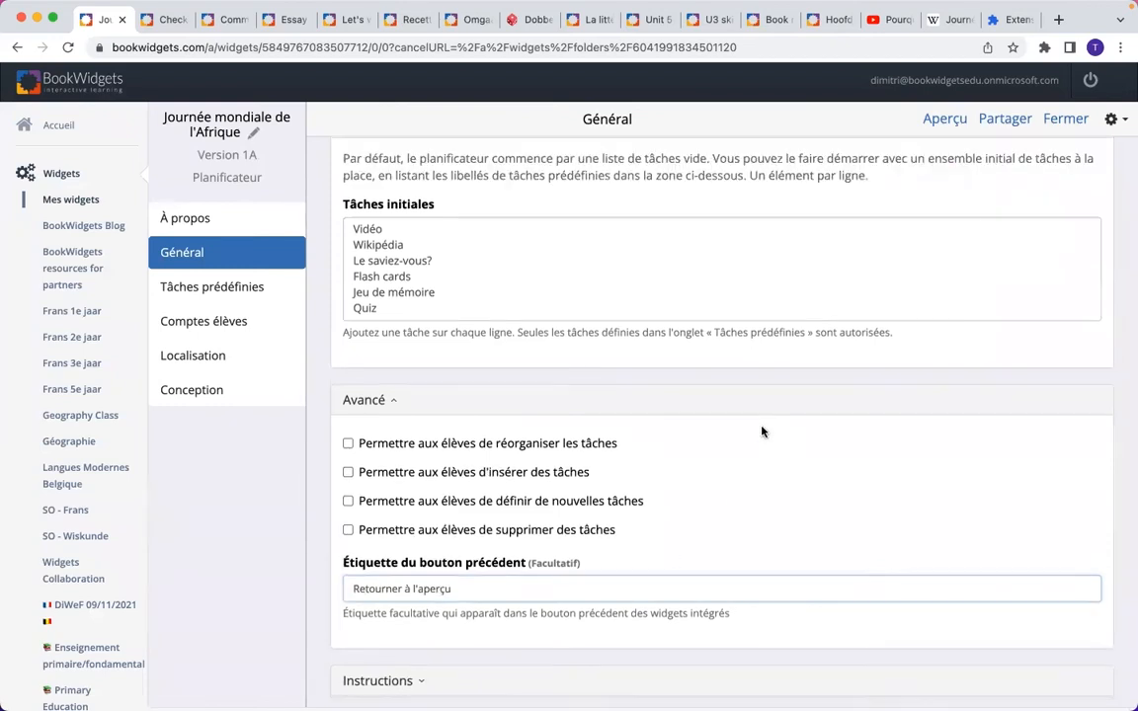
- Test the return button's label in the student preview from the "Le saviez-vous?" and "Jeu de mémoire" widgets, and leave the preview
click(940, 120)
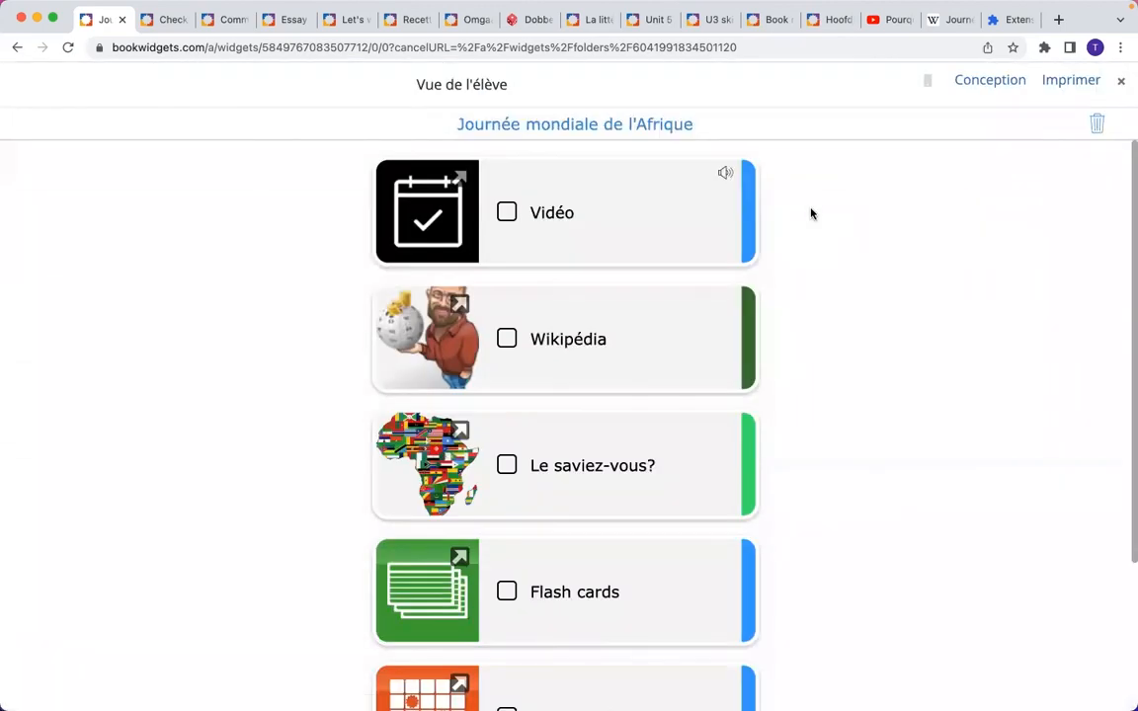
scroll(782, 264, down, 2)
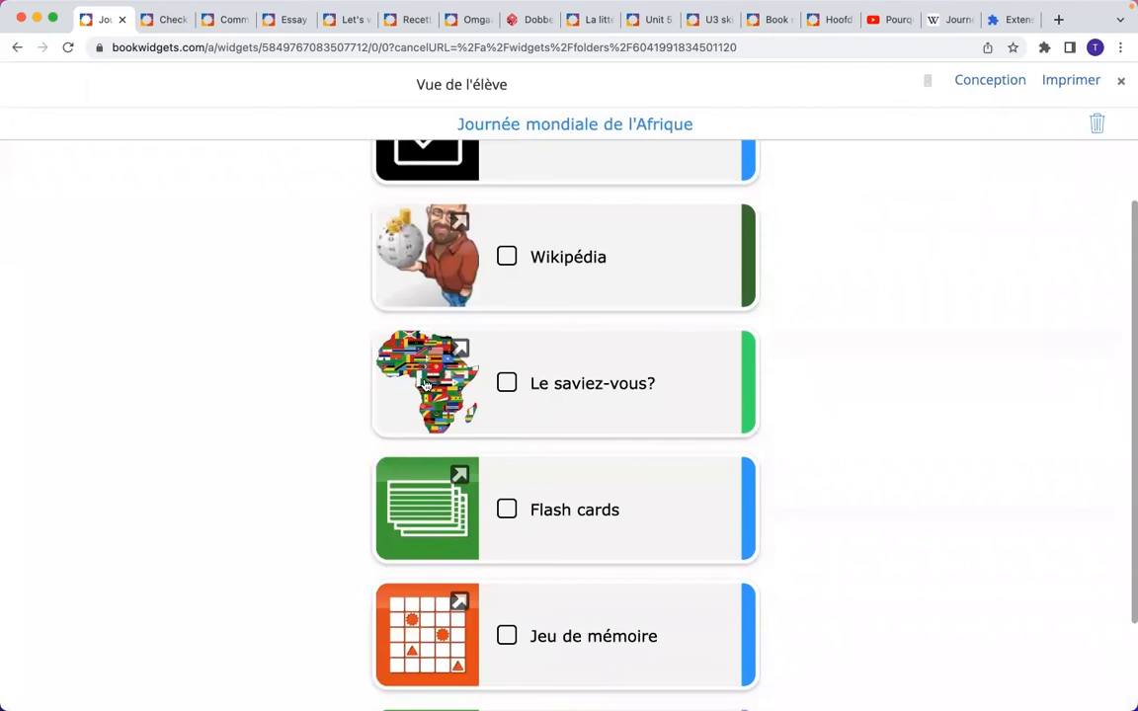
click(426, 385)
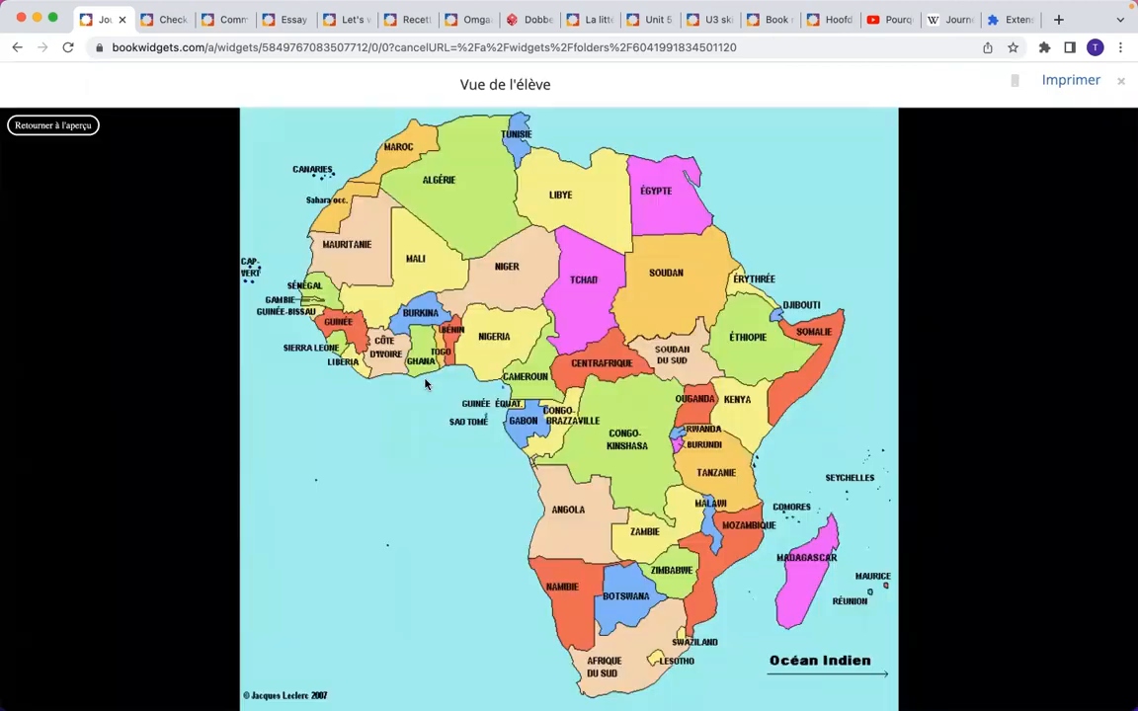
click(58, 129)
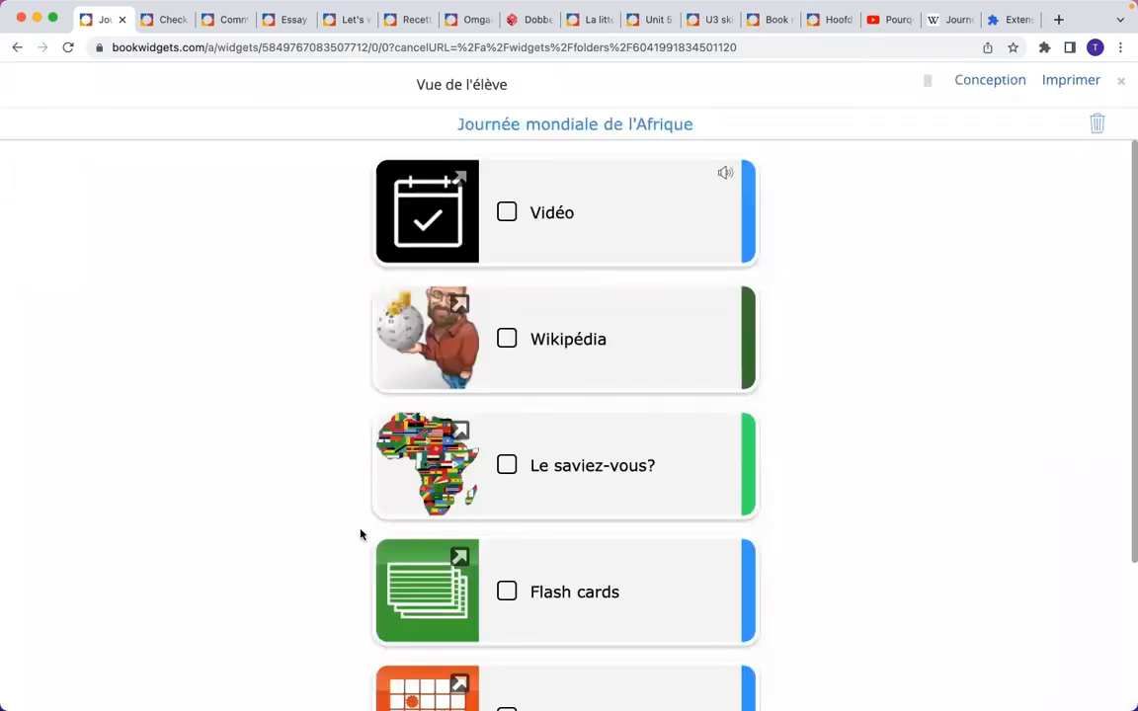
scroll(379, 590, down, 3)
click(411, 590)
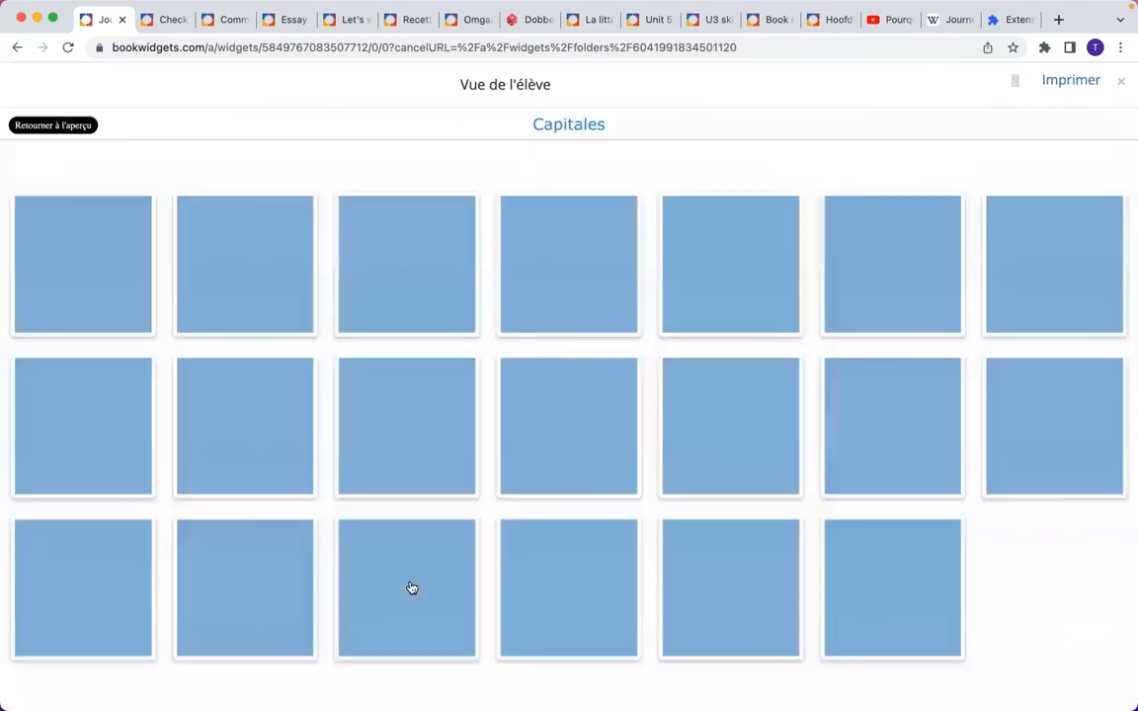
click(59, 129)
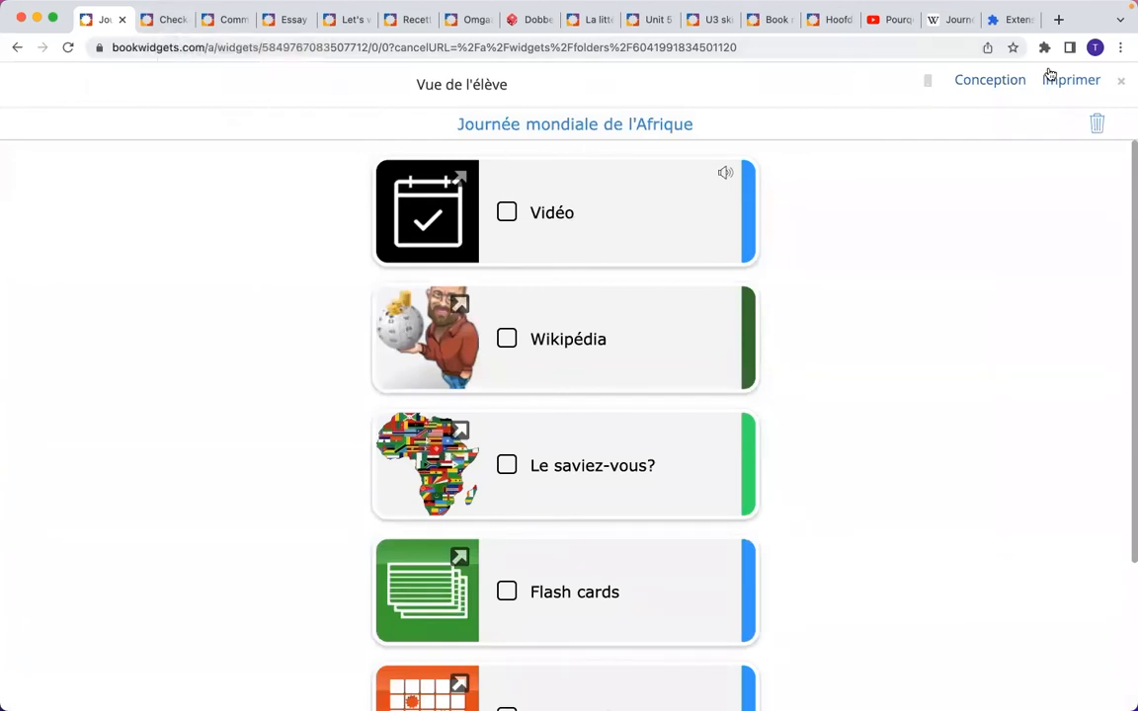
click(1119, 80)
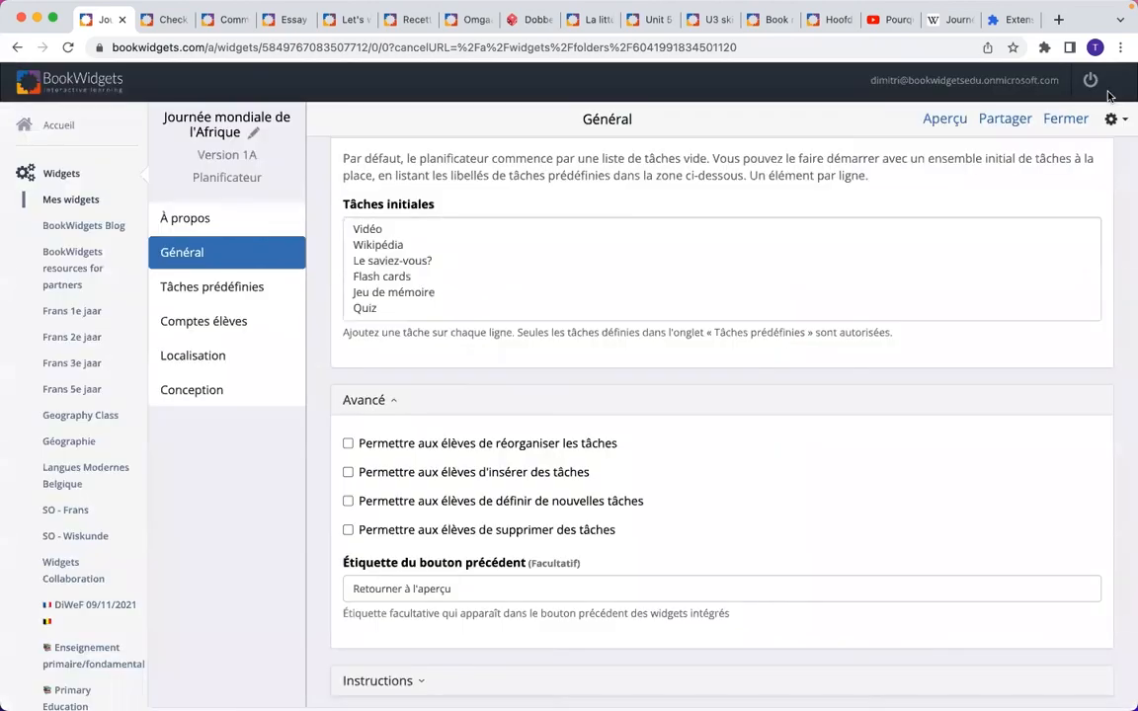
- Begin the student instructions with "Aujourd'hui, c'est la journée mondiale de l'Afrique. Découvre ce continent dans ce planificateur!"
scroll(795, 406, up, 1)
scroll(797, 406, down, 2)
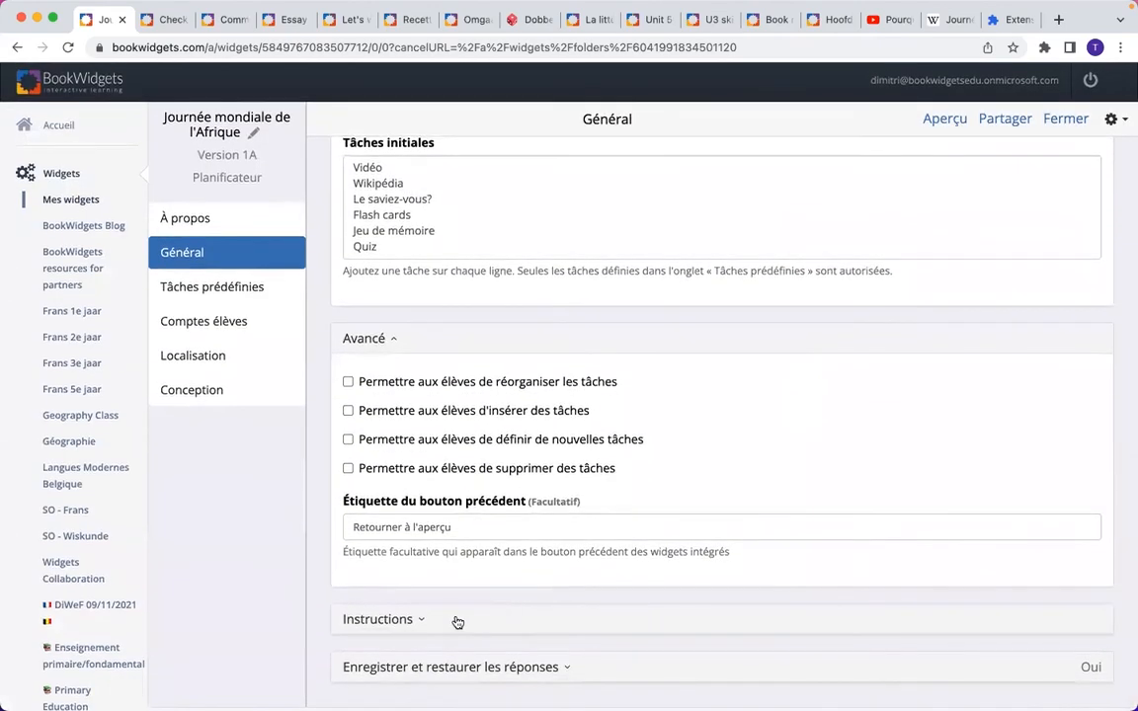
click(437, 623)
scroll(579, 530, down, 4)
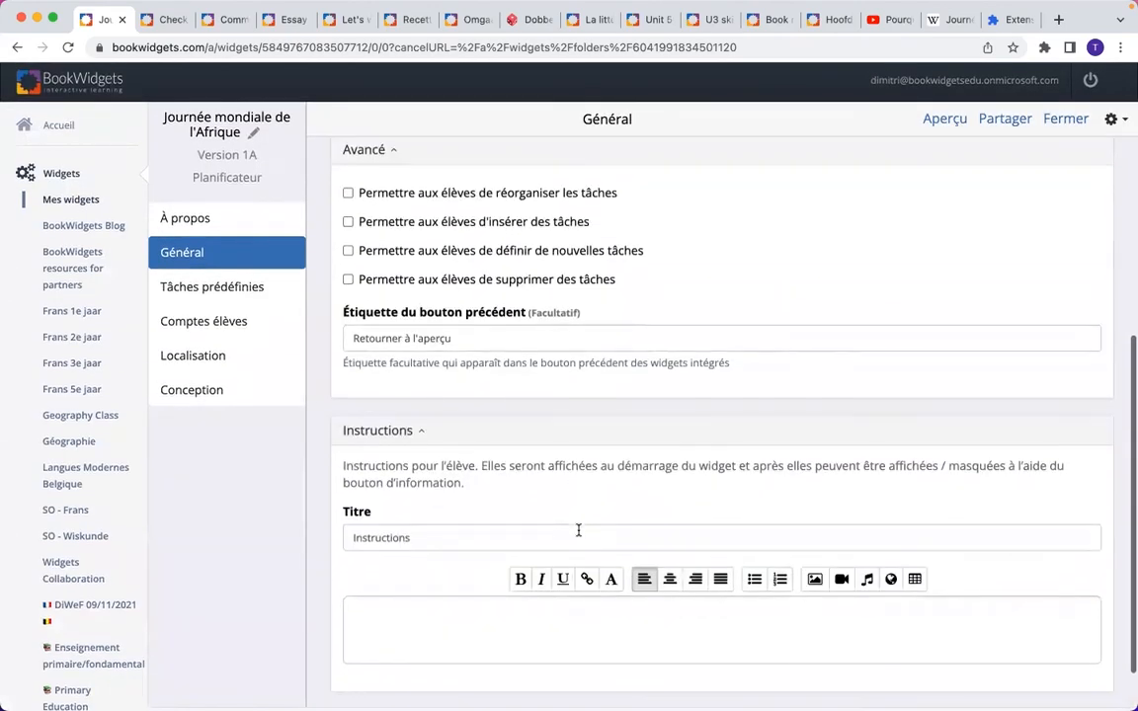
scroll(579, 531, down, 1)
click(570, 583)
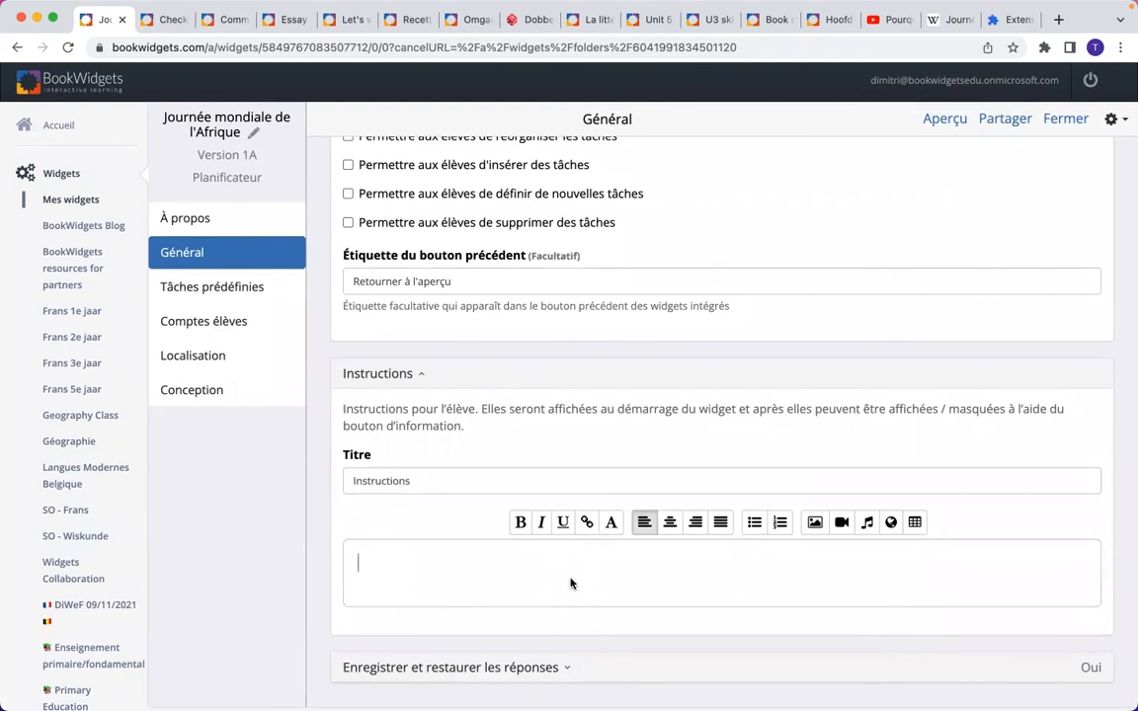
text(Aujourd'hui, c'est )
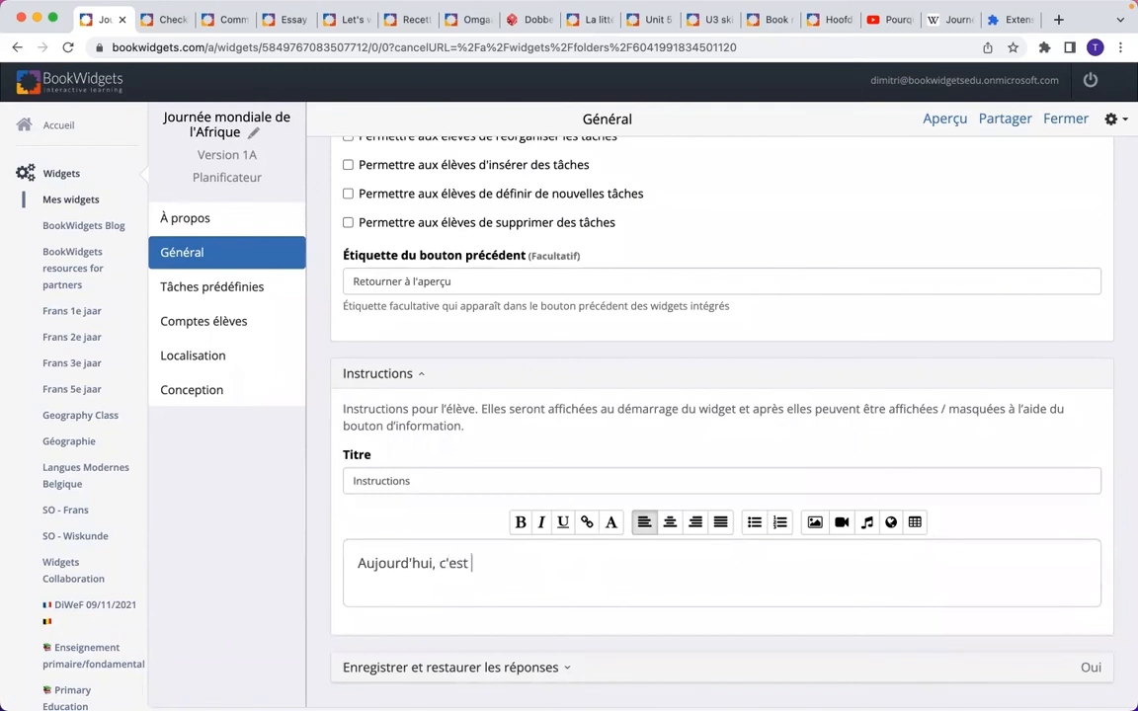
text(la journée mondiale )
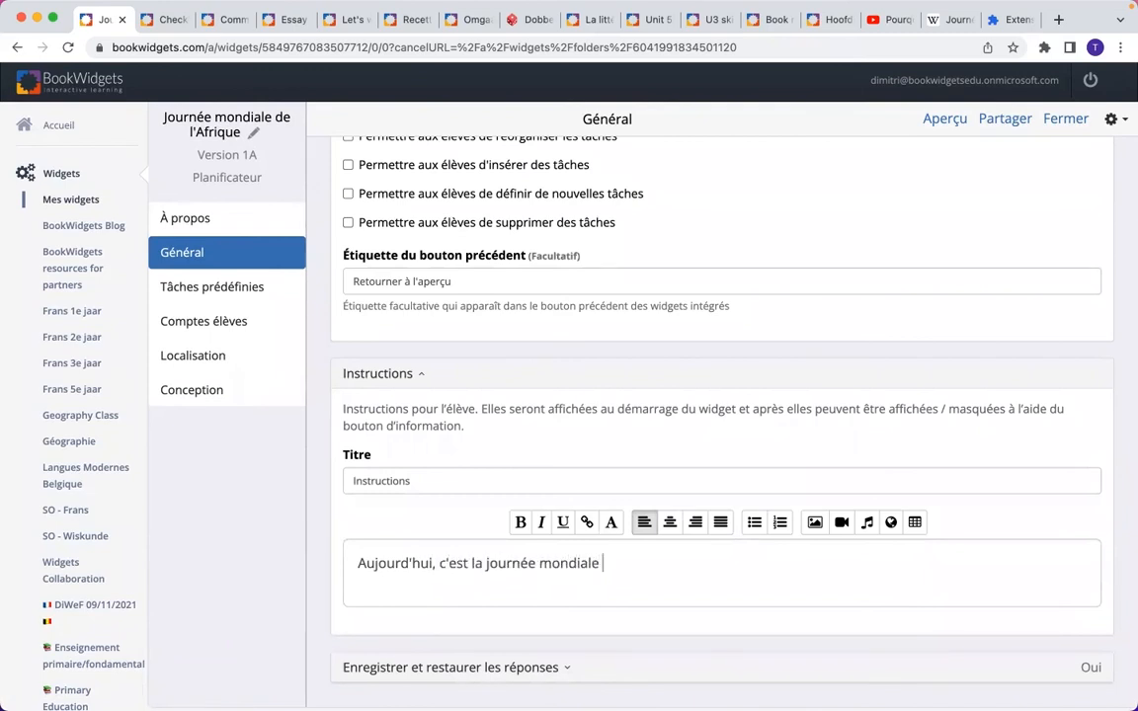
text(de l'Afrique. Déc)
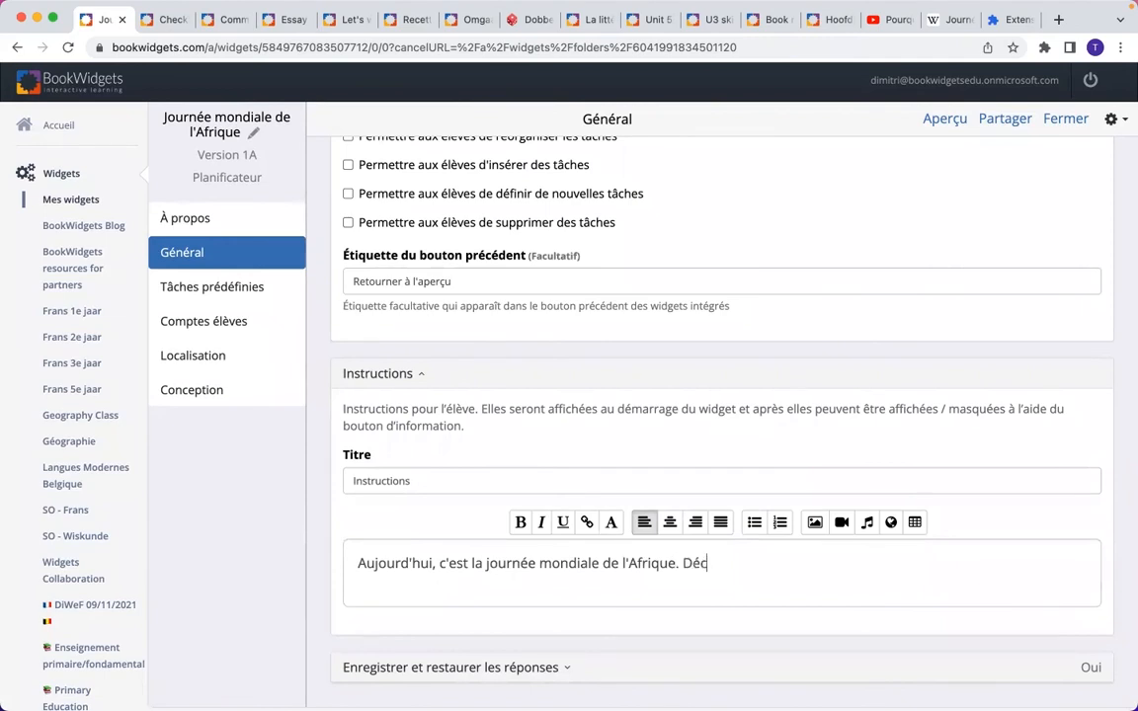
text(ouvre ce continen)
text(t)
key(BackSpace)
text(ent )
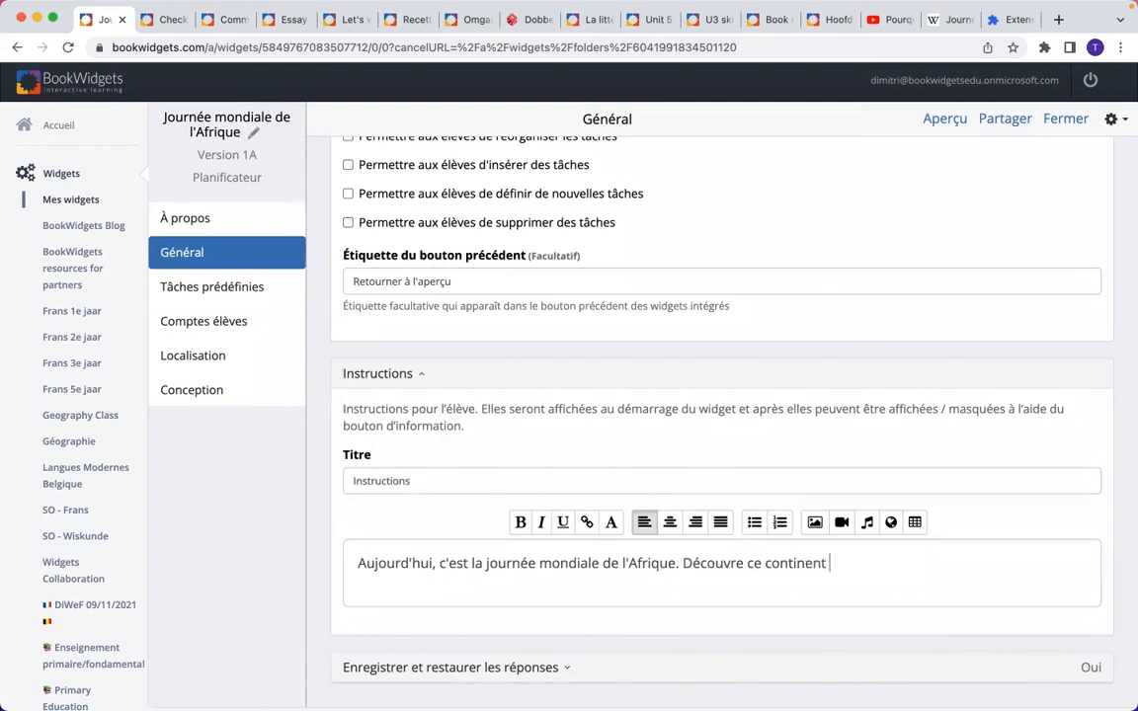
text(dans ce planificateur)
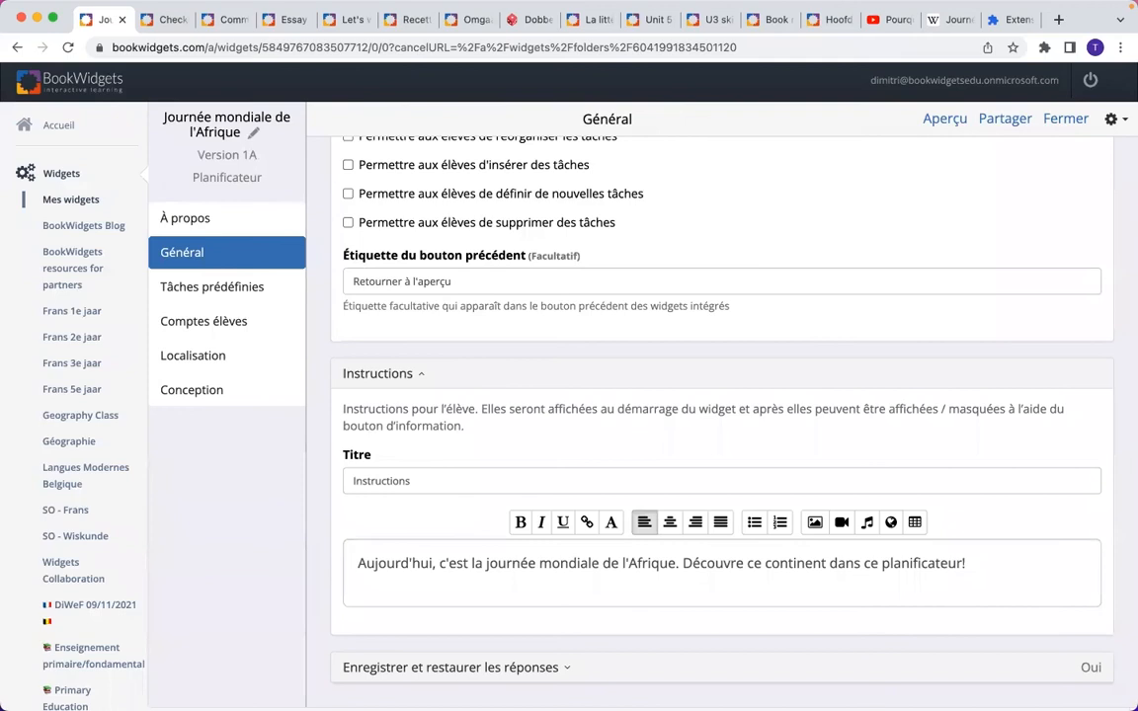
text(!)
- Add a second instruction line reading "Suivez les étapes dans l'ordre proposé et cochez les étapes qui sont terminées."
key(Return)
text(Suivez les étapes dans l'ordre proposé )
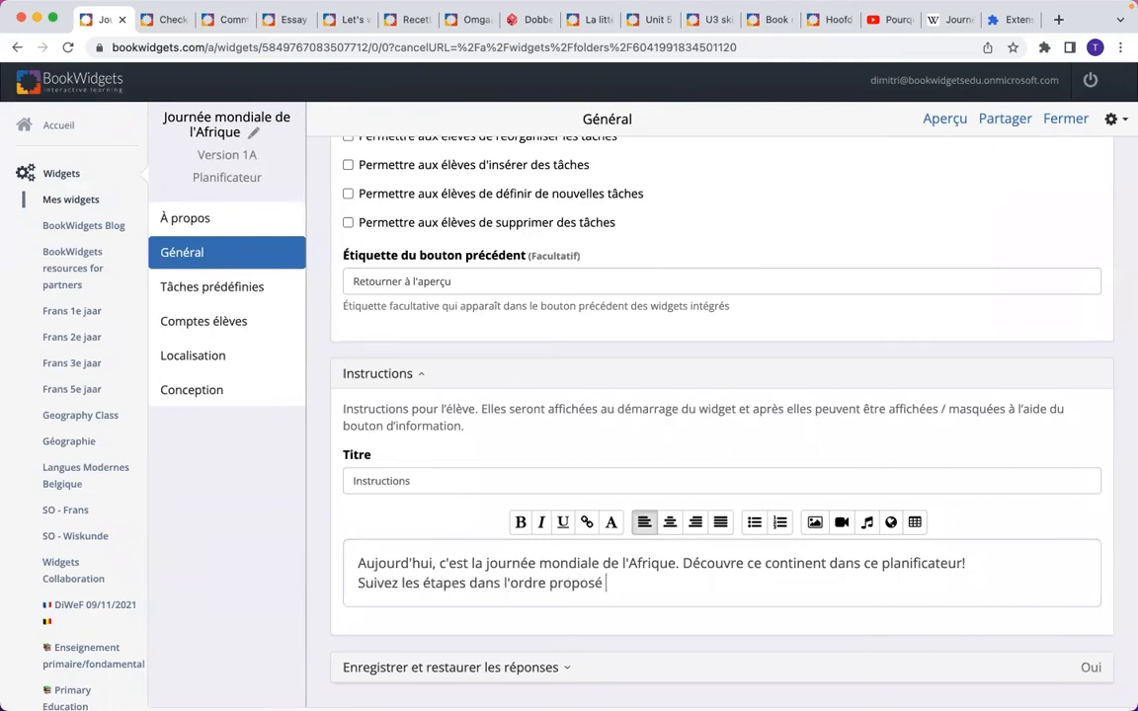
text(et cochez les é)
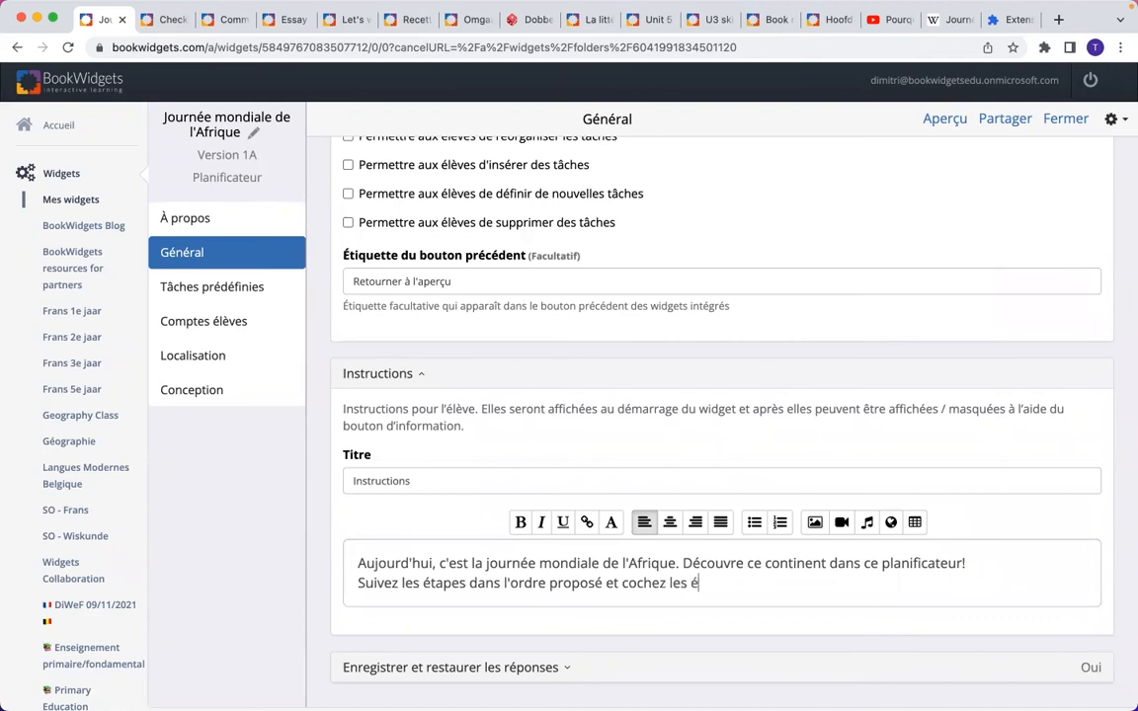
text(tapes qui sont terminées.)
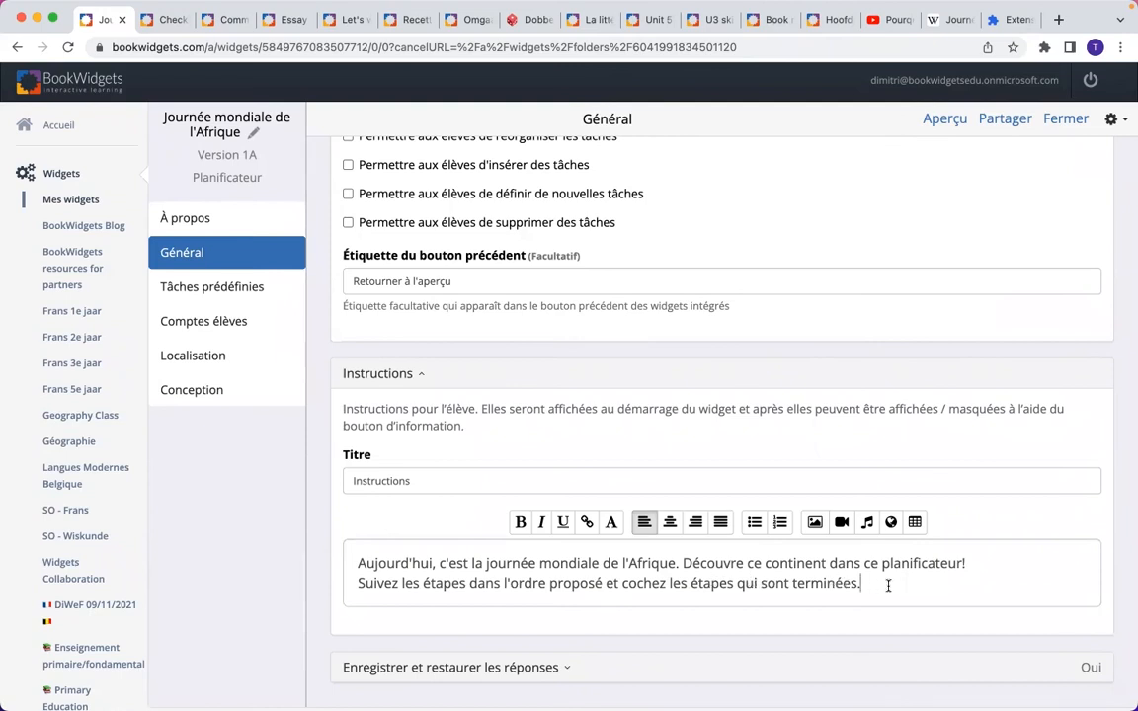
key(Return)
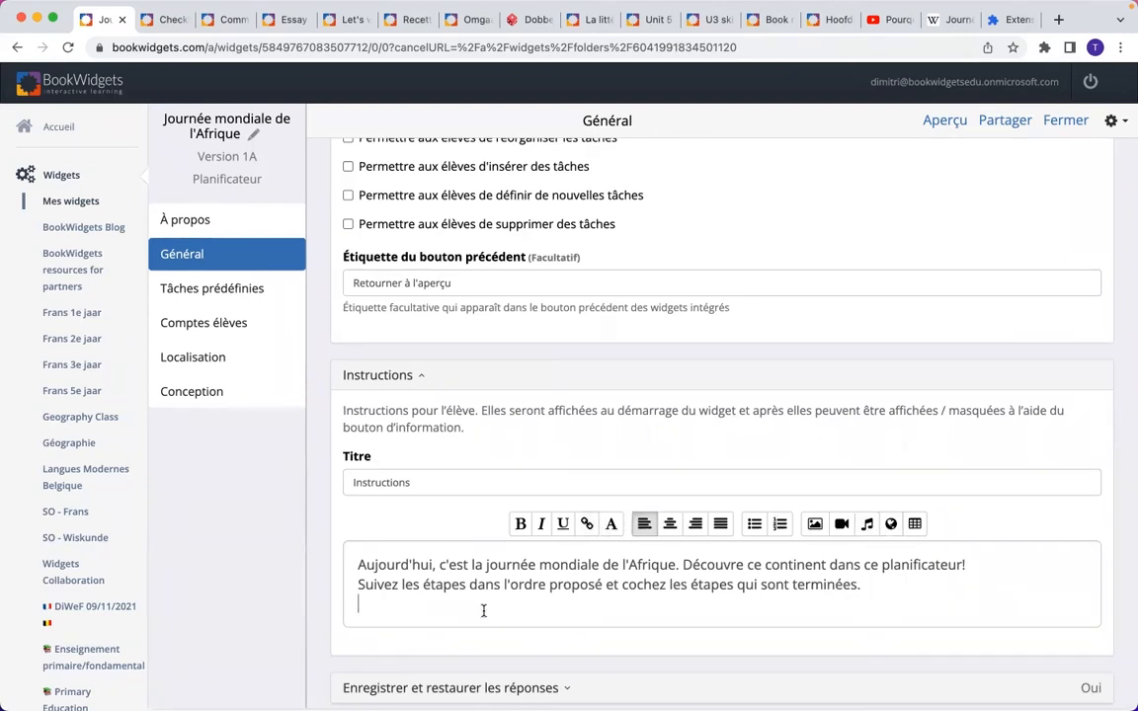
- Check the instructions in the student preview by dismissing them, reopening and closing them once more, and leave the preview
click(937, 124)
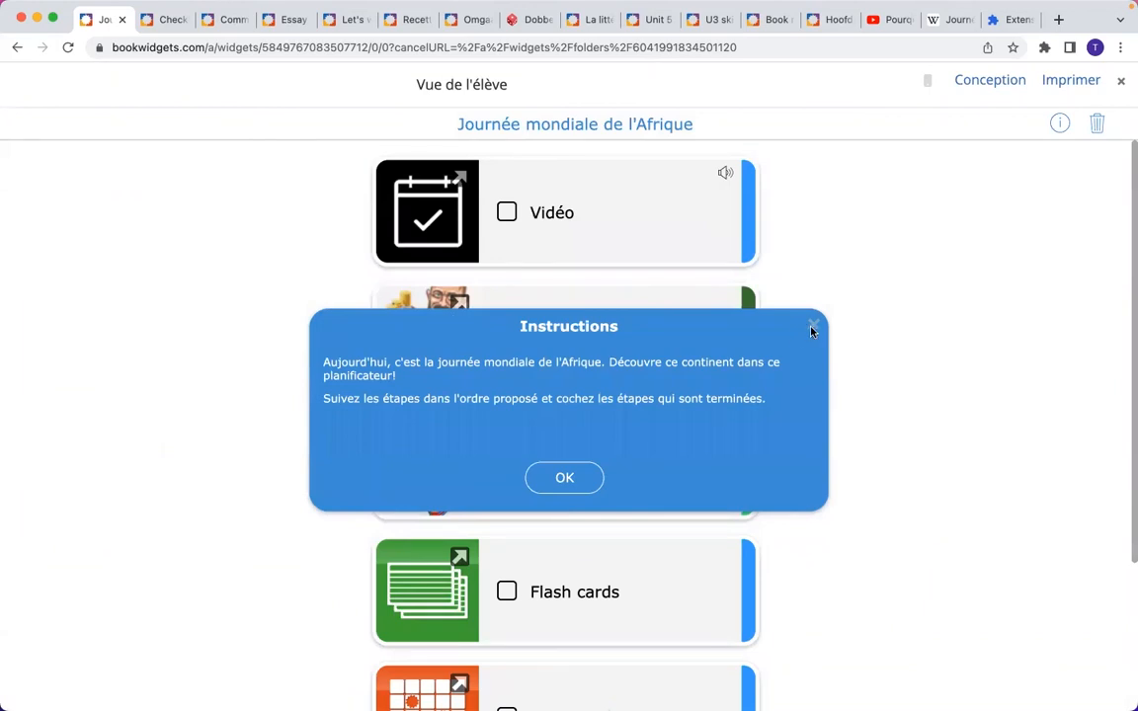
click(570, 477)
click(1057, 125)
click(815, 325)
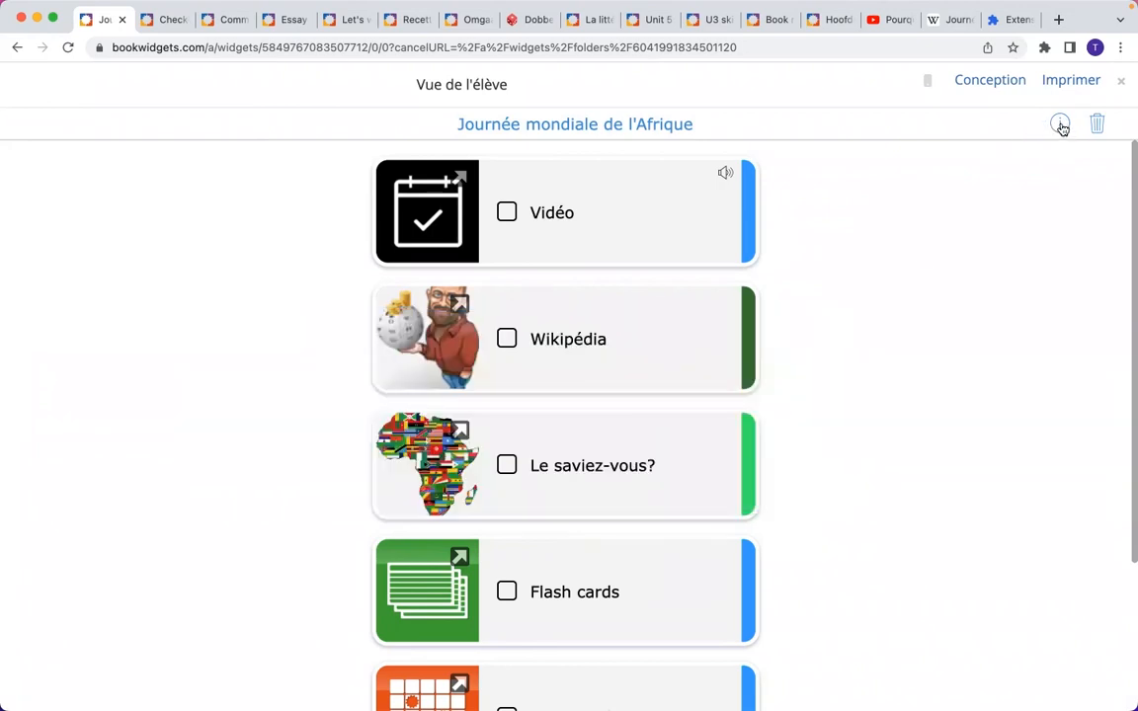
click(1122, 87)
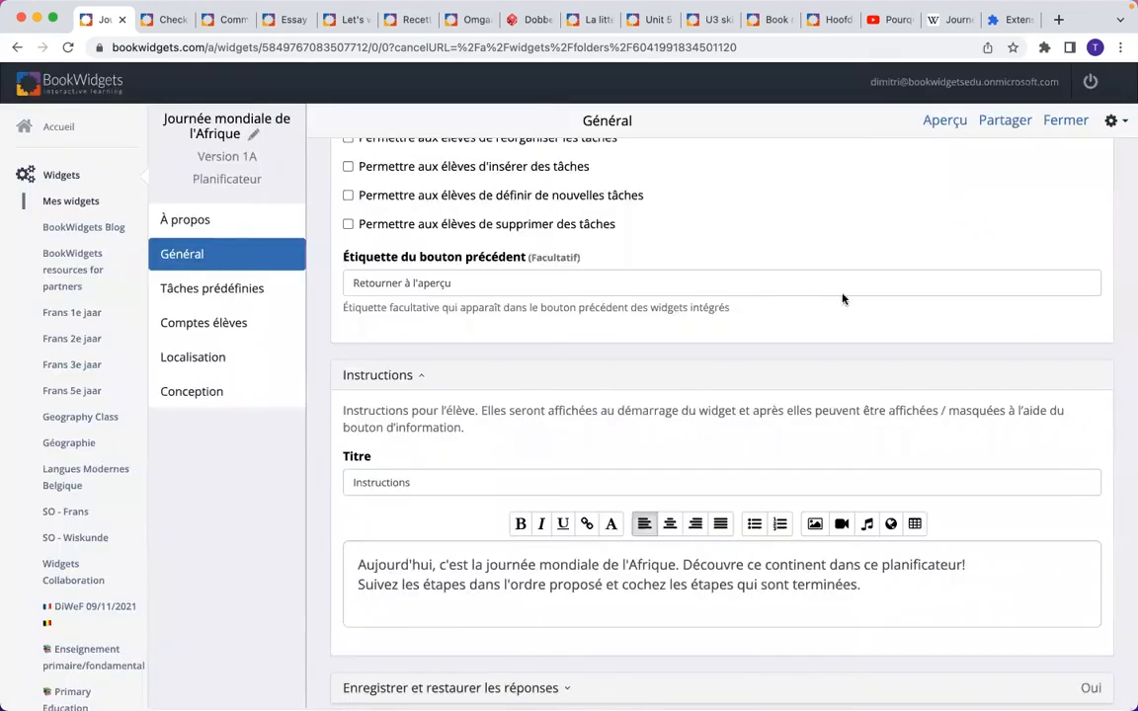
- Collapse the Instructions section and expand the settings for saving and restoring answers
scroll(572, 449, down, 1)
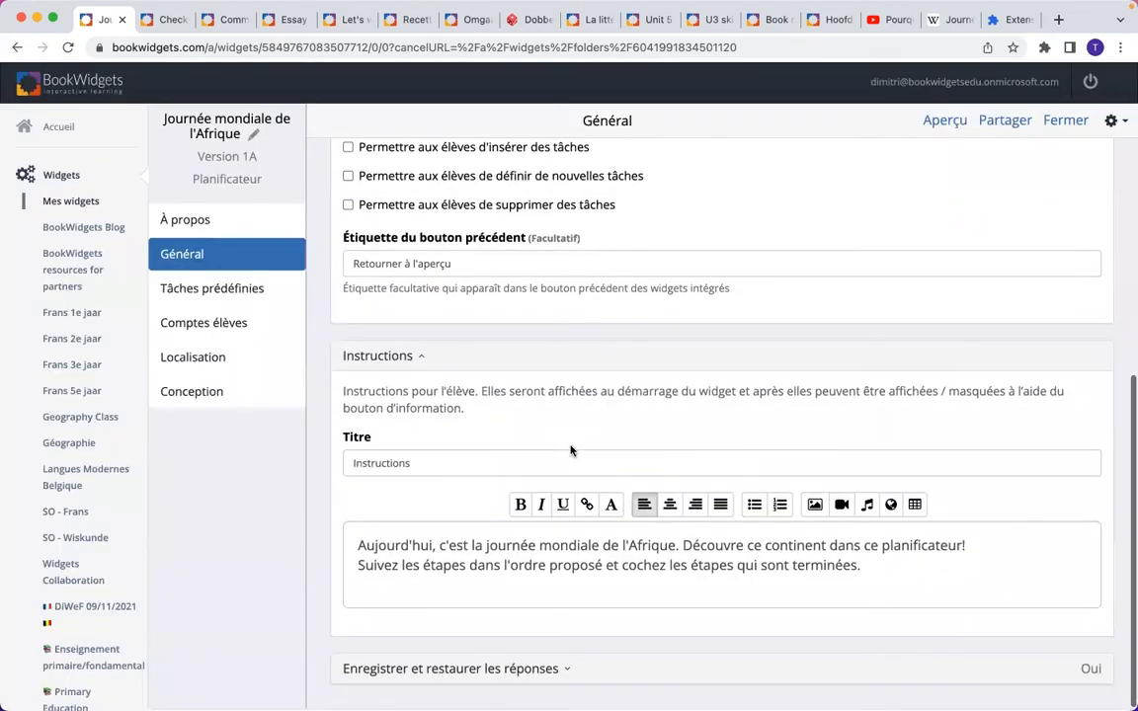
click(413, 358)
click(523, 671)
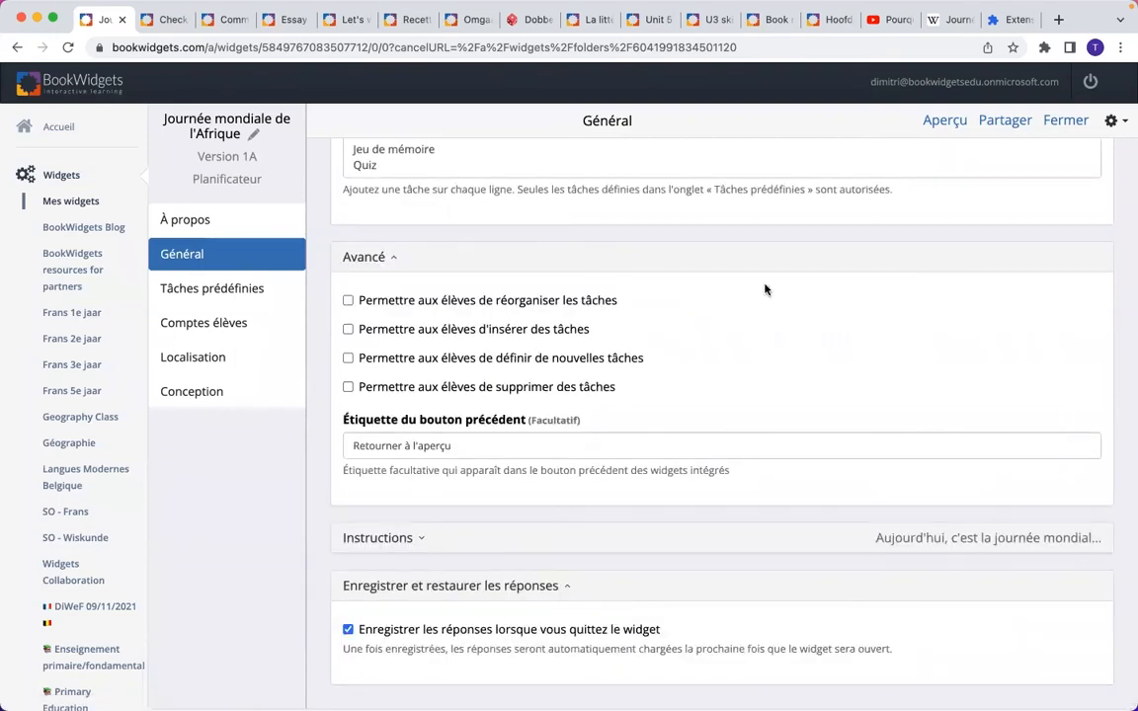
- Mark the Vidéo, Wikipédia and "Le saviez-vous?" tasks as completed in the student preview, dismissing the instructions first, and leave the preview
click(936, 121)
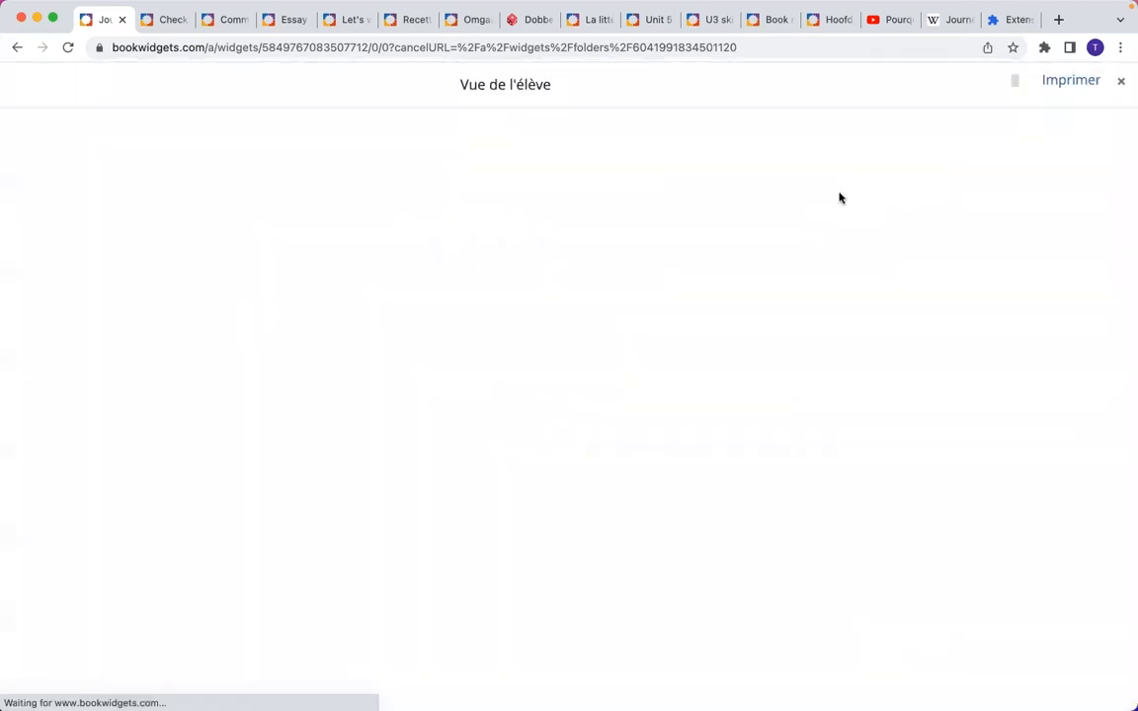
click(565, 478)
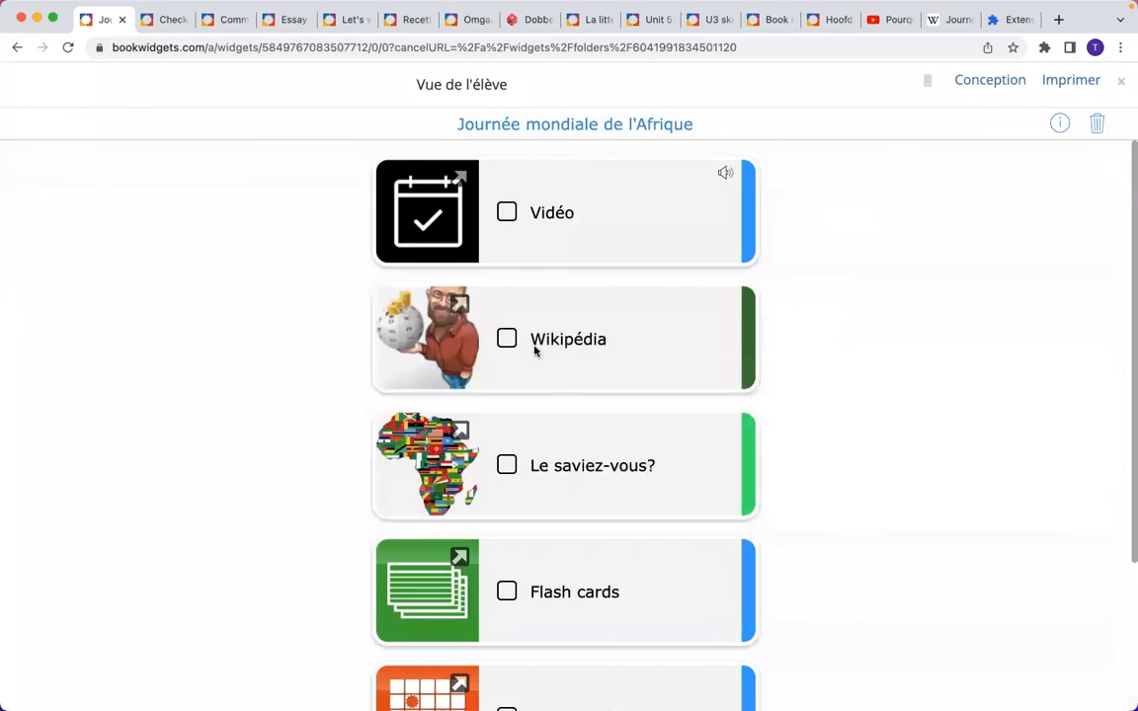
click(507, 213)
click(507, 338)
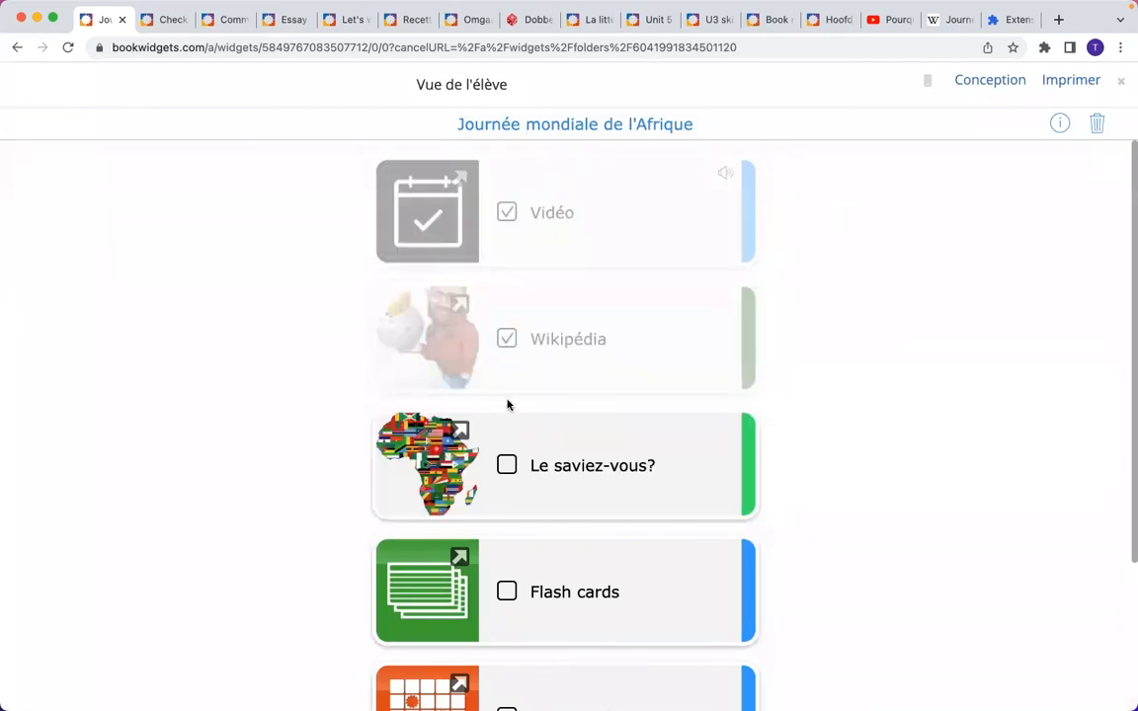
click(507, 465)
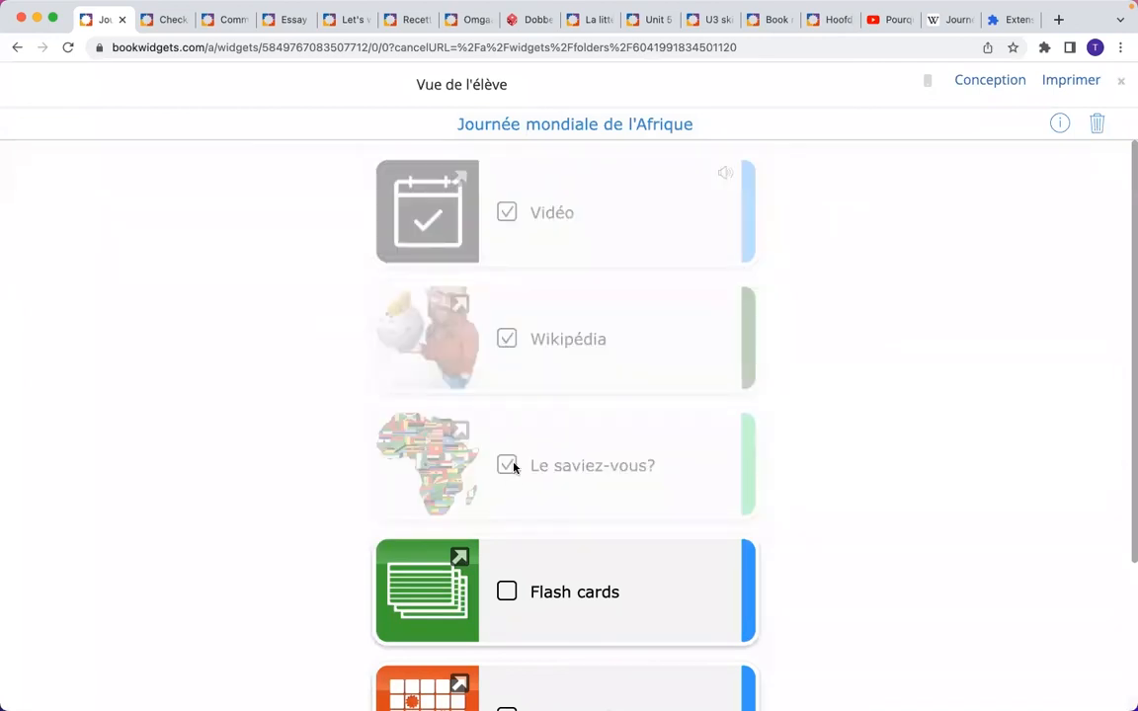
click(1121, 83)
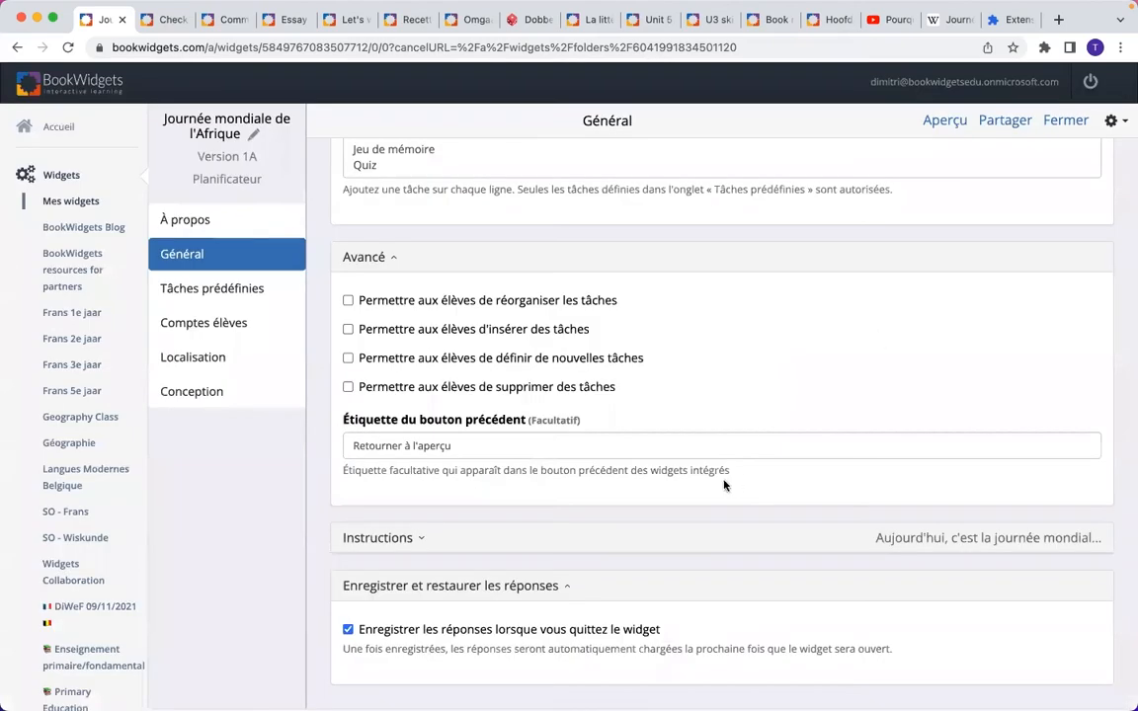
- Reopen the student preview to check whether the completed tasks were saved, leave it and collapse the section for saving and restoring answers
click(938, 119)
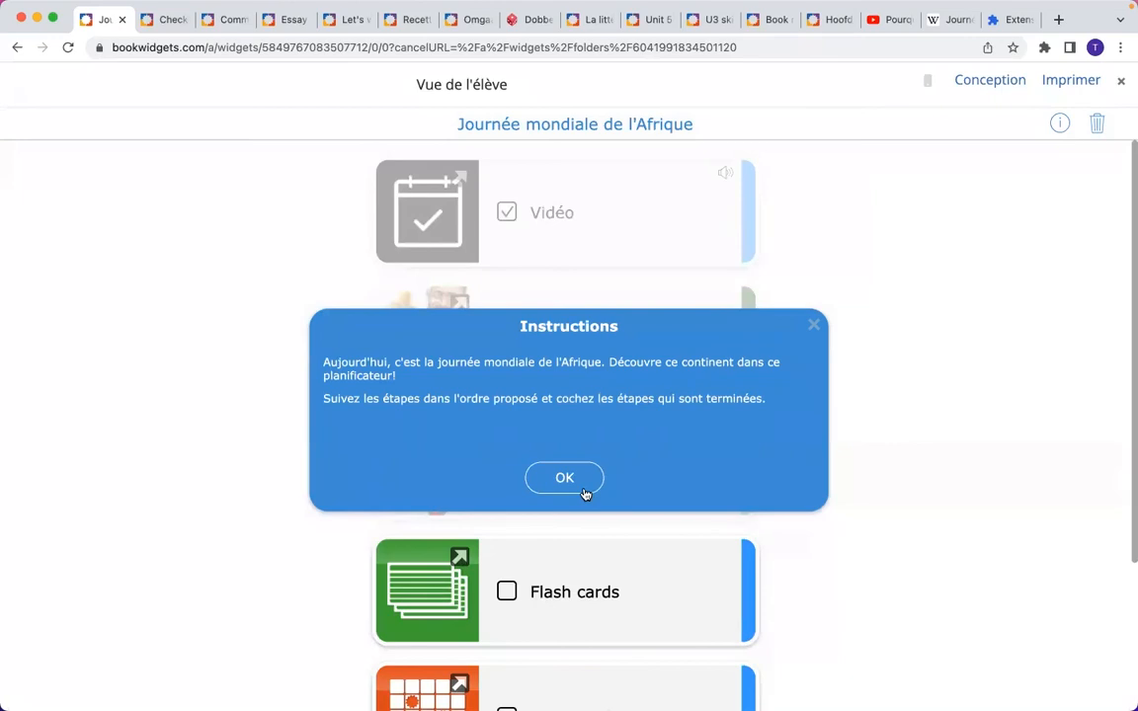
click(581, 485)
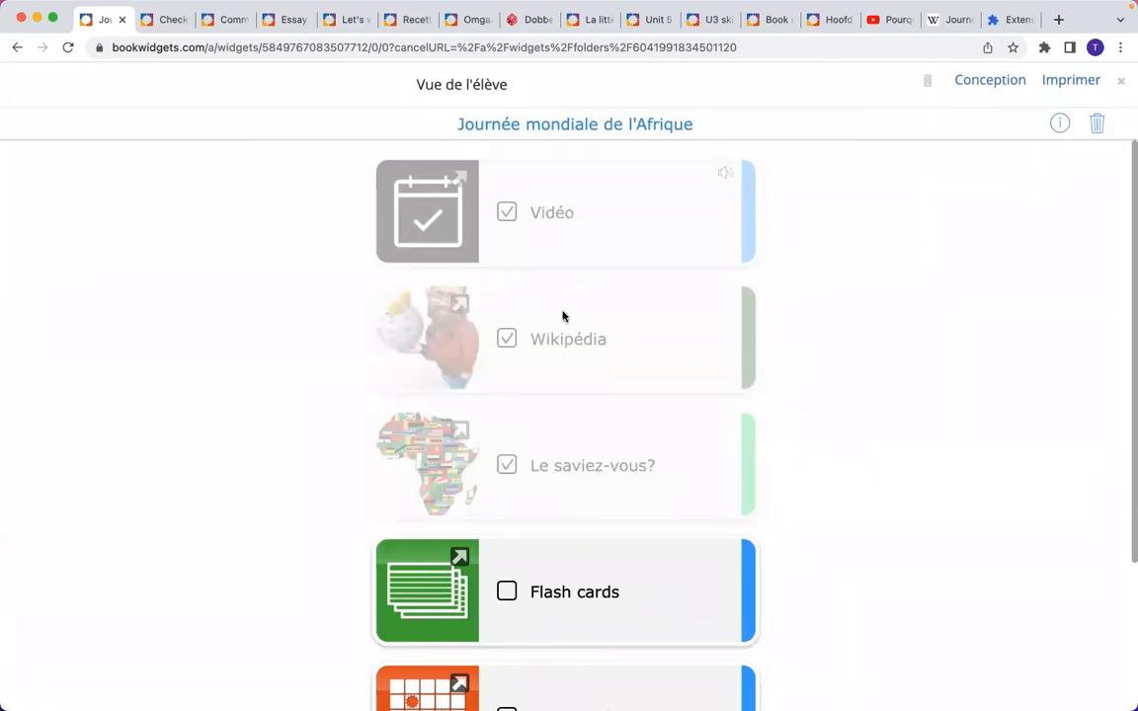
click(1121, 83)
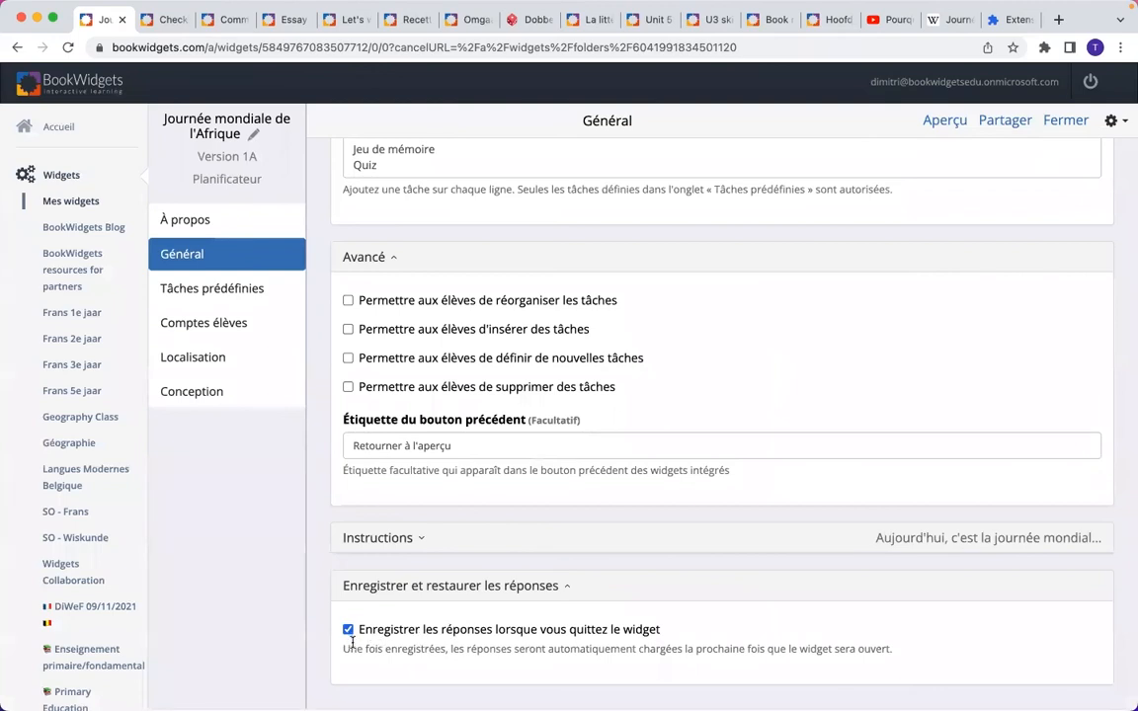
click(516, 587)
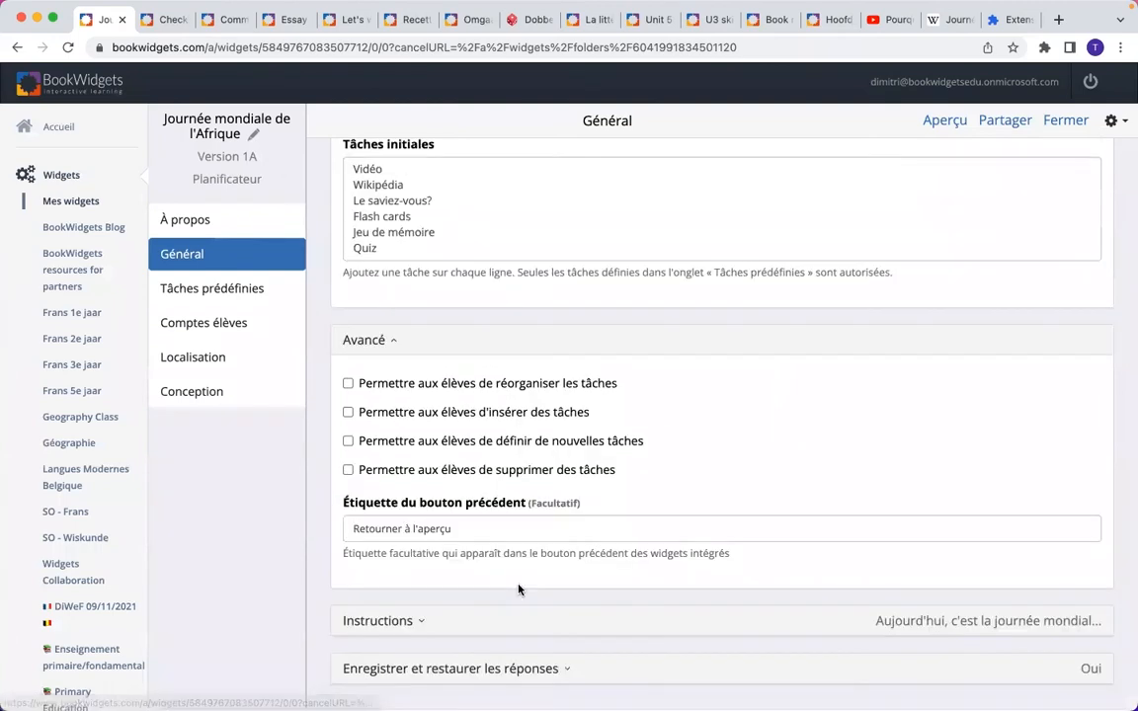
- Collapse the advanced and initial task list sections, and review the predefined tasks, student accounts, localisation and design settings, including the presentation image options
click(394, 339)
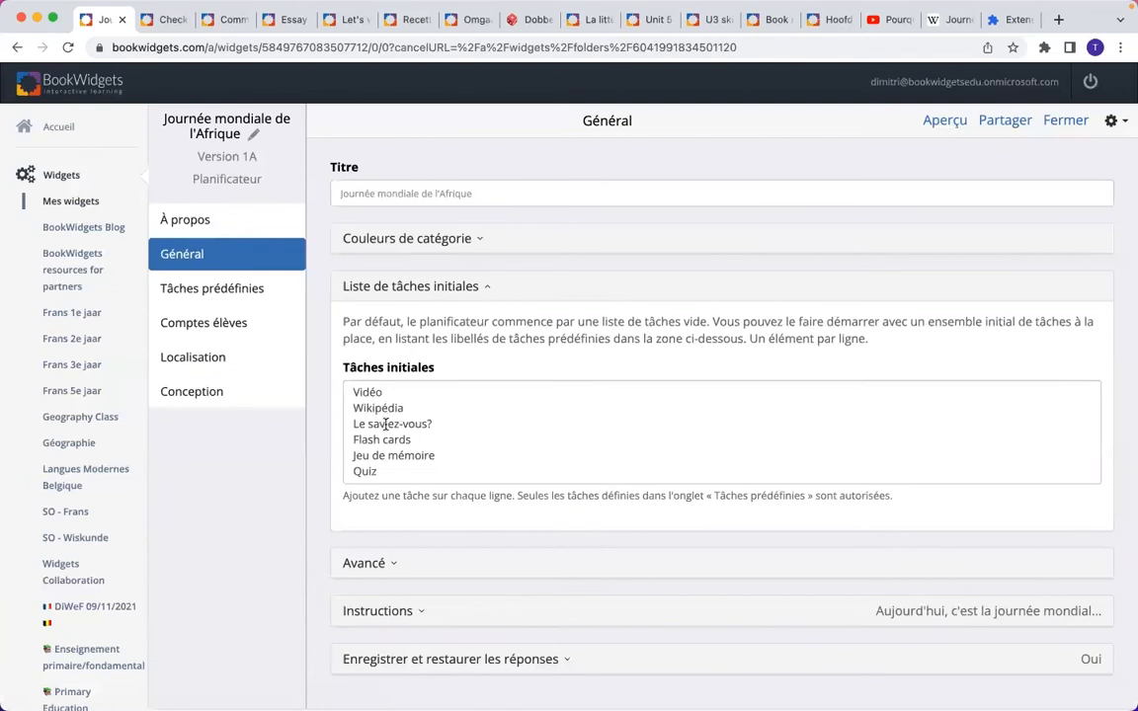
click(488, 287)
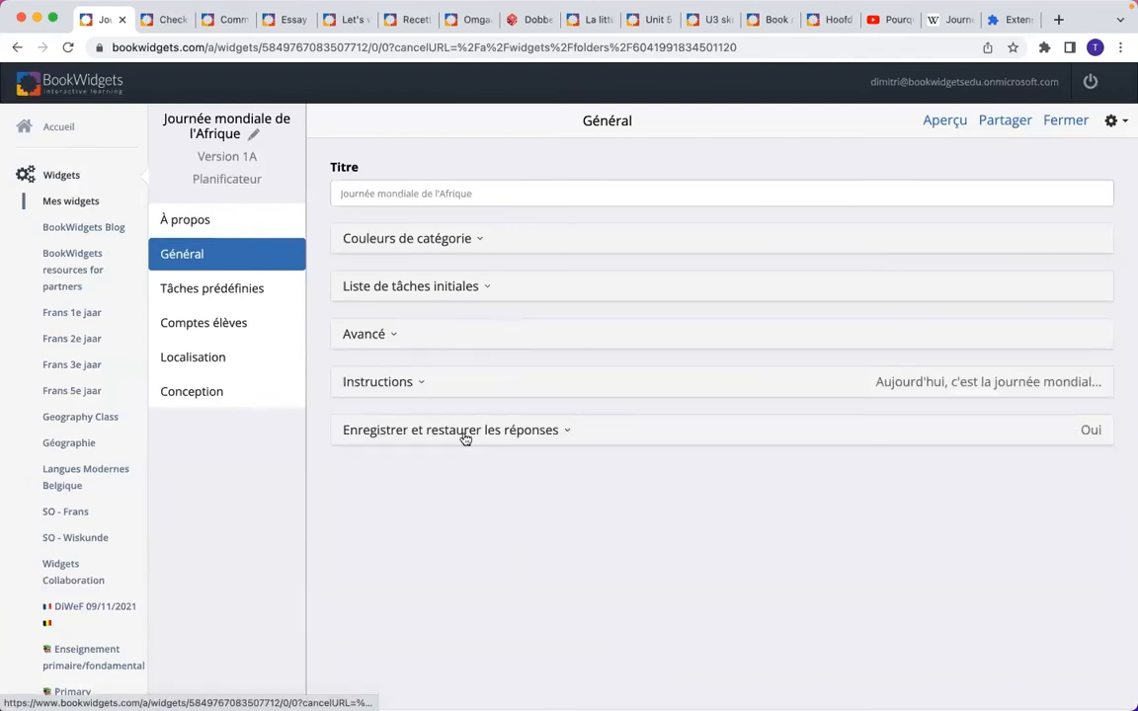
click(267, 291)
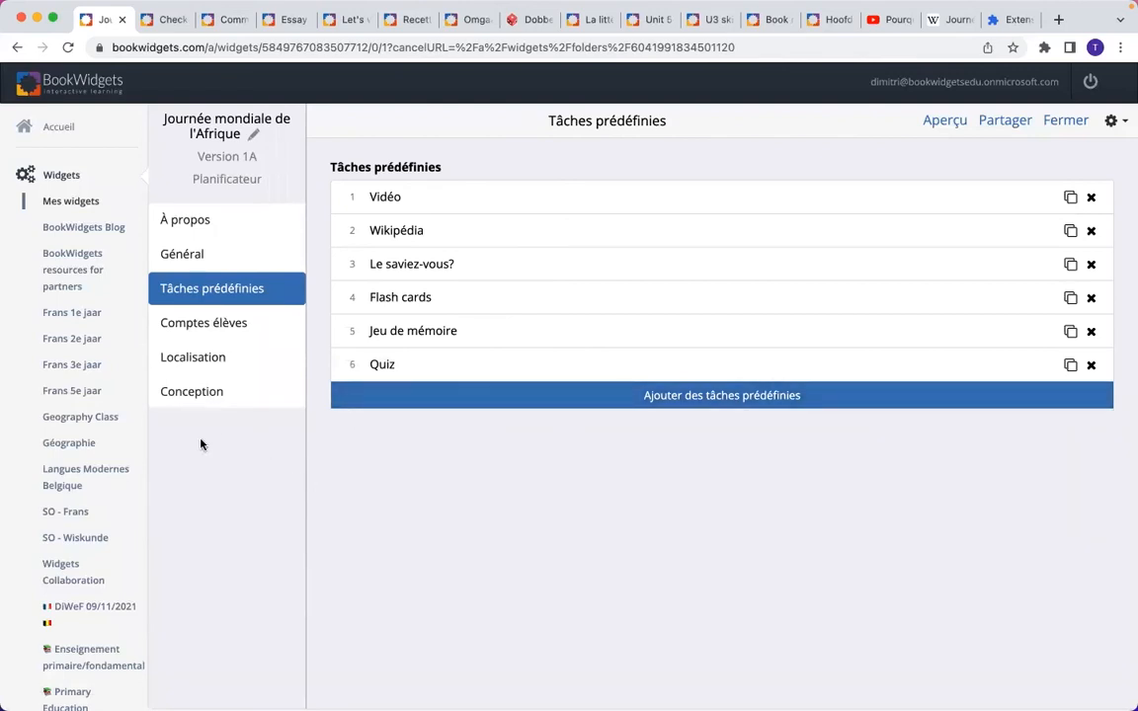
click(225, 334)
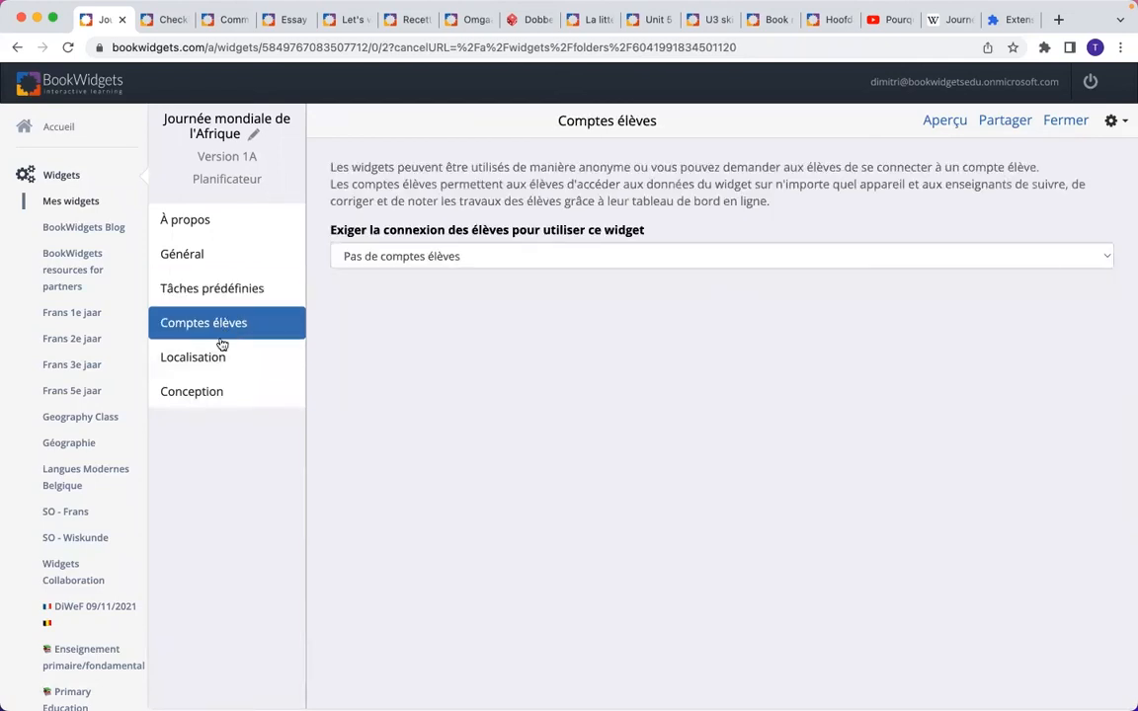
click(206, 367)
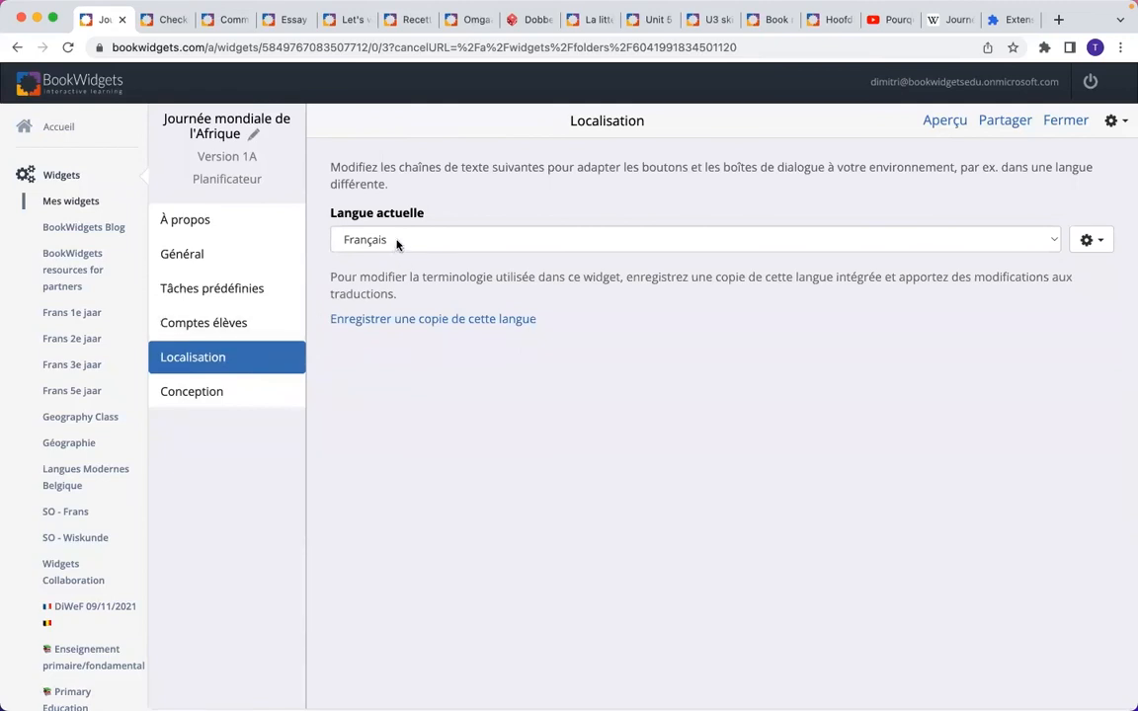
click(226, 399)
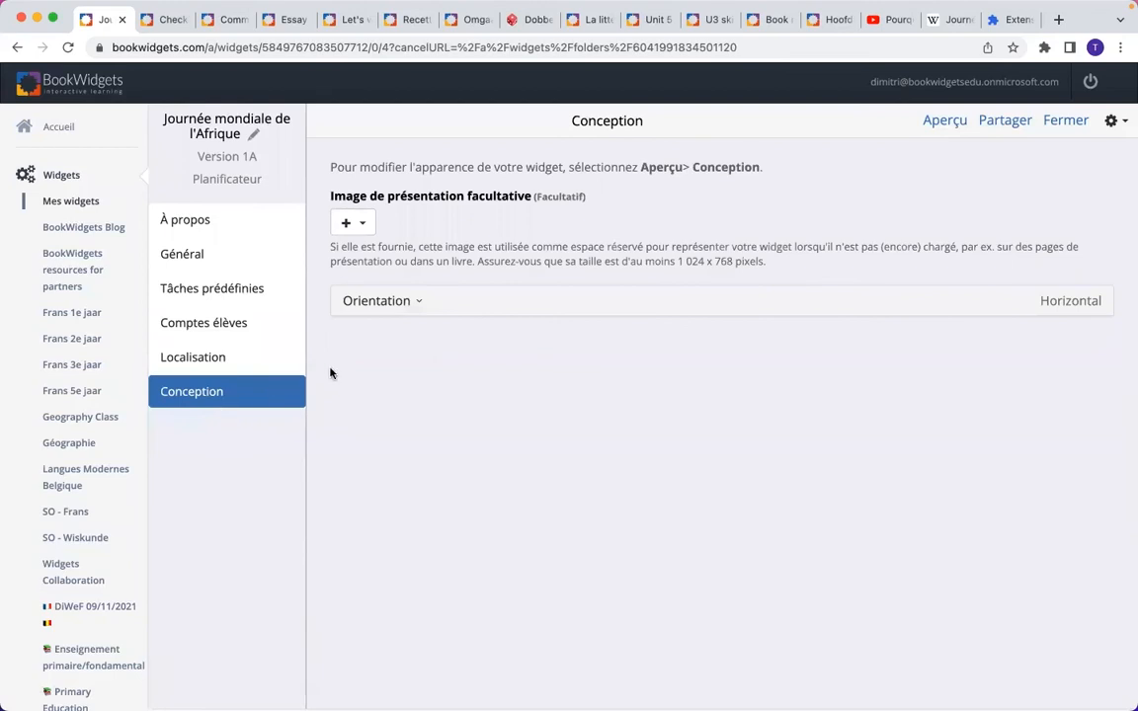
click(367, 232)
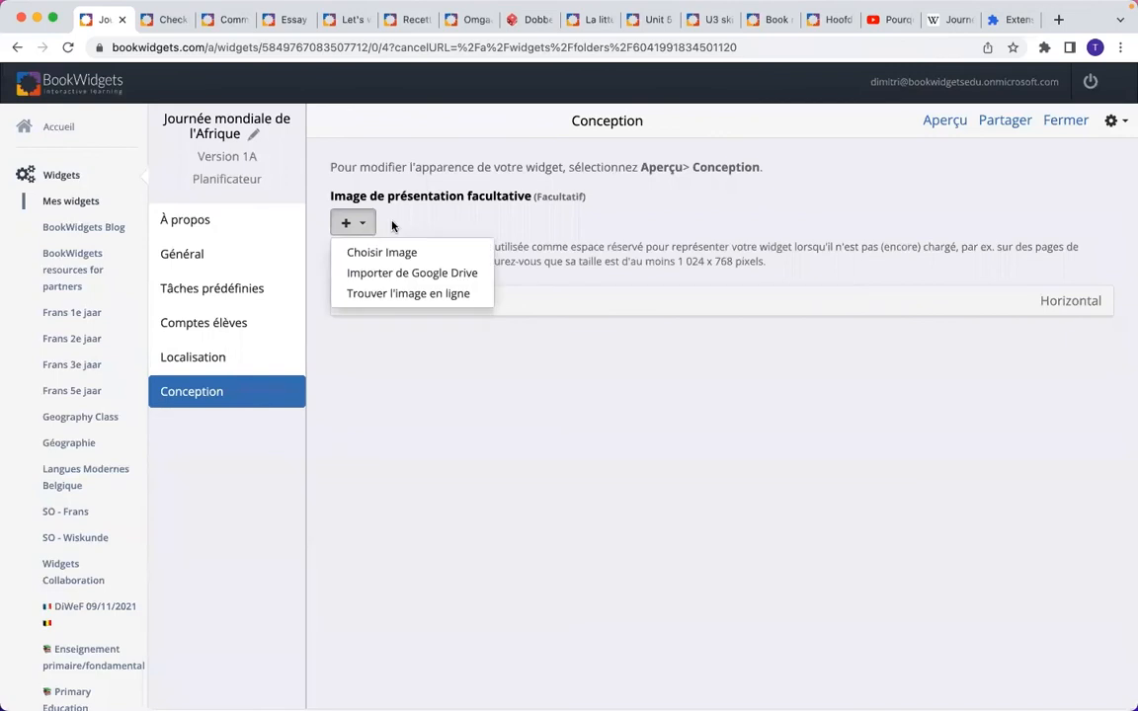
click(387, 225)
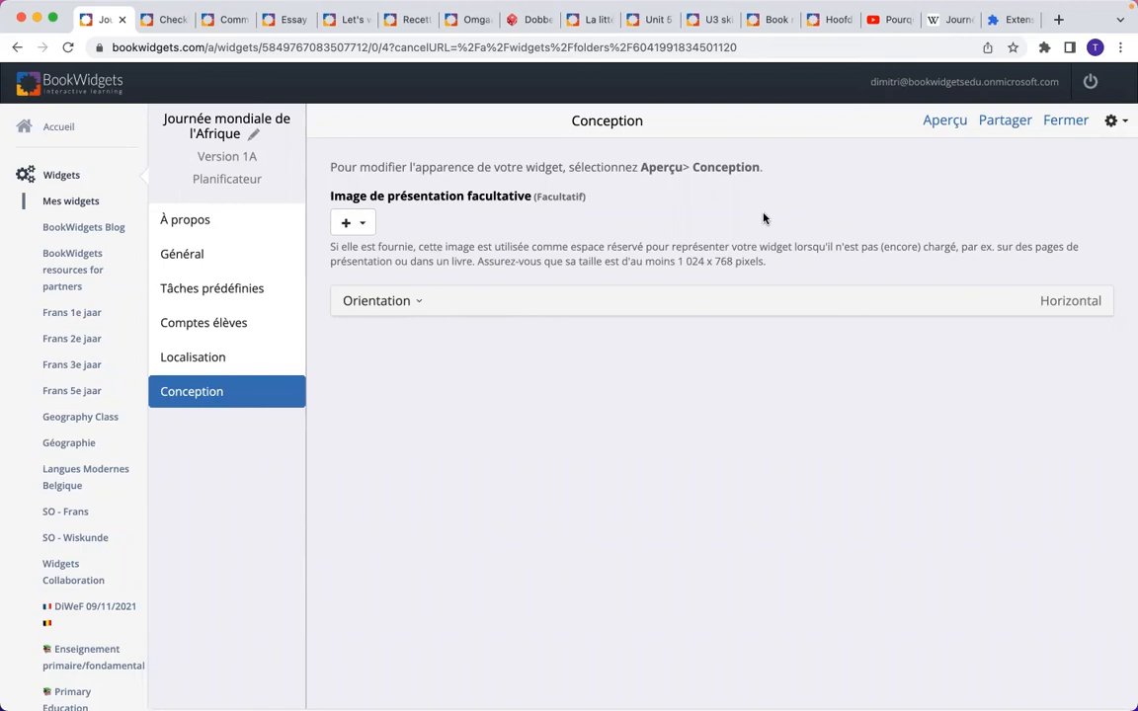
- Open the student preview of the planner, dismiss the instructions, look through the whole task list and leave the preview
click(944, 123)
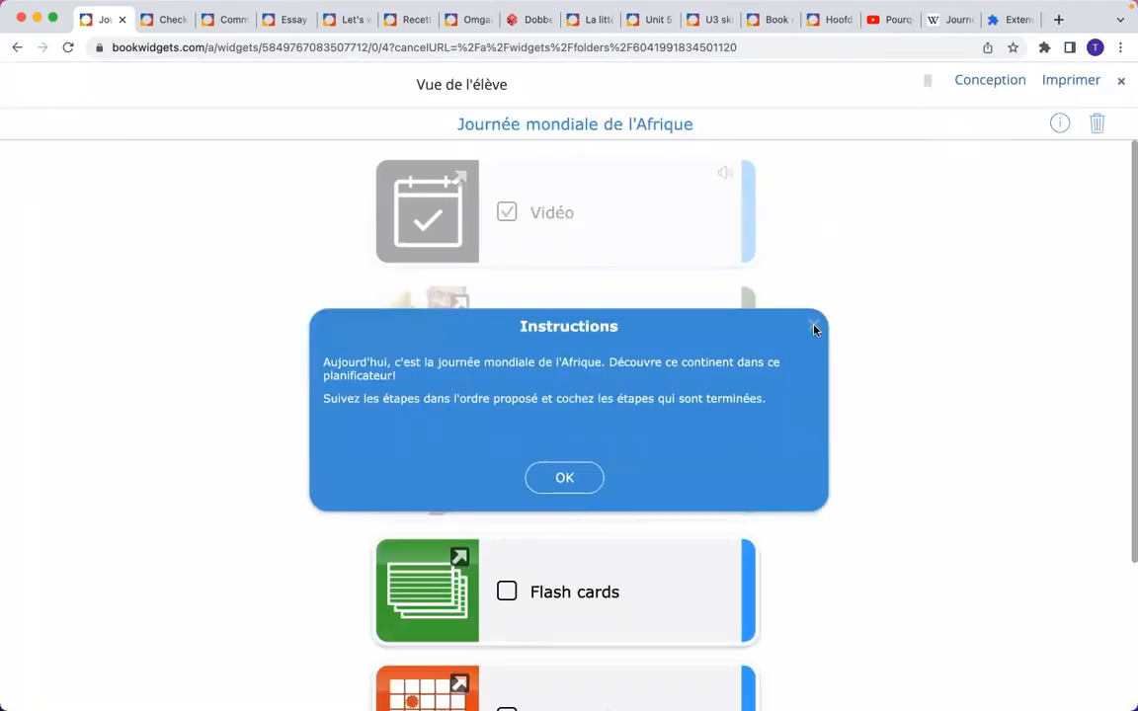
click(814, 328)
scroll(800, 258, down, 5)
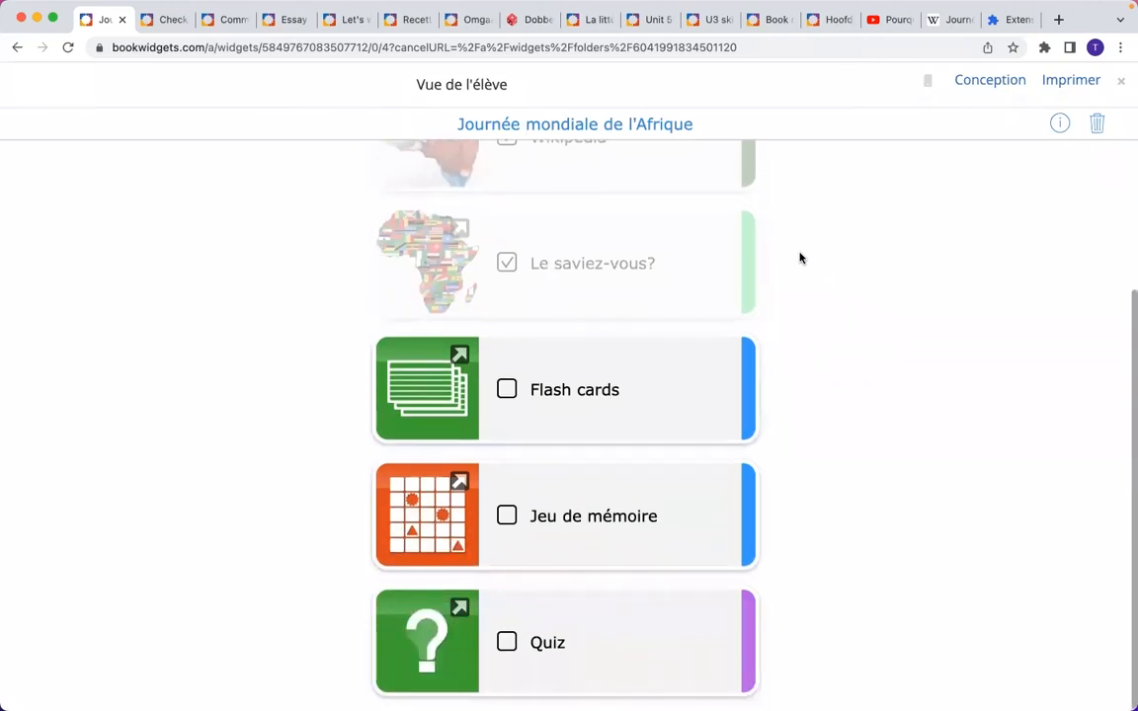
scroll(786, 411, up, 4)
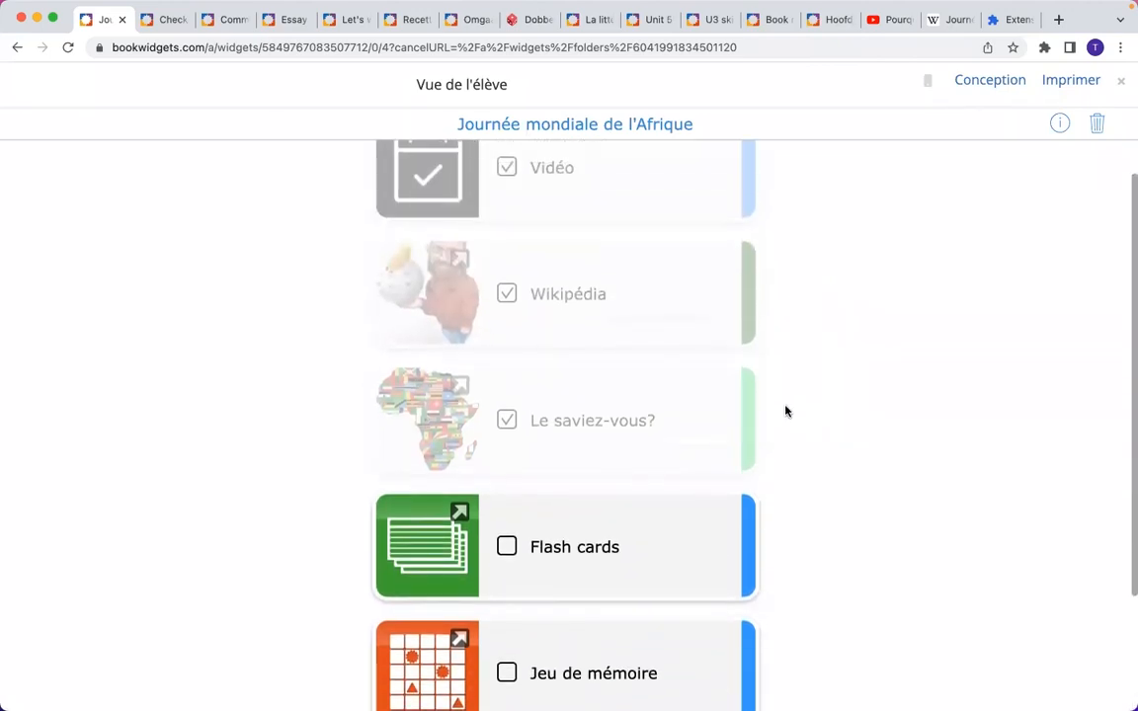
scroll(786, 410, up, 1)
scroll(853, 381, up, 1)
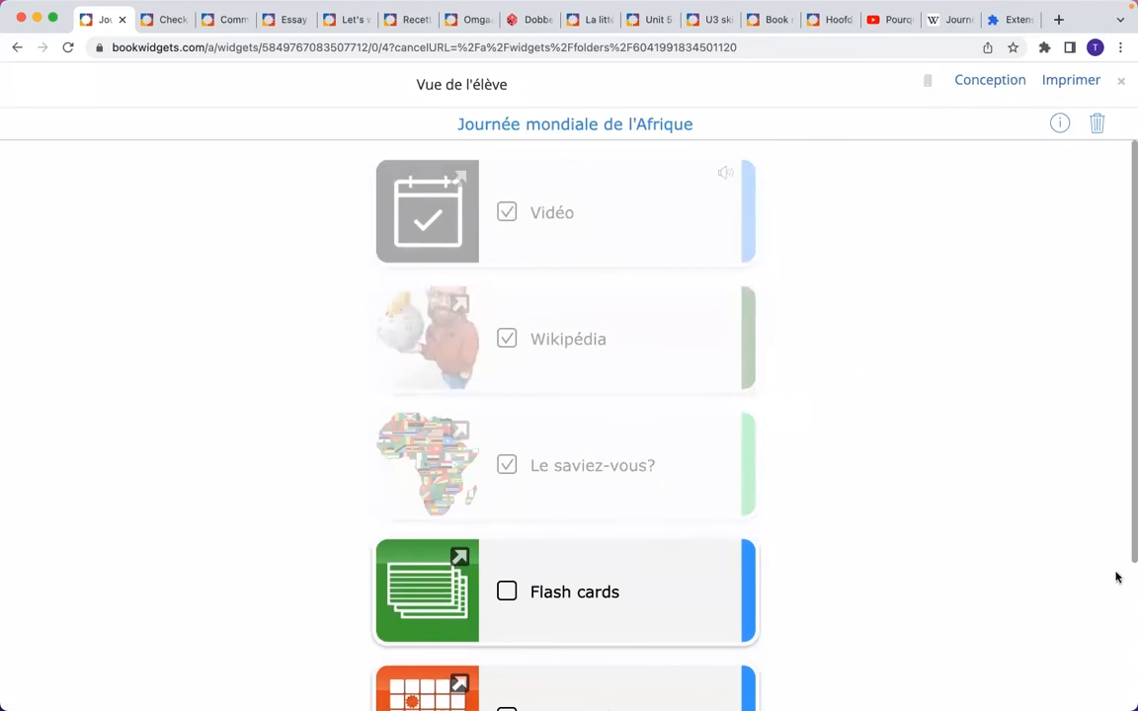
scroll(889, 257, down, 3)
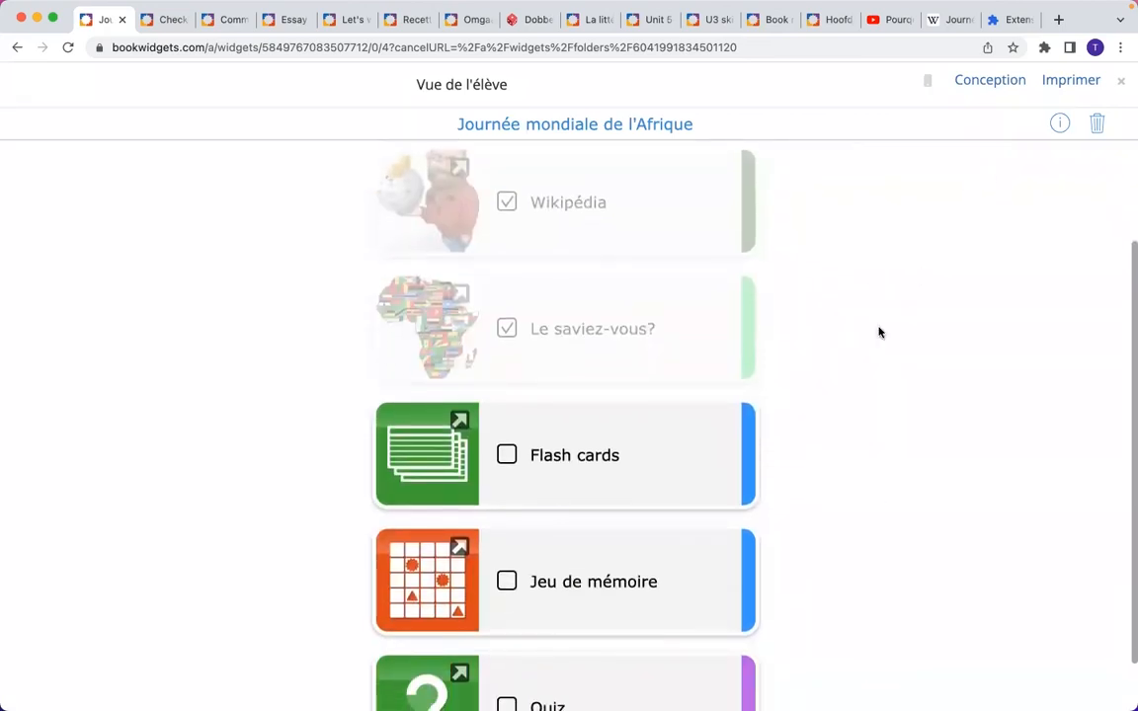
scroll(879, 329, down, 1)
scroll(879, 332, up, 1)
scroll(879, 331, up, 3)
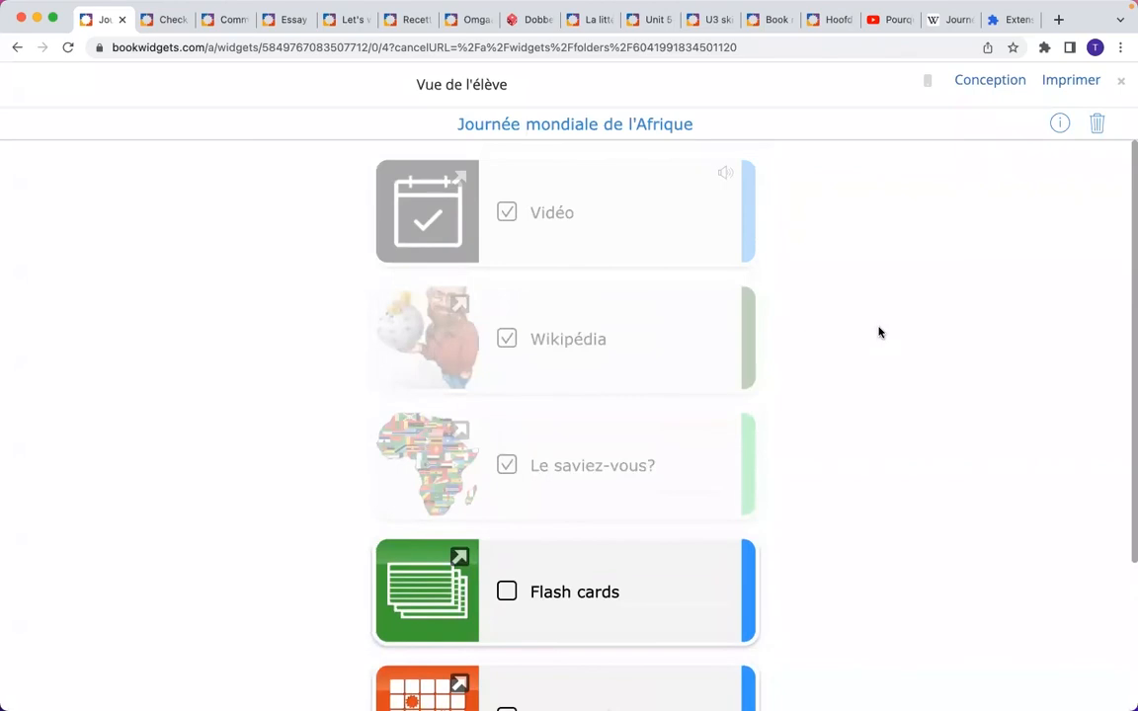
click(1119, 86)
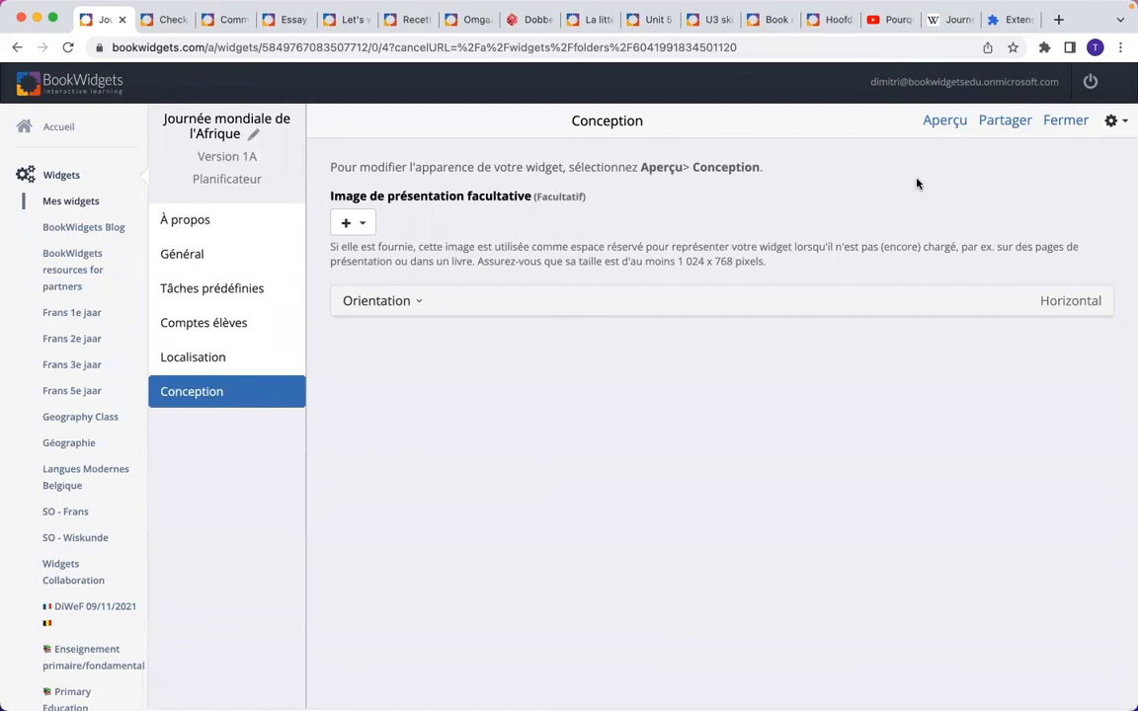
- Share the planner, reveal its widget links and open the student link in a new browser tab
click(1006, 124)
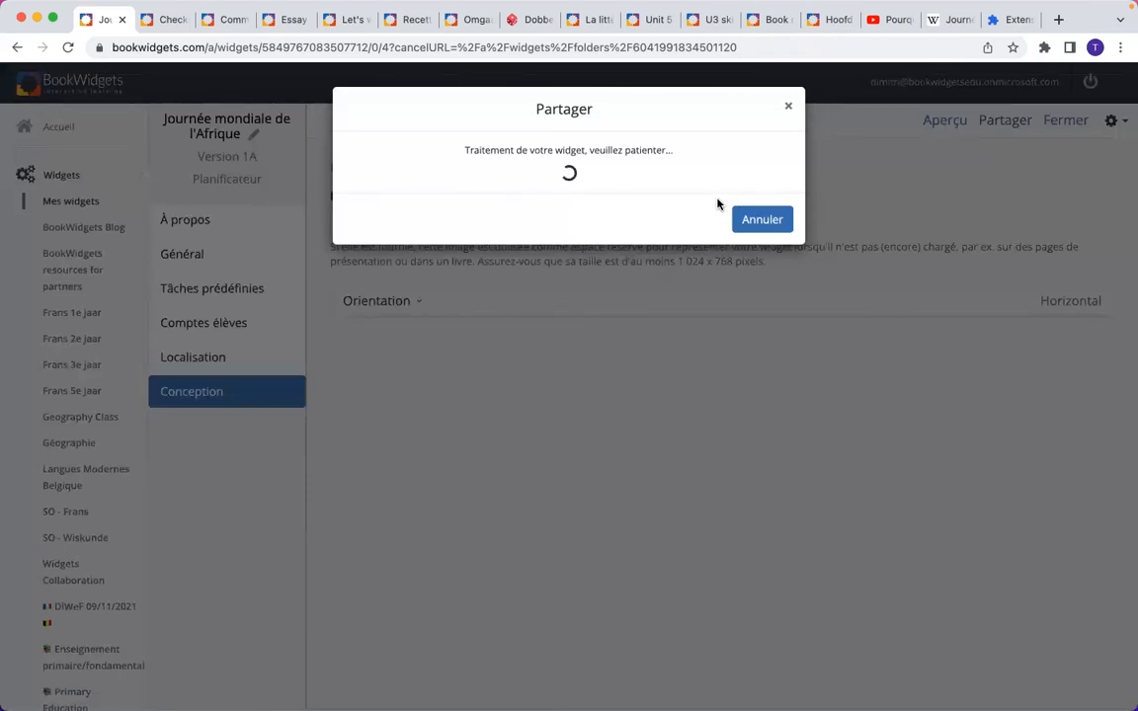
click(440, 334)
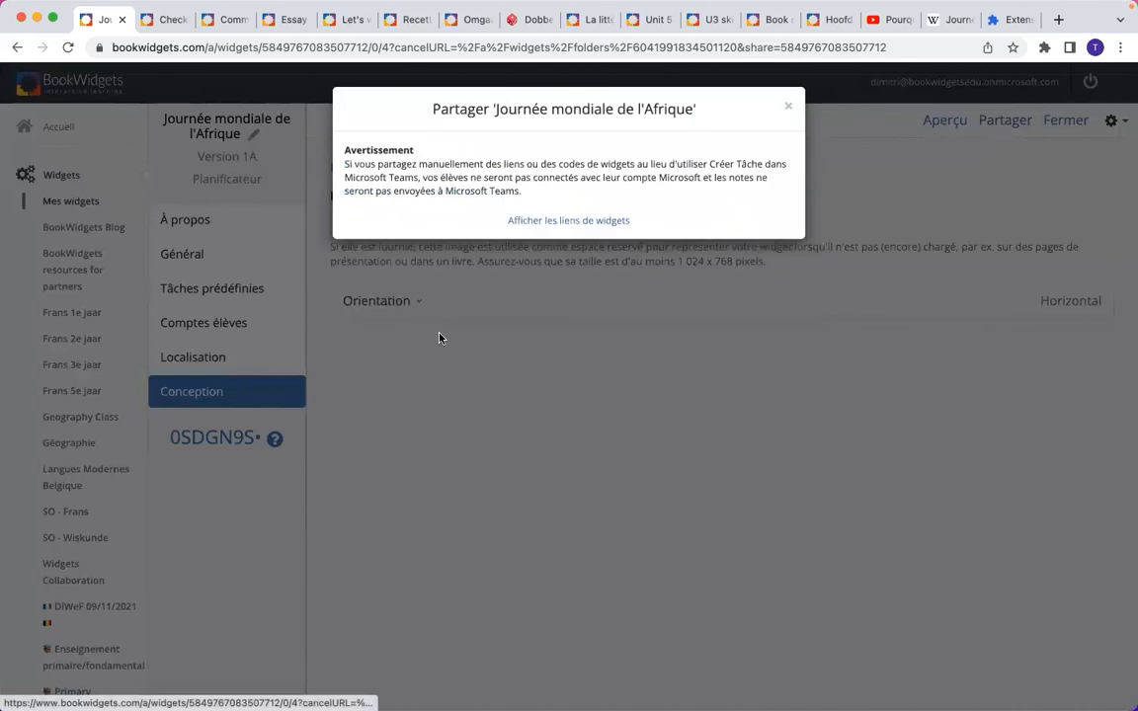
click(548, 221)
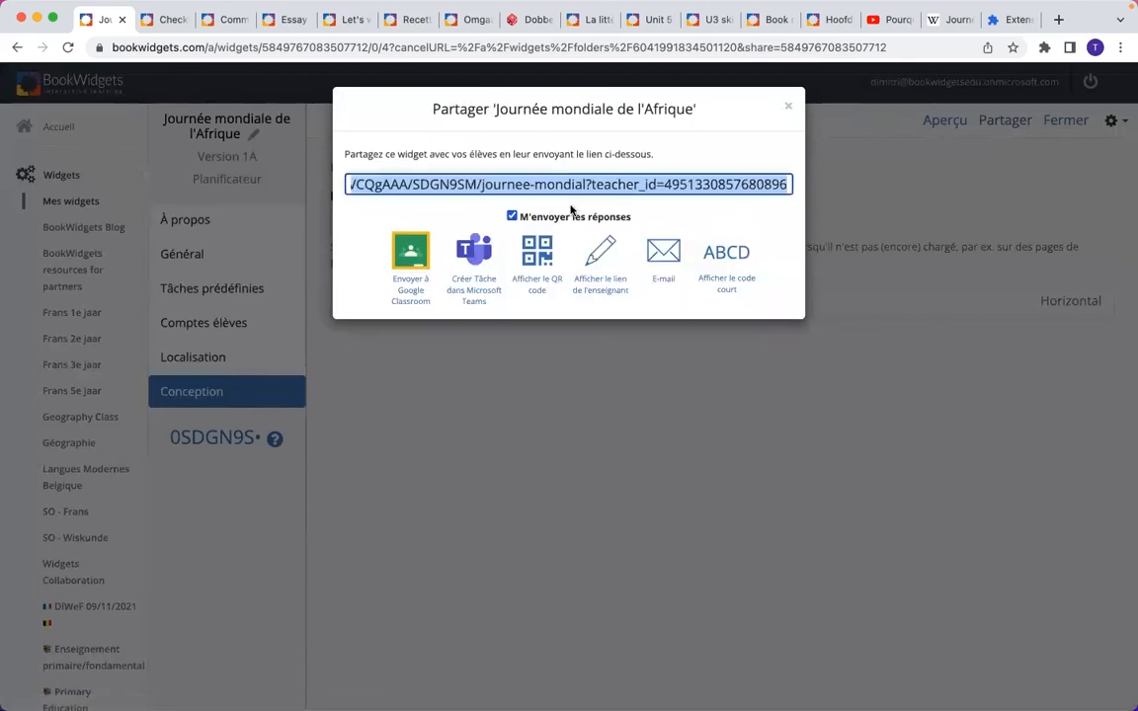
click(1057, 19)
key(super+v)
key(Return)
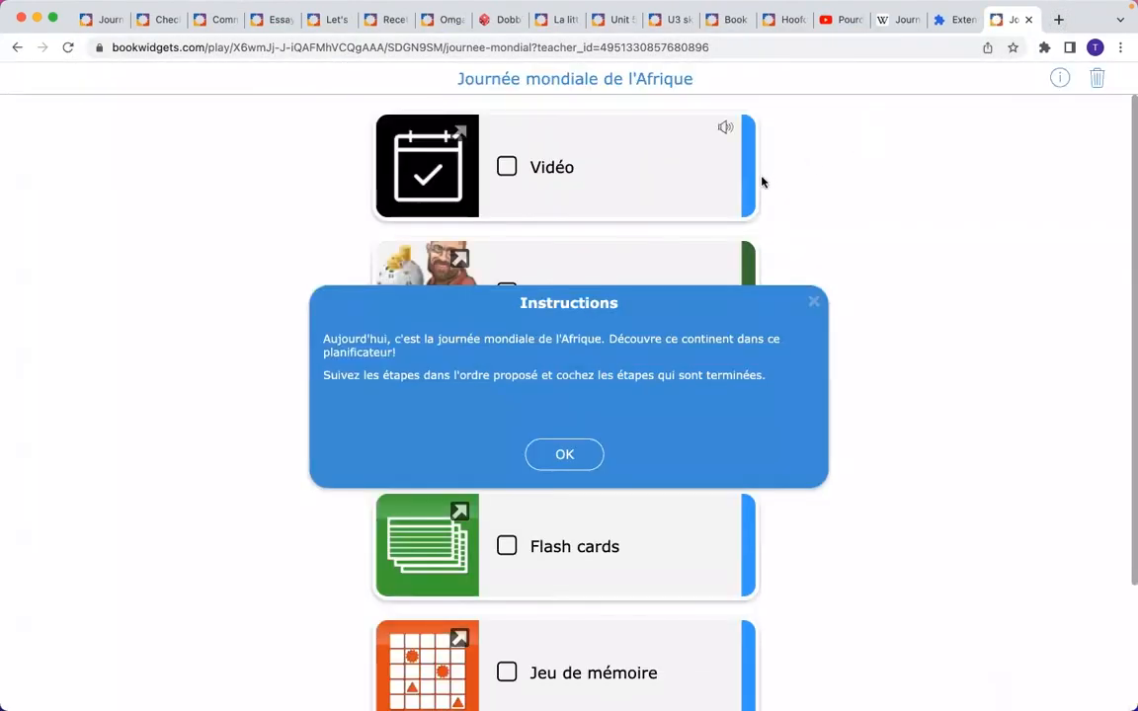
- Dismiss the instructions in the shared planner, look through its tasks from Vidéo to Quiz, and close its tab and the sharing dialog
click(814, 305)
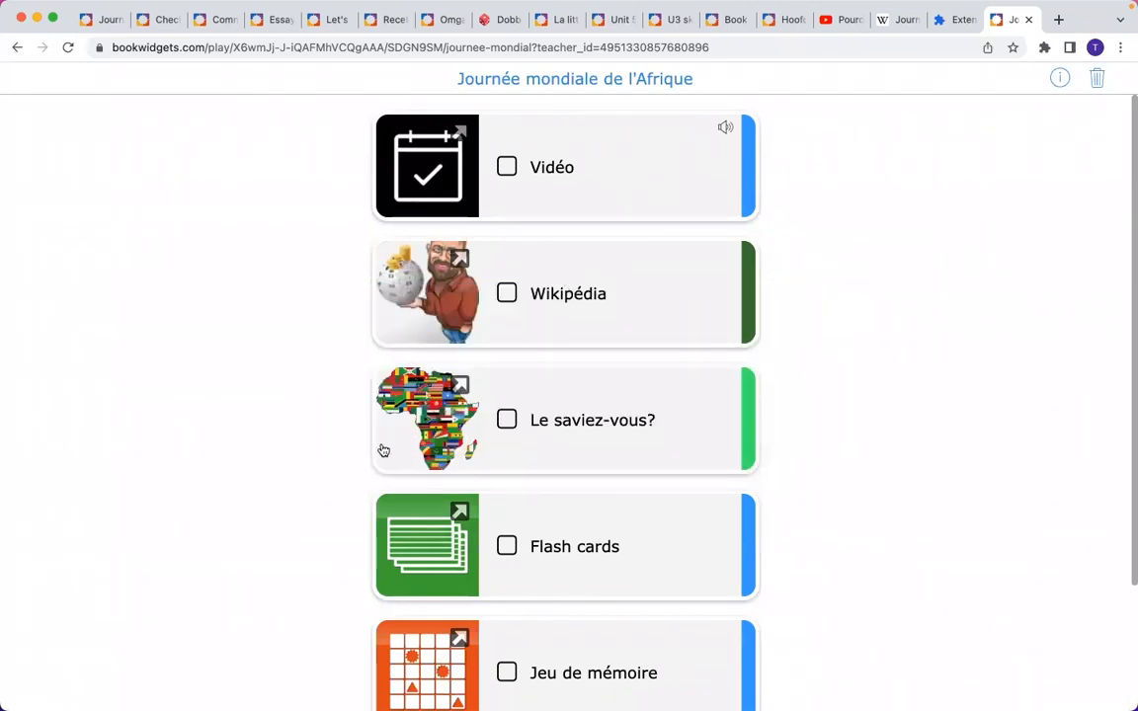
scroll(354, 378, down, 3)
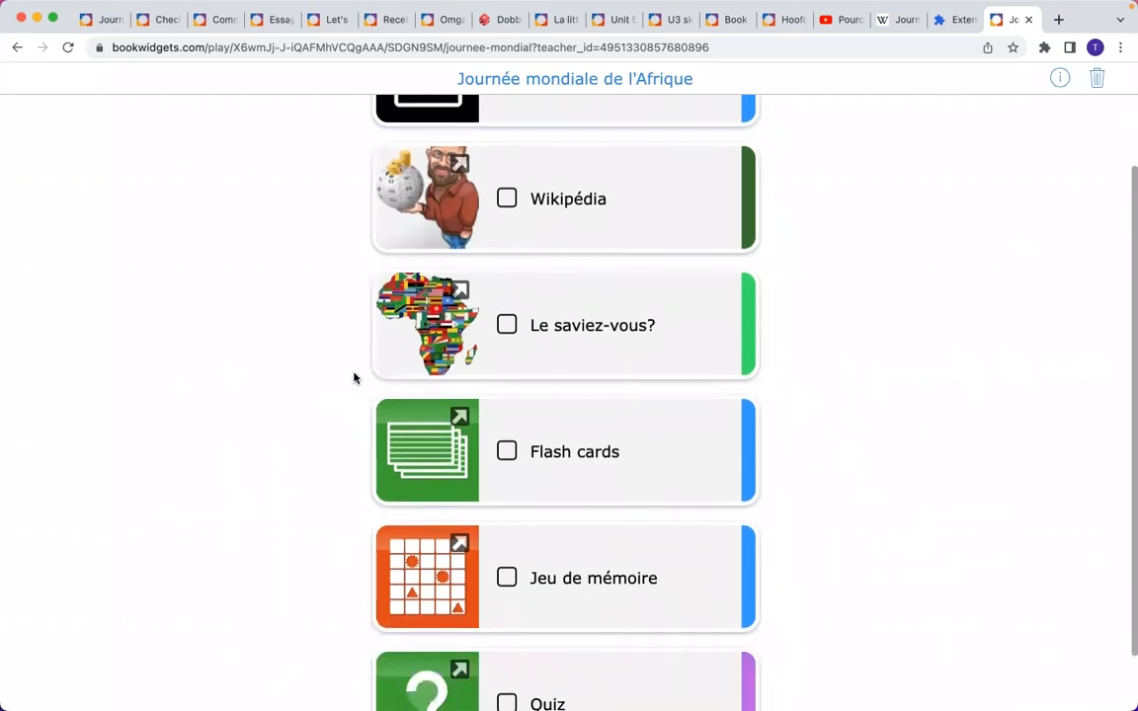
scroll(354, 378, up, 3)
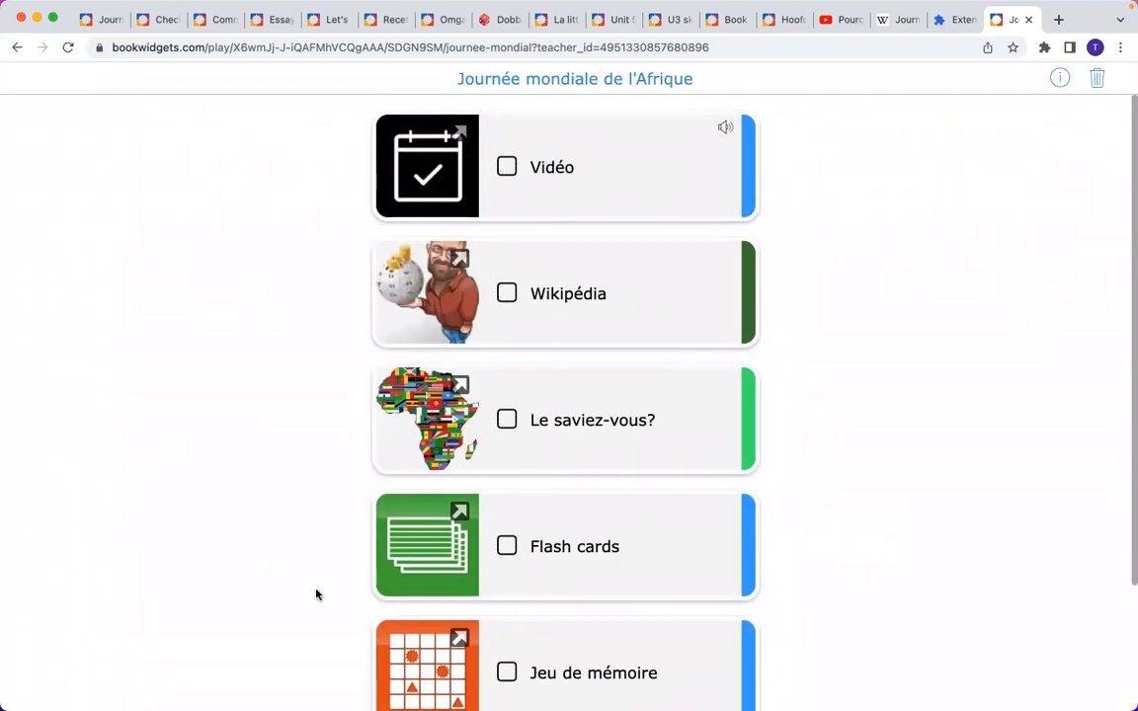
scroll(316, 594, down, 3)
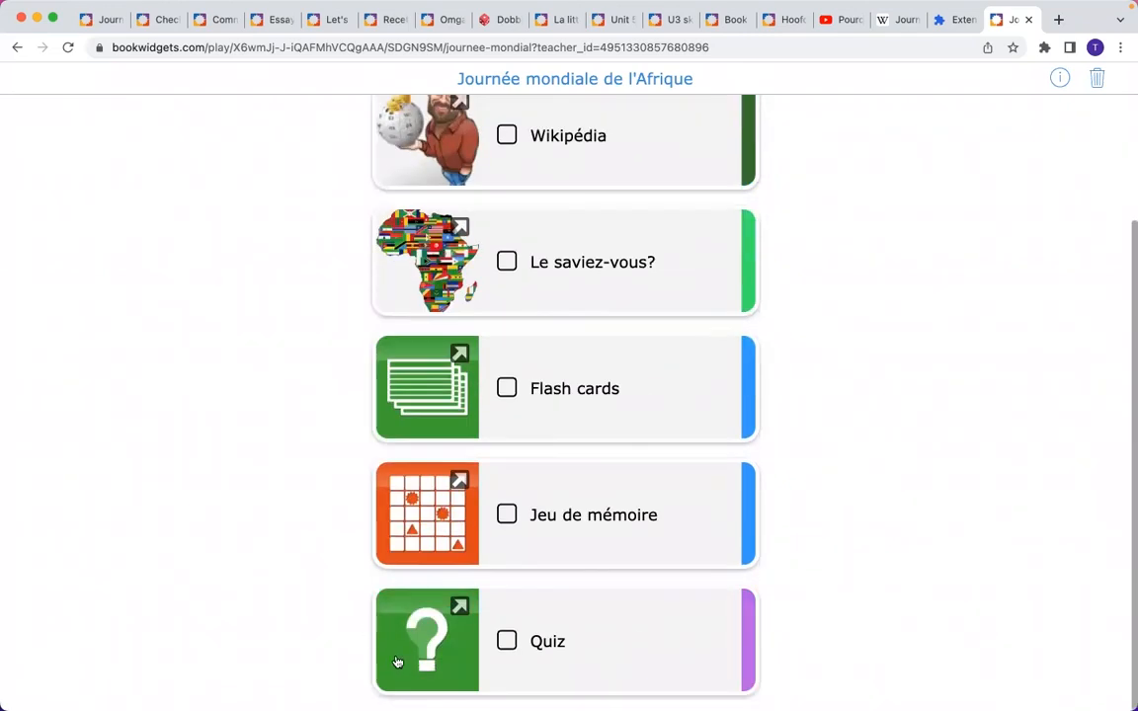
scroll(355, 380, up, 3)
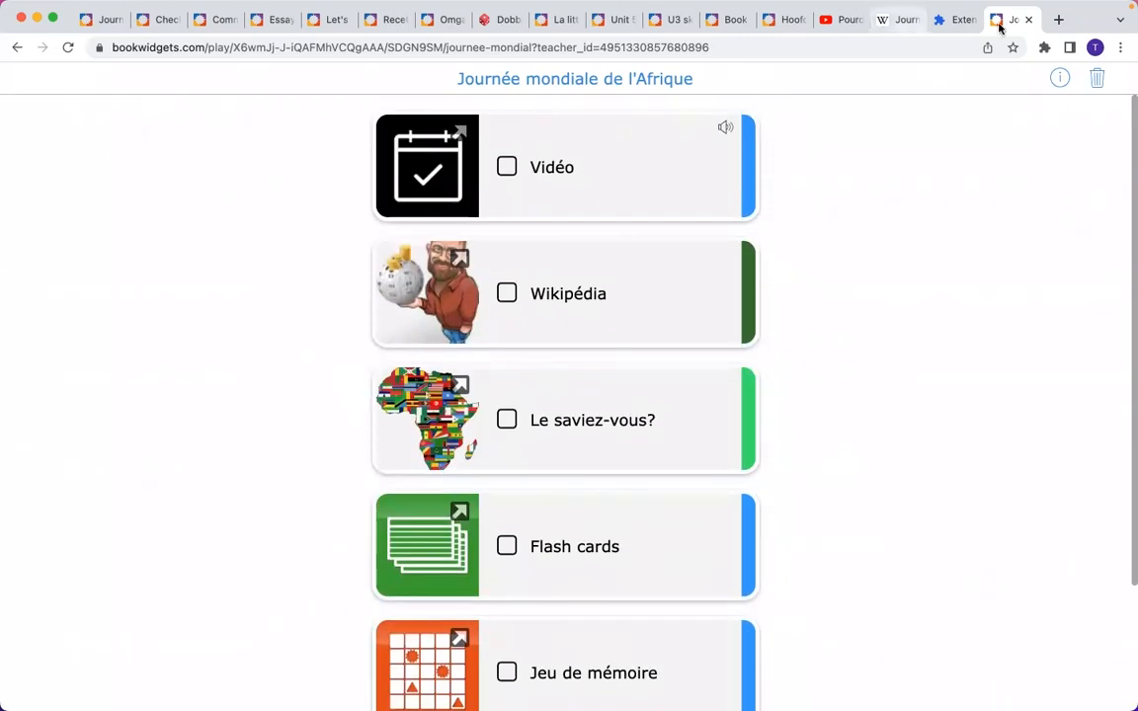
click(1030, 20)
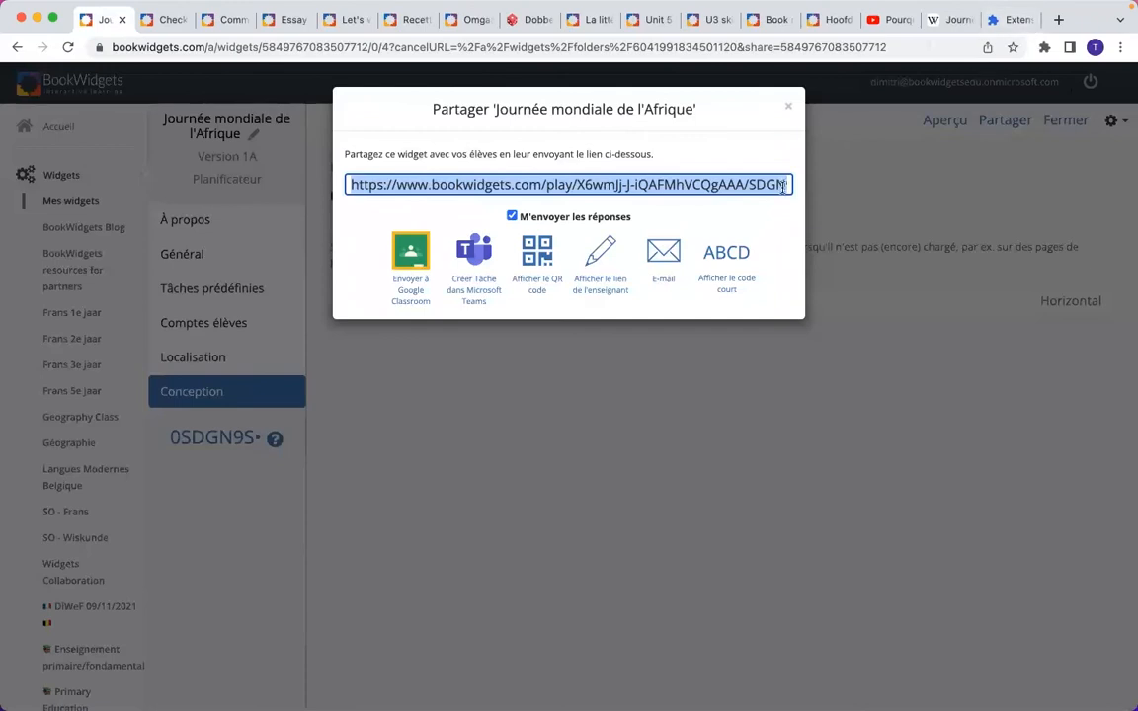
click(788, 108)
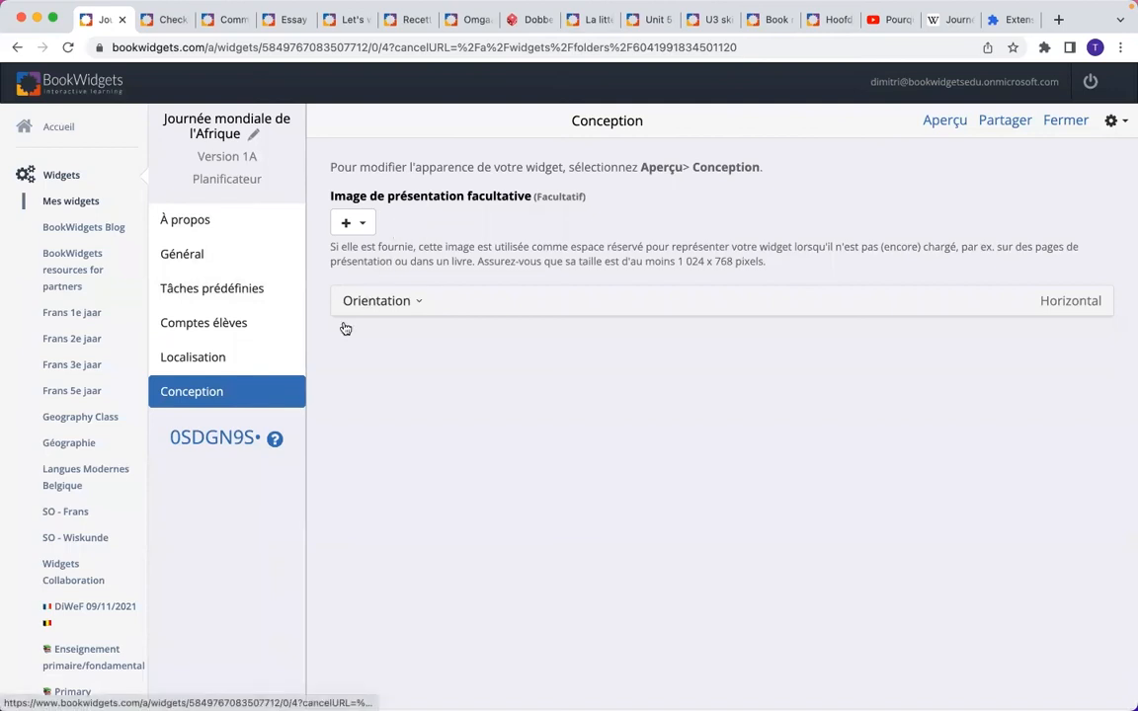
- Open the "3de graad" folder of the "SO - Frans" group and look through its subfolders and widgets
click(61, 518)
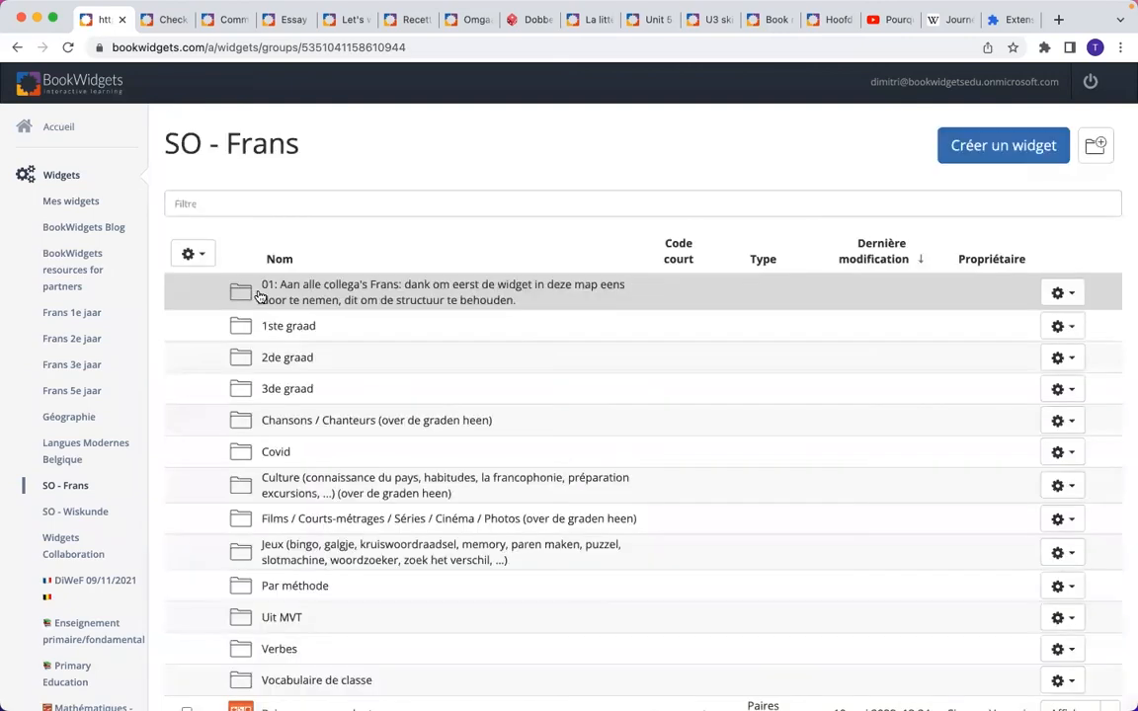
click(290, 391)
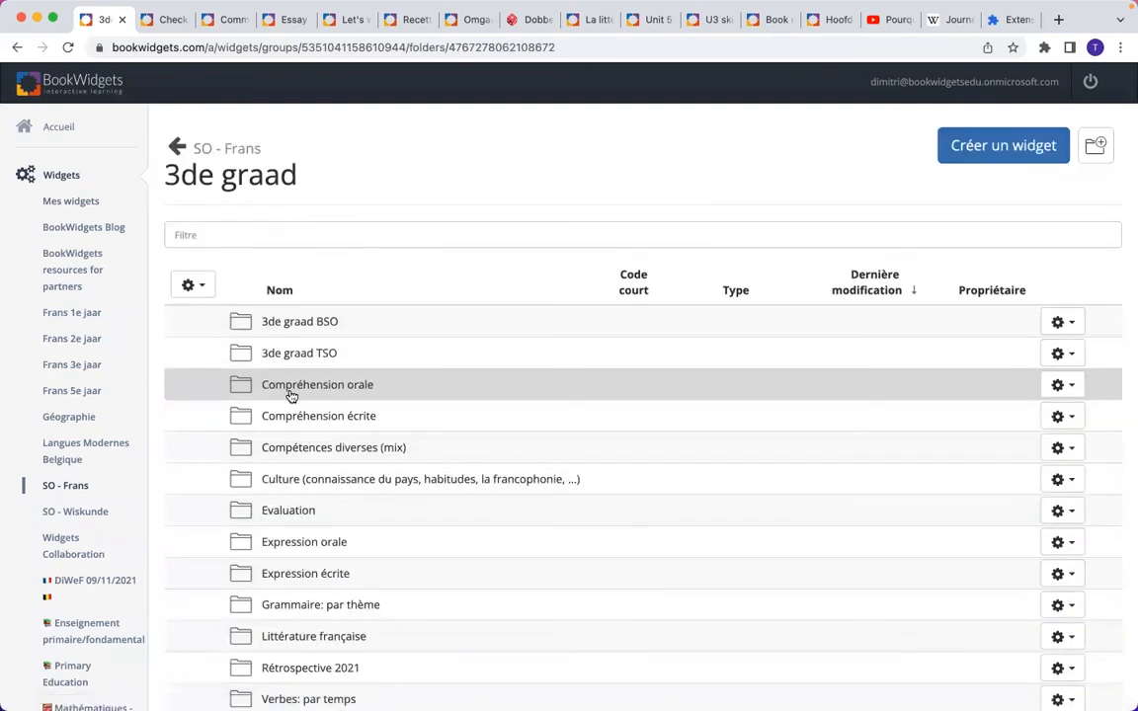
scroll(332, 442, down, 2)
scroll(334, 442, down, 2)
scroll(334, 442, down, 2)
scroll(332, 440, up, 3)
scroll(332, 440, down, 4)
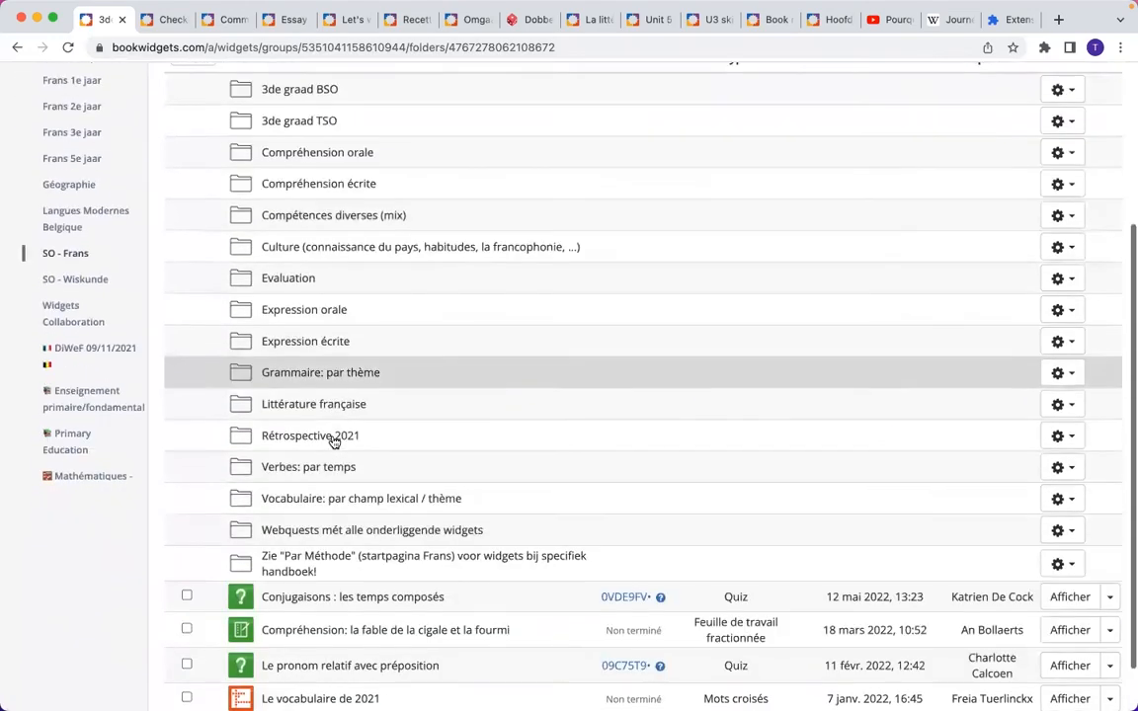
scroll(323, 502, up, 2)
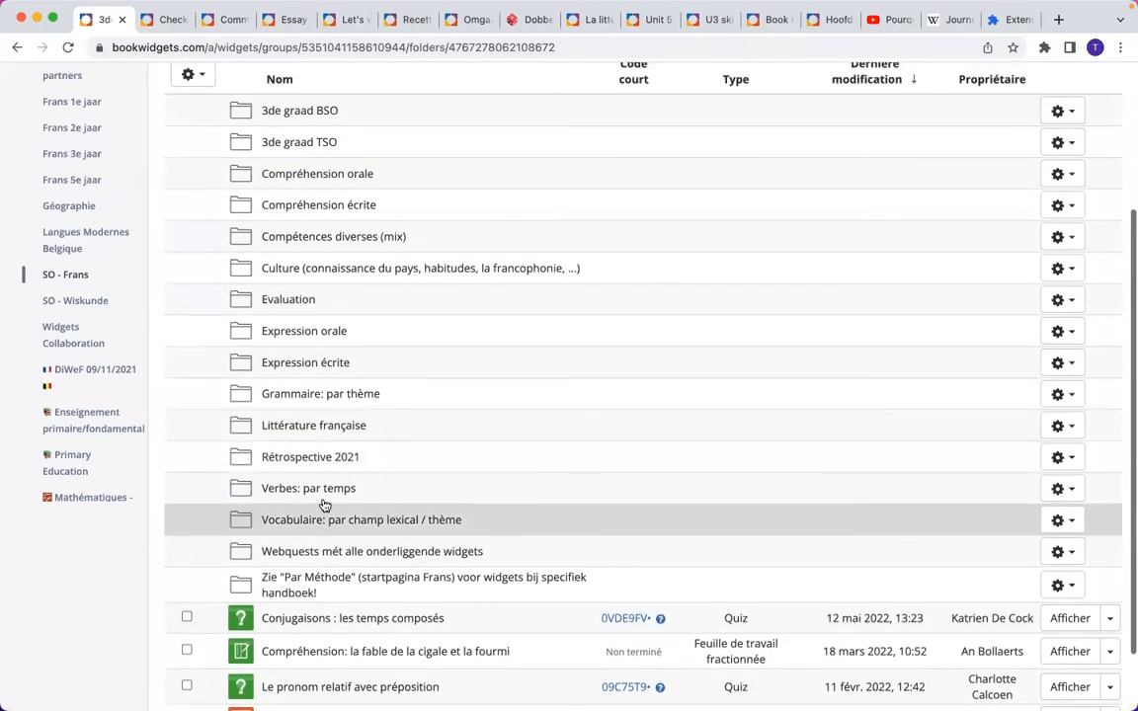
- Go through "Littérature française" and "Histoire de la littérature française - Planner" to the folder of underlying widgets and browse its list
click(330, 465)
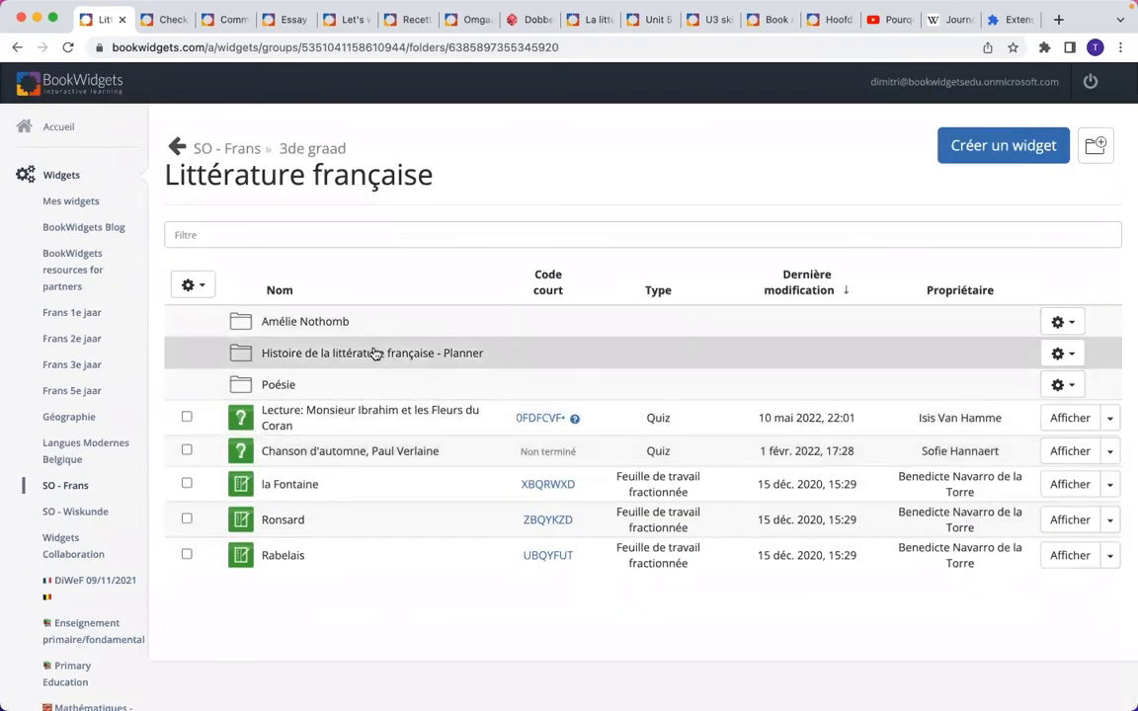
click(375, 354)
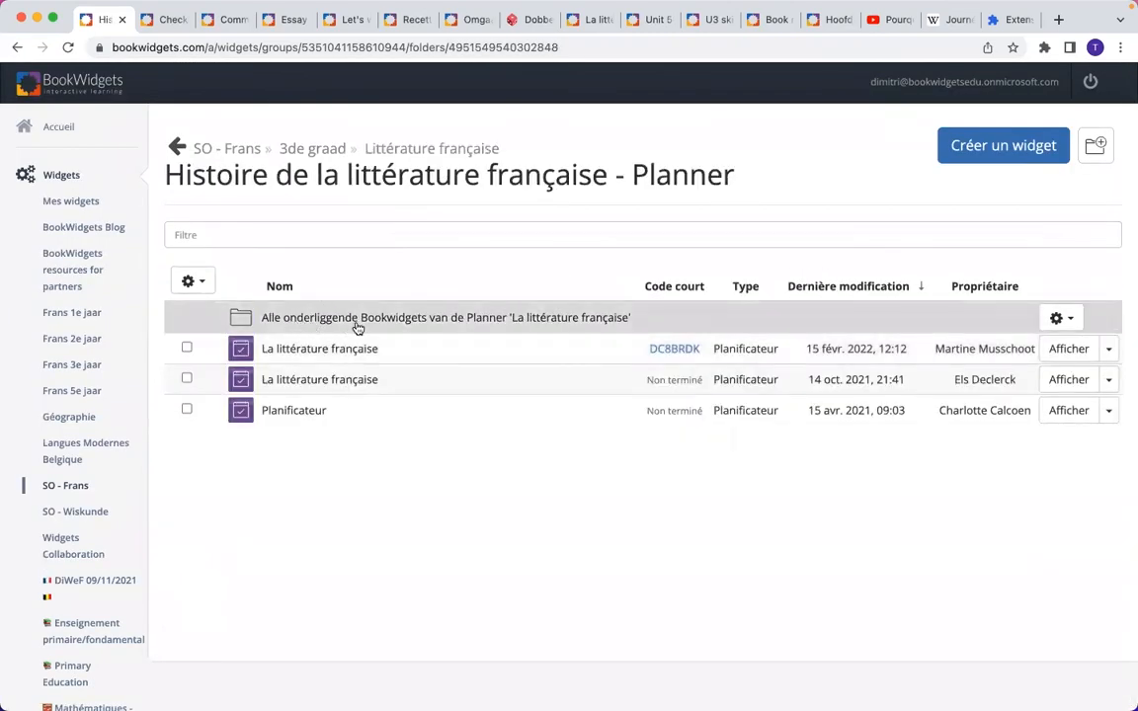
click(360, 325)
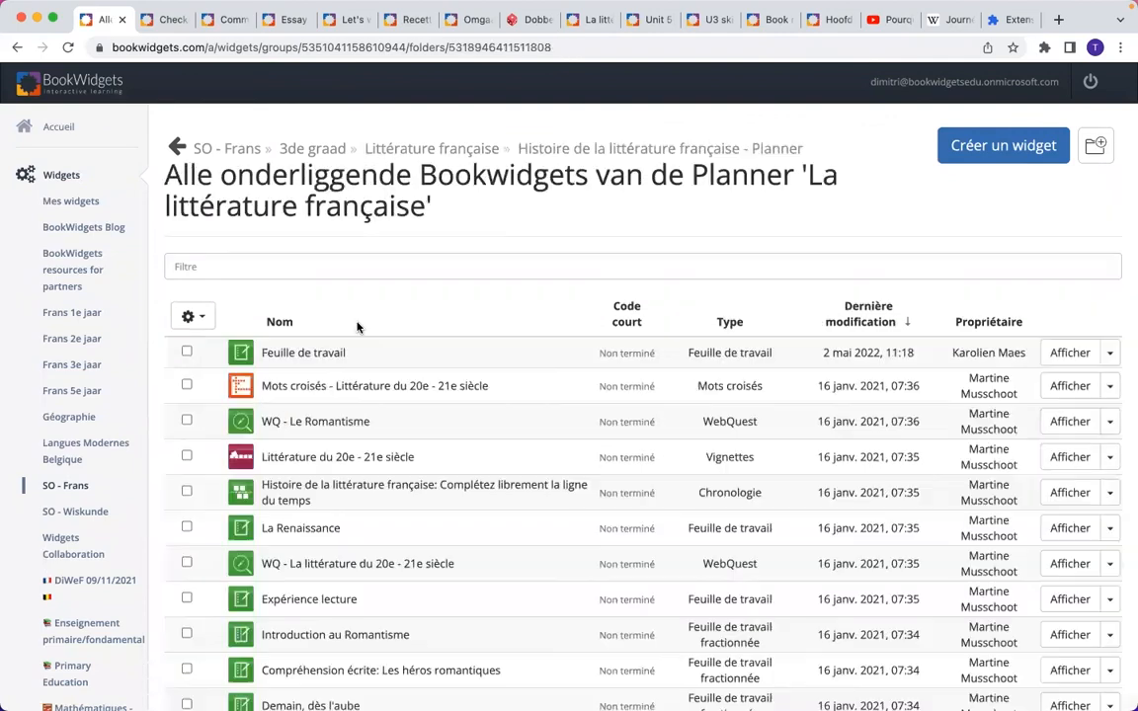
scroll(346, 430, down, 2)
scroll(347, 433, down, 2)
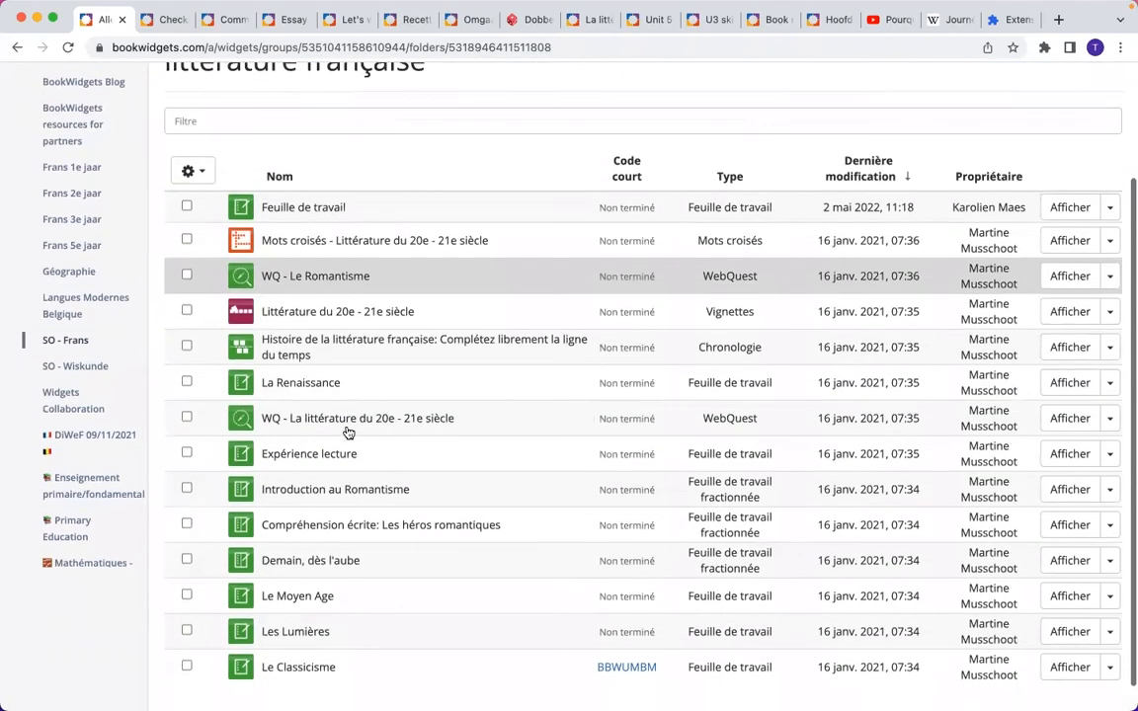
scroll(339, 582, up, 1)
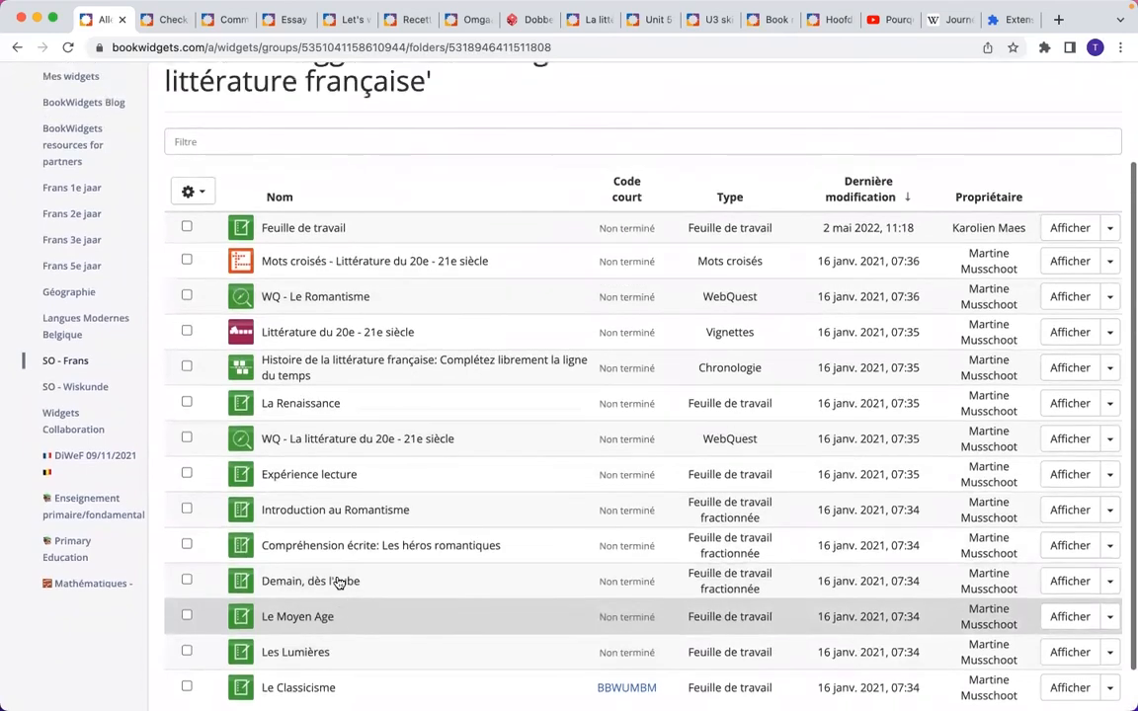
- Preview the "La Renaissance" worksheet, look through its video and introduction slides, and close the preview
scroll(339, 582, down, 1)
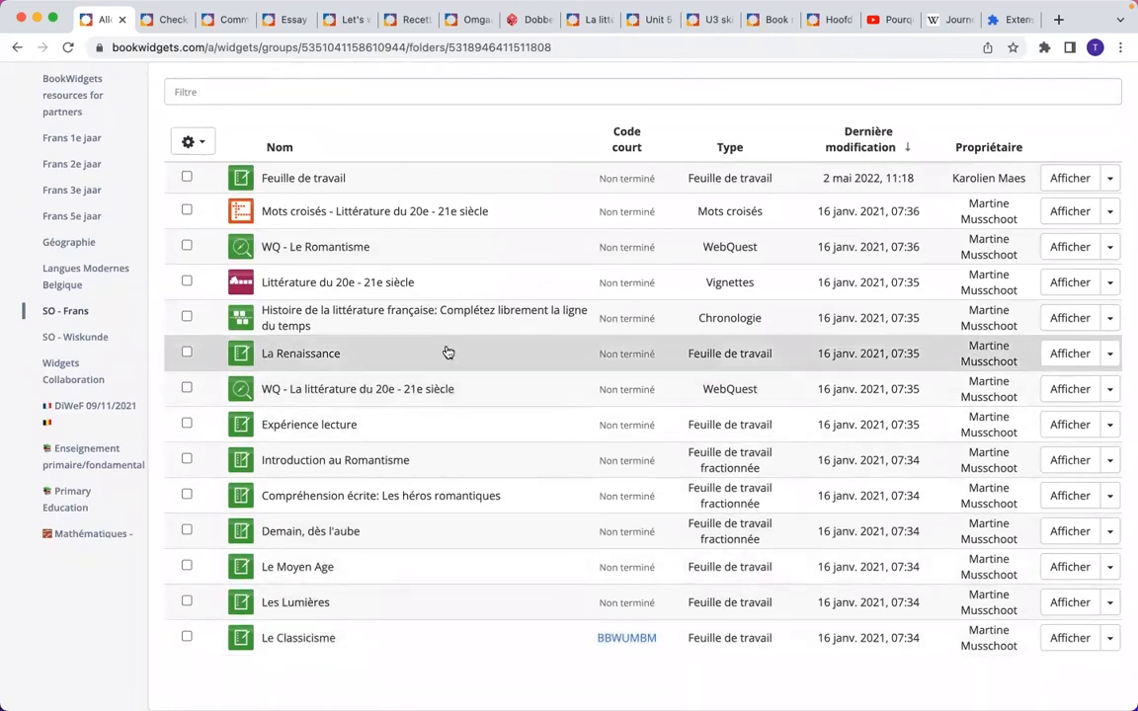
click(1060, 354)
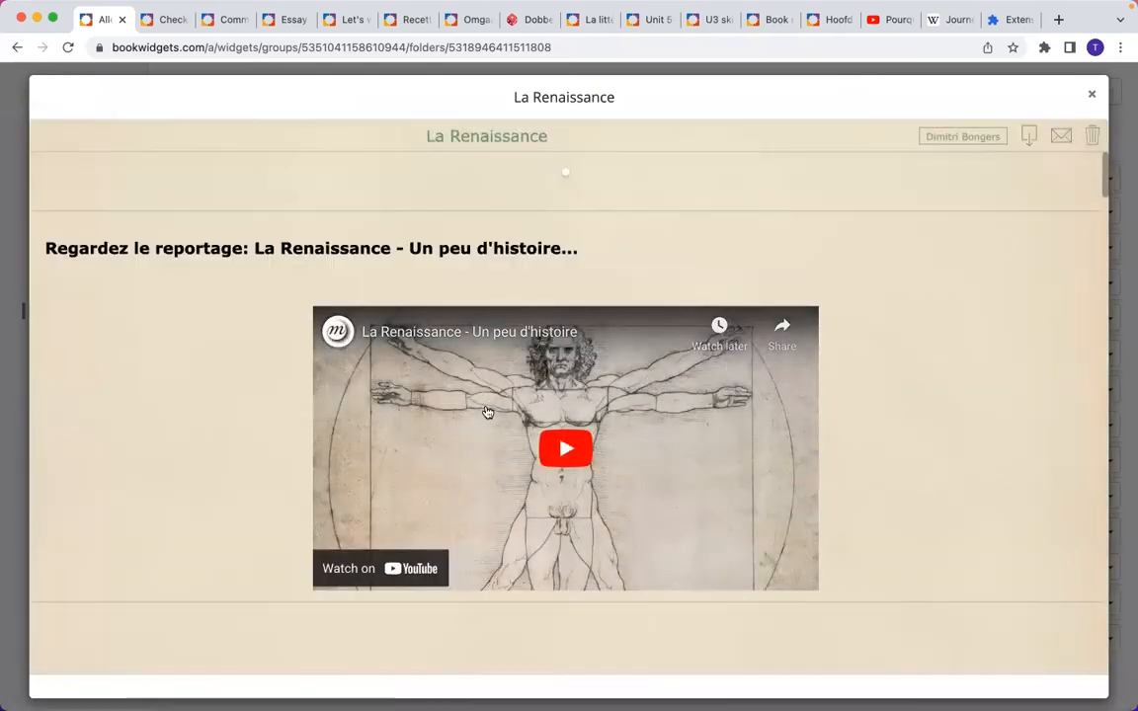
scroll(487, 413, down, 10)
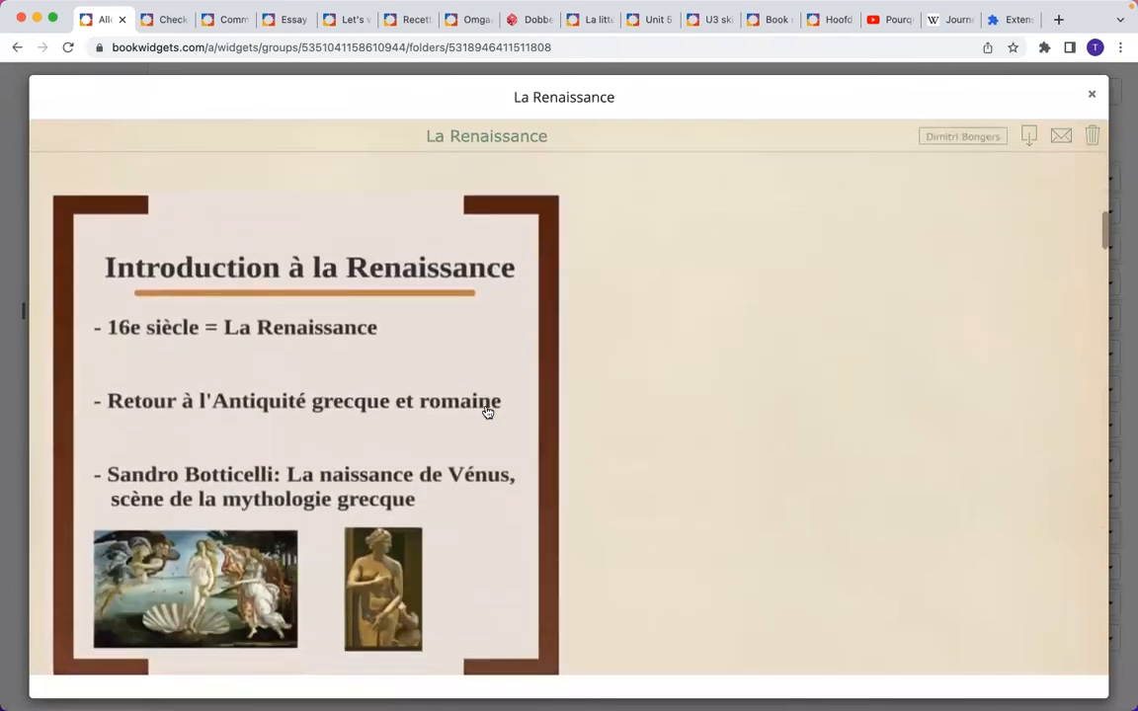
scroll(487, 412, down, 3)
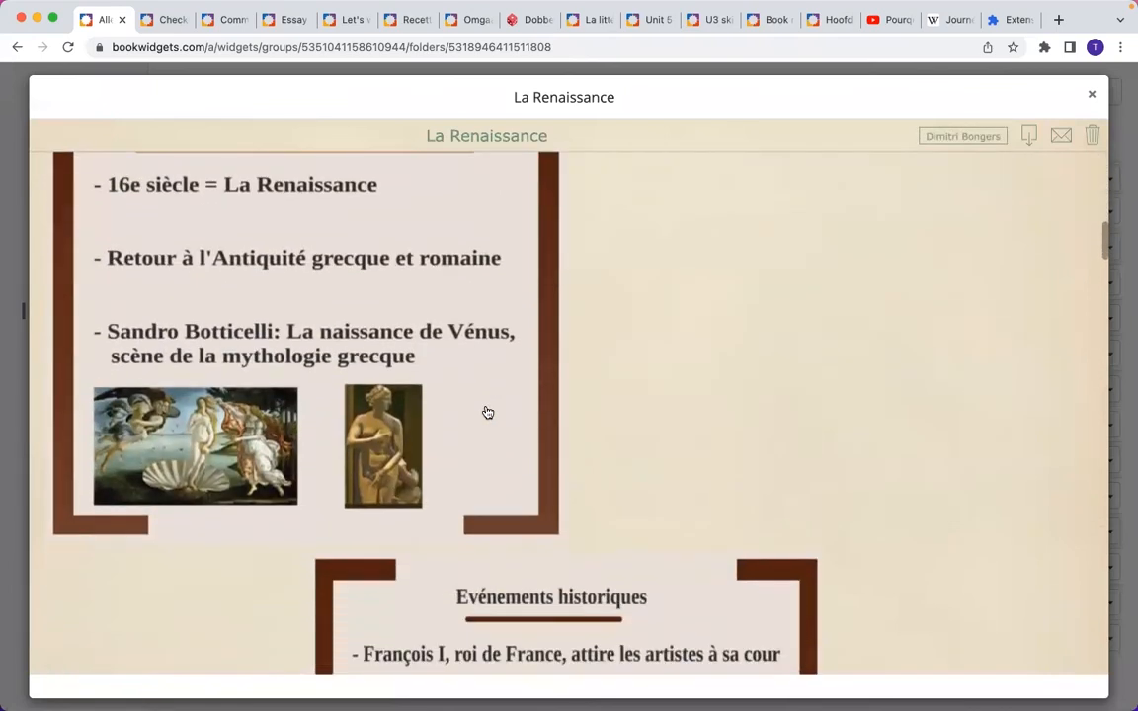
click(1091, 99)
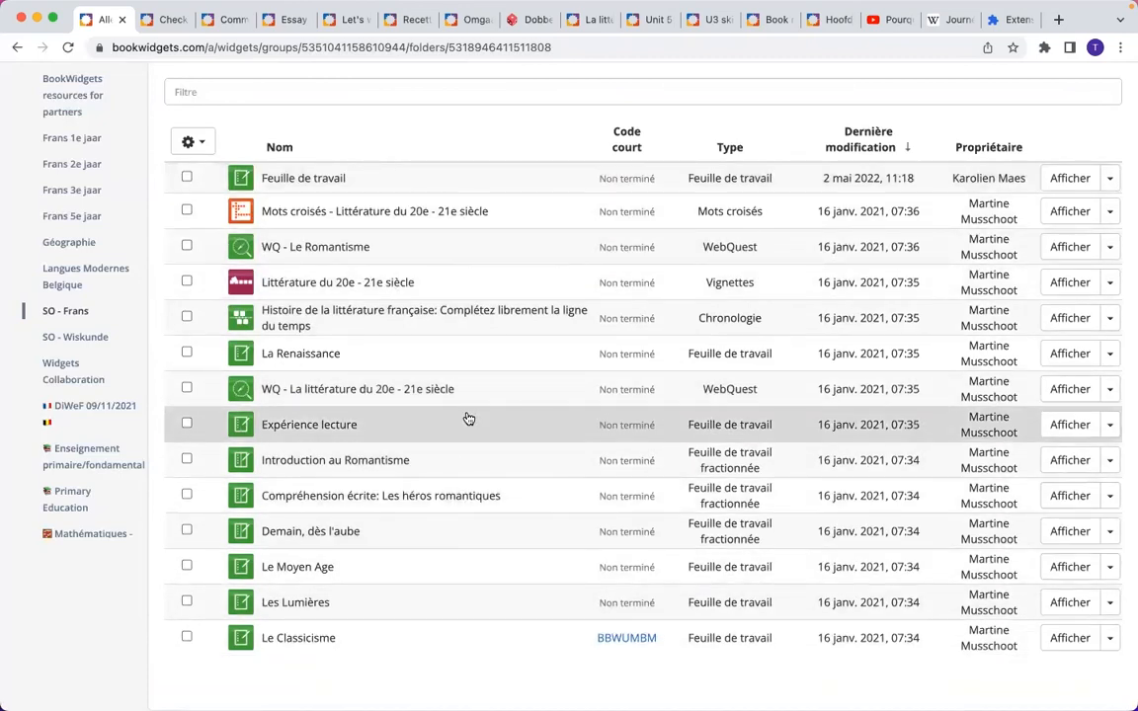
- Go back to "Histoire de la littérature française - Planner", reopen its folder of underlying widgets and look over the list
scroll(490, 313, up, 4)
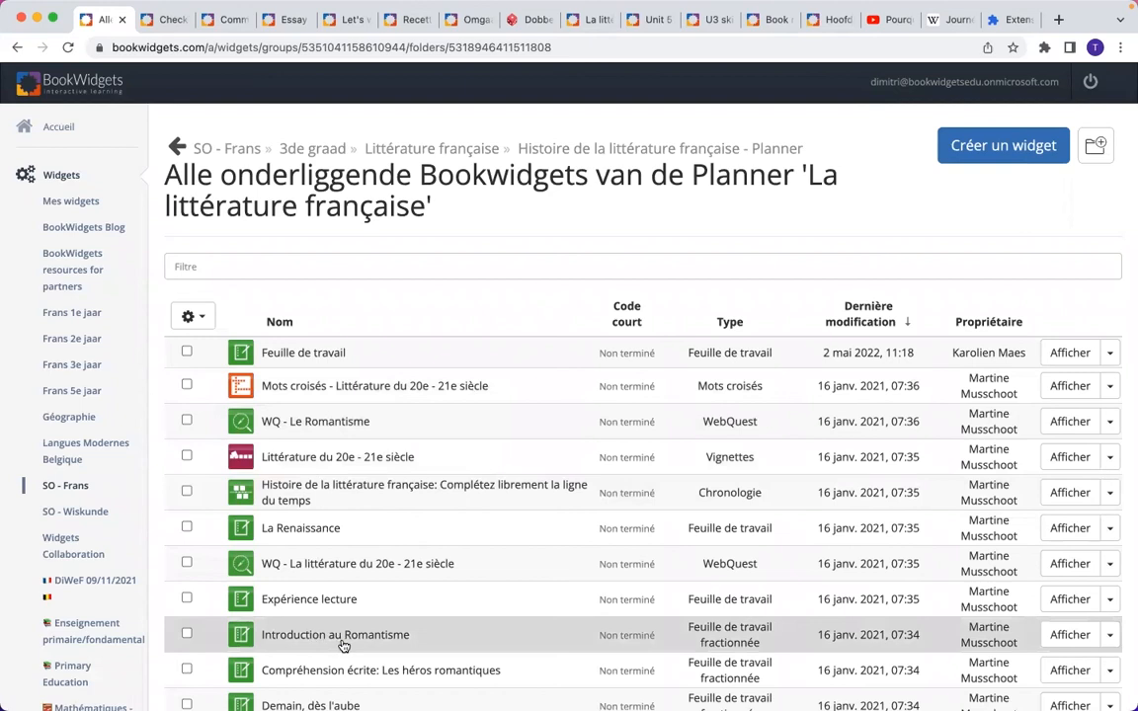
click(628, 150)
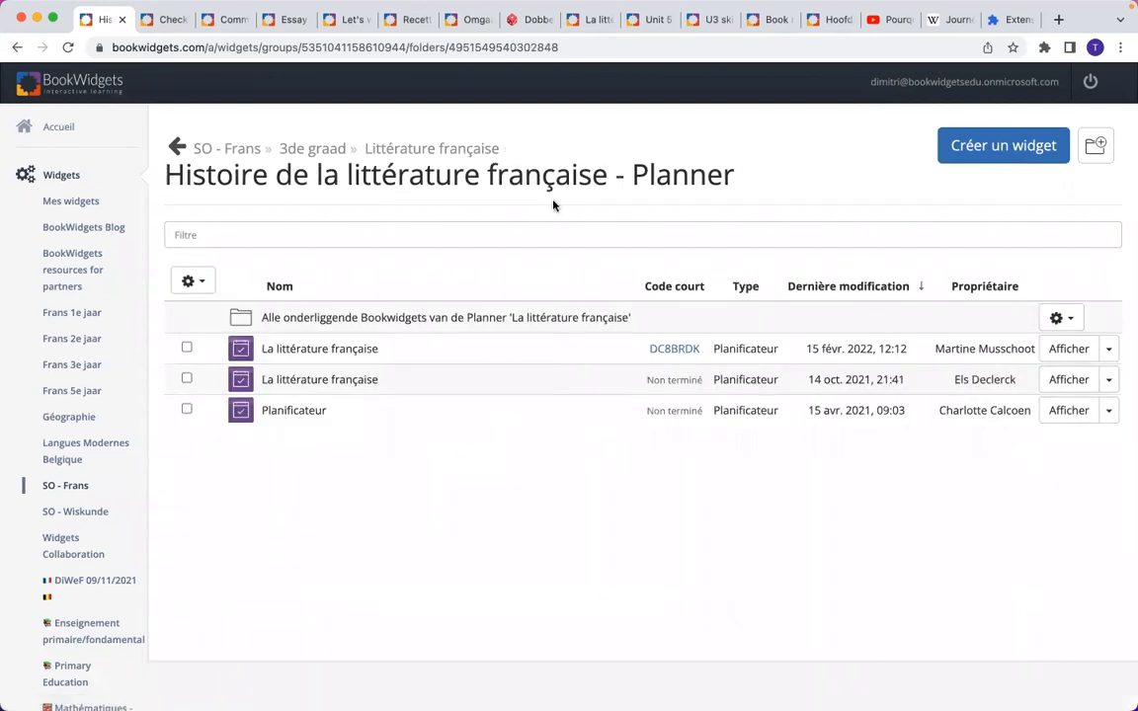
click(479, 320)
scroll(431, 520, down, 4)
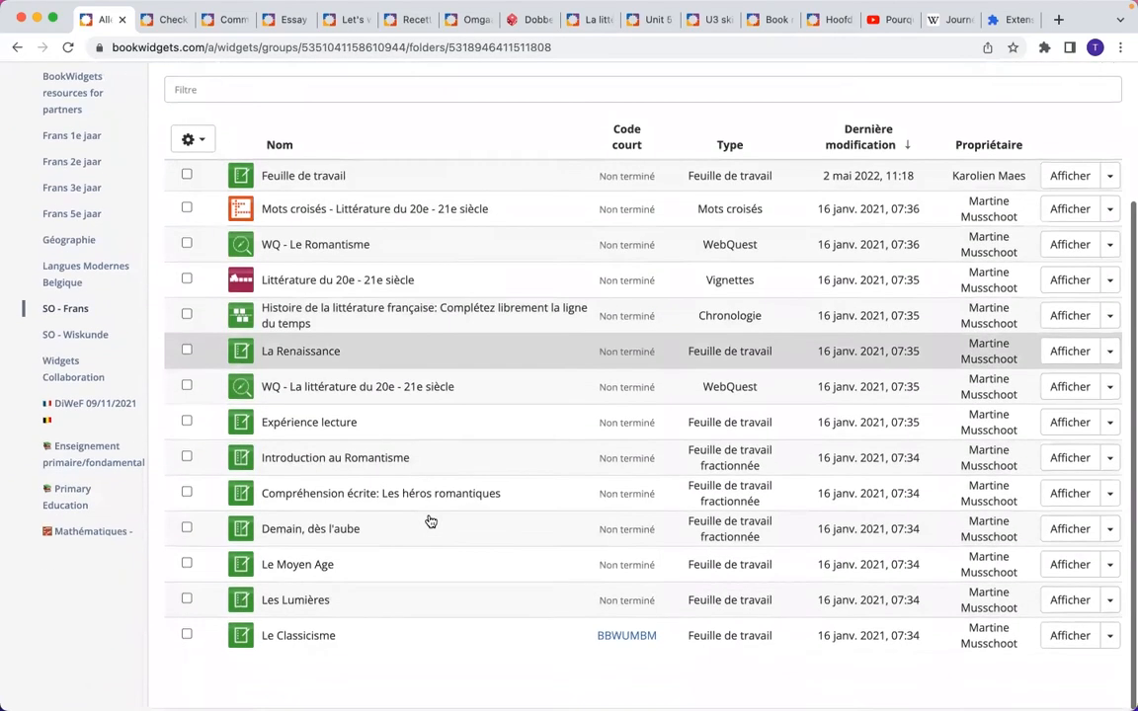
scroll(429, 521, up, 3)
scroll(430, 520, up, 1)
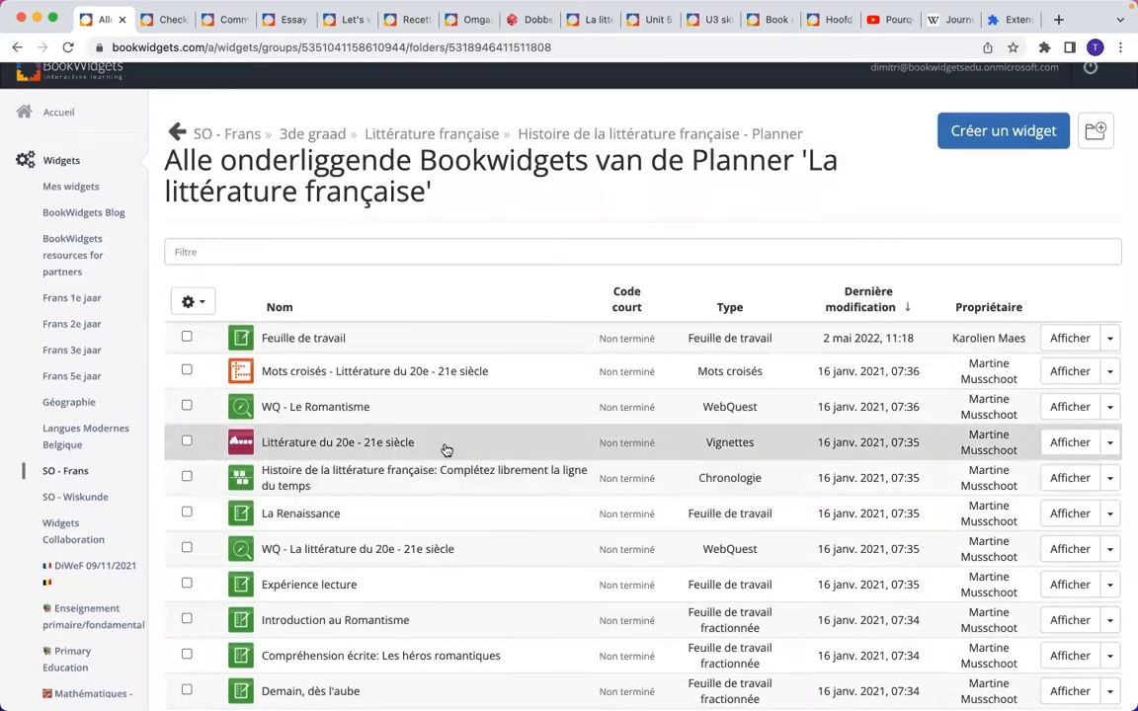
scroll(446, 450, down, 3)
scroll(446, 451, up, 2)
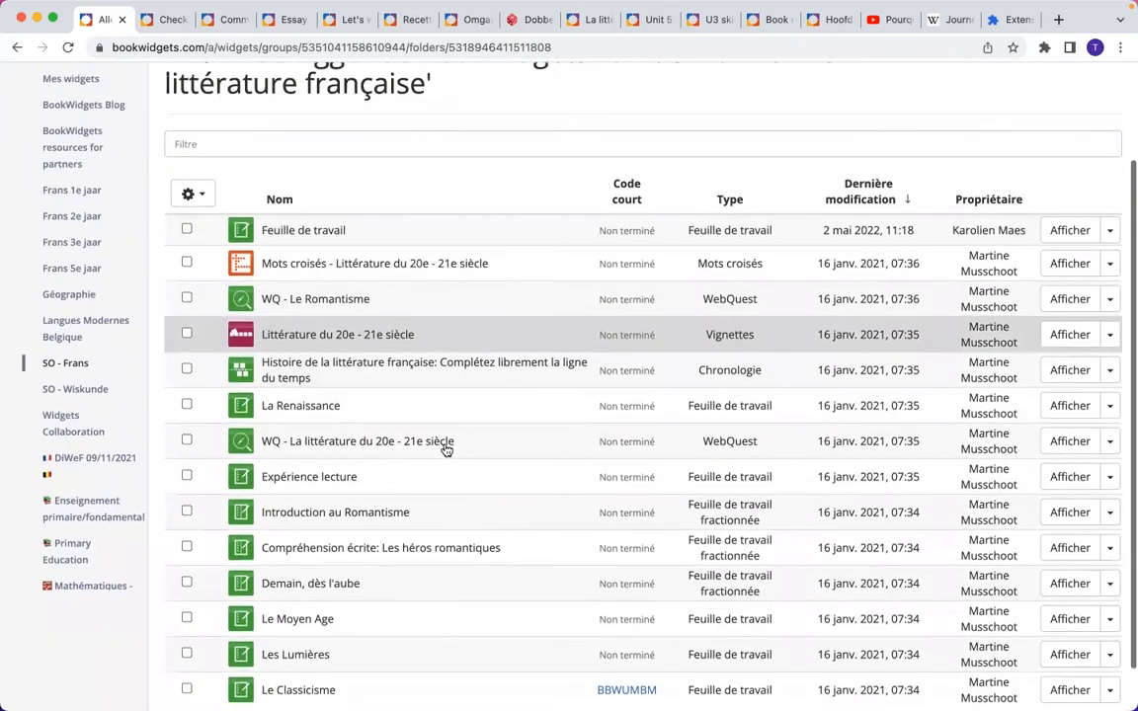
scroll(446, 451, down, 1)
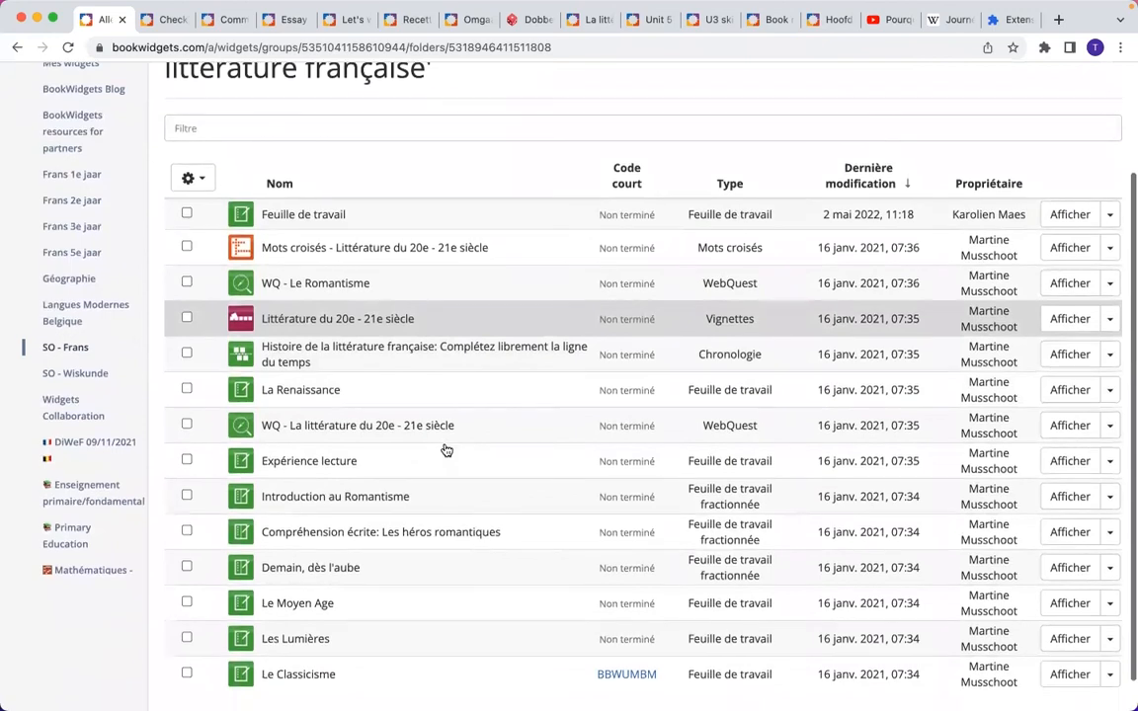
- Select all widgets in the folder and choose "Mes widgets" as the destination for duplicating them
click(203, 181)
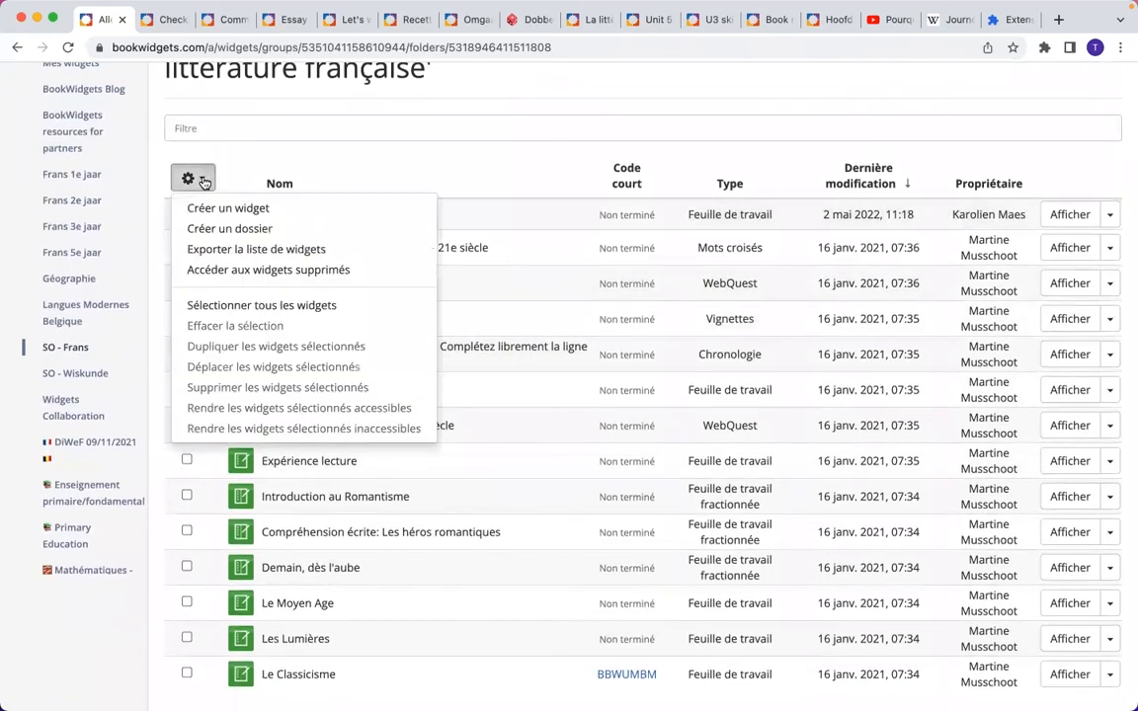
click(215, 306)
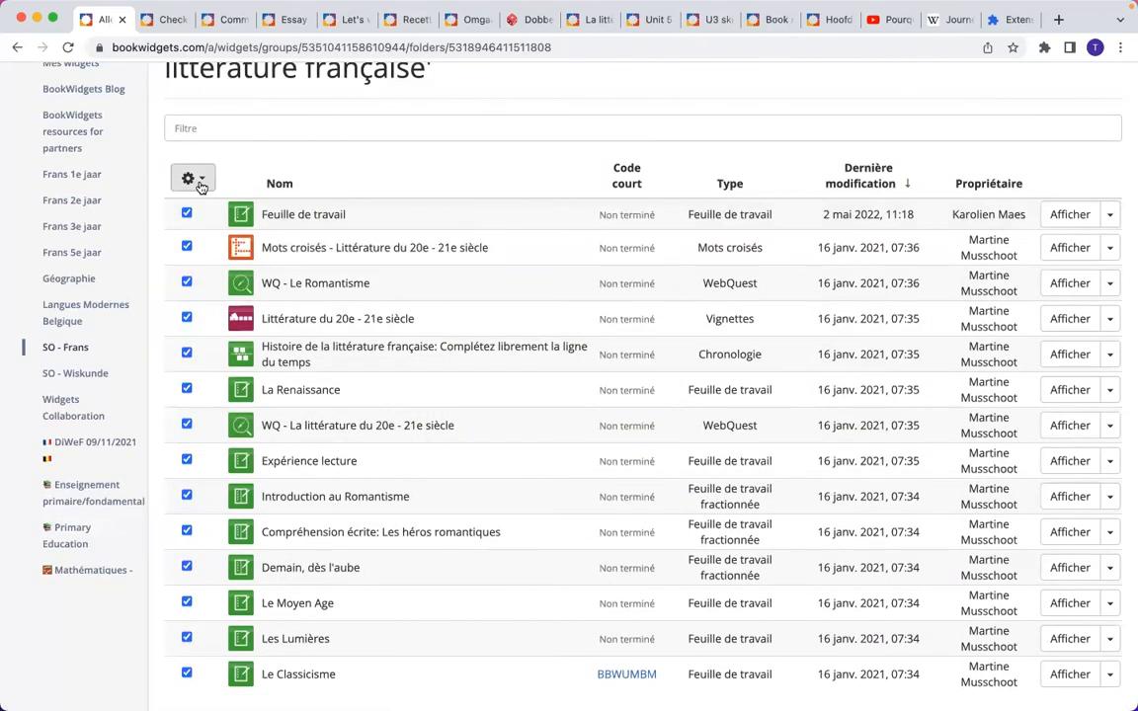
click(201, 185)
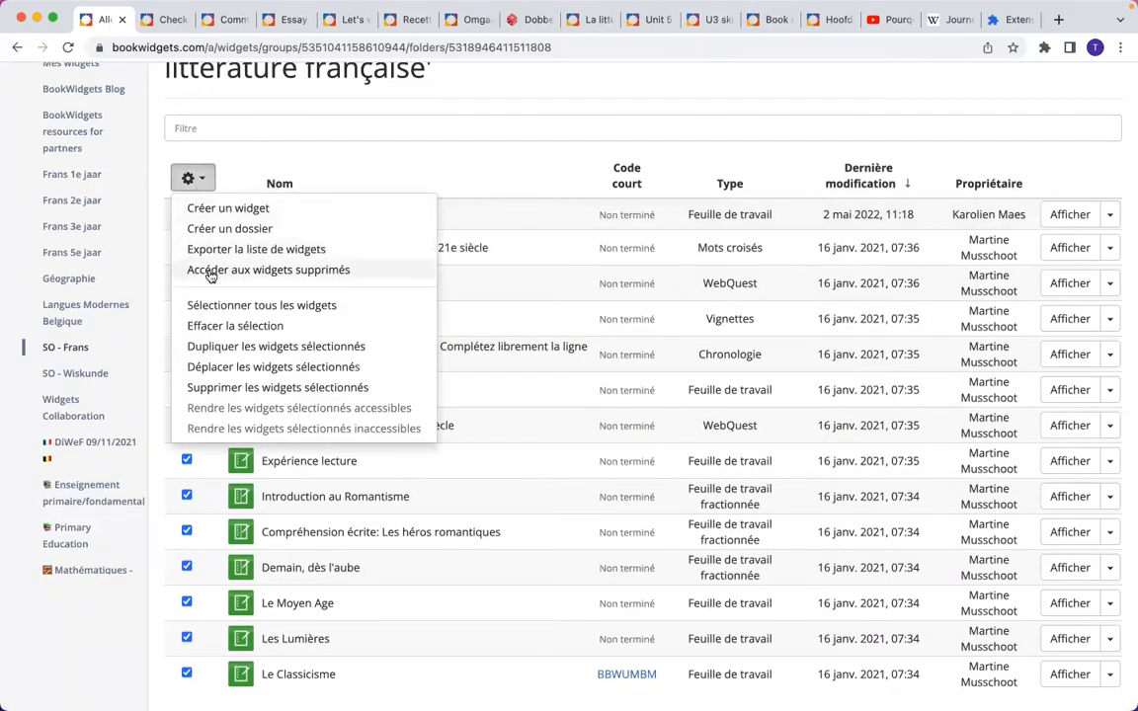
click(225, 351)
click(357, 112)
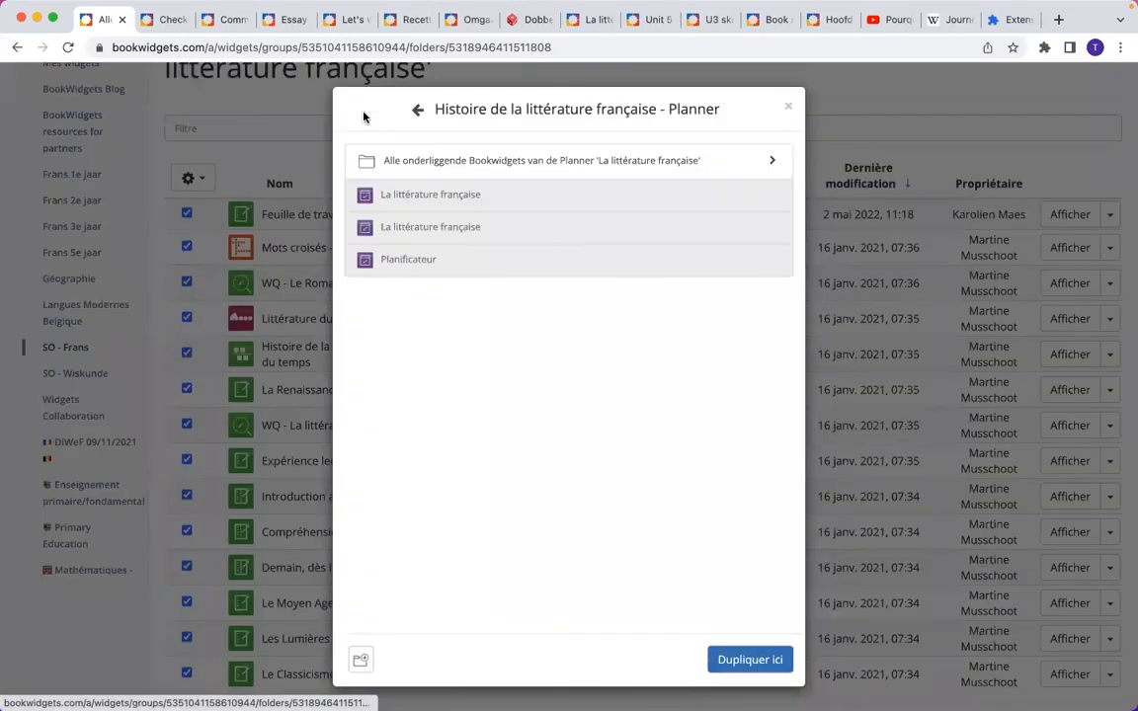
click(415, 110)
click(490, 112)
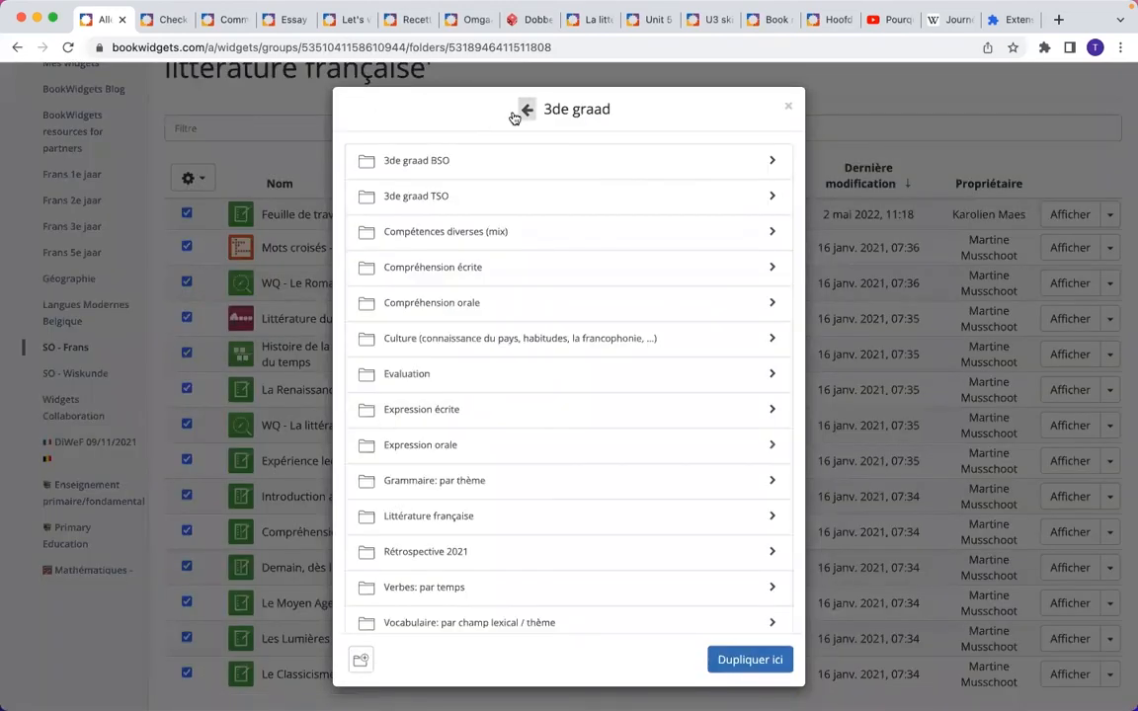
click(522, 111)
click(524, 110)
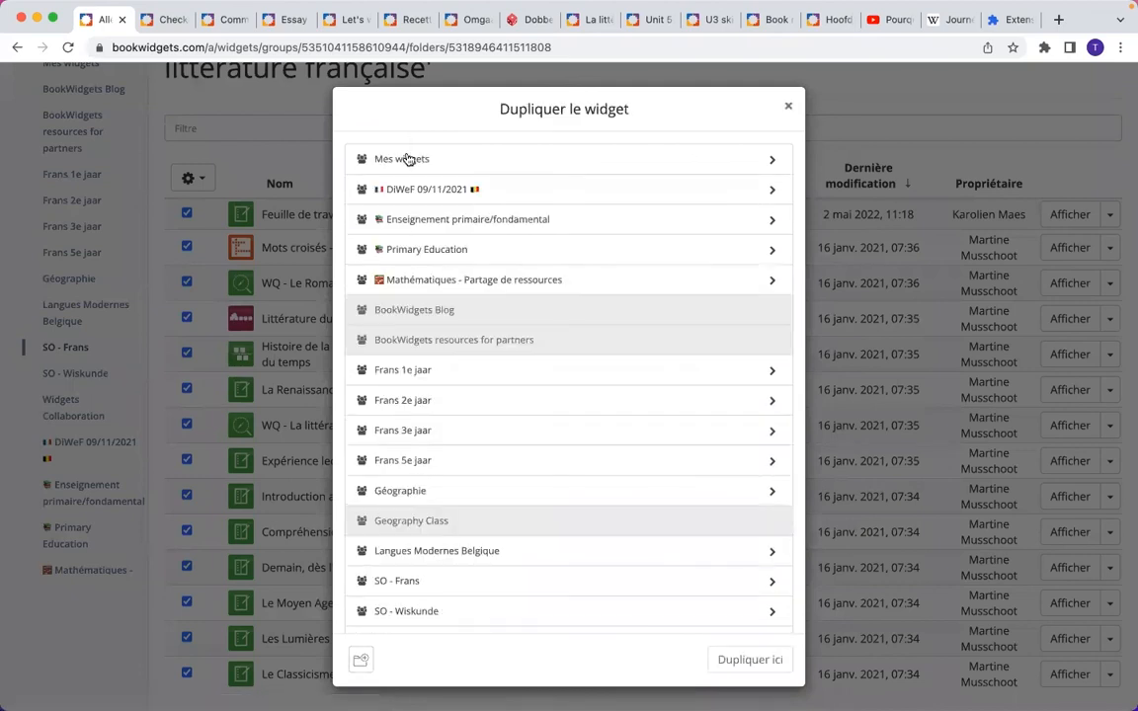
click(405, 159)
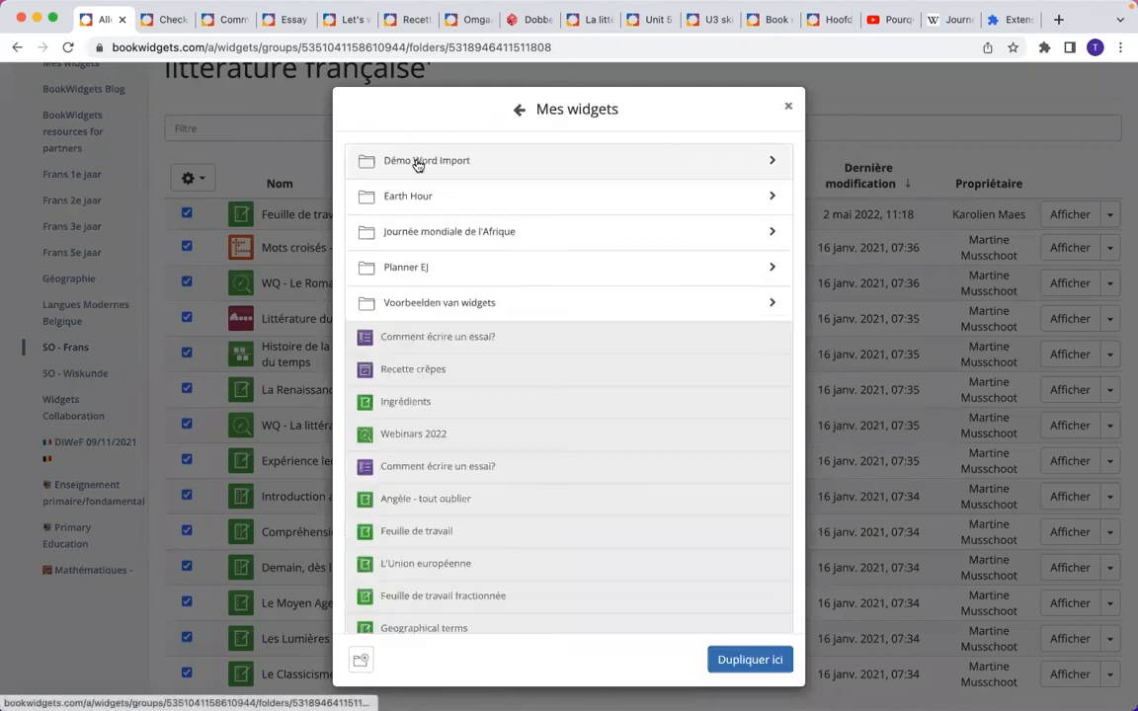
- Create a "Littérature française" folder in the destination and duplicate the selected widgets into it
click(362, 661)
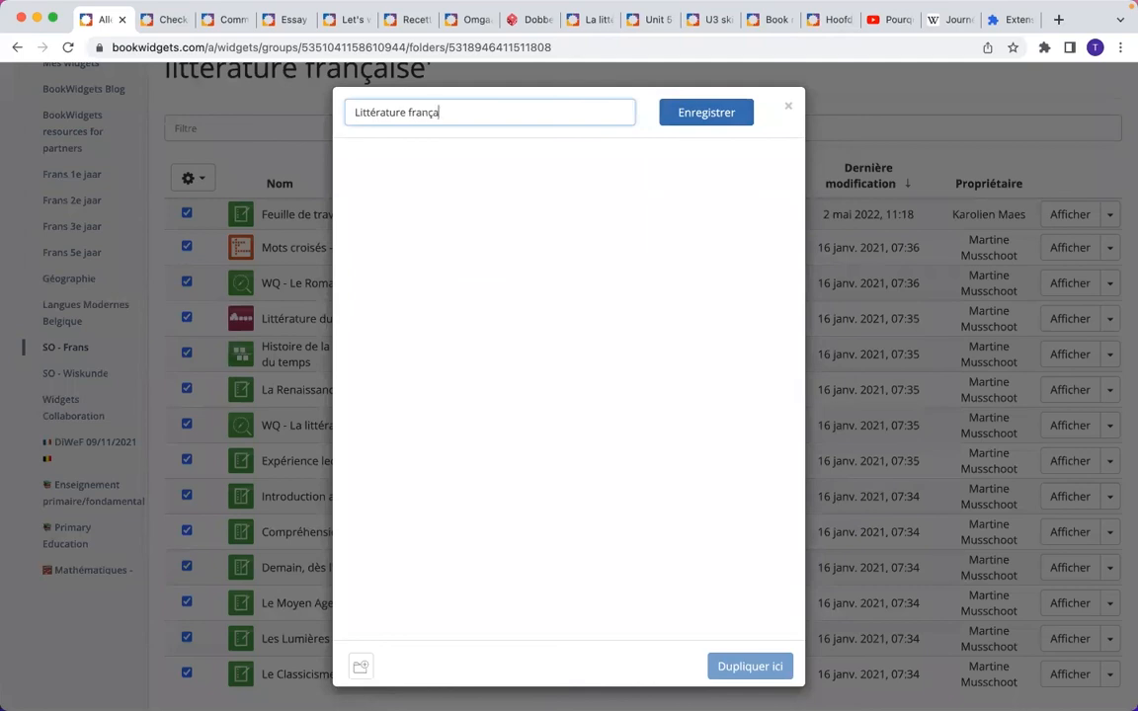
text(Littérature française)
click(680, 117)
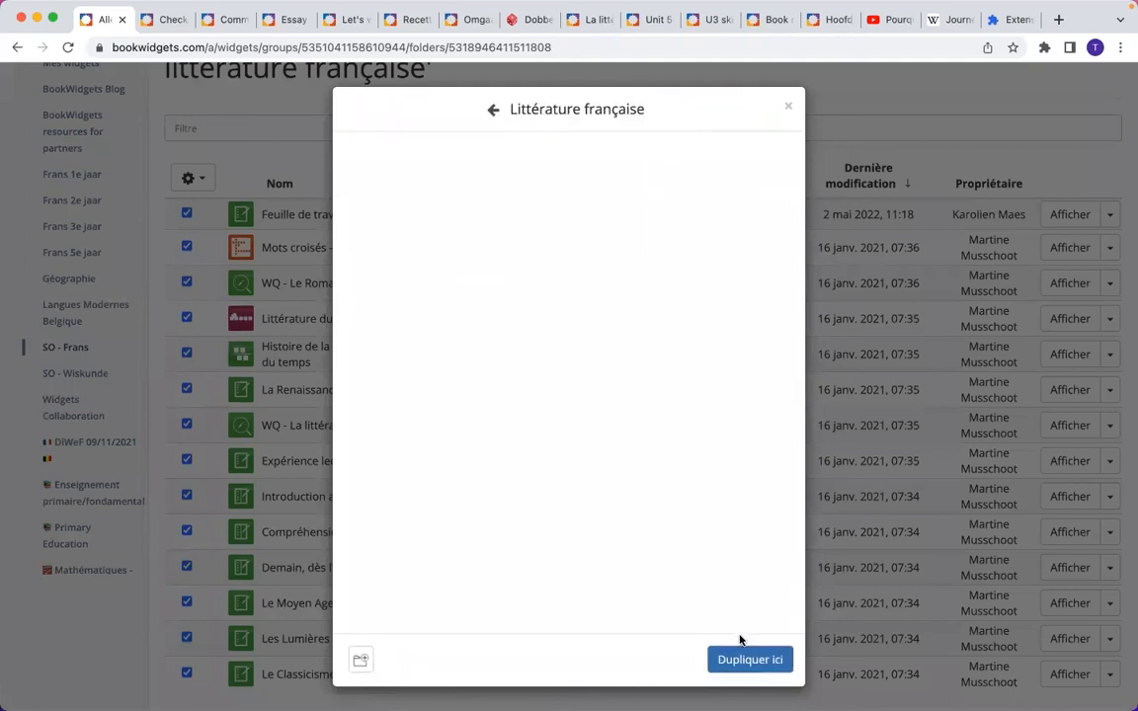
click(732, 668)
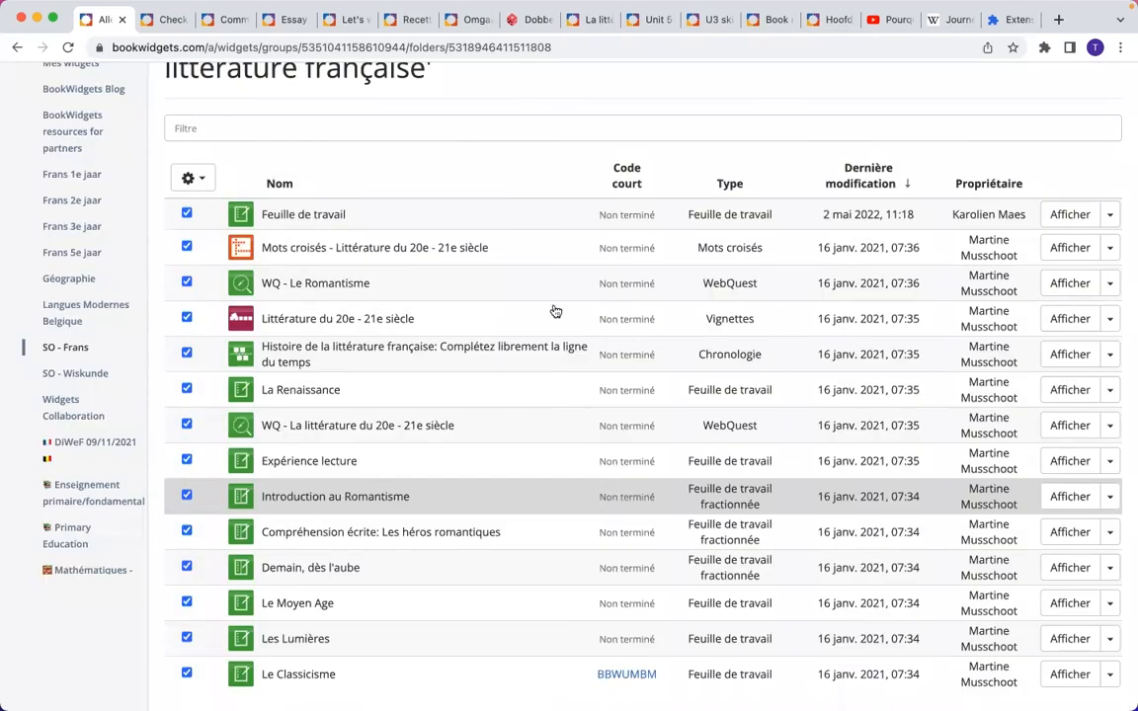
- Duplicate the first "La littérature française" planner from "Histoire de la littérature française - Planner" into the "Littérature française" folder of "Mes widgets"
scroll(476, 386, up, 3)
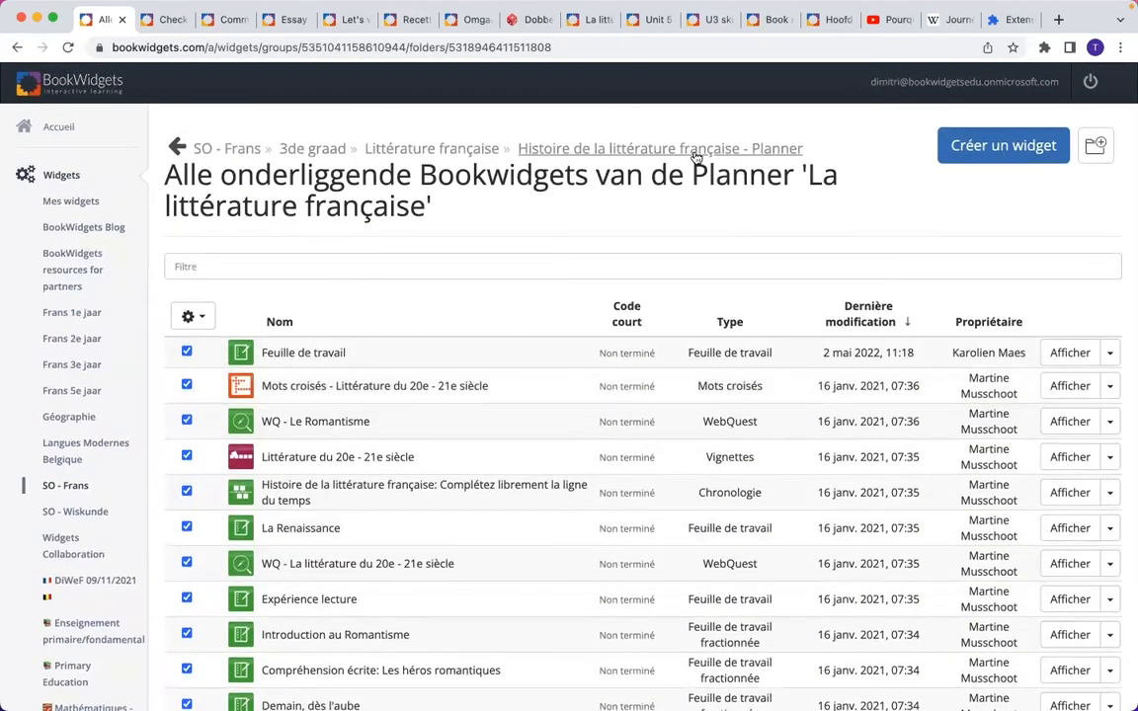
click(696, 153)
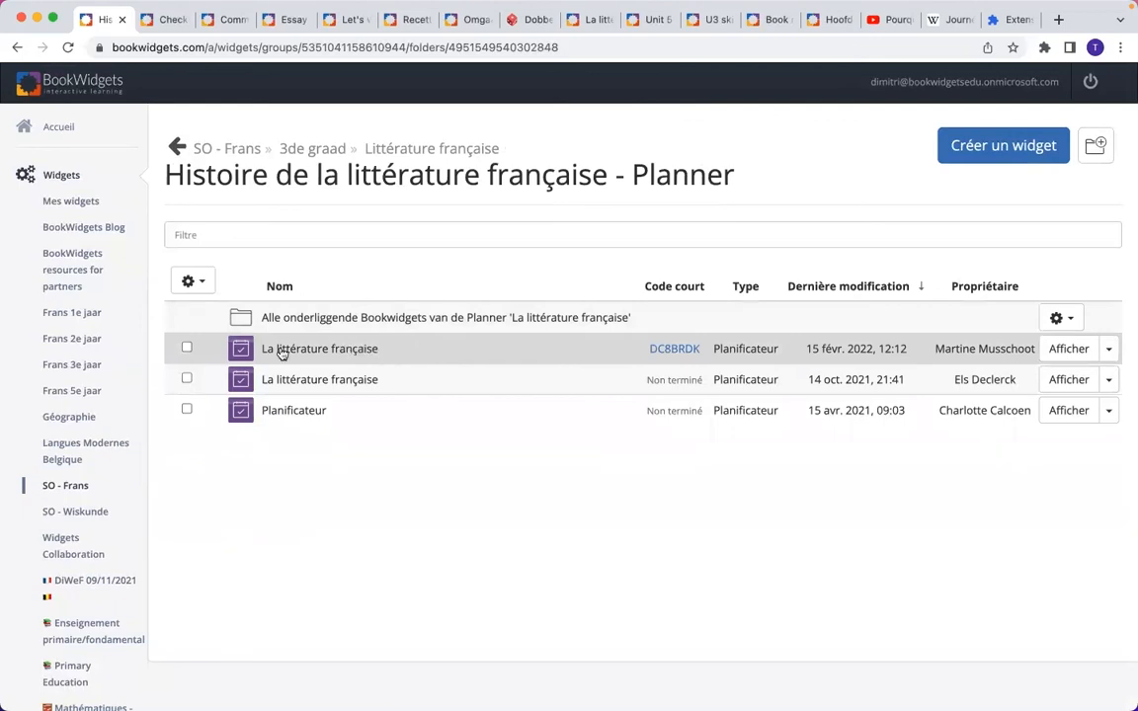
click(1108, 350)
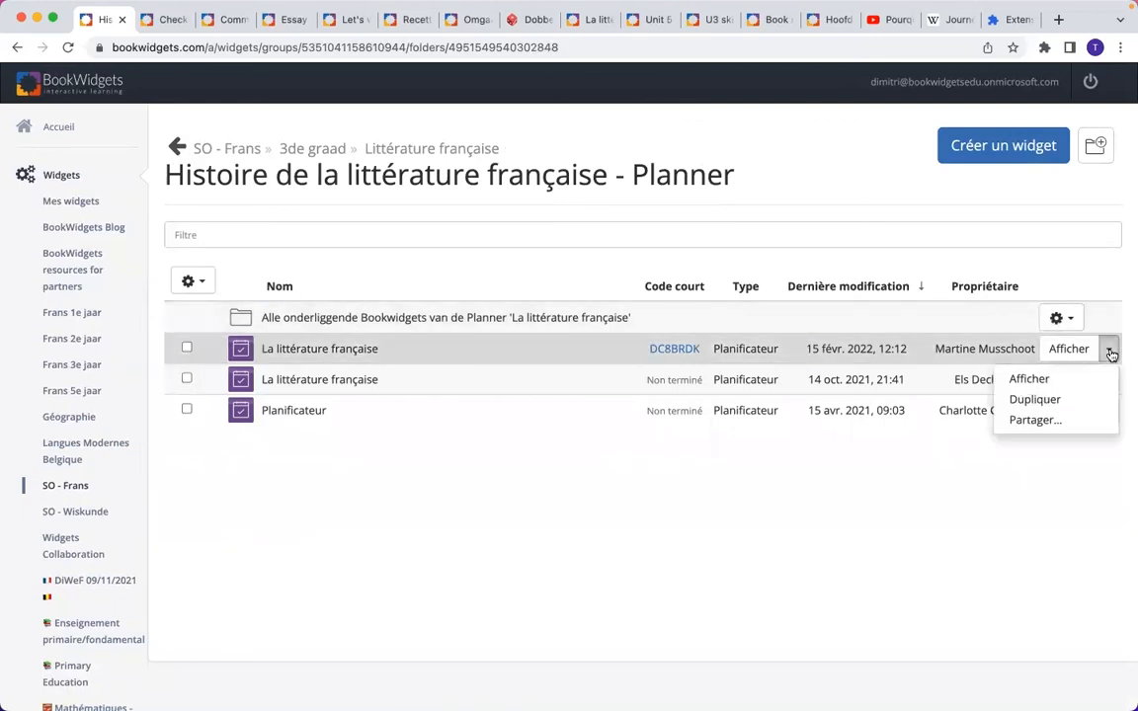
click(1057, 400)
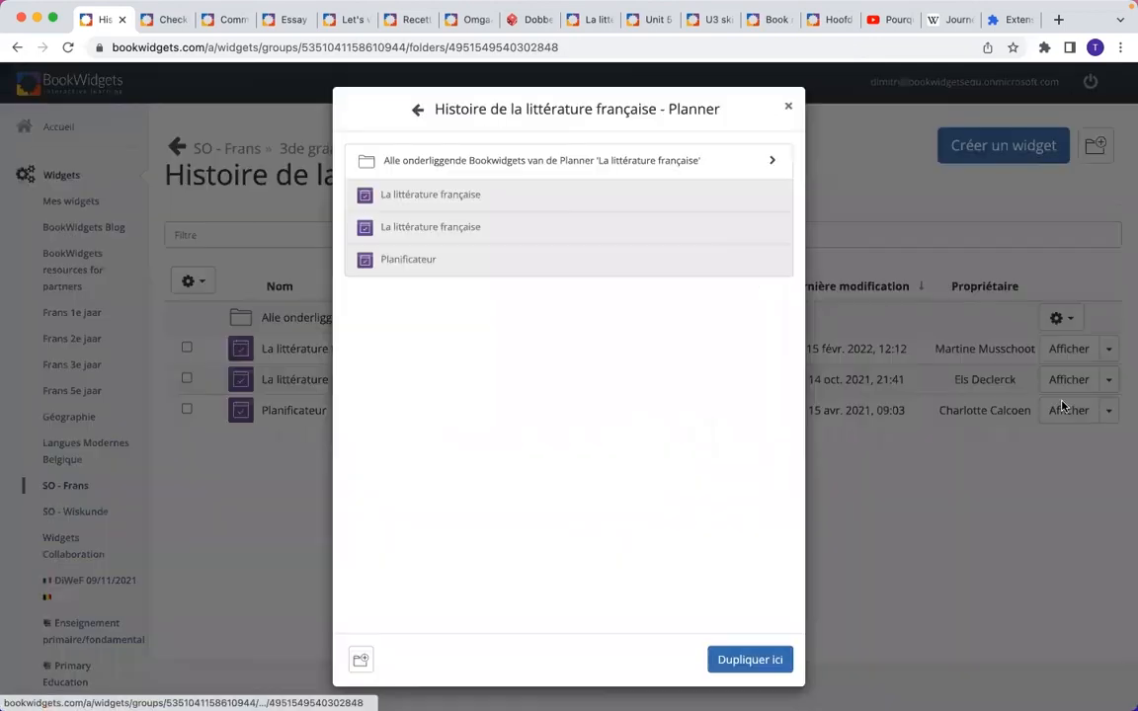
click(418, 109)
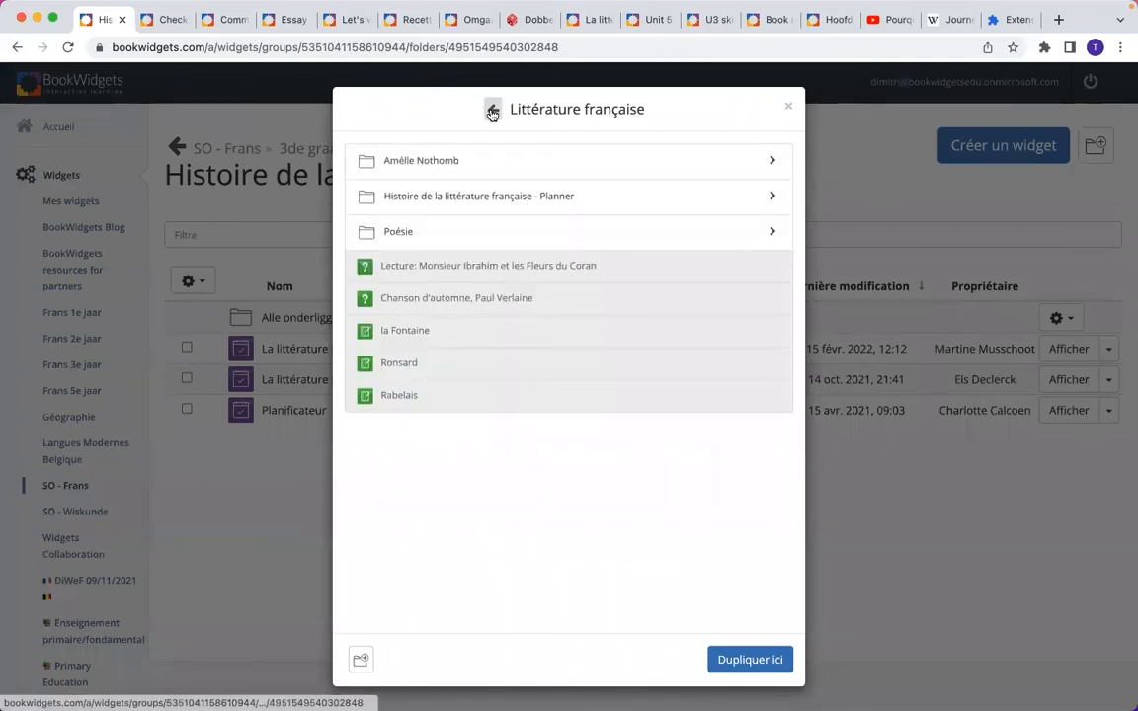
click(492, 111)
click(523, 112)
click(520, 111)
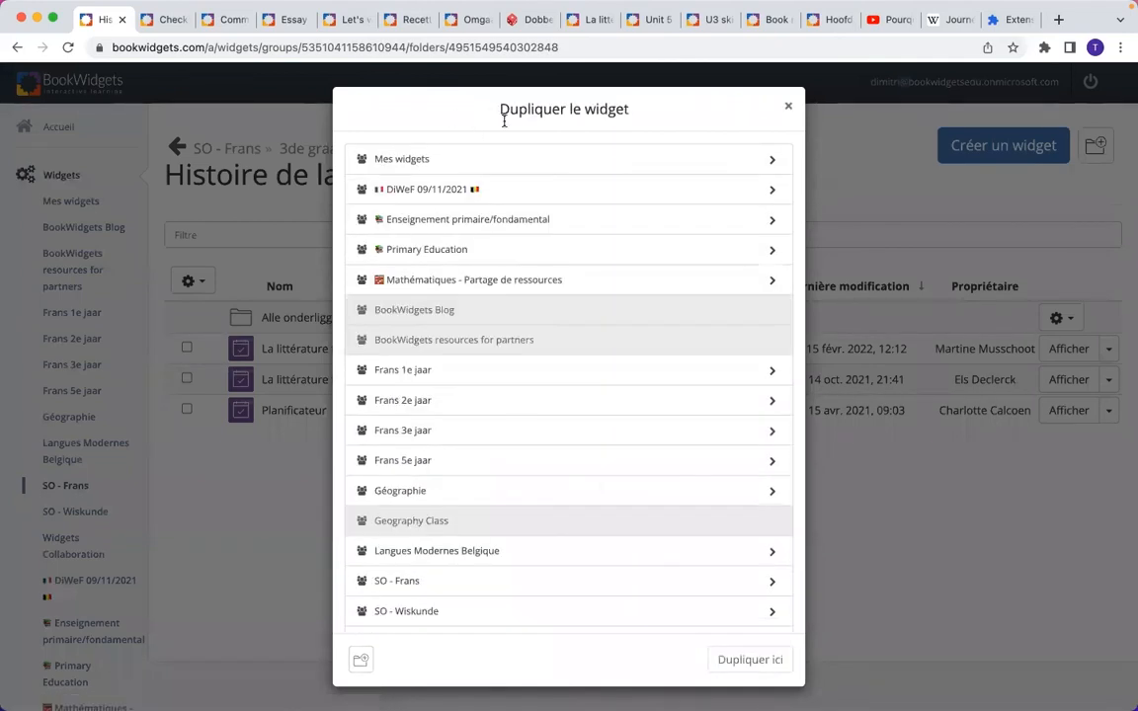
click(446, 161)
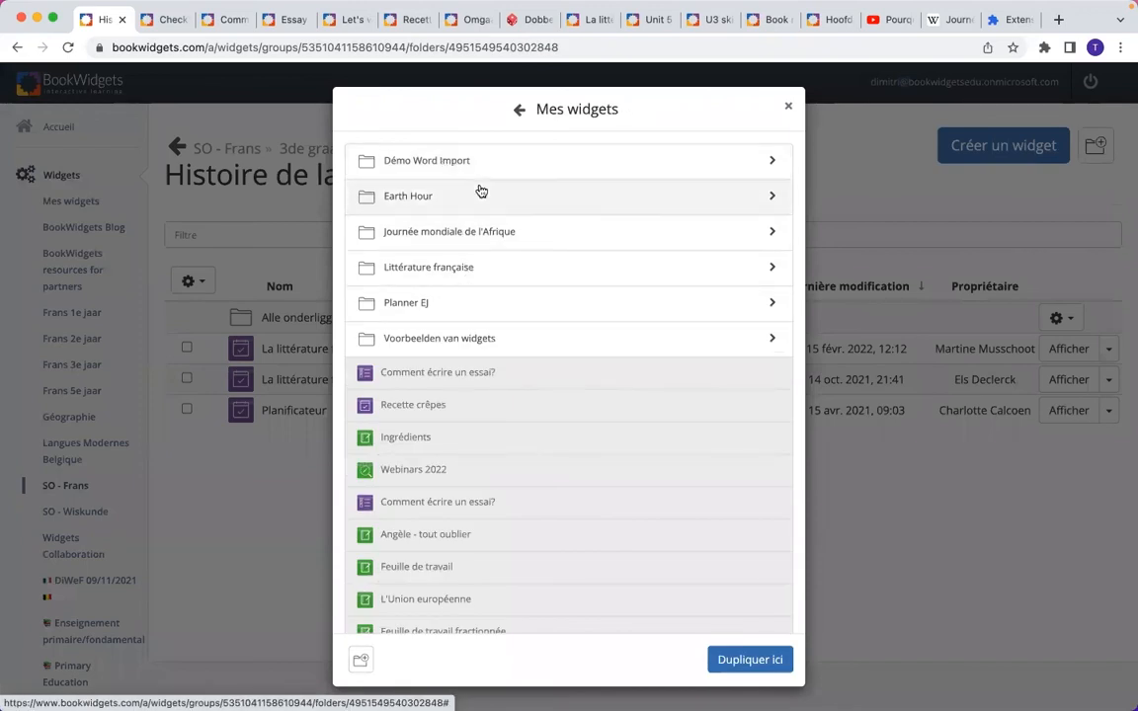
click(474, 288)
click(734, 661)
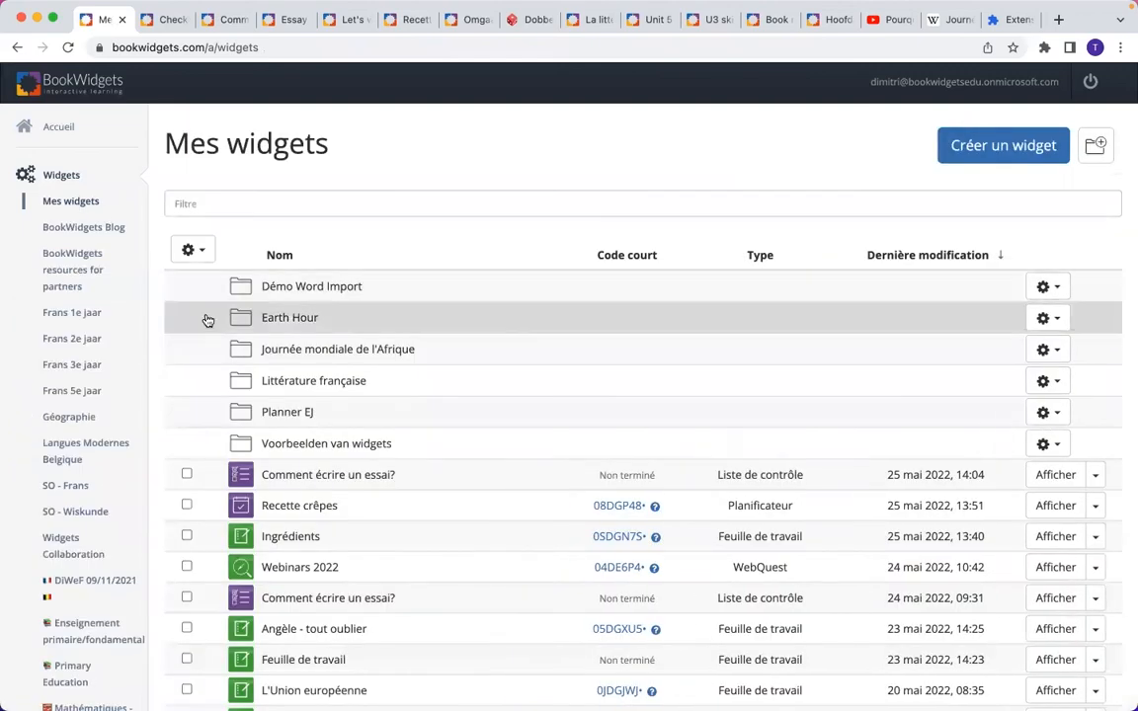
- Open the "Littérature française" folder in "Mes widgets" and look through the duplicated widgets
click(312, 382)
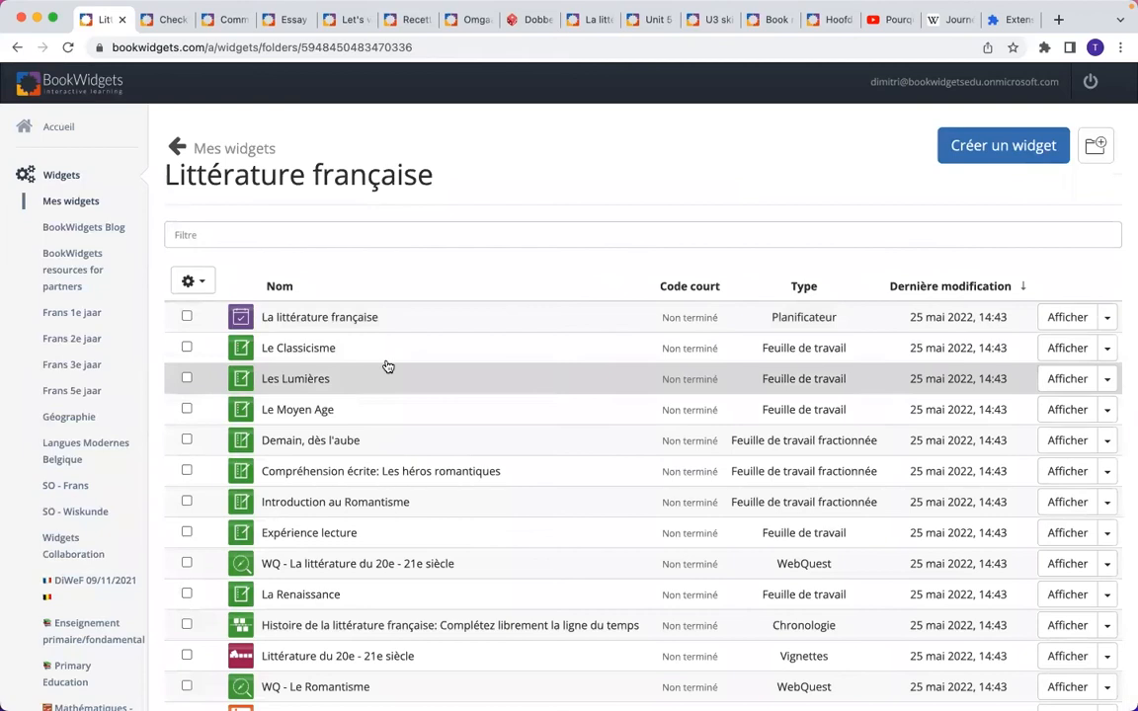
scroll(370, 583, down, 2)
scroll(370, 583, up, 2)
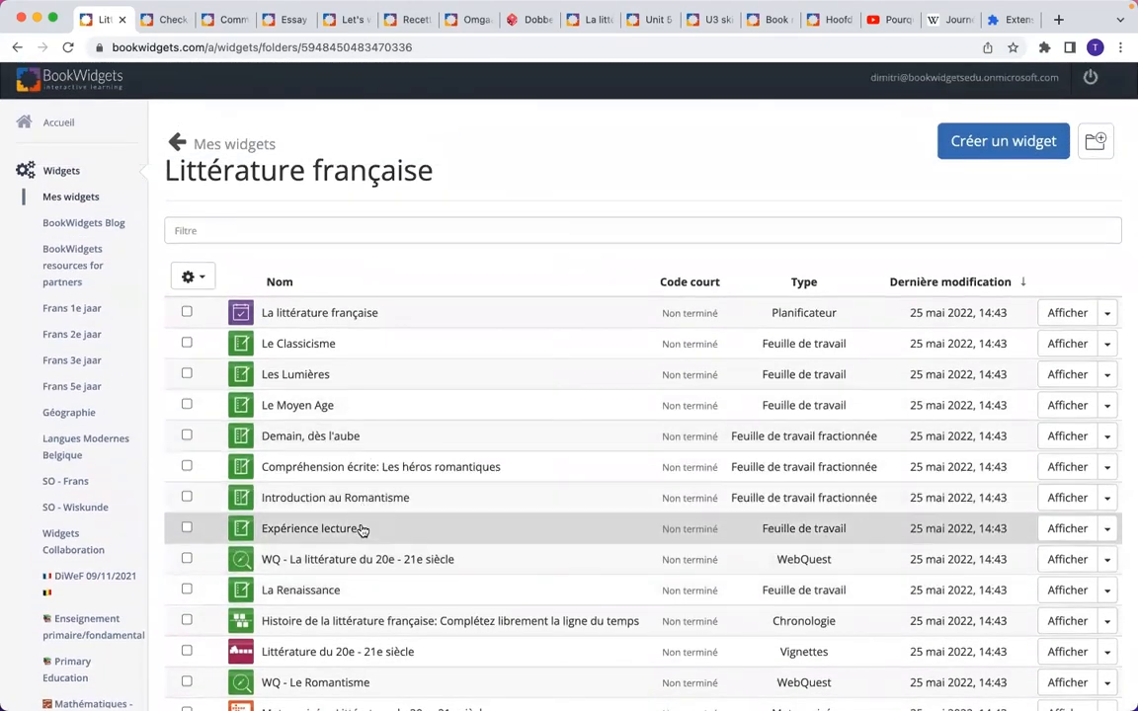
- Open the duplicated "Les Lumières" worksheet and delete the question on the philosophers' reactions and the one on Montesquieu's text
click(378, 382)
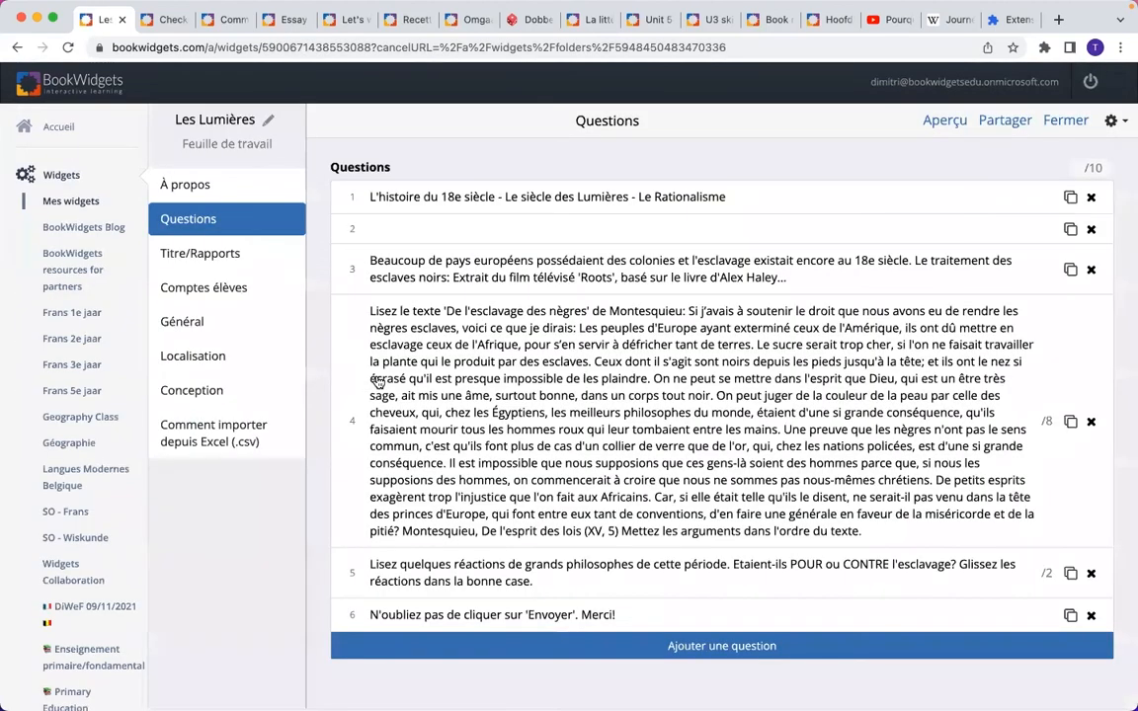
click(1091, 578)
click(775, 192)
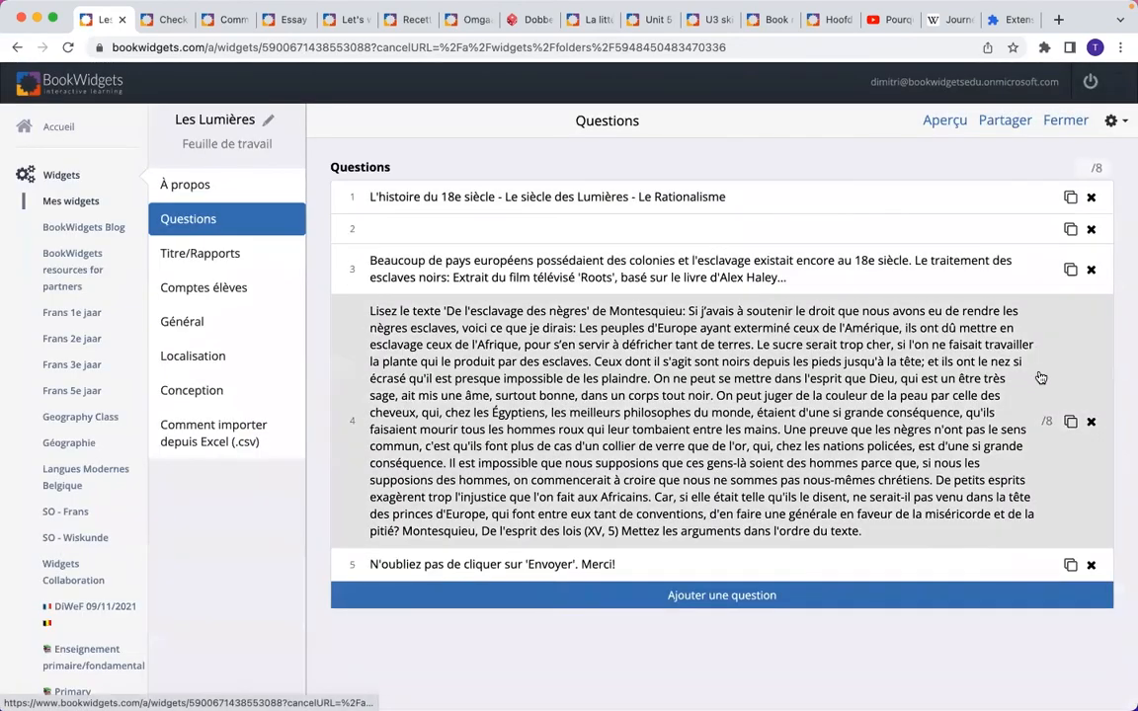
click(1091, 422)
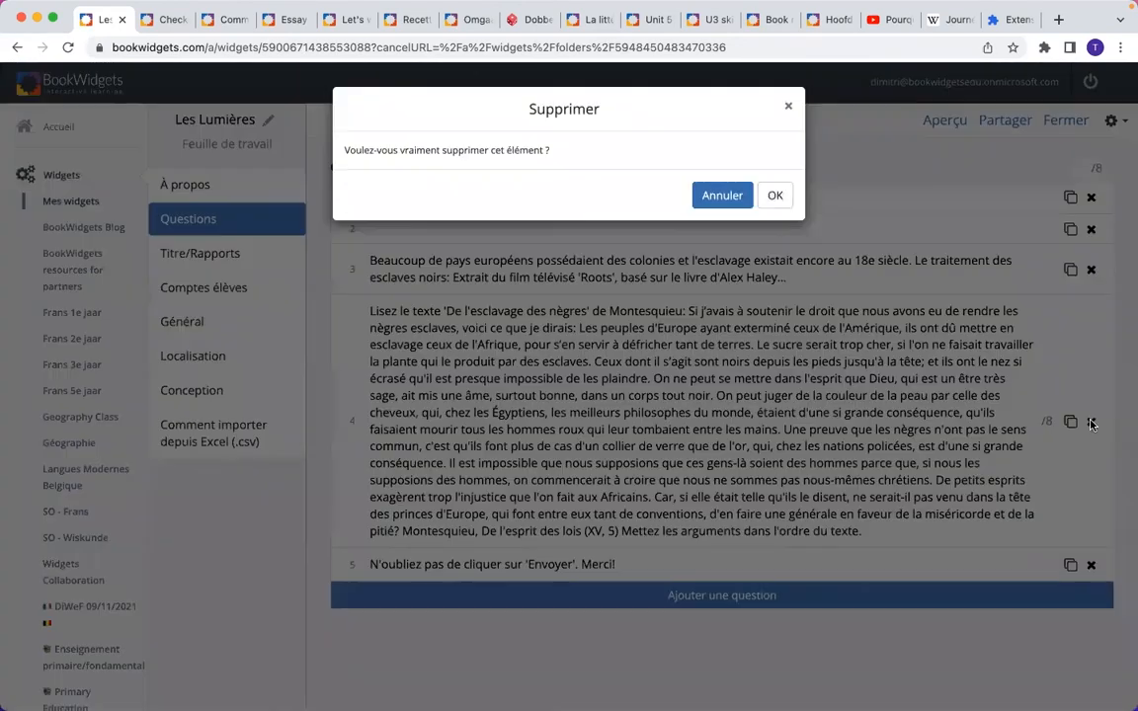
click(776, 197)
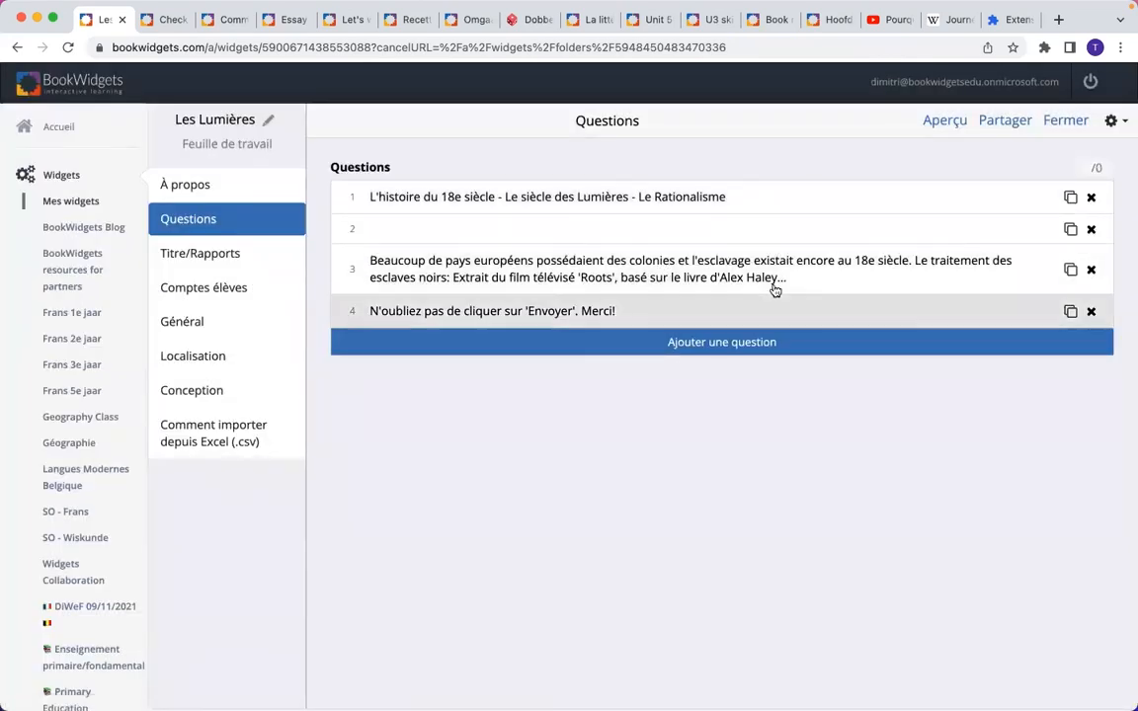
- Generate the share code for the "Les Lumières" worksheet without assigning it to a course, and close the worksheet
click(1014, 120)
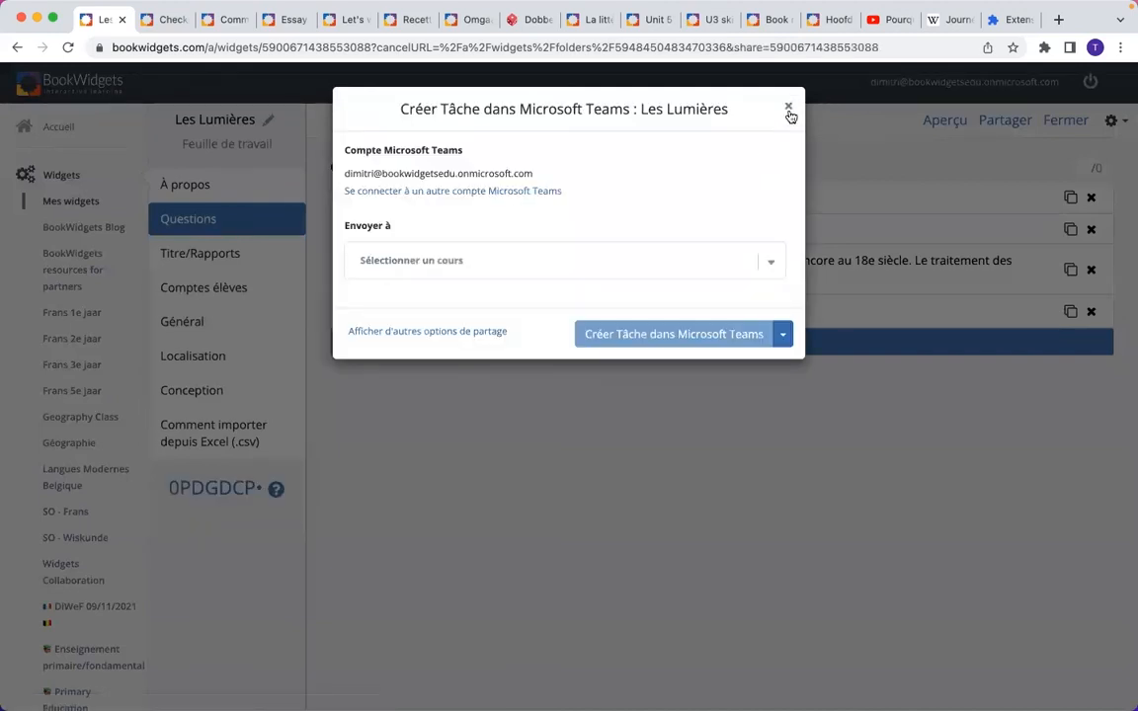
click(787, 109)
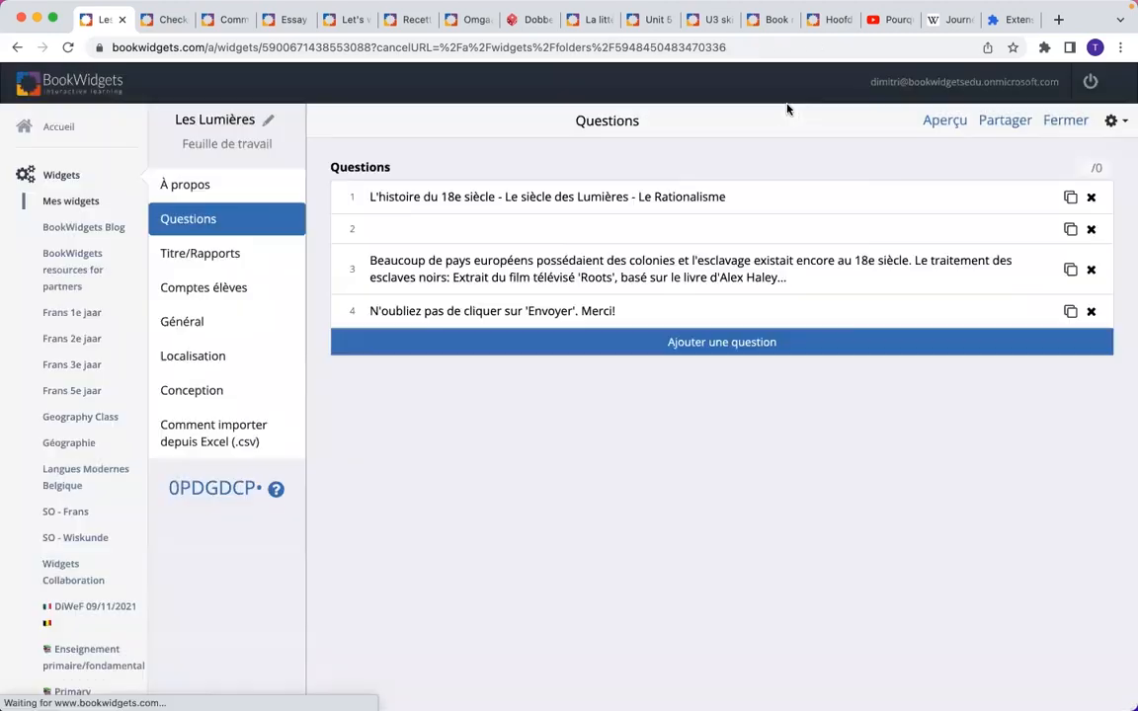
click(1067, 122)
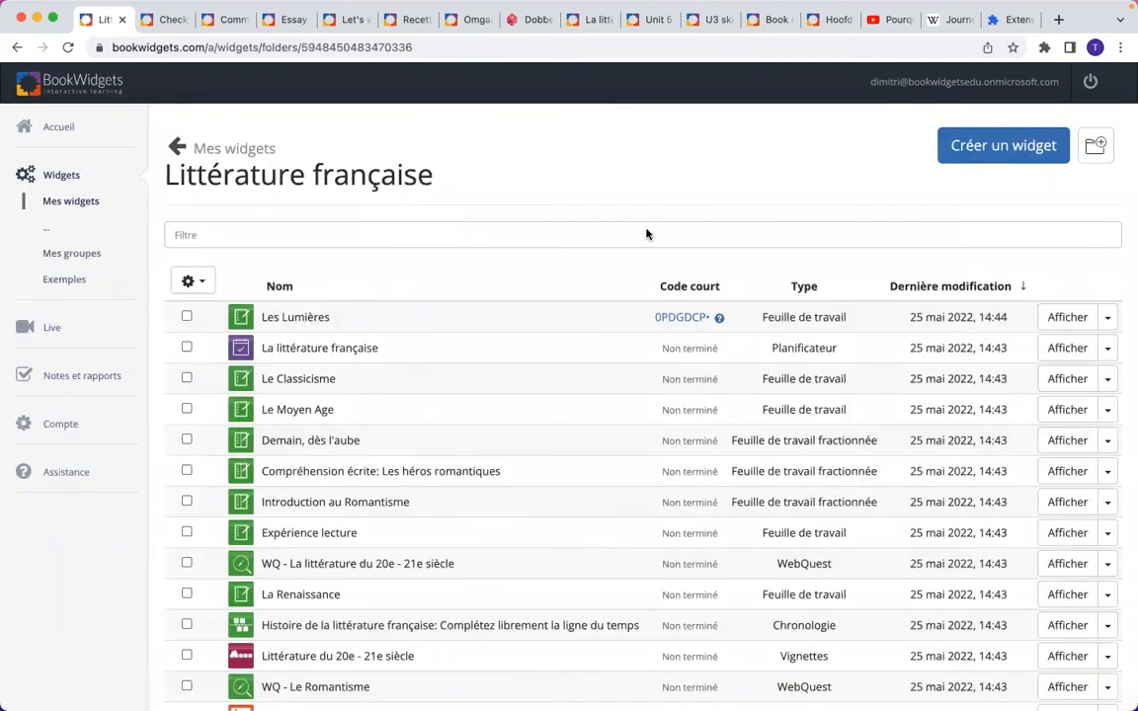
- Open the duplicated "La littérature française" planner and examine the settings of its "Le 16e siècle" predefined task
click(371, 347)
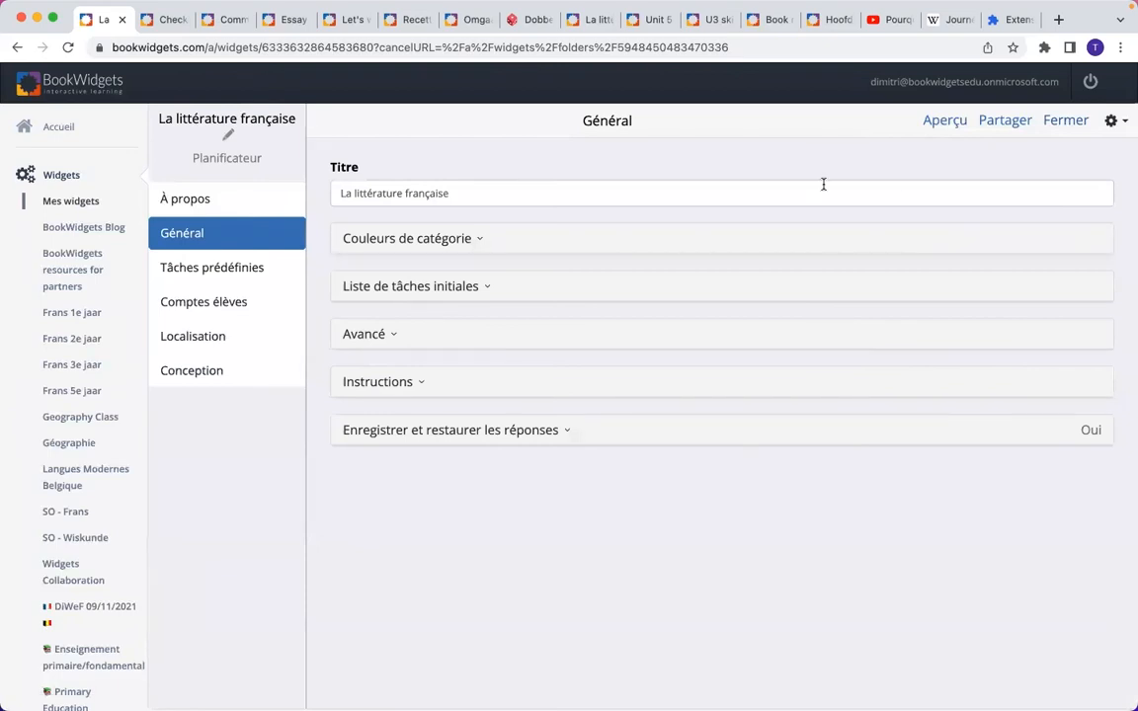
click(284, 273)
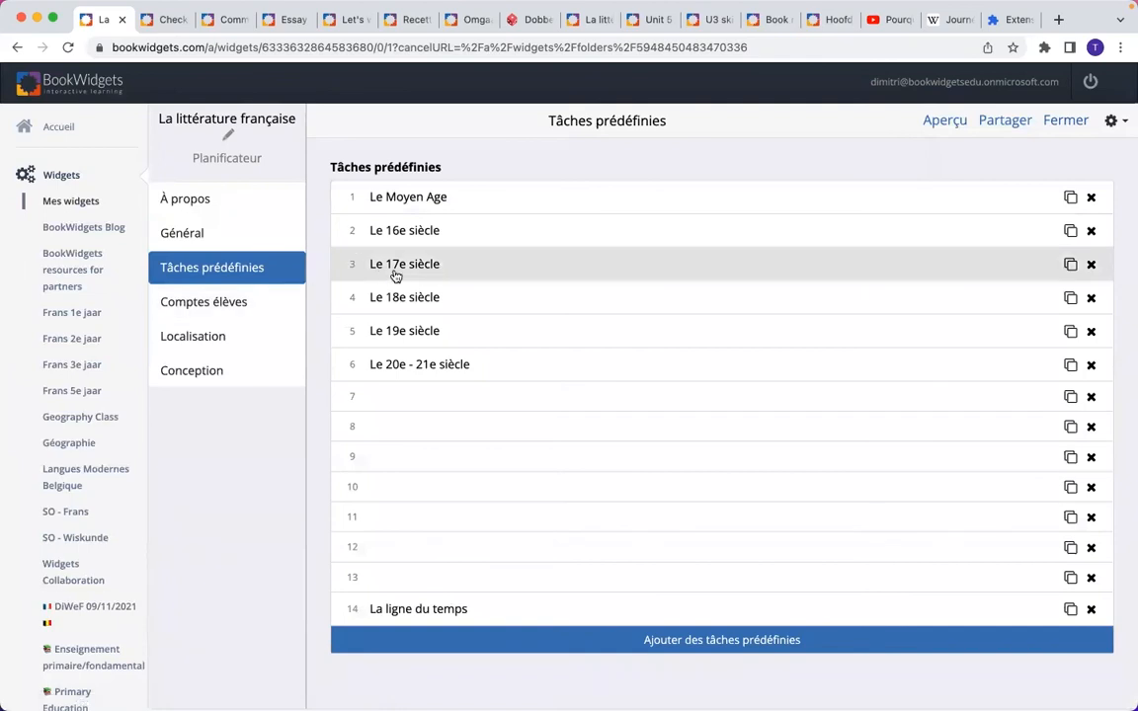
click(463, 237)
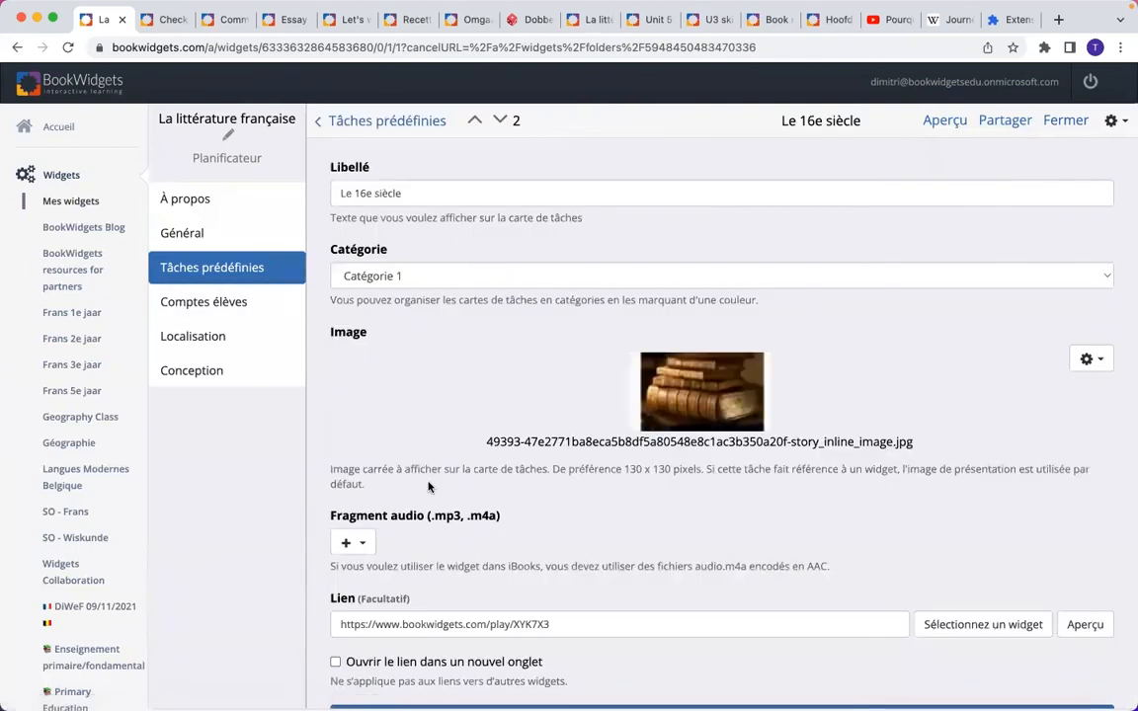
scroll(418, 389, down, 1)
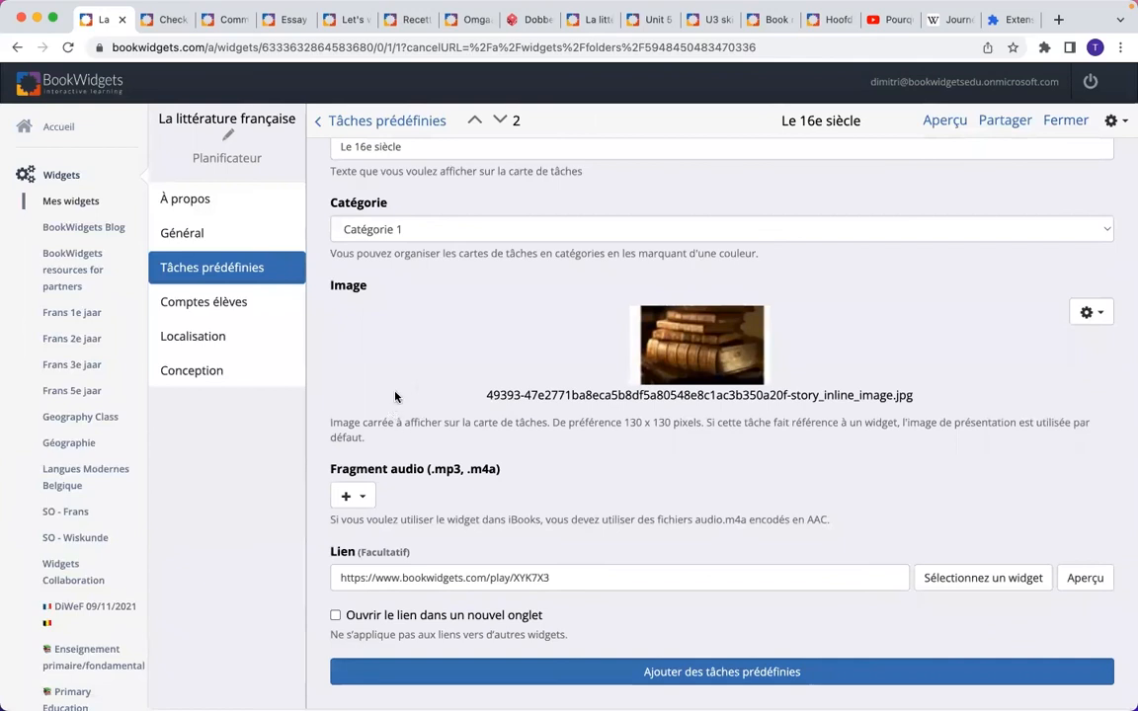
scroll(361, 385, up, 1)
scroll(362, 385, down, 1)
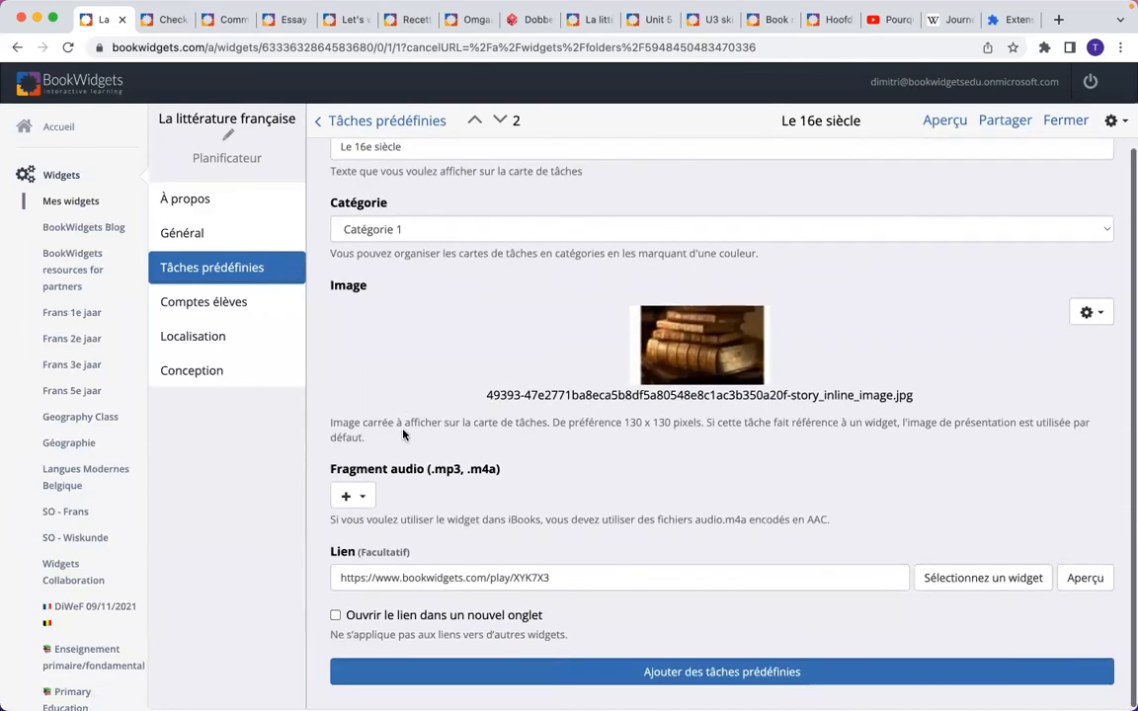
- View the widgets available for the "Le 16e siècle" task's link and check the existing links of the "Le 16e siècle" and "Le 17e siècle" tasks
click(980, 587)
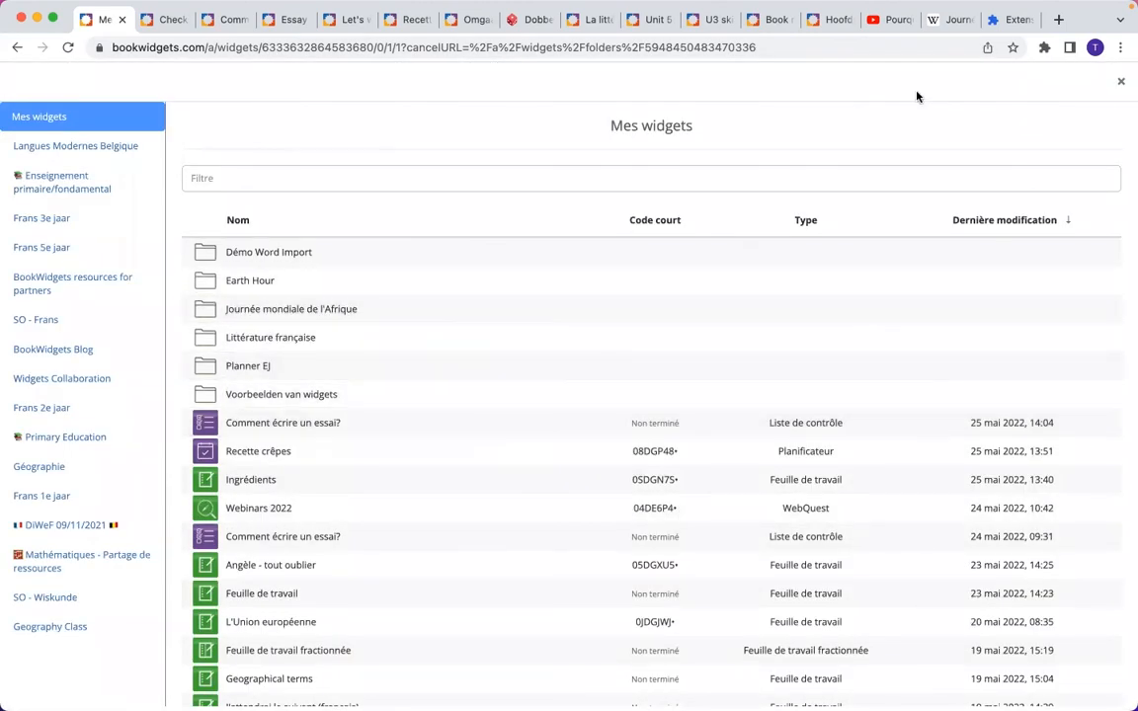
click(1120, 83)
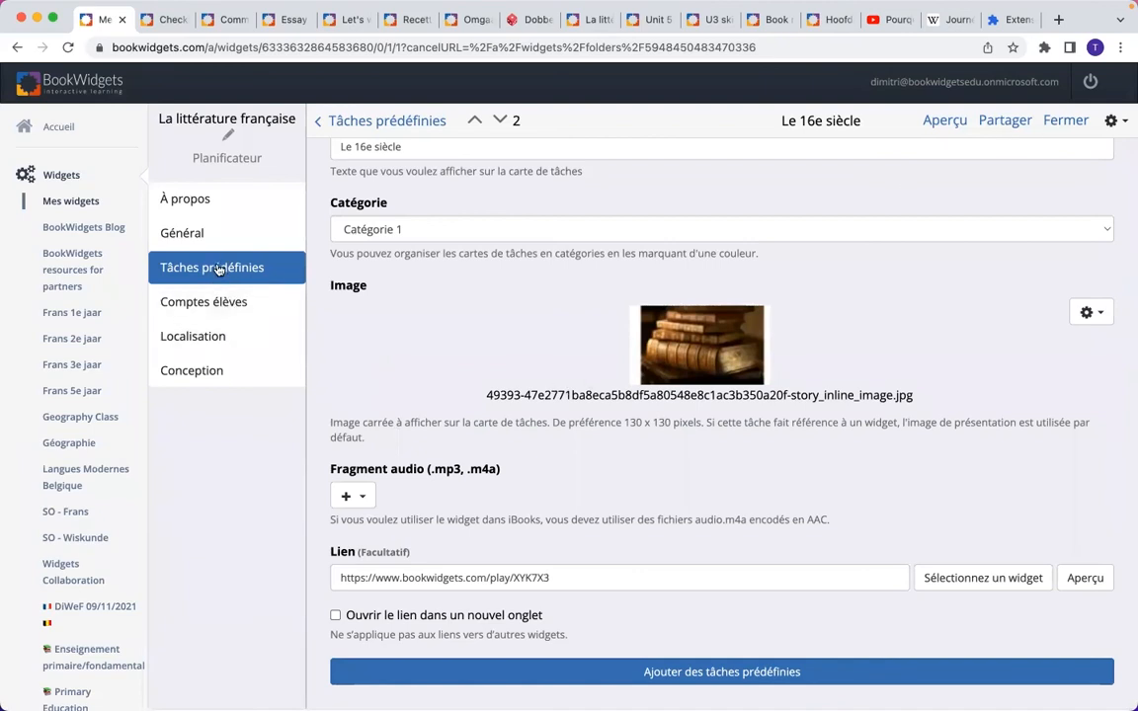
triple_click(564, 577)
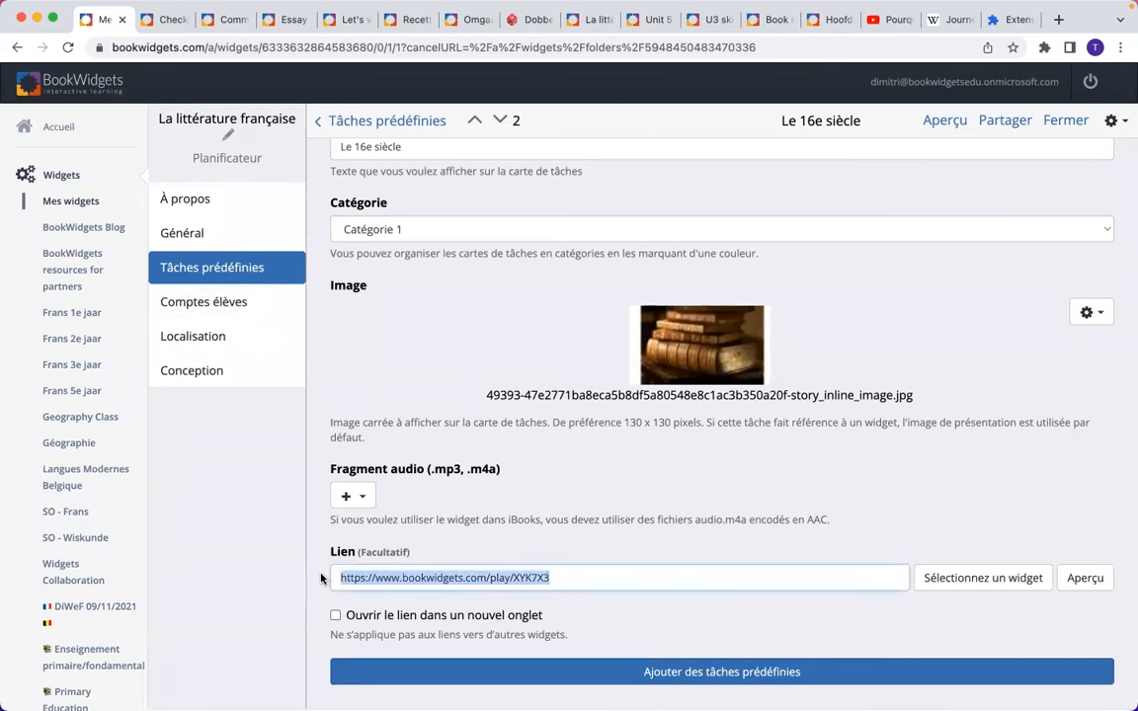
click(500, 119)
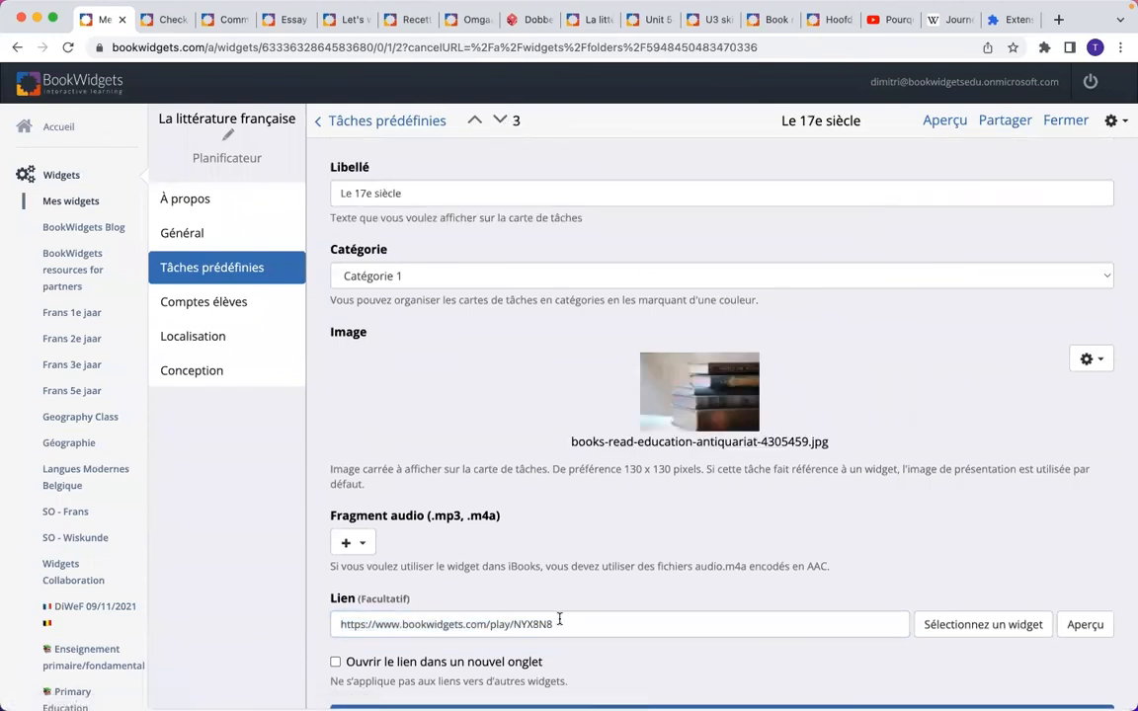
drag(559, 624, 355, 624)
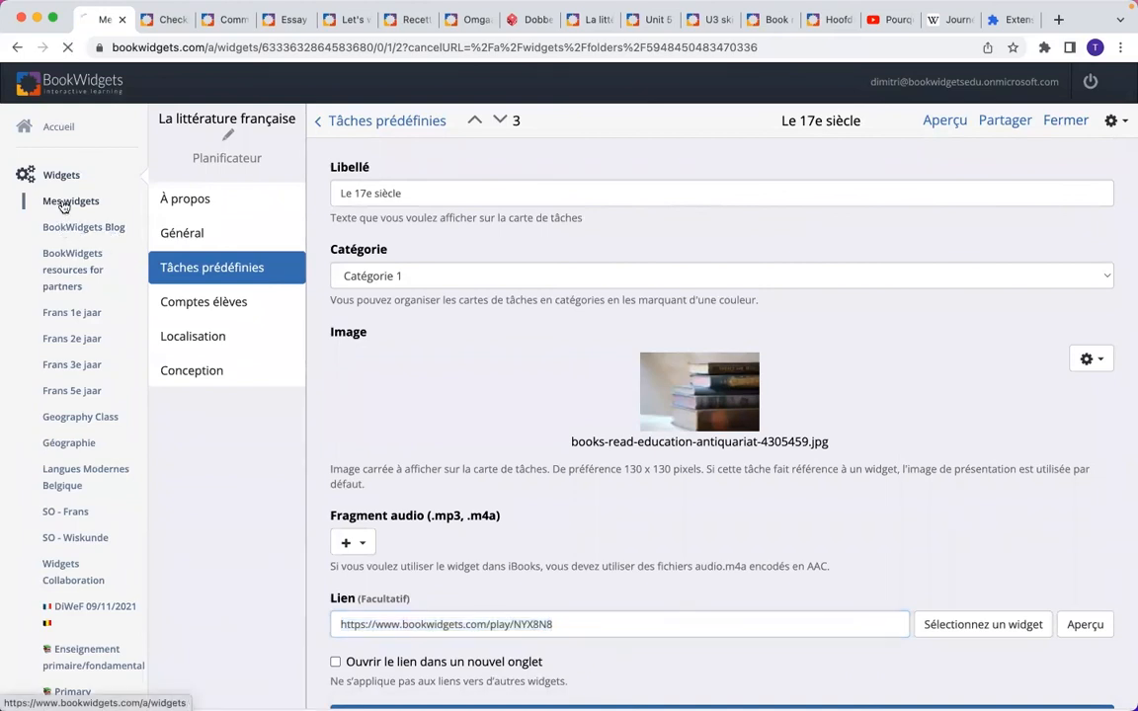
- Select the "Recette crêpes" planner and "Ingrédients" worksheet in "Mes widgets" and view the destination folders for duplicating them
click(65, 204)
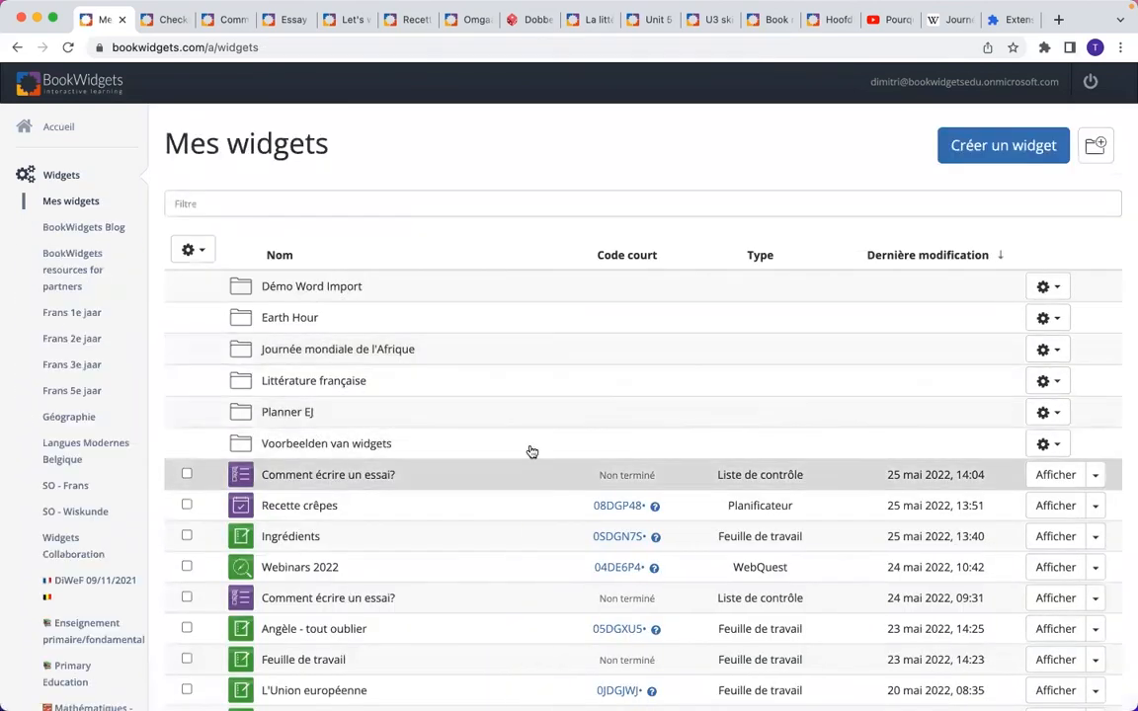
scroll(564, 388, down, 2)
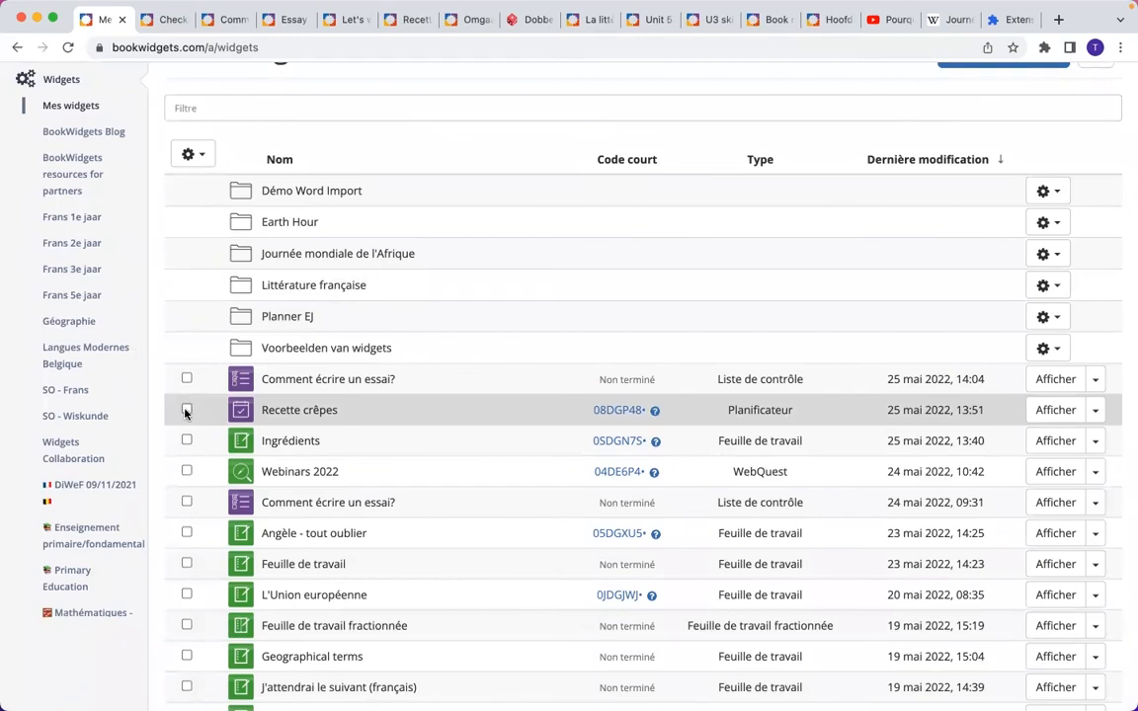
click(186, 409)
click(187, 441)
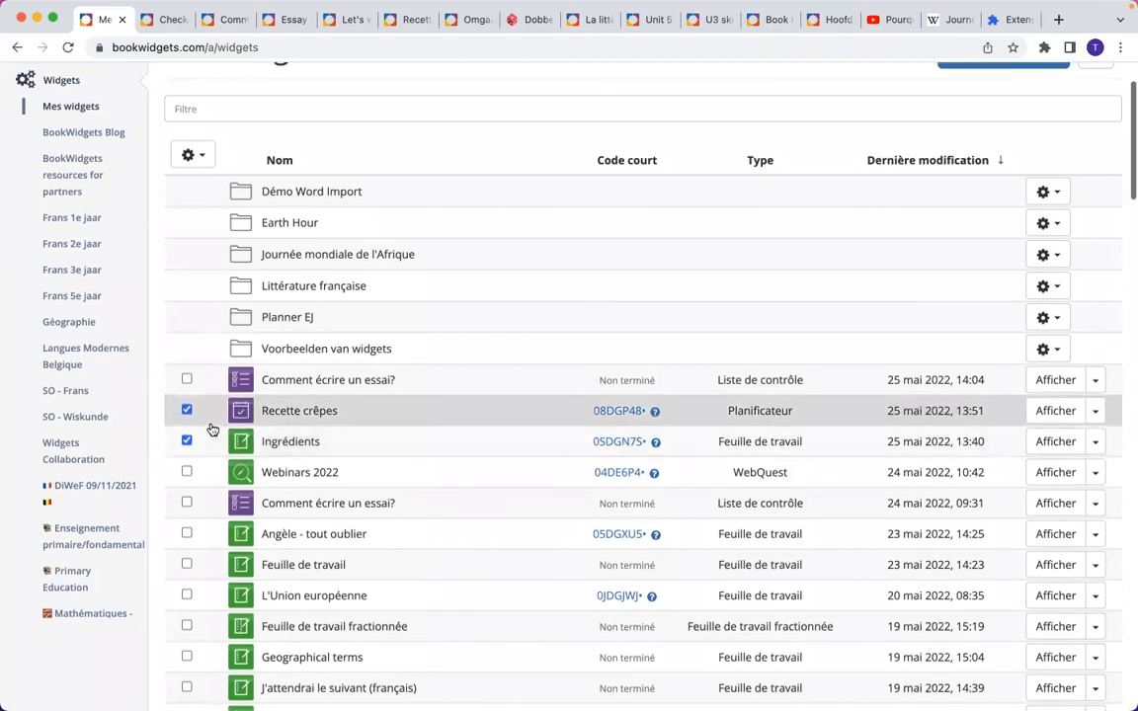
scroll(207, 346, up, 1)
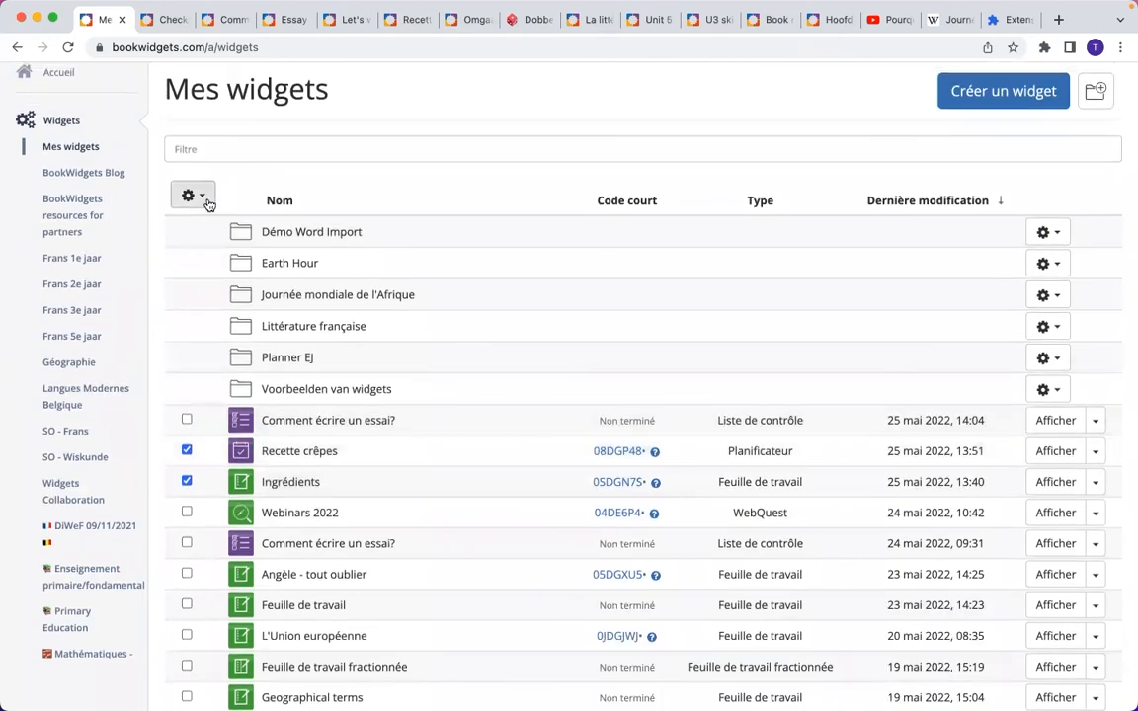
click(193, 195)
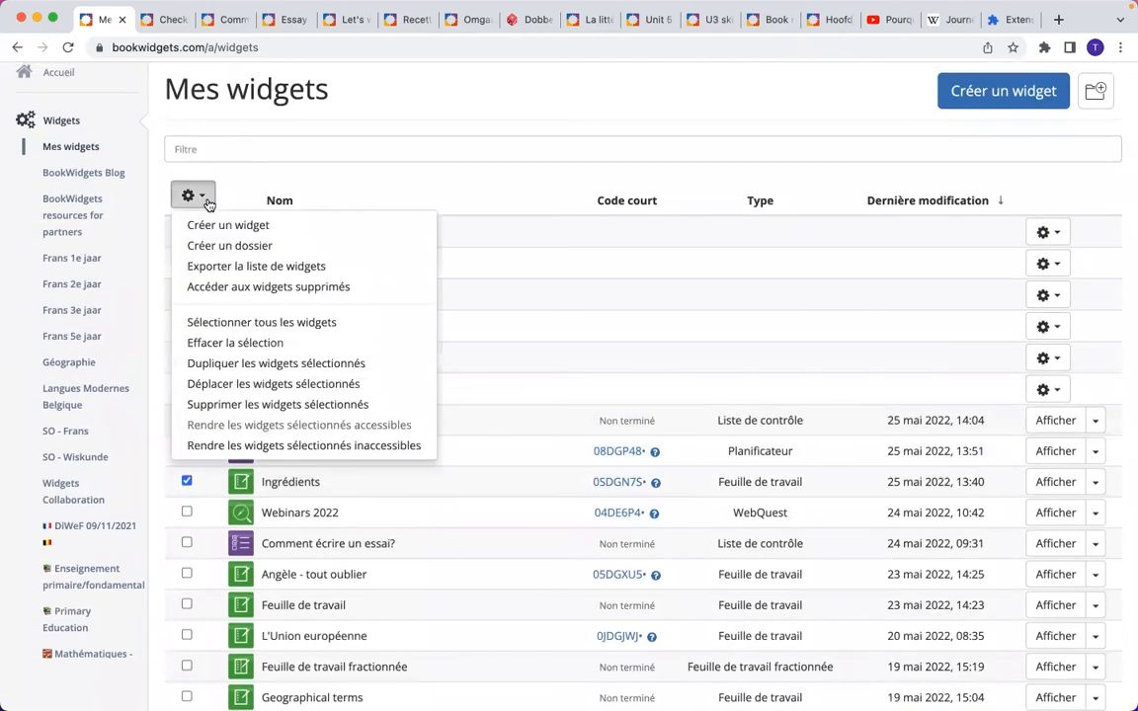
click(244, 364)
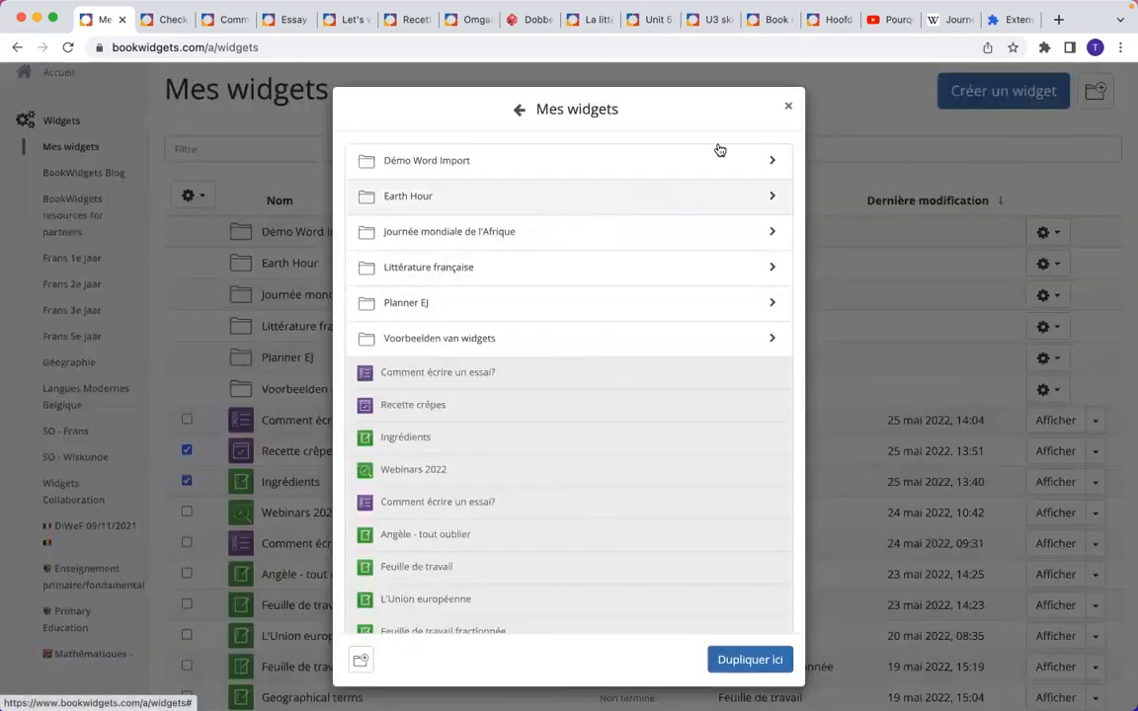
click(789, 107)
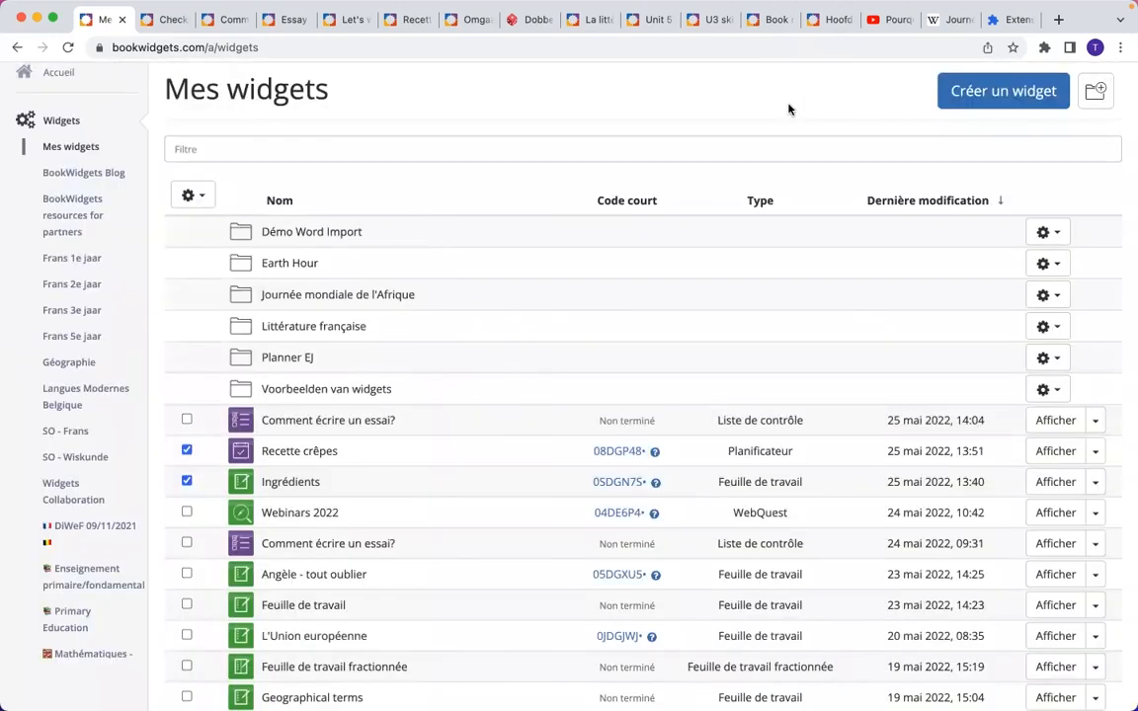